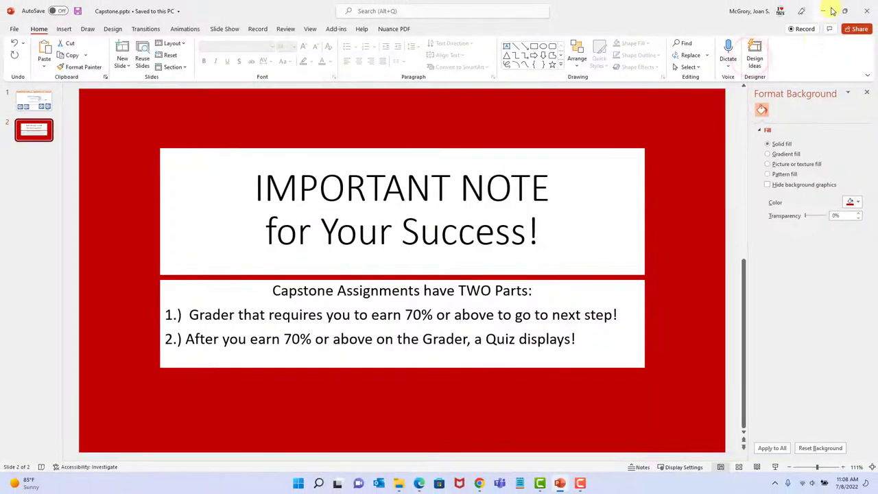
Switch to the browser, open the Word Capstone TWO-part assignment module in MyLab IT, and review its assessment and quiz entries.
{"action": "left_click", "coordinate": [824, 9]}
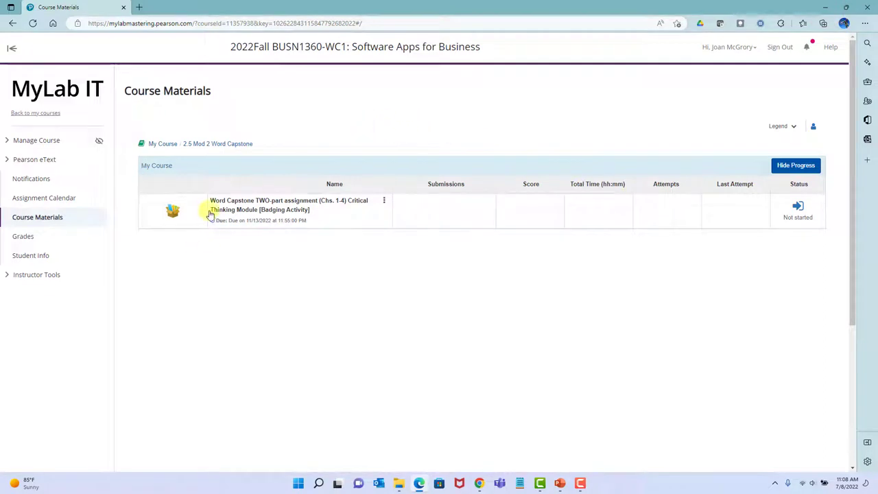
{"action": "left_click", "coordinate": [283, 203]}
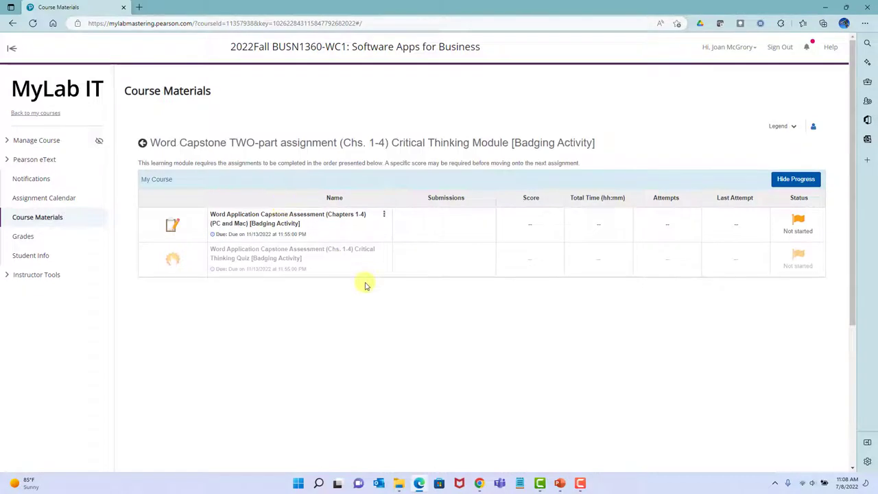
{"action": "left_click", "coordinate": [268, 267]}
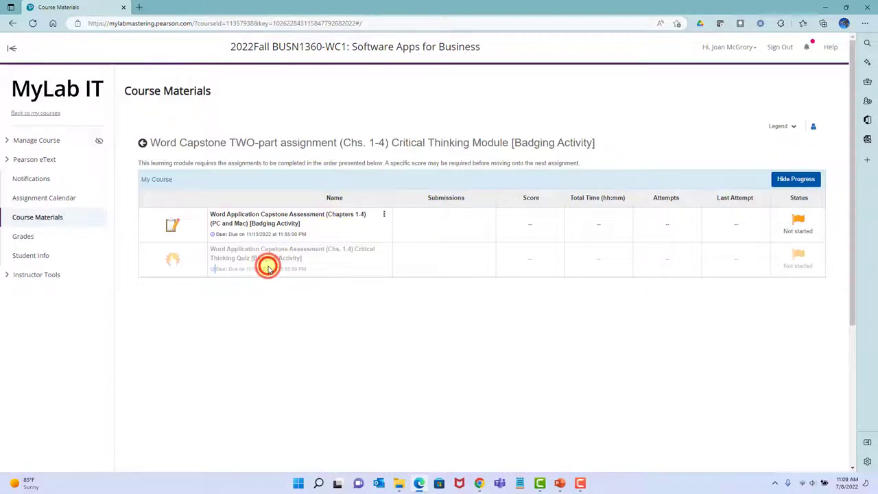
{"action": "left_click_drag", "start_coordinate": [268, 268], "coordinate": [271, 289]}
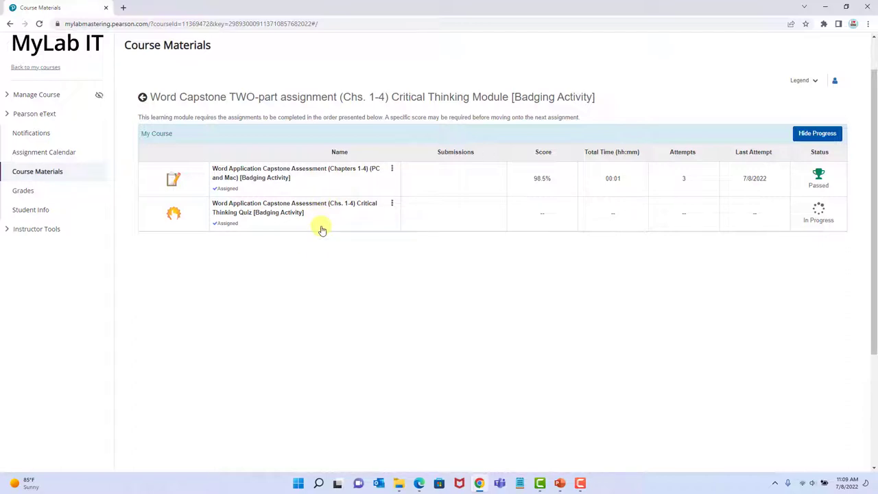
{"action": "left_click", "coordinate": [826, 8]}
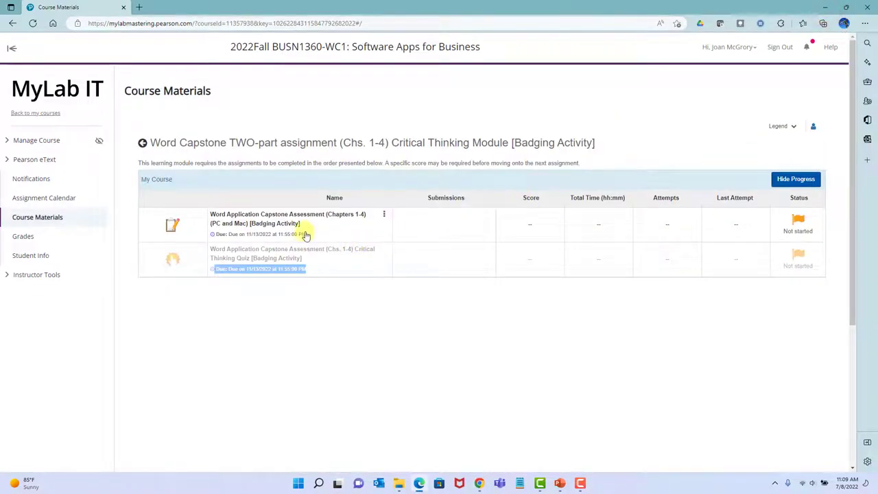
Open the Word Application Capstone Assessment (Chapters 1-4), download its starting materials, and close the assignment page.
{"action": "left_click", "coordinate": [354, 226]}
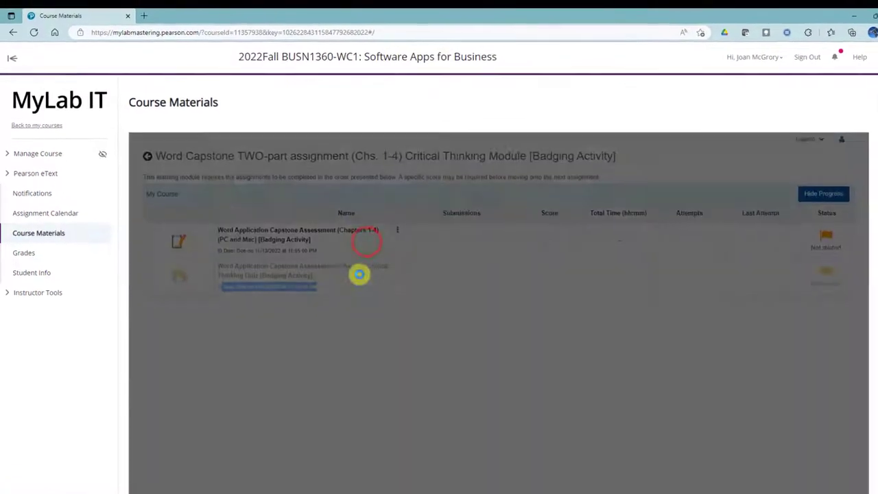
{"action": "left_click", "coordinate": [386, 331]}
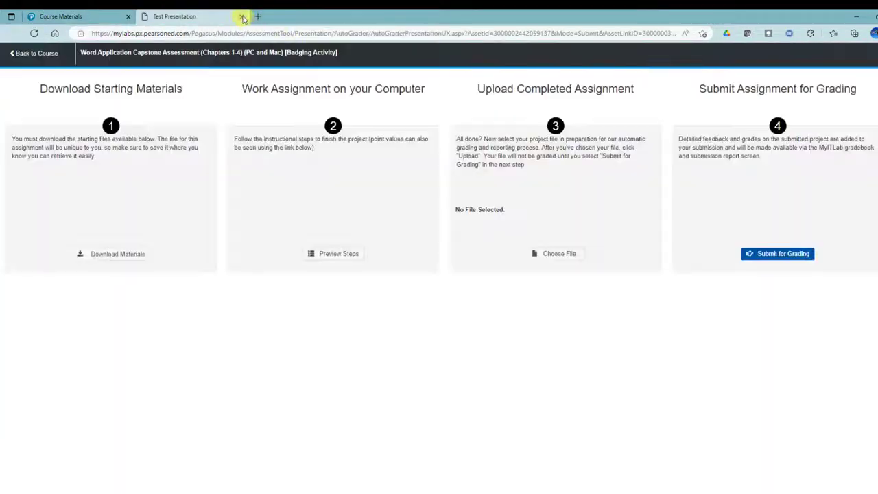
{"action": "left_click", "coordinate": [129, 255]}
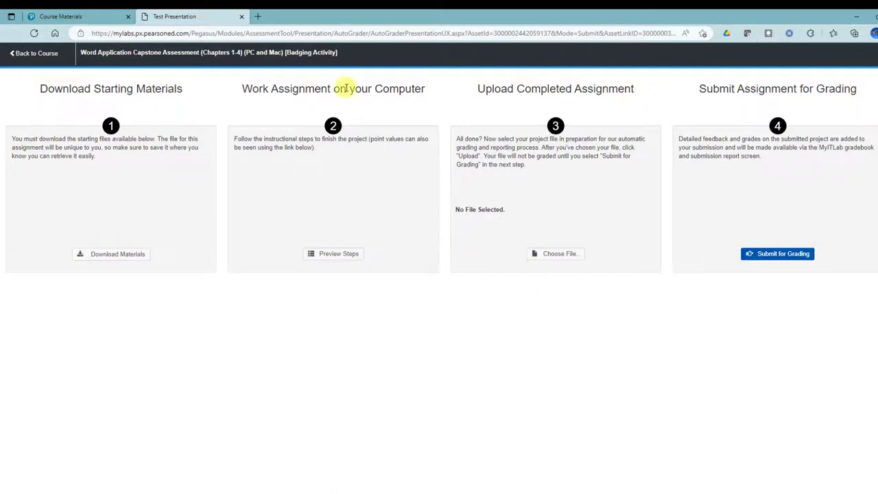
{"action": "left_click", "coordinate": [242, 16]}
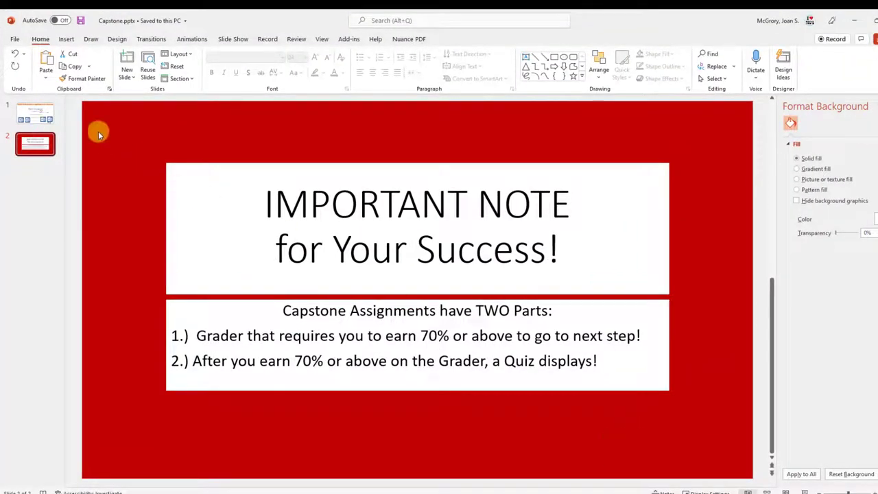
Return to the Word Capstone title slide, end the slide show and close the Capstone presentation.
{"action": "left_click", "coordinate": [34, 112]}
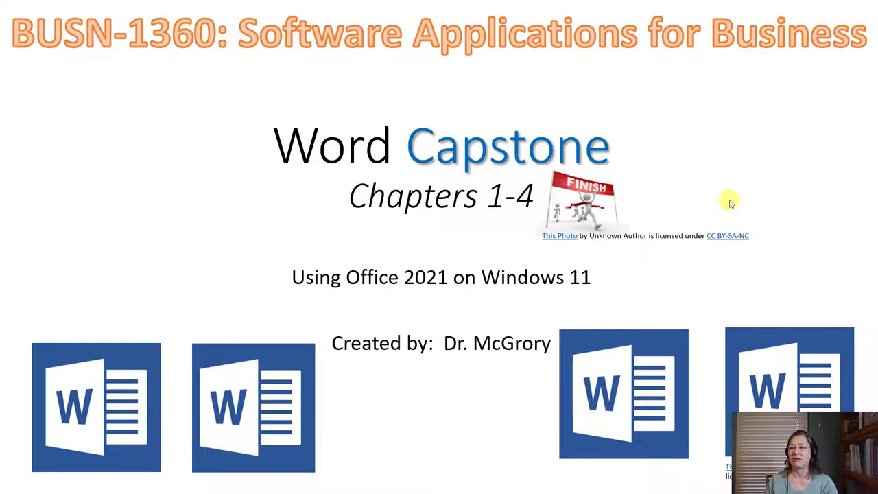
{"action": "key", "text": "Escape"}
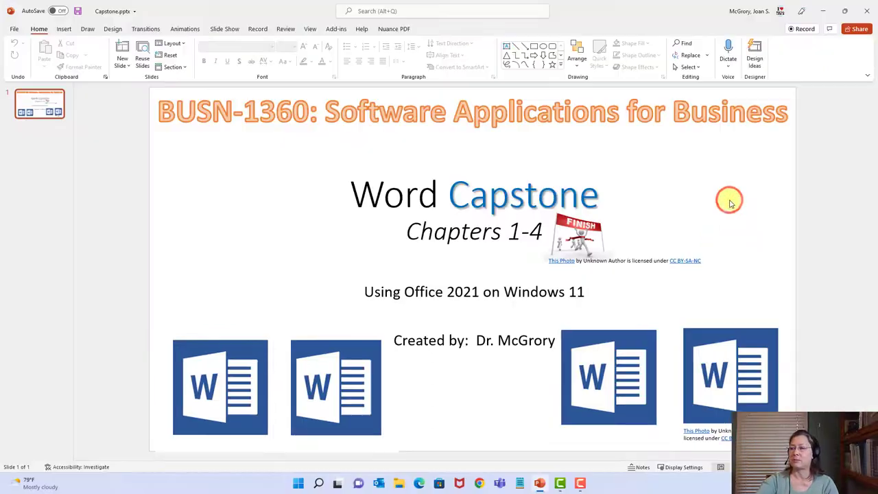
{"action": "left_click", "coordinate": [865, 9]}
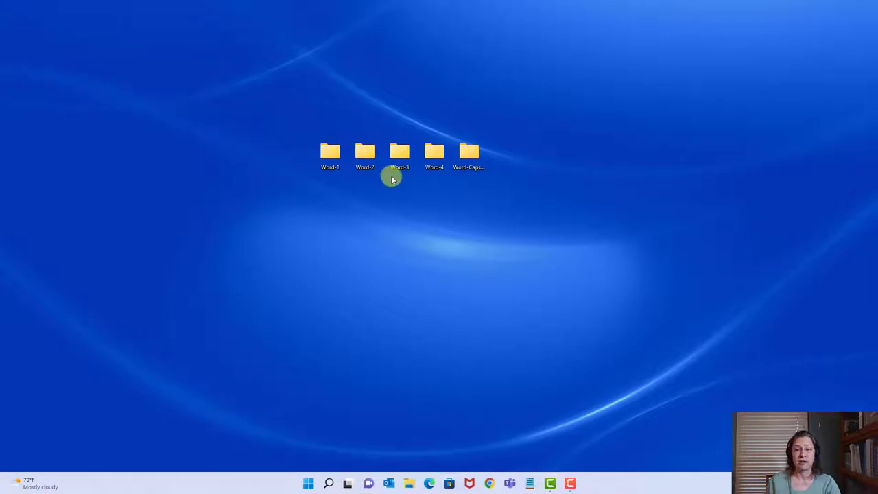
Open the Word-Capstone folder on the desktop and widen its Name column to show more of the file names.
{"action": "double_click", "coordinate": [471, 155]}
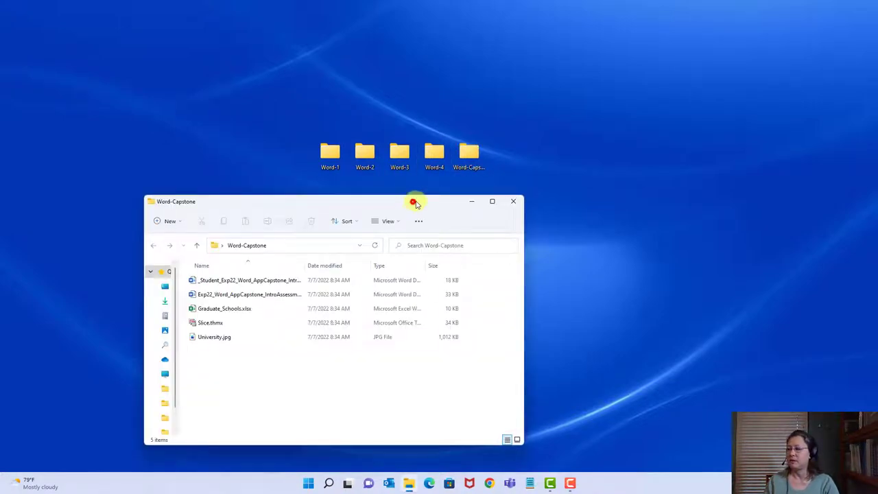
{"action": "left_click_drag", "start_coordinate": [414, 202], "coordinate": [494, 100]}
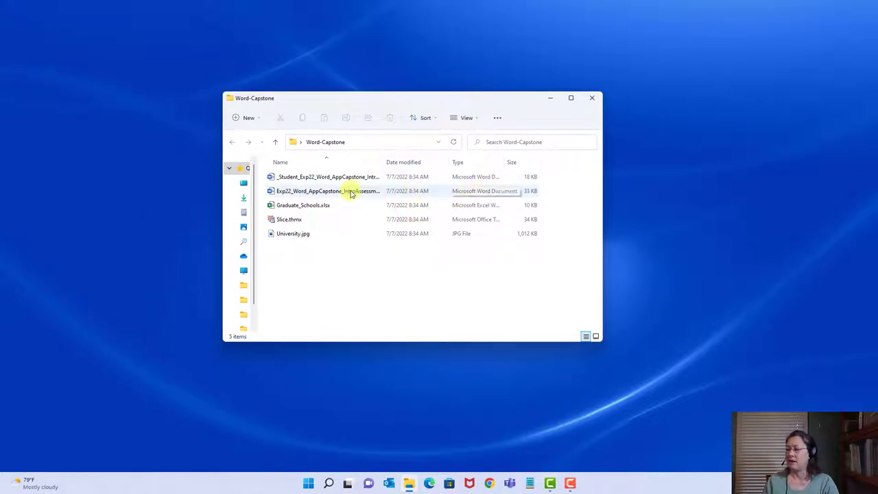
{"action": "left_click_drag", "start_coordinate": [384, 164], "coordinate": [442, 162]}
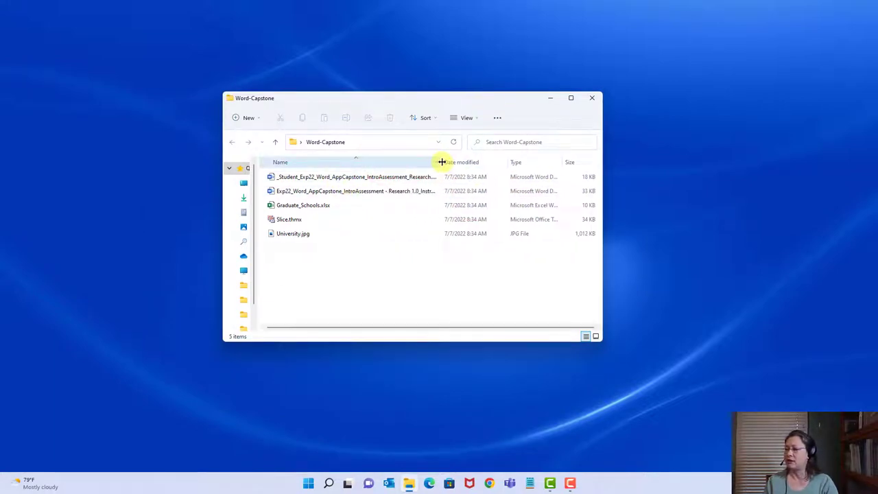
{"action": "left_click", "coordinate": [287, 236]}
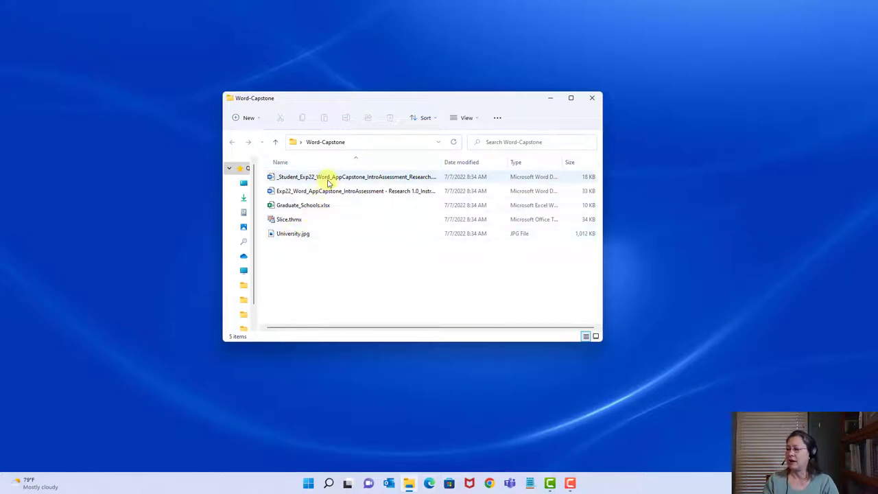
Open the Exp22_Word_AppCapstone_IntroAssessment - Research 1.0 instructions document, skim its steps, and hide the formatting marks.
{"action": "mouse_move", "coordinate": [380, 195]}
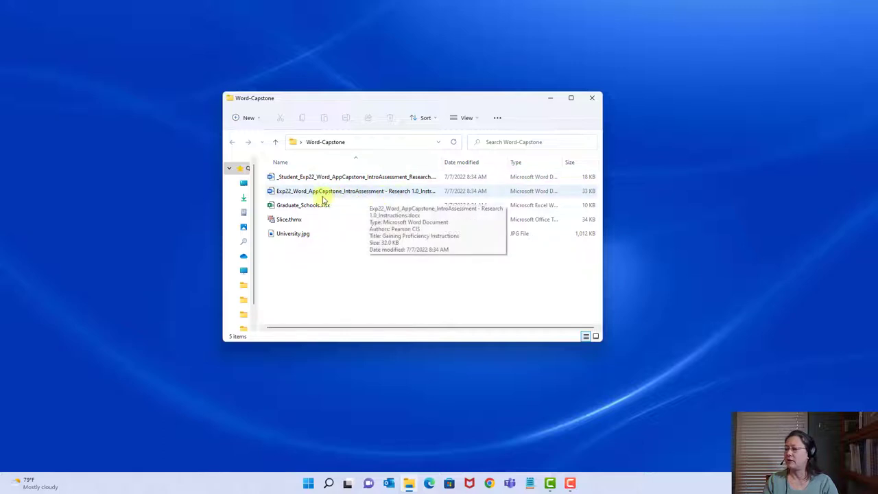
{"action": "double_click", "coordinate": [419, 192]}
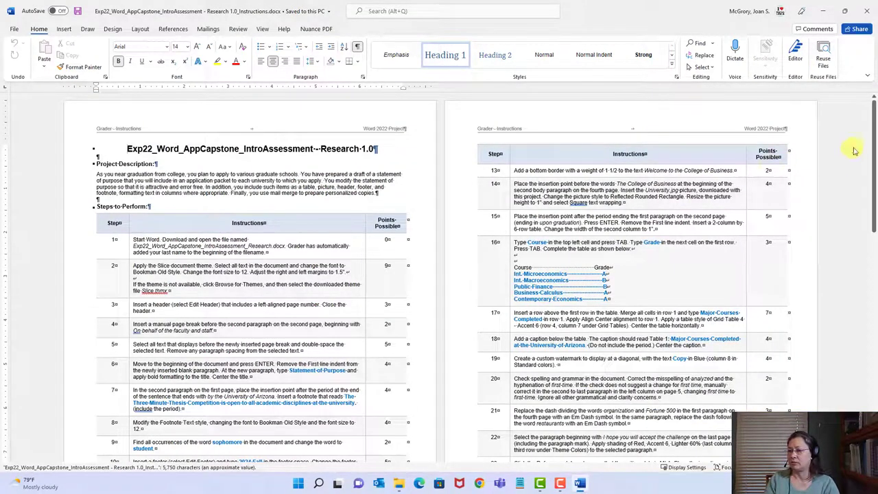
{"action": "left_click_drag", "start_coordinate": [874, 146], "coordinate": [873, 297]}
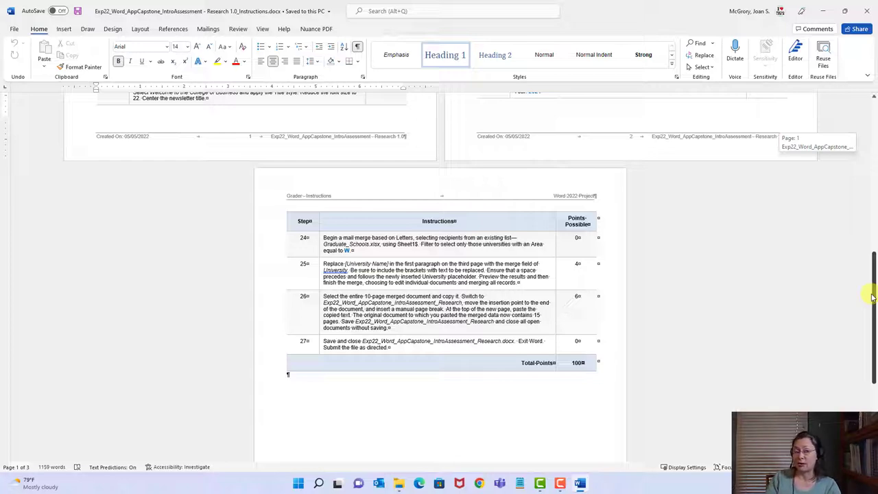
{"action": "left_click_drag", "start_coordinate": [872, 296], "coordinate": [873, 127]}
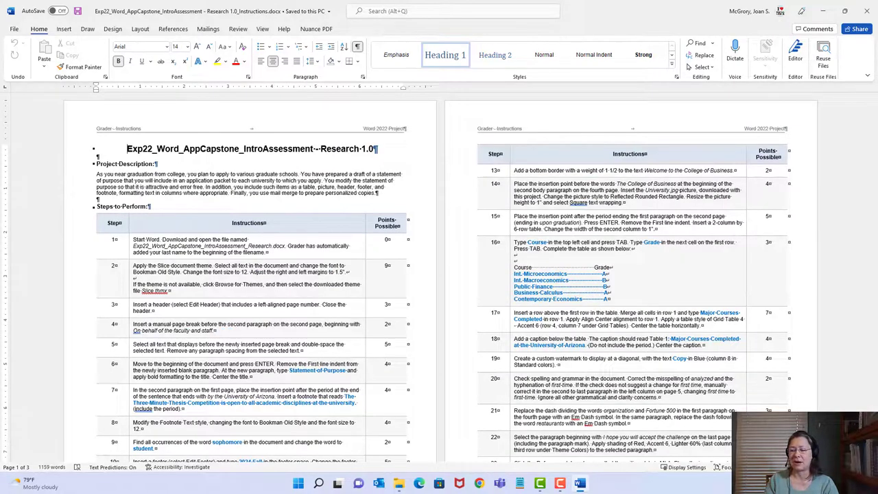
{"action": "scroll", "coordinate": [439, 274], "scroll_direction": "up", "scroll_amount": 2}
{"action": "scroll", "coordinate": [797, 378], "scroll_direction": "up", "scroll_amount": 2}
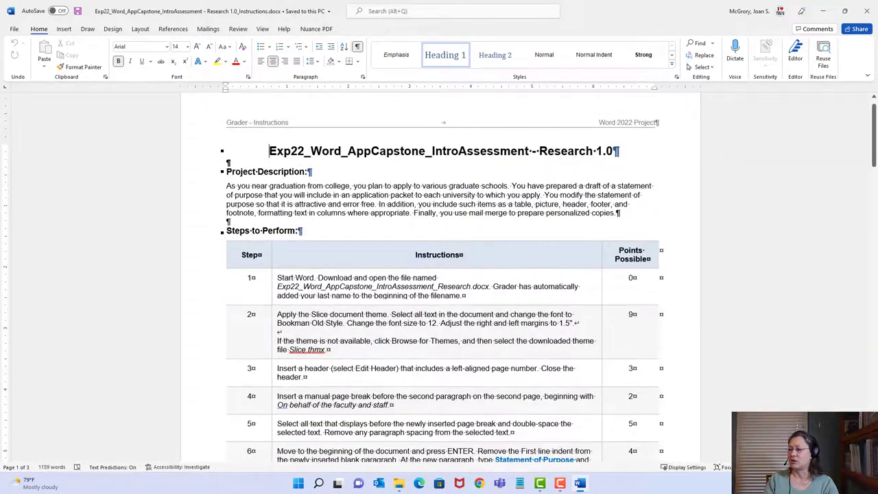
{"action": "left_click", "coordinate": [357, 46]}
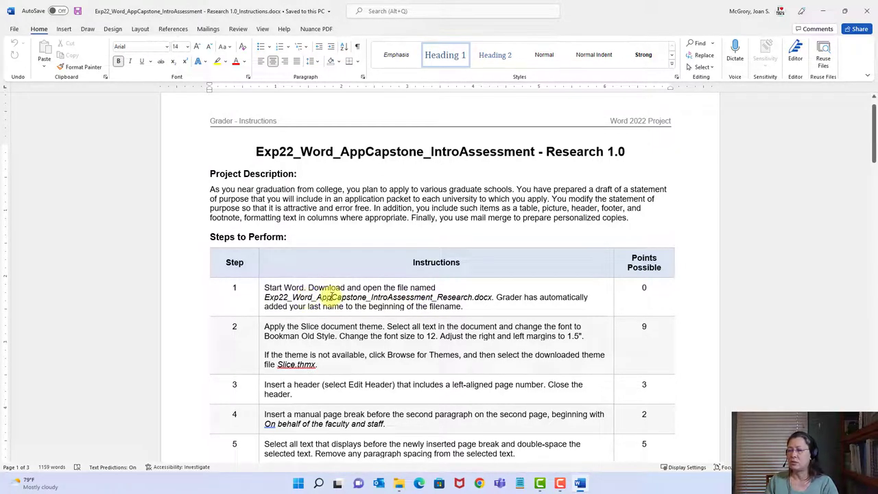
Open the _Student_Exp22_Word_AppCapstone_IntroAssessment_Research document from the Word-Capstone folder, enable editing, and look over its pages.
{"action": "left_click", "coordinate": [825, 11]}
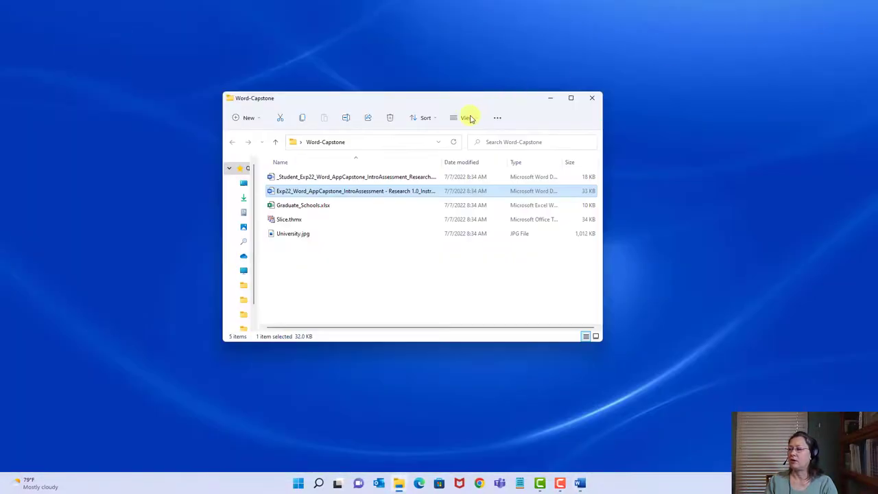
{"action": "double_click", "coordinate": [287, 180]}
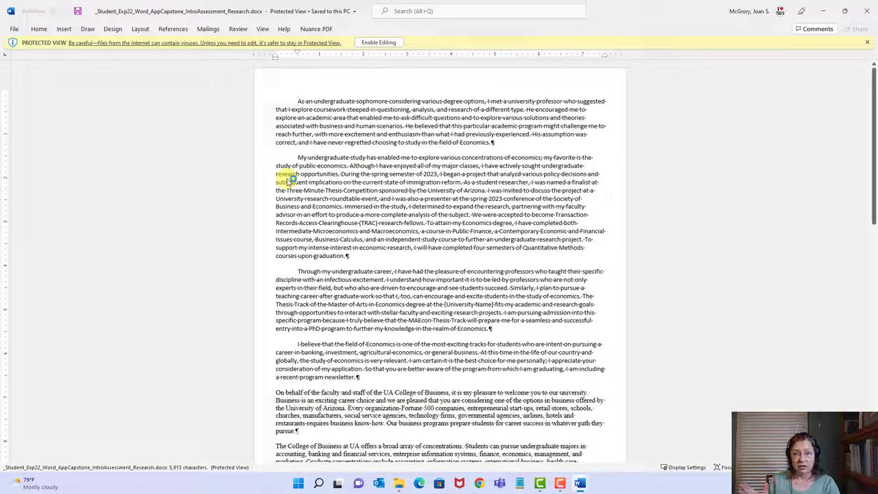
{"action": "left_click", "coordinate": [384, 48]}
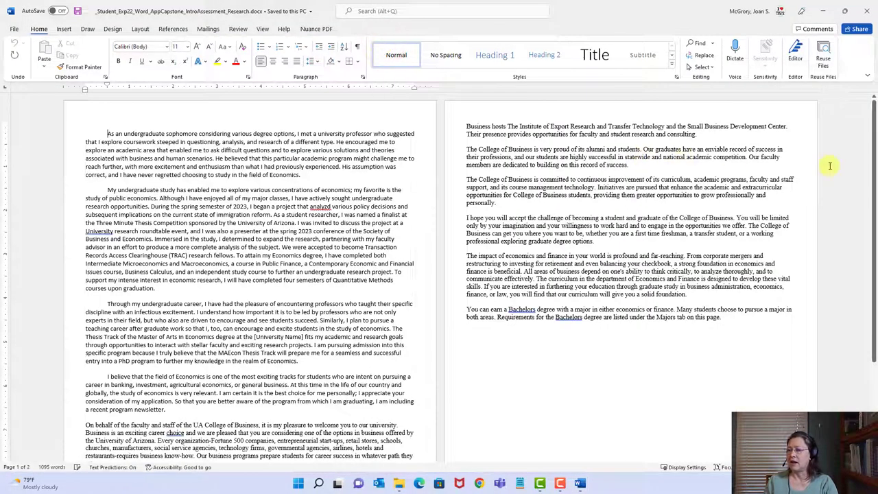
{"action": "left_click_drag", "start_coordinate": [875, 159], "coordinate": [853, 364]}
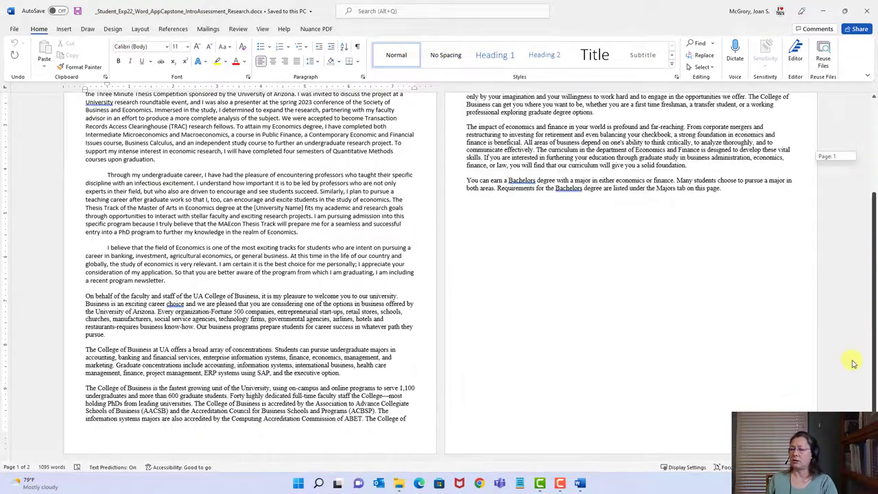
{"action": "scroll", "coordinate": [853, 266], "scroll_direction": "up", "scroll_amount": 4}
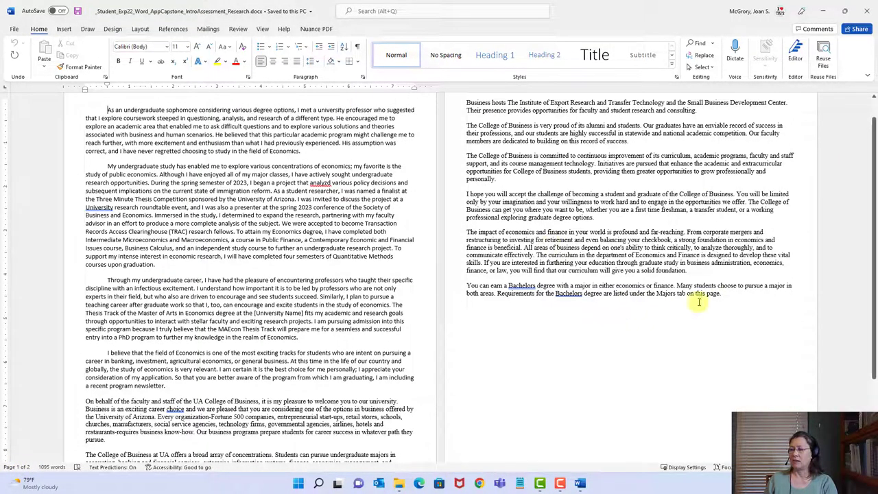
{"action": "left_click_drag", "start_coordinate": [873, 233], "coordinate": [874, 216]}
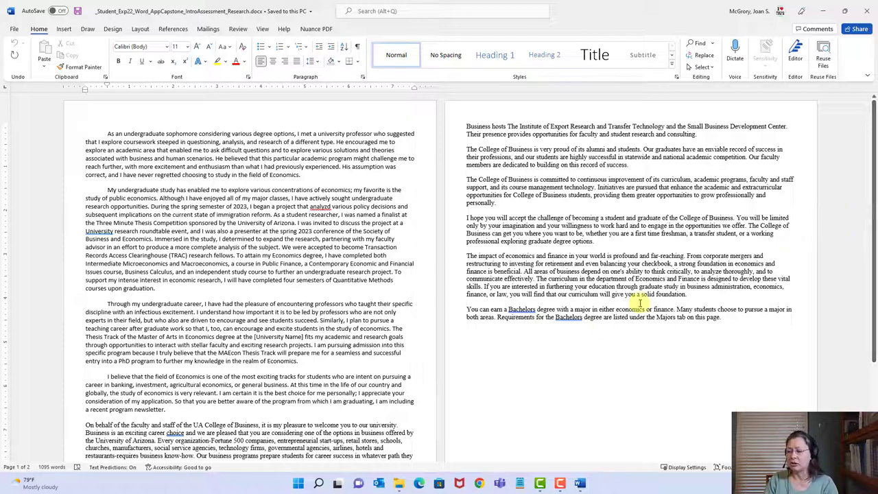
Consult step 2 in the instructions document and apply the Slice theme to the student research document.
{"action": "left_click", "coordinate": [580, 484]}
{"action": "left_click", "coordinate": [539, 452]}
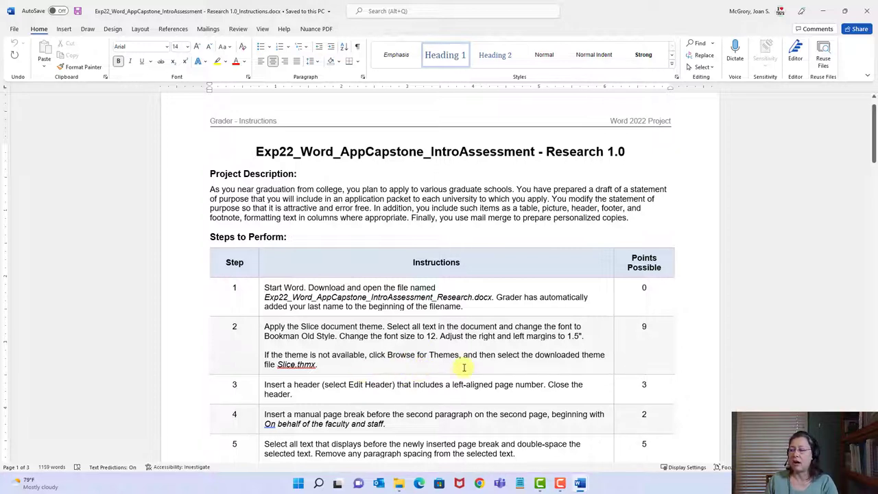
{"action": "mouse_move", "coordinate": [581, 483]}
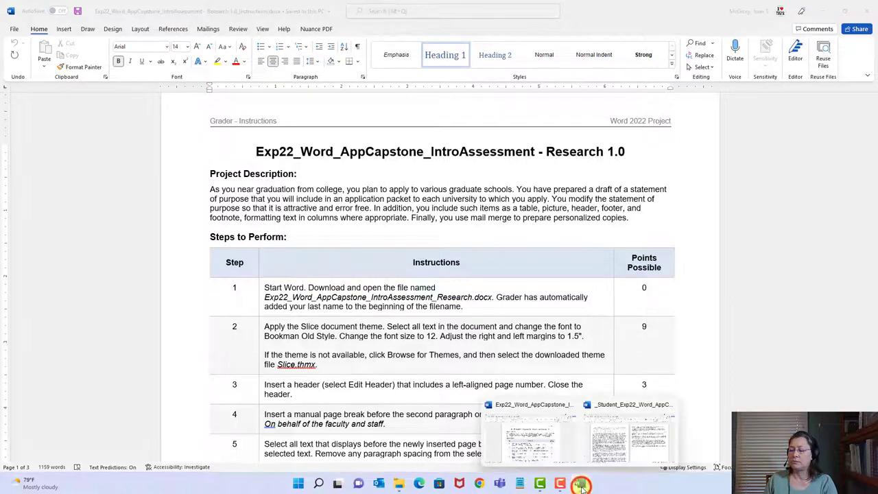
{"action": "left_click", "coordinate": [610, 447]}
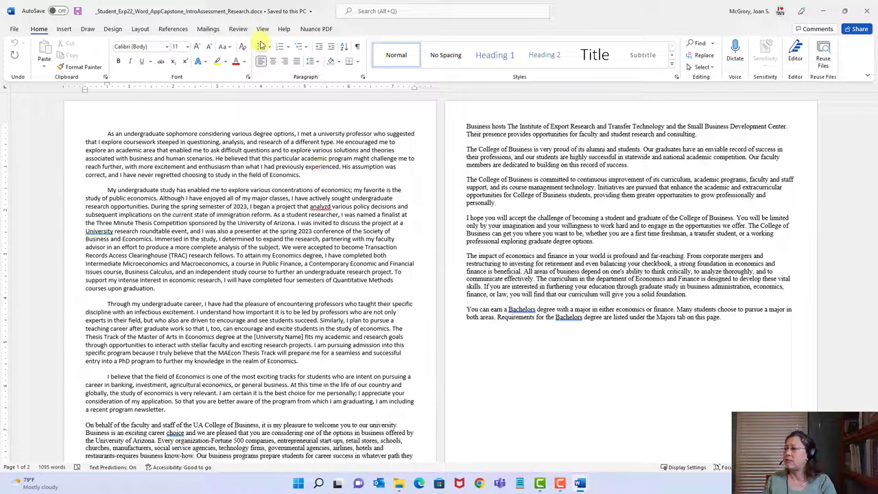
{"action": "left_click", "coordinate": [120, 30]}
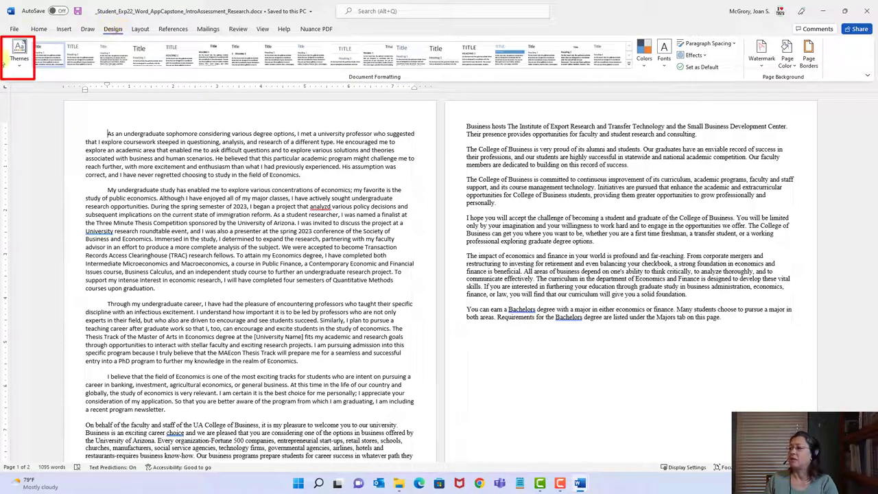
{"action": "left_click", "coordinate": [19, 62]}
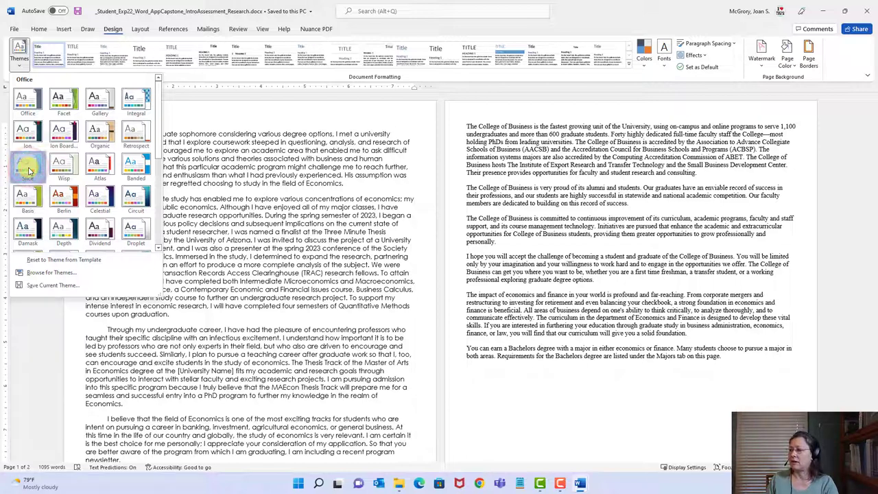
{"action": "left_click", "coordinate": [29, 170]}
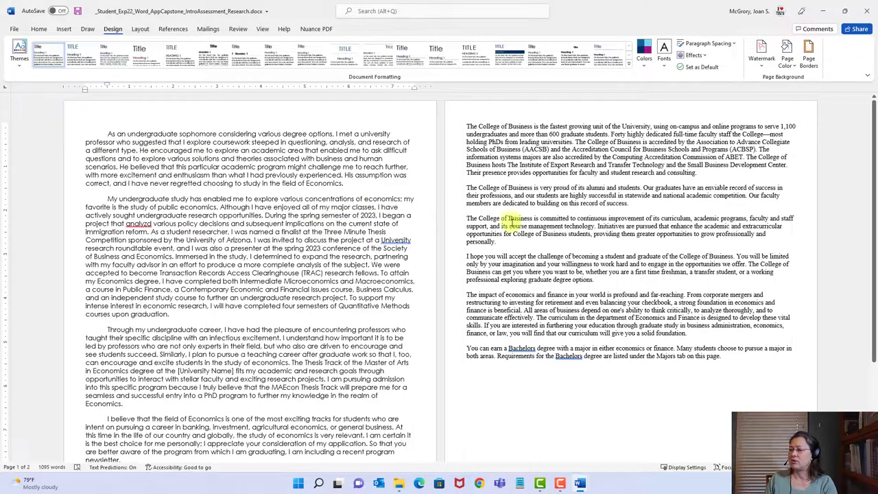
{"action": "scroll", "coordinate": [480, 271], "scroll_direction": "down", "scroll_amount": 3}
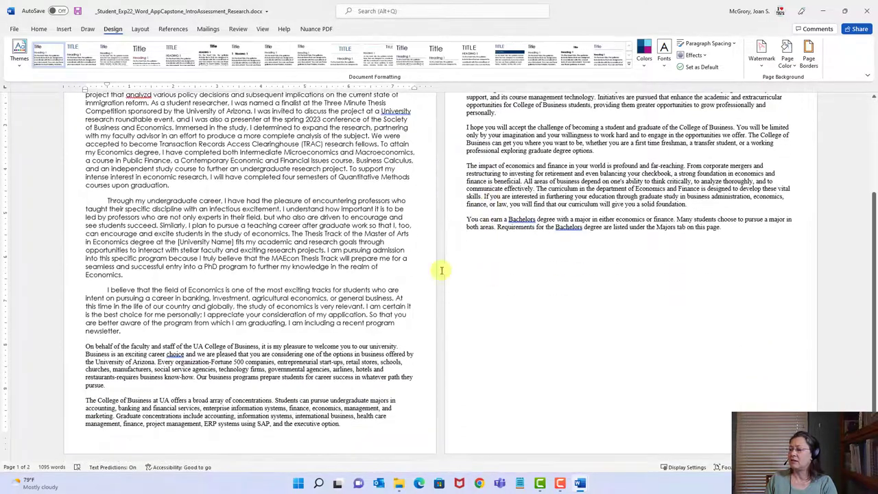
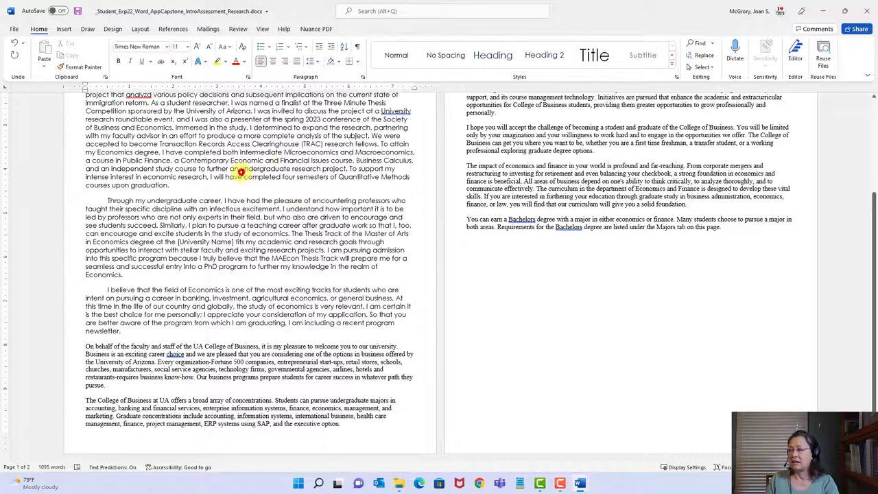
Check the font and style of the statement paragraphs and the On behalf of the faculty paragraph, and browse the available styles.
{"action": "left_click", "coordinate": [240, 168]}
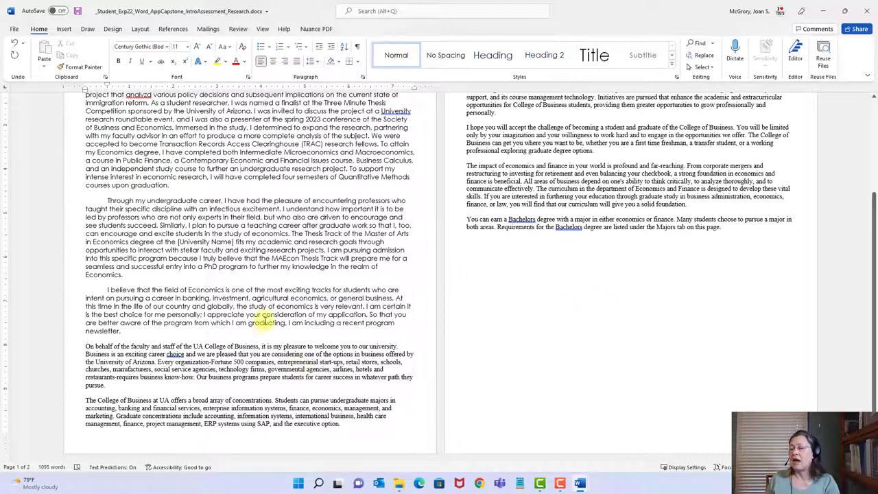
{"action": "left_click", "coordinate": [204, 367]}
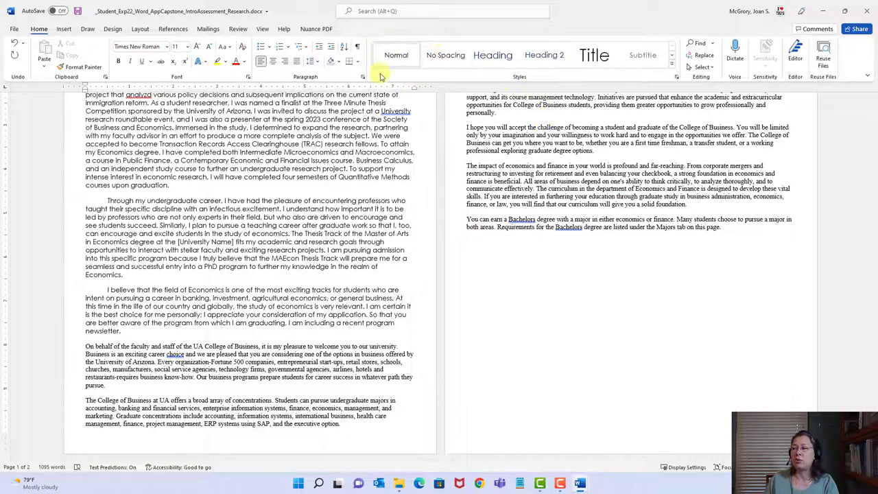
{"action": "left_click", "coordinate": [672, 58]}
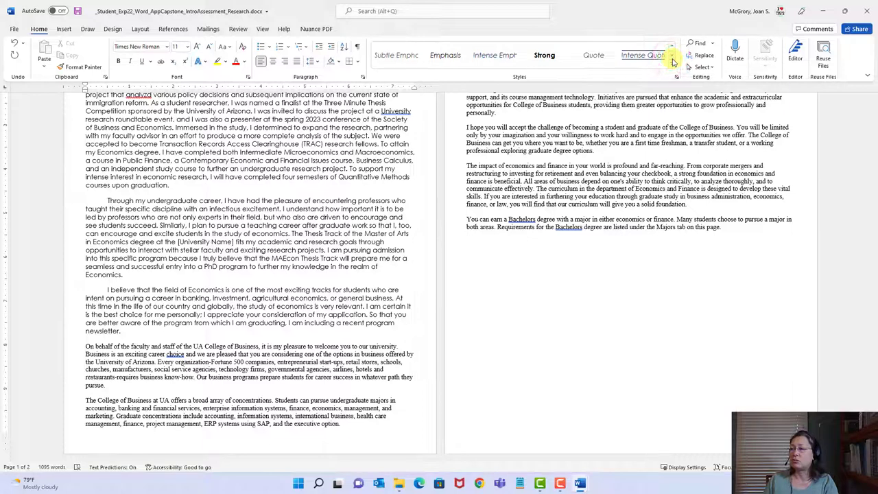
{"action": "left_click", "coordinate": [672, 60]}
{"action": "left_click", "coordinate": [673, 47]}
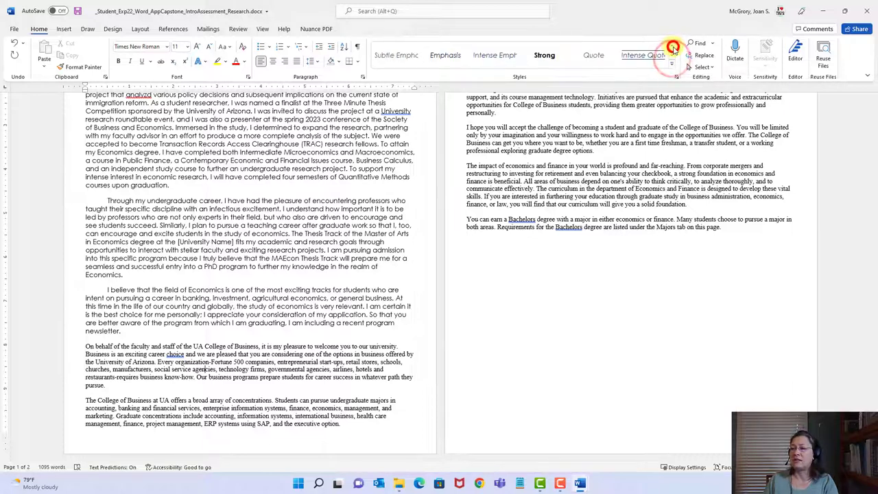
{"action": "left_click", "coordinate": [673, 47]}
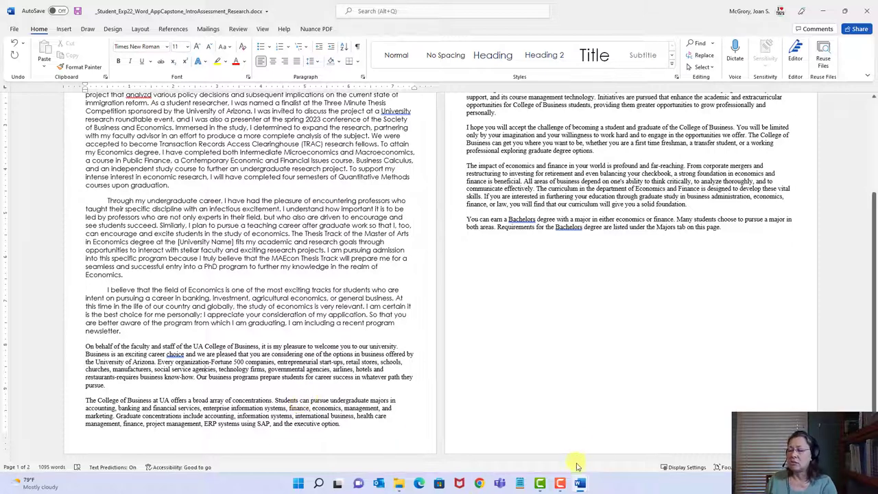
Recheck step 2 in the instructions document and set all text in the student research document to Bookman Old Style, size 12.
{"action": "mouse_move", "coordinate": [582, 485]}
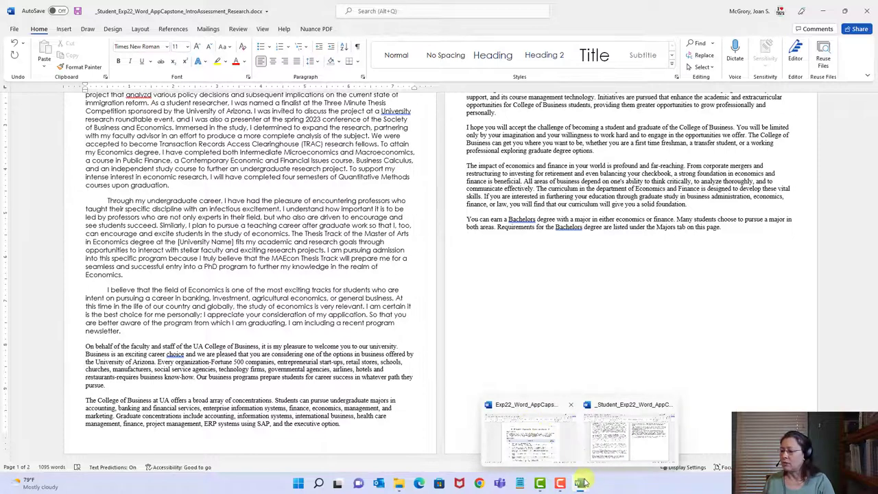
{"action": "left_click", "coordinate": [546, 459]}
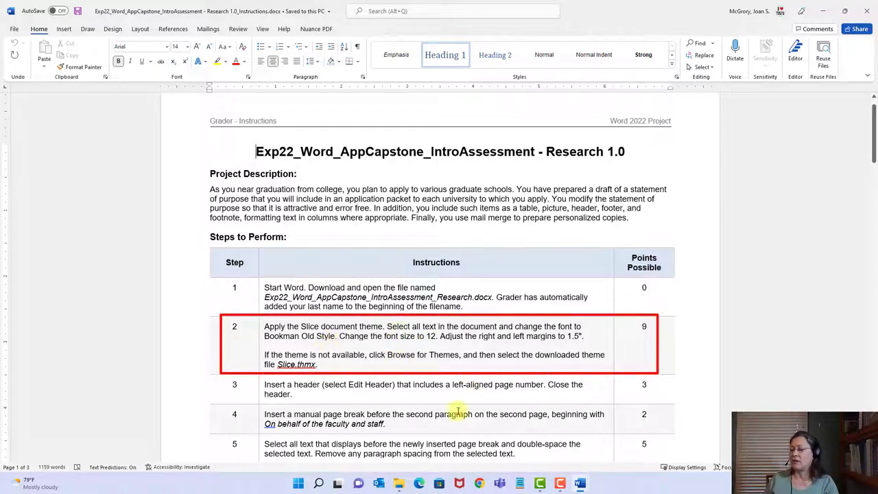
{"action": "mouse_move", "coordinate": [581, 487]}
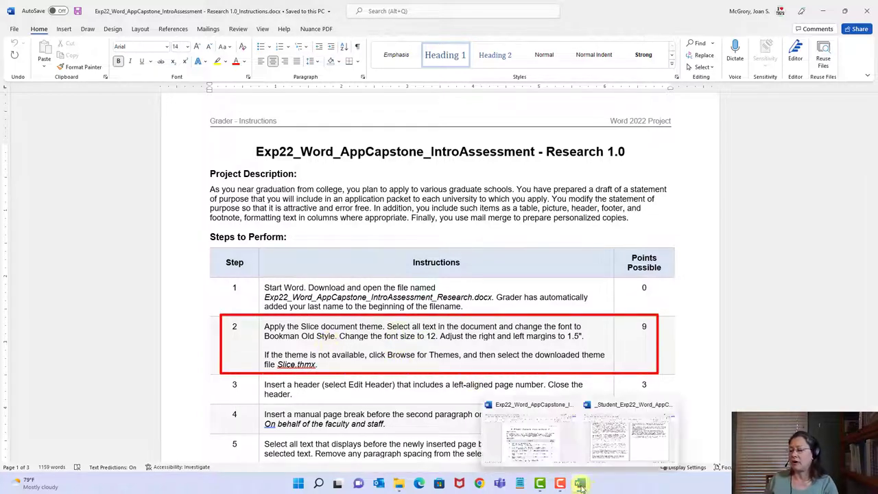
{"action": "left_click", "coordinate": [614, 427]}
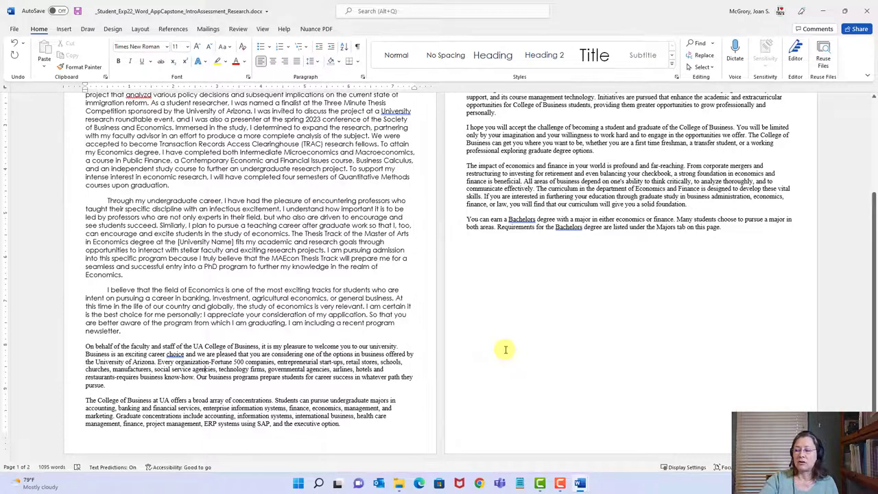
{"action": "key", "text": "ctrl+a"}
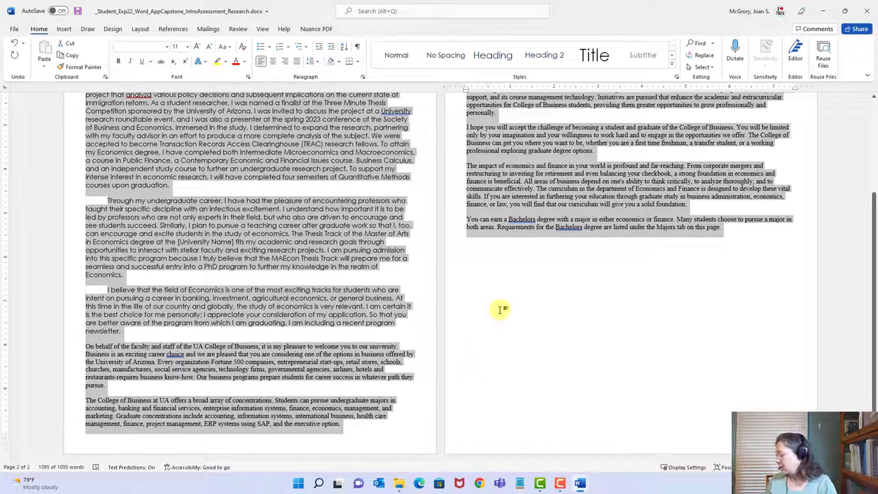
{"action": "left_click", "coordinate": [166, 49]}
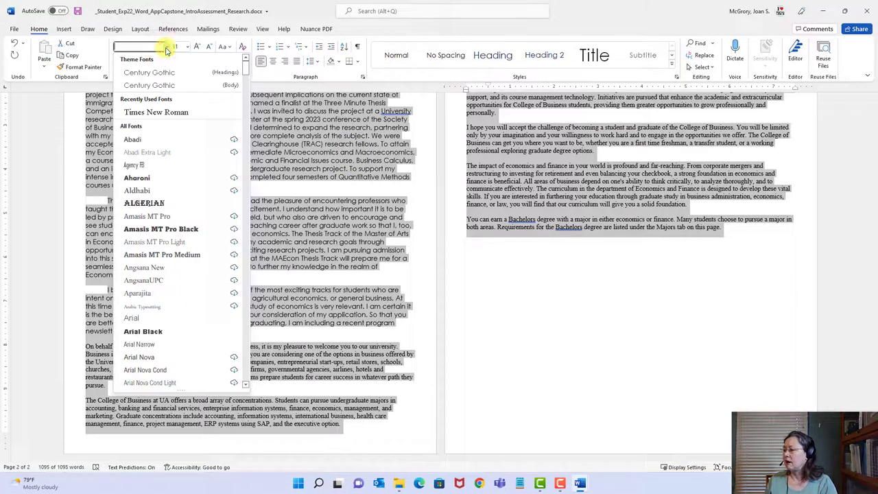
{"action": "scroll", "coordinate": [166, 301], "scroll_direction": "down", "scroll_amount": 6}
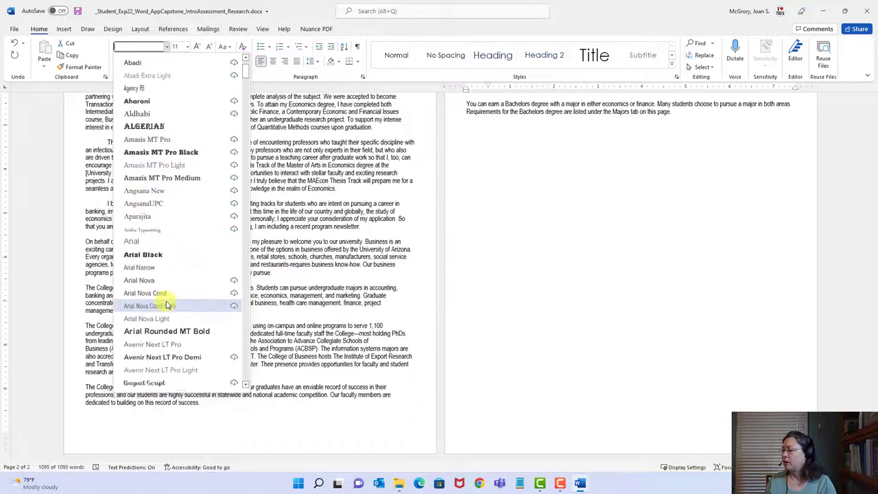
{"action": "scroll", "coordinate": [166, 304], "scroll_direction": "down", "scroll_amount": 6}
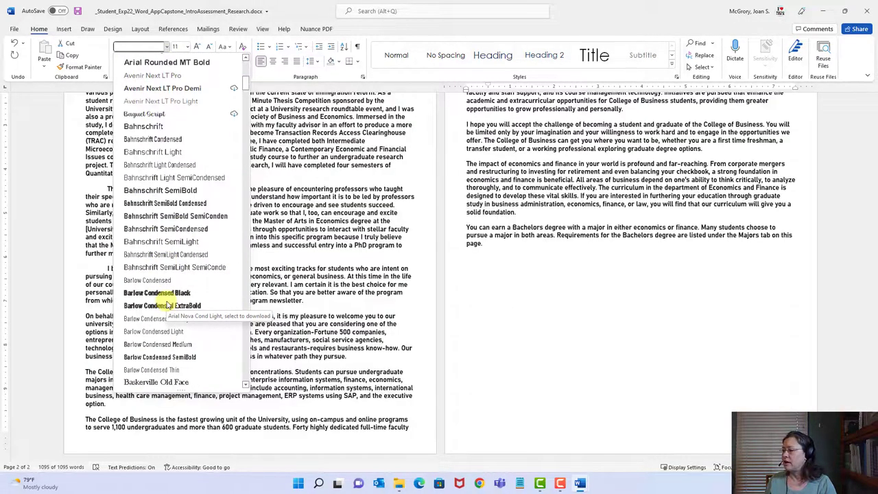
{"action": "scroll", "coordinate": [168, 305], "scroll_direction": "down", "scroll_amount": 5}
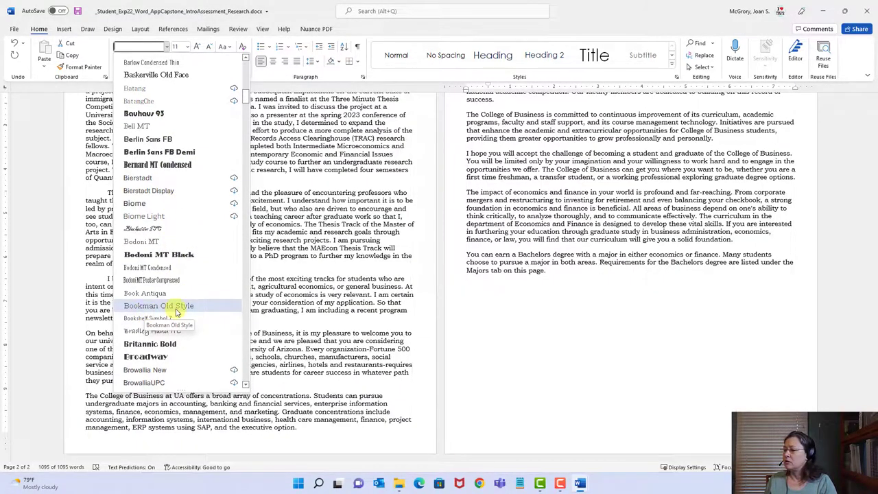
{"action": "left_click", "coordinate": [174, 307]}
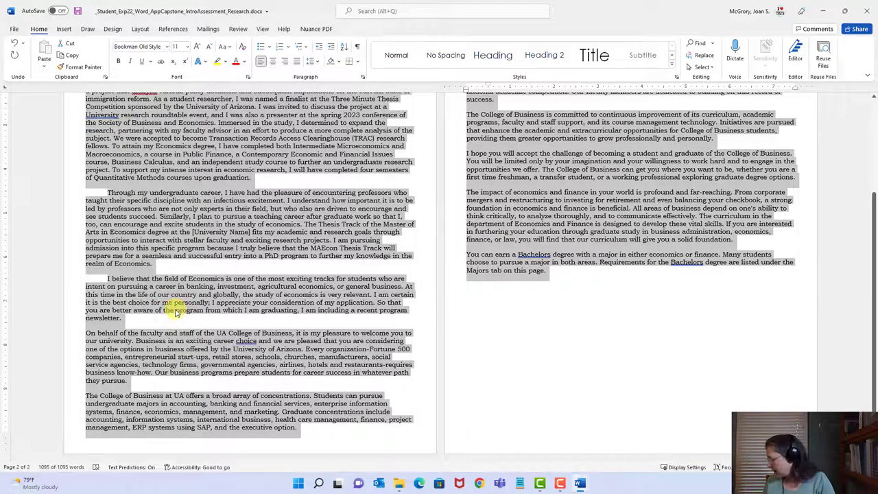
{"action": "left_click", "coordinate": [188, 46]}
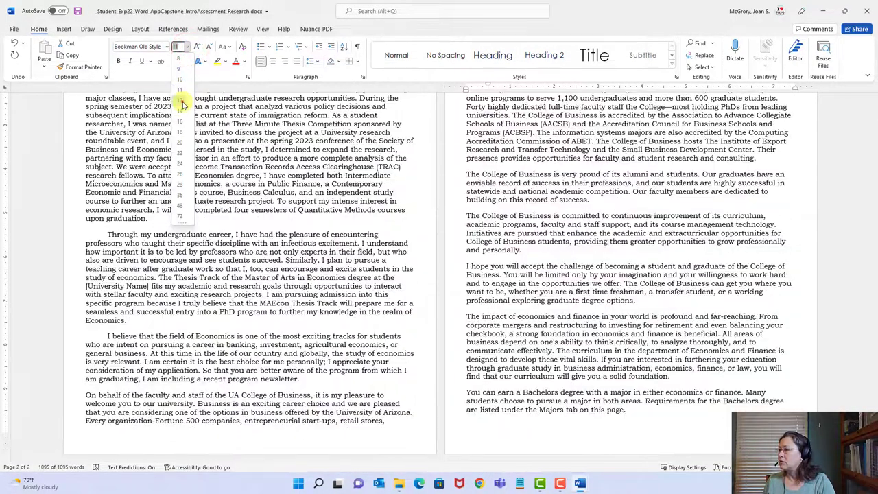
{"action": "left_click", "coordinate": [182, 102]}
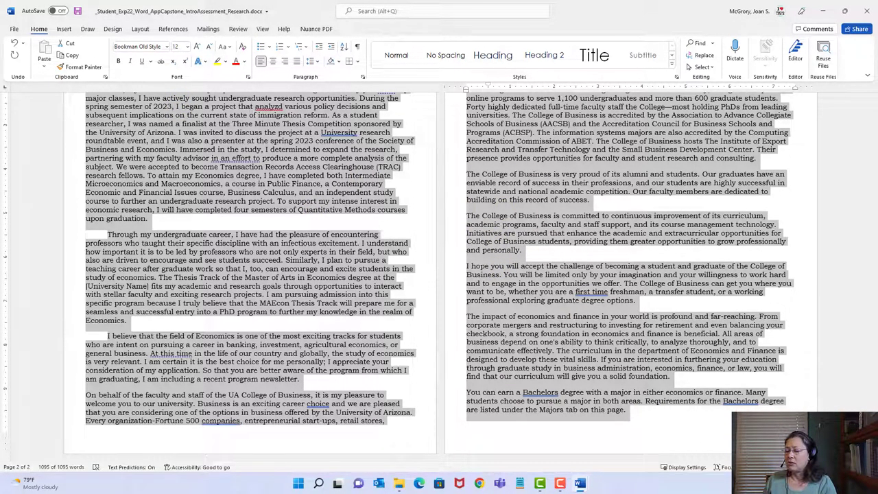
Adjust the document's margins on the ruler, bringing the left margin to about 0.94" and the right margin to about 1.06".
{"action": "scroll", "coordinate": [617, 308], "scroll_direction": "up", "scroll_amount": 5, "text": "ctrl"}
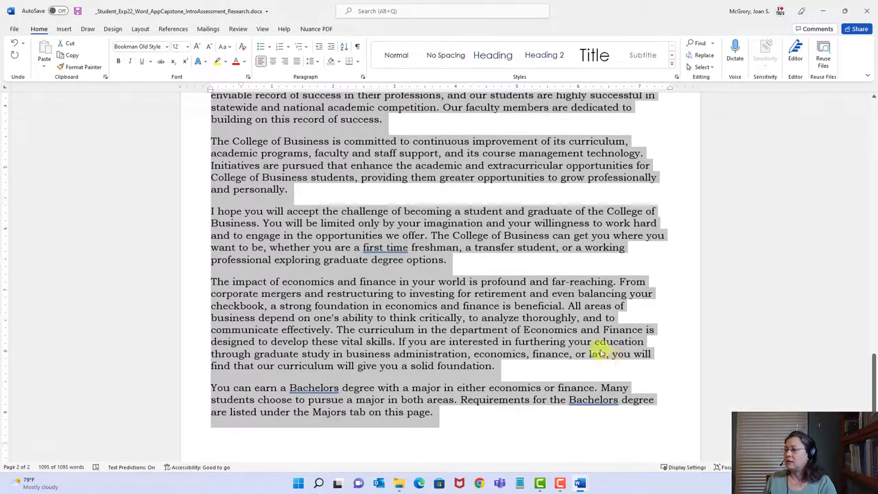
{"action": "scroll", "coordinate": [598, 348], "scroll_direction": "up", "scroll_amount": 5}
{"action": "scroll", "coordinate": [597, 350], "scroll_direction": "up", "scroll_amount": 10}
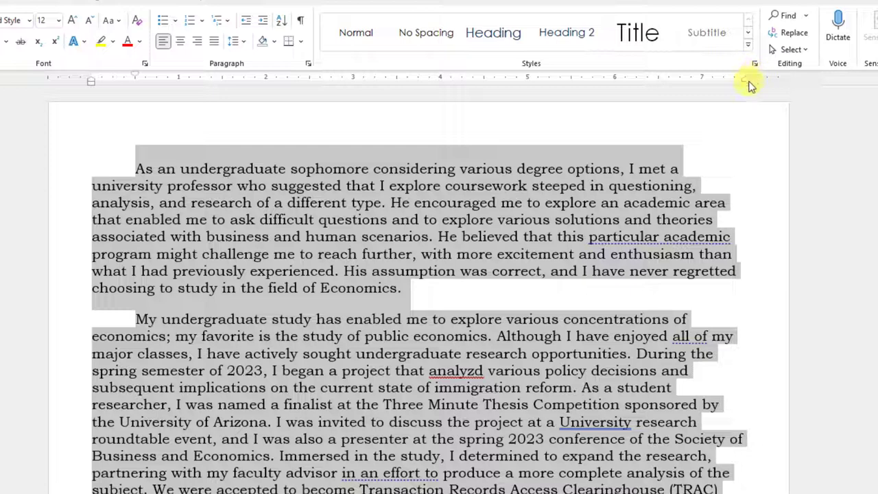
{"action": "left_click", "coordinate": [720, 184]}
{"action": "left_click", "coordinate": [646, 183]}
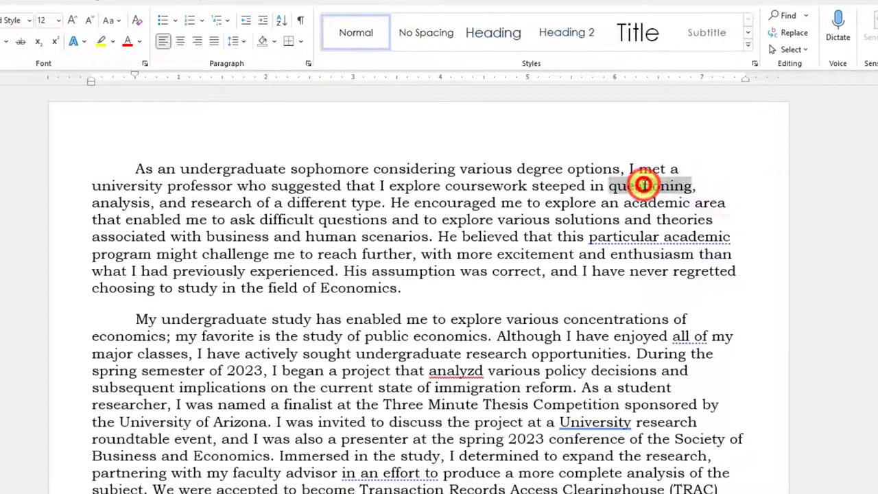
{"action": "key", "text": "ctrl+a"}
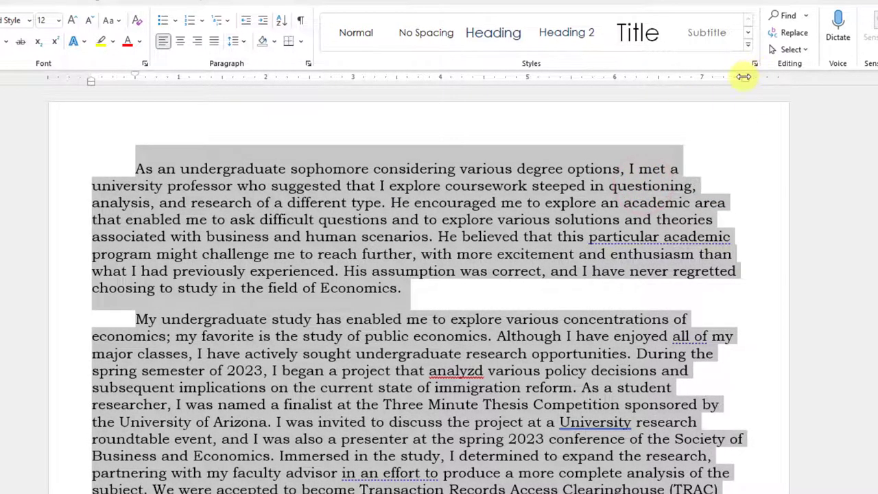
{"action": "mouse_move", "coordinate": [744, 76]}
{"action": "left_mouse_down"}
{"action": "mouse_move", "coordinate": [754, 72]}
{"action": "mouse_move", "coordinate": [746, 76]}
{"action": "left_mouse_up"}
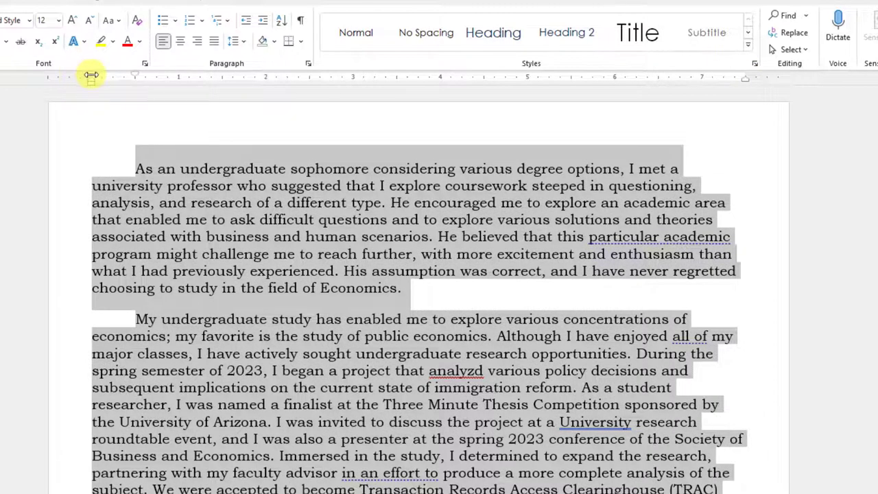
{"action": "left_click_drag", "start_coordinate": [91, 74], "coordinate": [99, 74]}
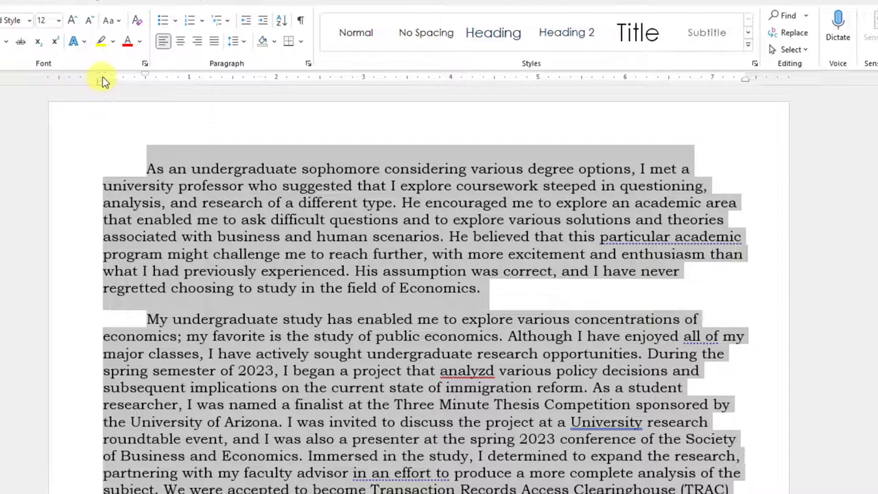
{"action": "left_click_drag", "start_coordinate": [100, 75], "coordinate": [129, 75]}
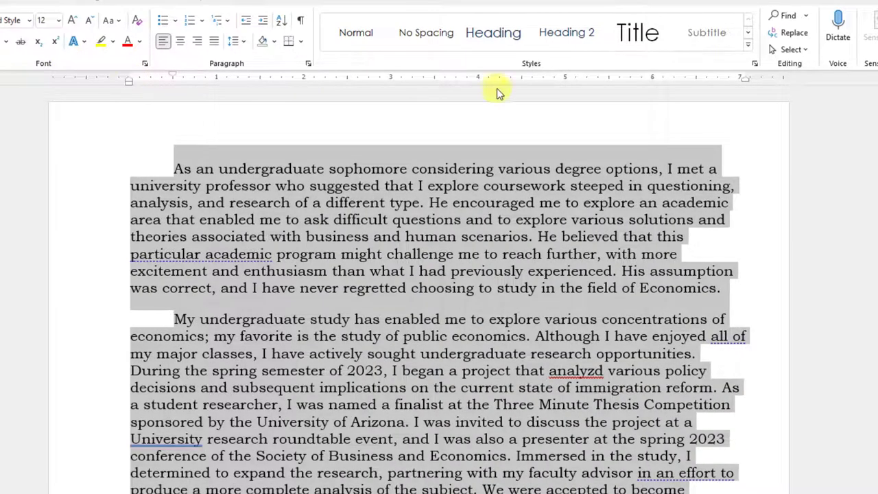
{"action": "left_click_drag", "start_coordinate": [746, 77], "coordinate": [694, 77]}
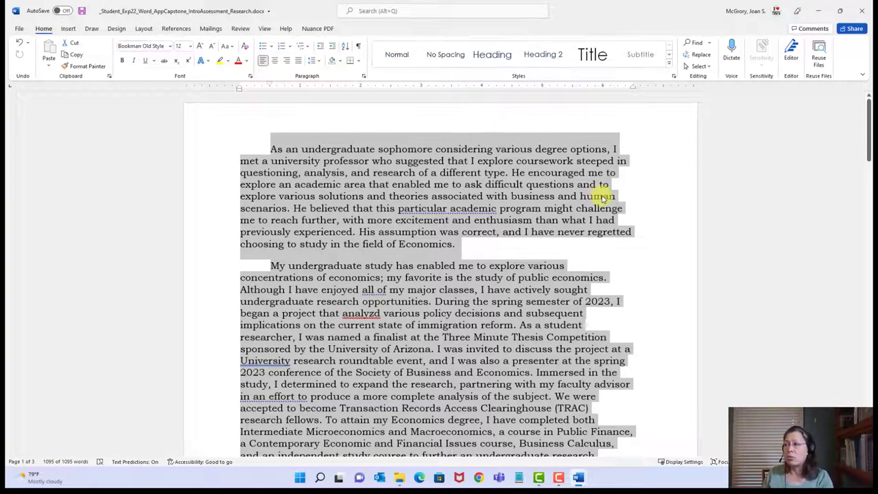
Set custom left and right page margins of 1.5" for the whole document.
{"action": "left_click", "coordinate": [144, 29]}
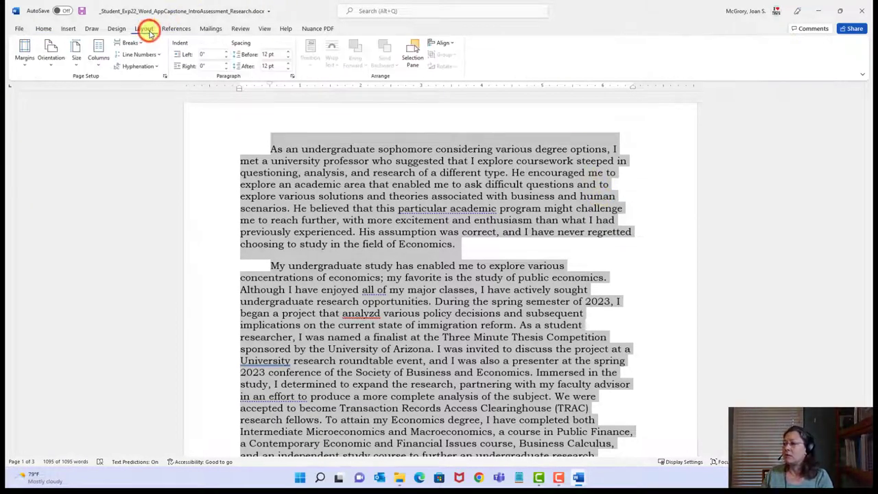
{"action": "left_click", "coordinate": [24, 54]}
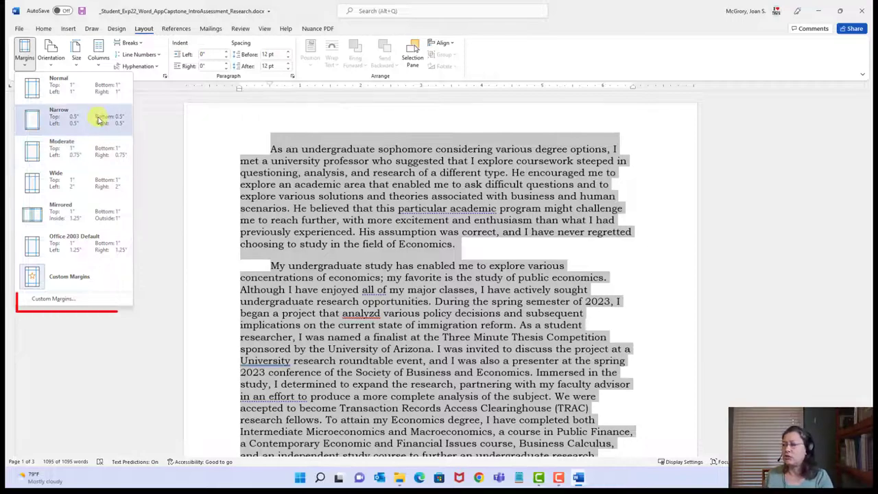
{"action": "left_click", "coordinate": [79, 303]}
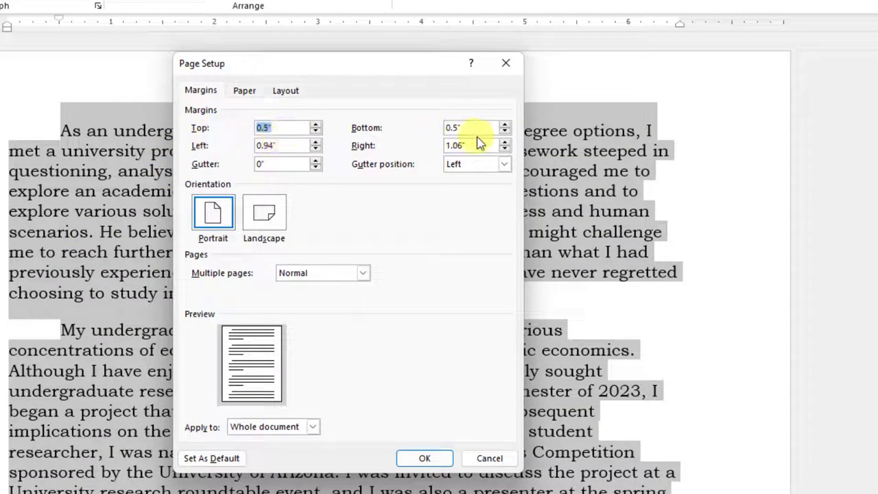
{"action": "double_click", "coordinate": [284, 146]}
{"action": "key", "text": "BackSpace"}
{"action": "key", "text": "Tab"}
{"action": "type", "text": "1.5"}
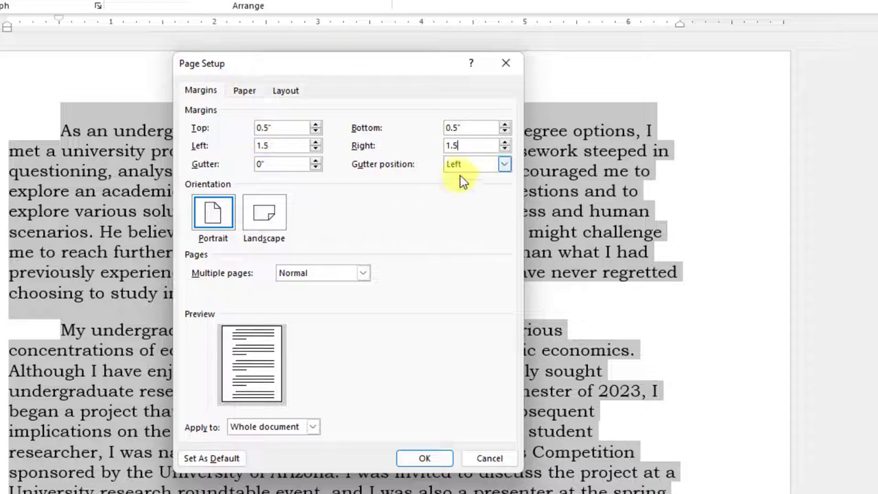
{"action": "left_click", "coordinate": [425, 458]}
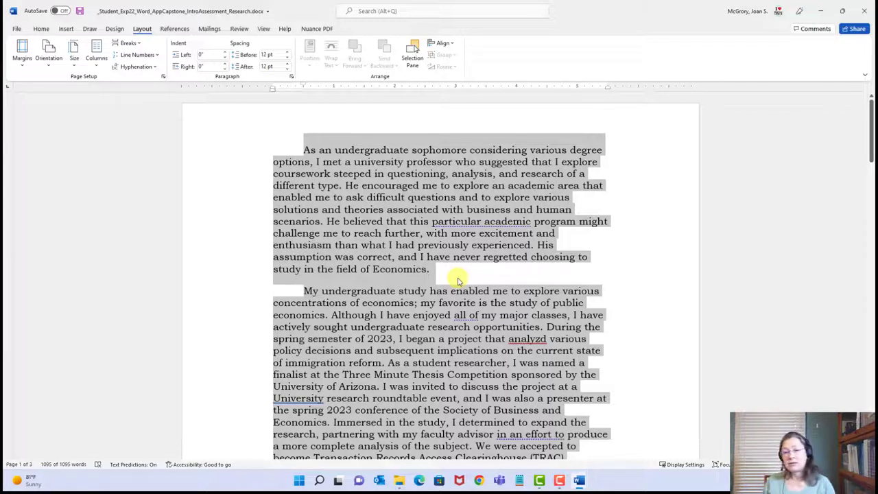
Read step 3 in the instructions document, return to the student research document and save it.
{"action": "mouse_move", "coordinate": [579, 481]}
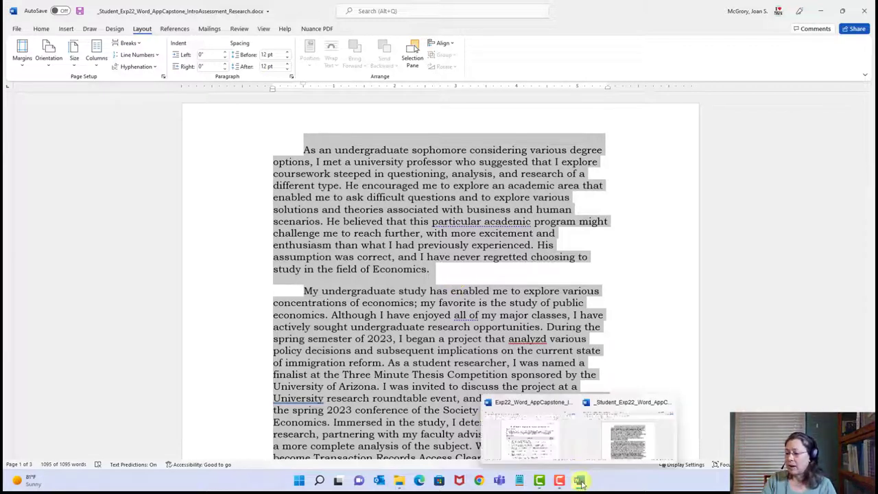
{"action": "left_click", "coordinate": [554, 455]}
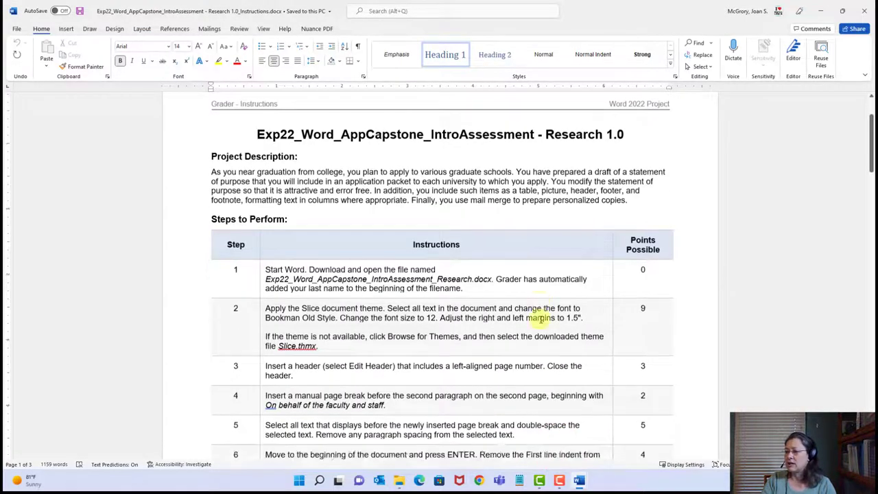
{"action": "scroll", "coordinate": [540, 318], "scroll_direction": "down", "scroll_amount": 5}
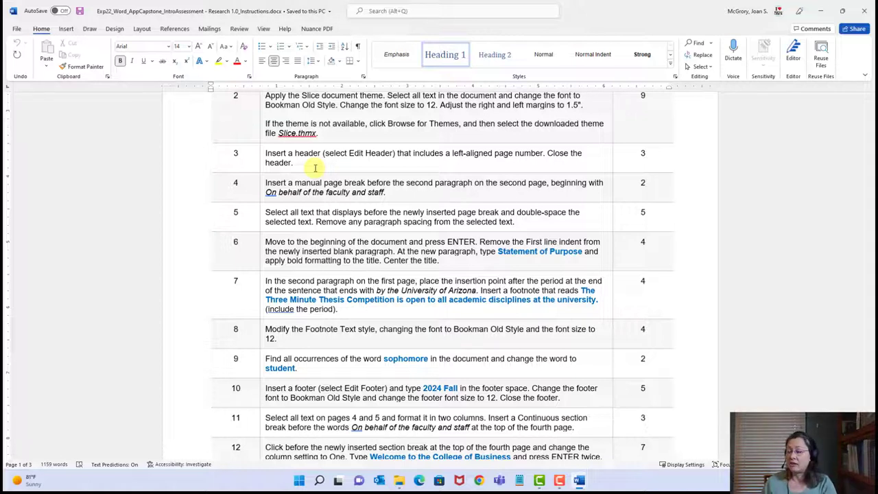
{"action": "mouse_move", "coordinate": [579, 482]}
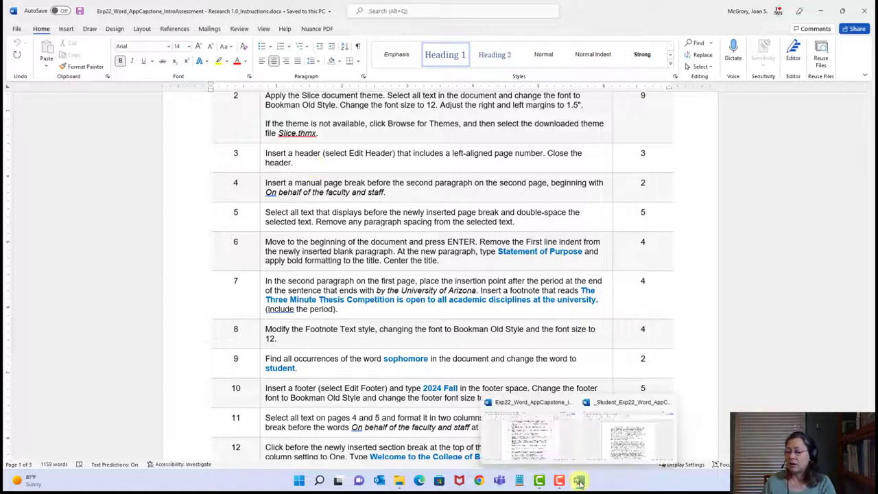
{"action": "left_click", "coordinate": [635, 449]}
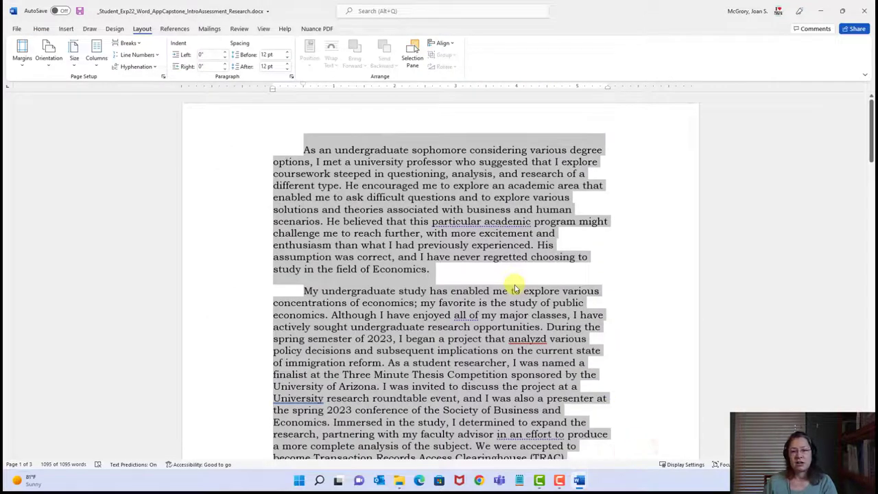
{"action": "left_click", "coordinate": [79, 11]}
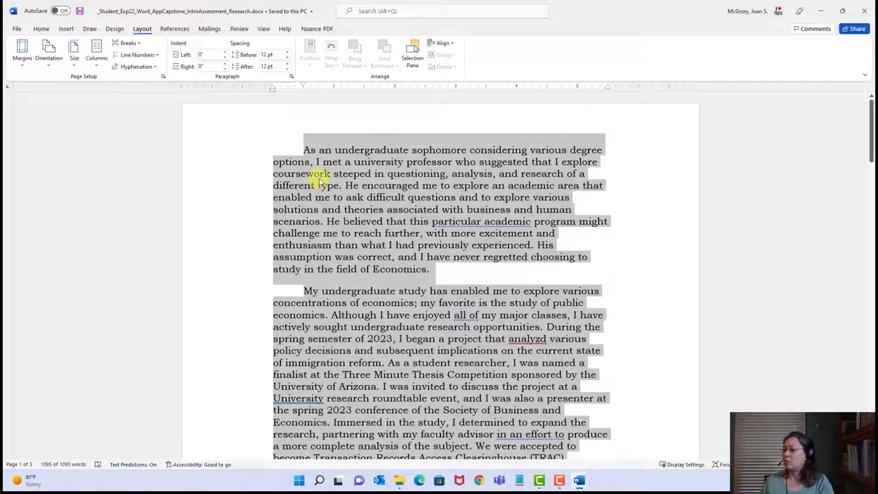
{"action": "left_click", "coordinate": [349, 173]}
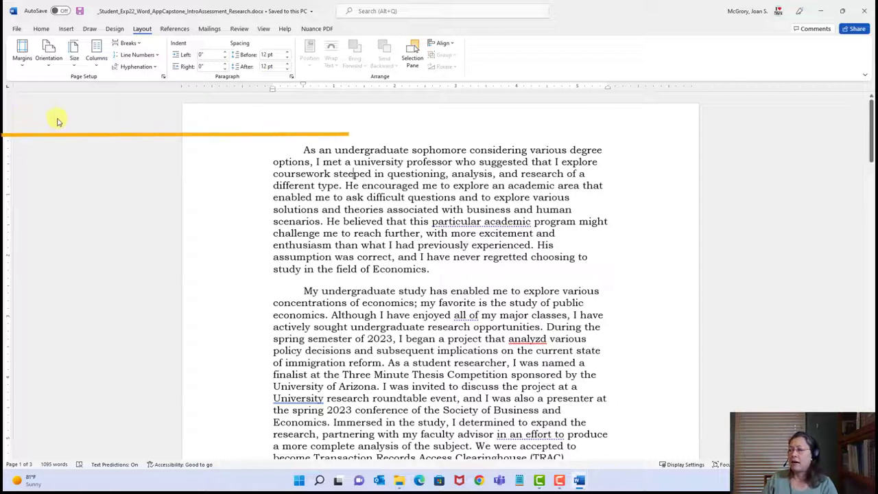
Open the header on the first page and insert a left-aligned Plain Number 1 page number at the top of the page.
{"action": "double_click", "coordinate": [444, 122]}
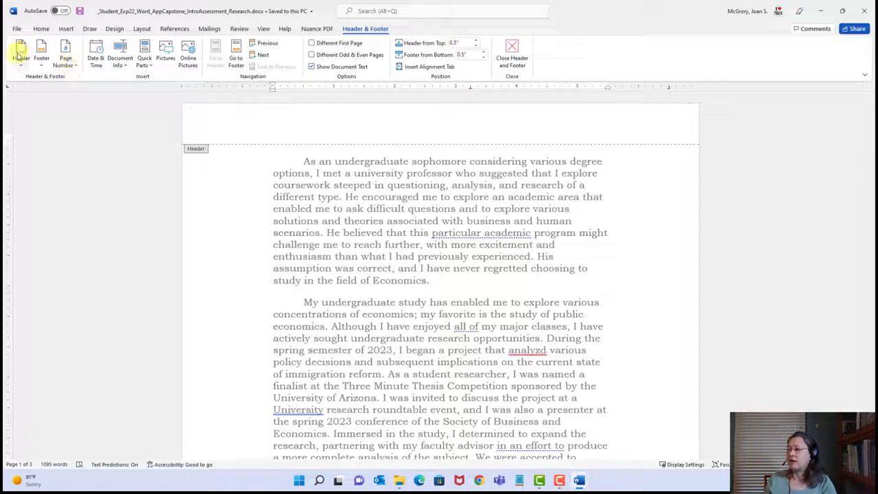
{"action": "left_click", "coordinate": [65, 69]}
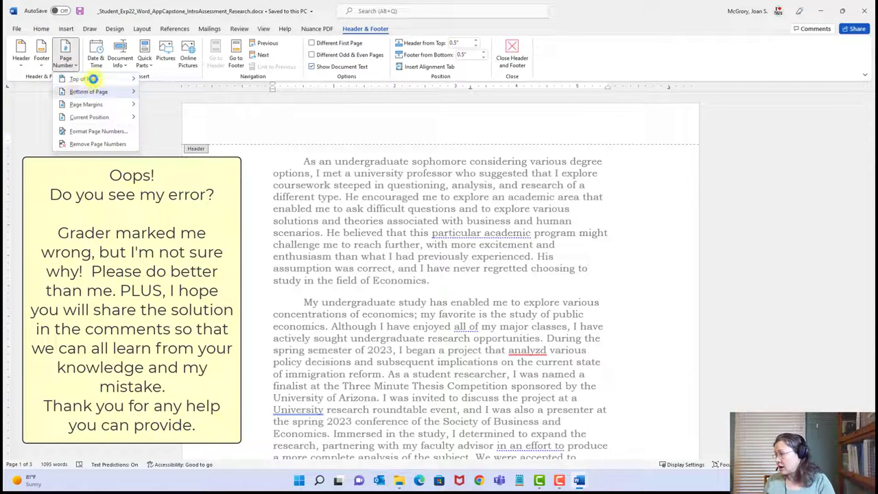
{"action": "mouse_move", "coordinate": [92, 79]}
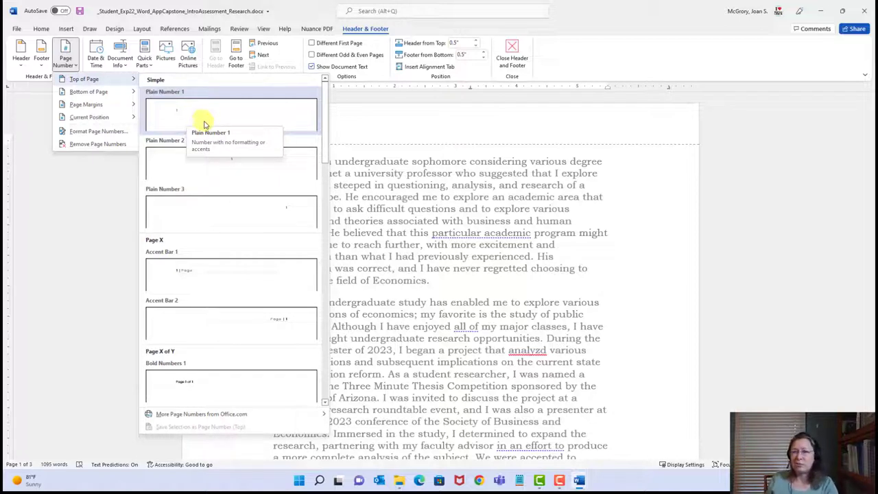
{"action": "left_click", "coordinate": [203, 124]}
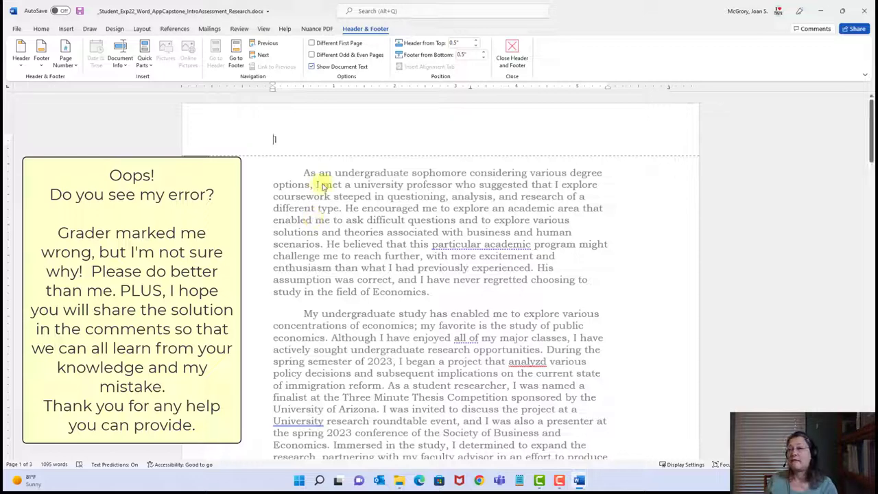
Check the header page numbers on the first two pages, close the header and save the document.
{"action": "double_click", "coordinate": [276, 140]}
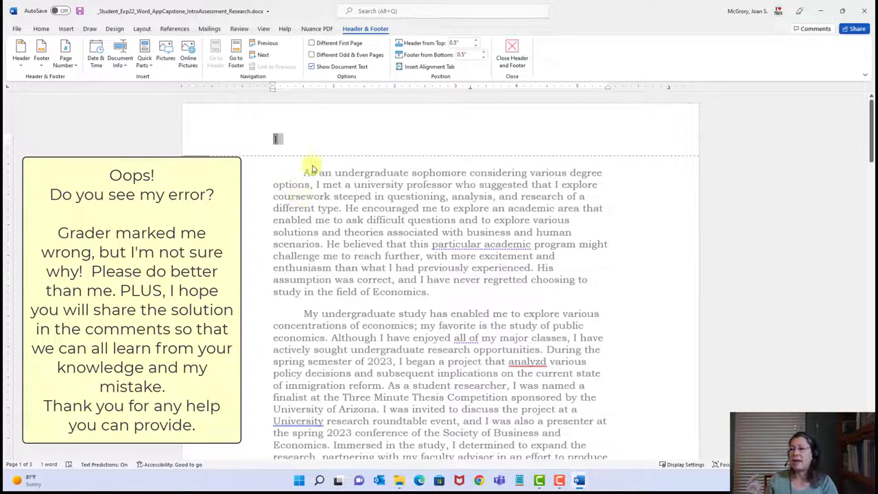
{"action": "scroll", "coordinate": [295, 192], "scroll_direction": "down", "scroll_amount": 10}
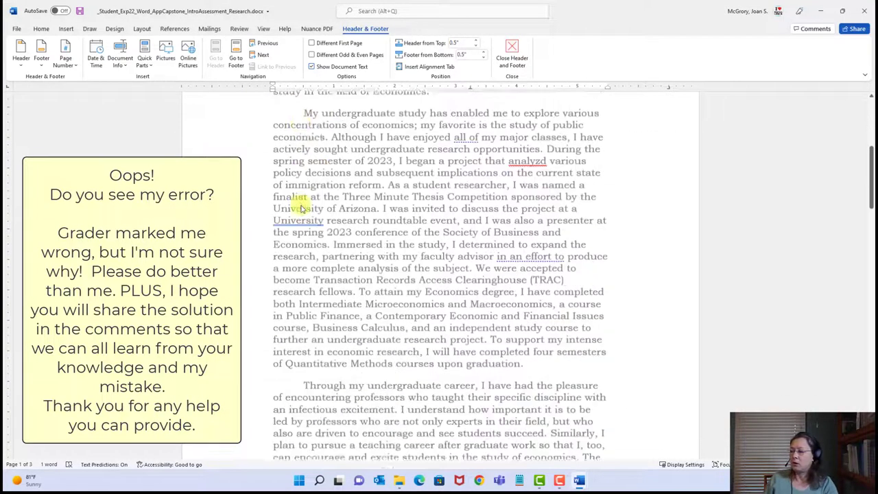
{"action": "scroll", "coordinate": [301, 209], "scroll_direction": "down", "scroll_amount": 6}
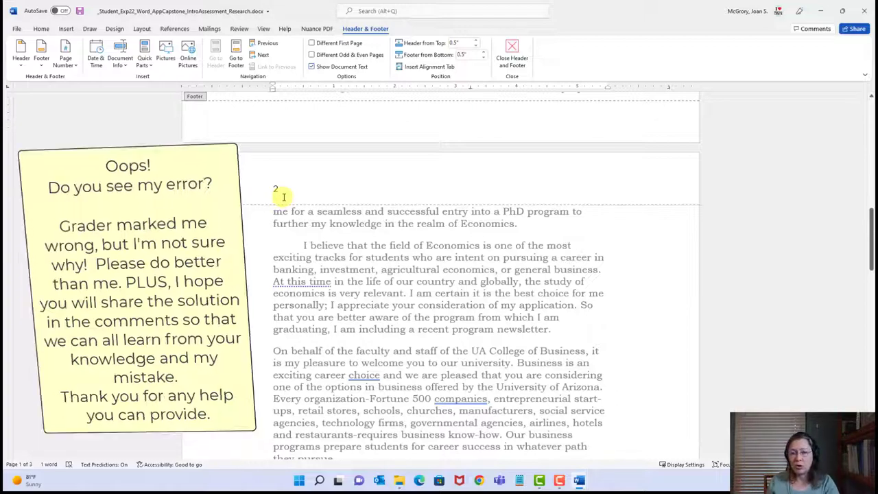
{"action": "scroll", "coordinate": [283, 198], "scroll_direction": "up", "scroll_amount": 5}
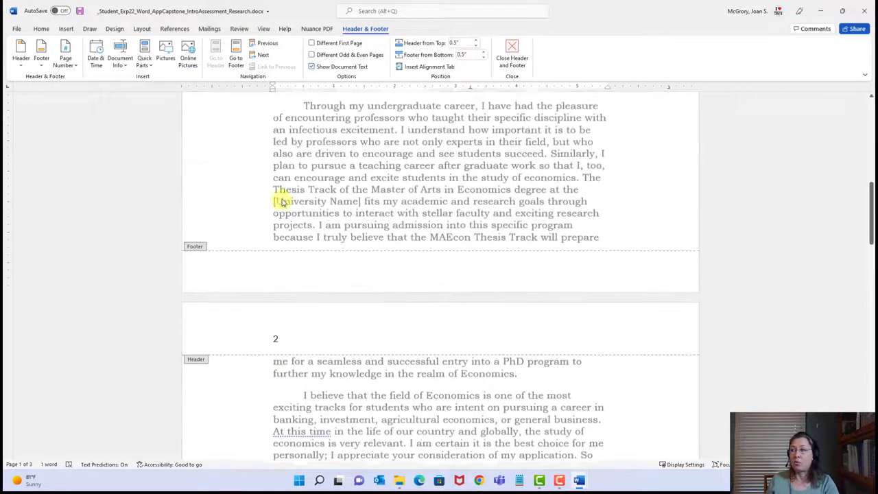
{"action": "scroll", "coordinate": [280, 202], "scroll_direction": "up", "scroll_amount": 8}
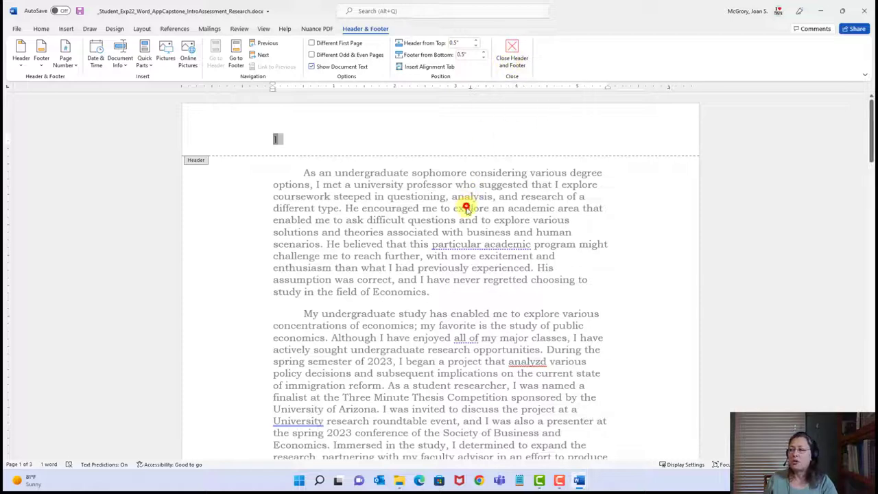
{"action": "double_click", "coordinate": [465, 208]}
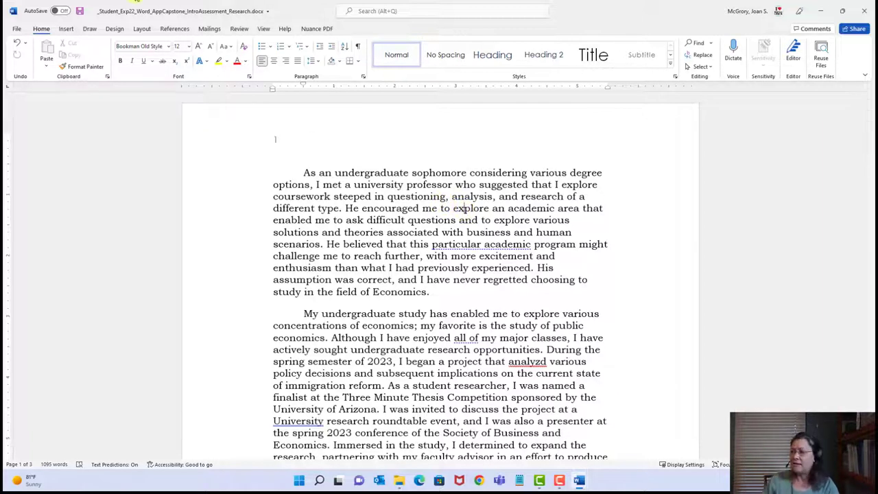
{"action": "left_click", "coordinate": [80, 11]}
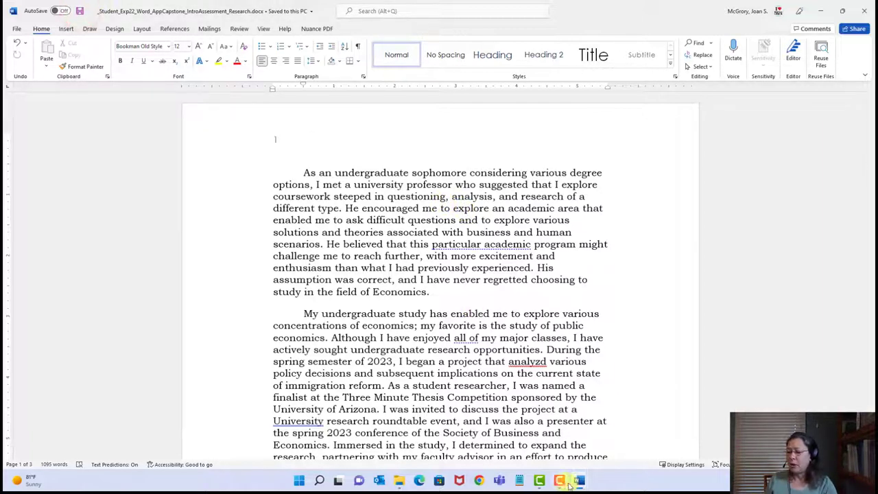
Read step 4 in the instructions and insert a manual page break before the research document's paragraph beginning "On behalf of the faculty and staff".
{"action": "mouse_move", "coordinate": [579, 482]}
{"action": "left_click", "coordinate": [557, 444]}
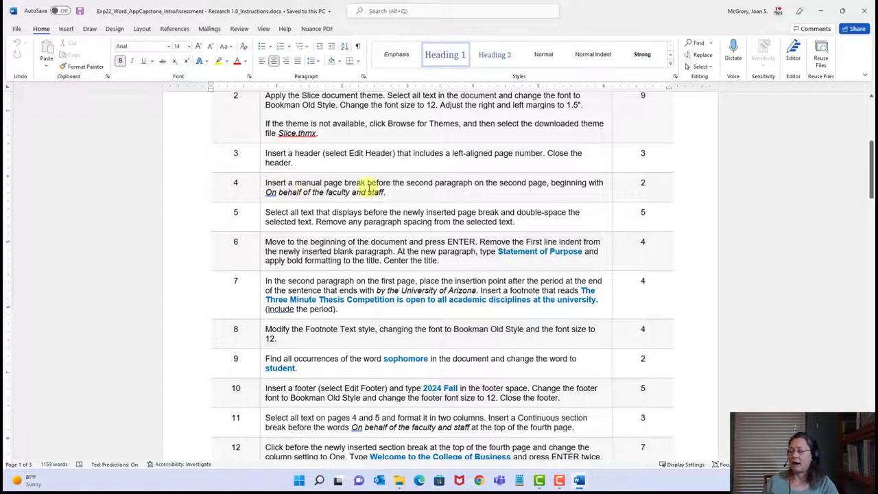
{"action": "mouse_move", "coordinate": [582, 482]}
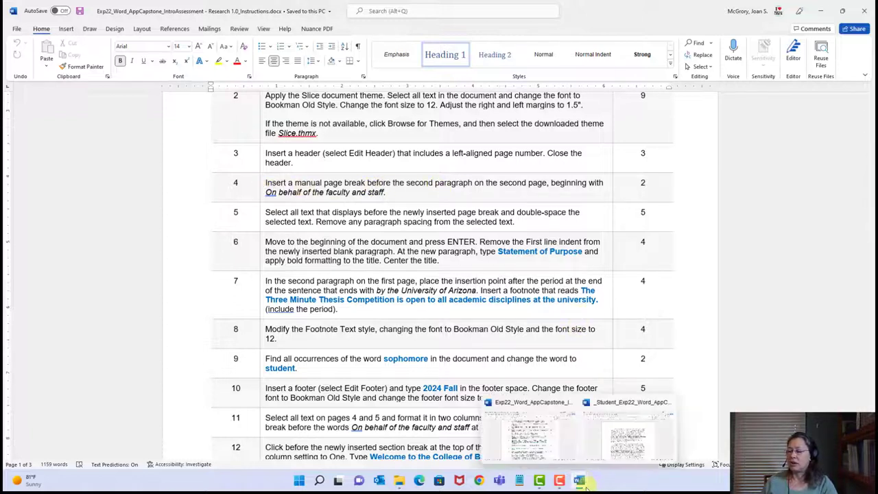
{"action": "left_click", "coordinate": [625, 439]}
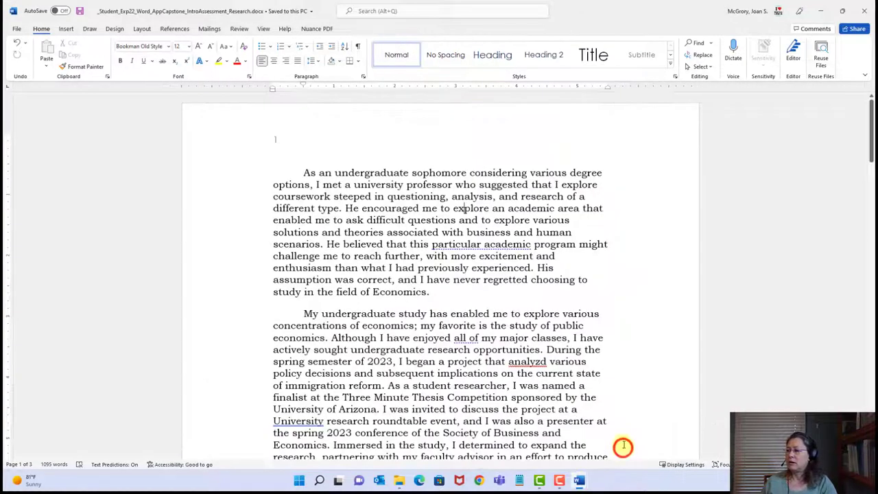
{"action": "scroll", "coordinate": [505, 322], "scroll_direction": "down", "scroll_amount": 10}
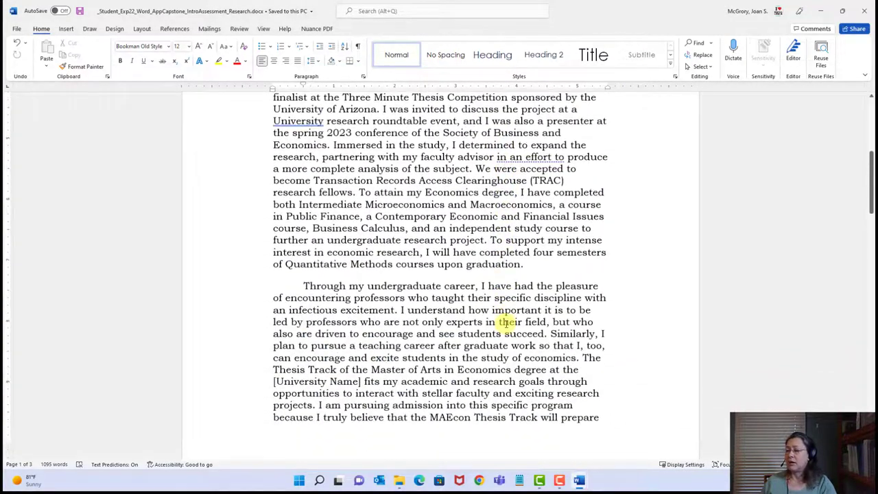
{"action": "scroll", "coordinate": [506, 328], "scroll_direction": "down", "scroll_amount": 8}
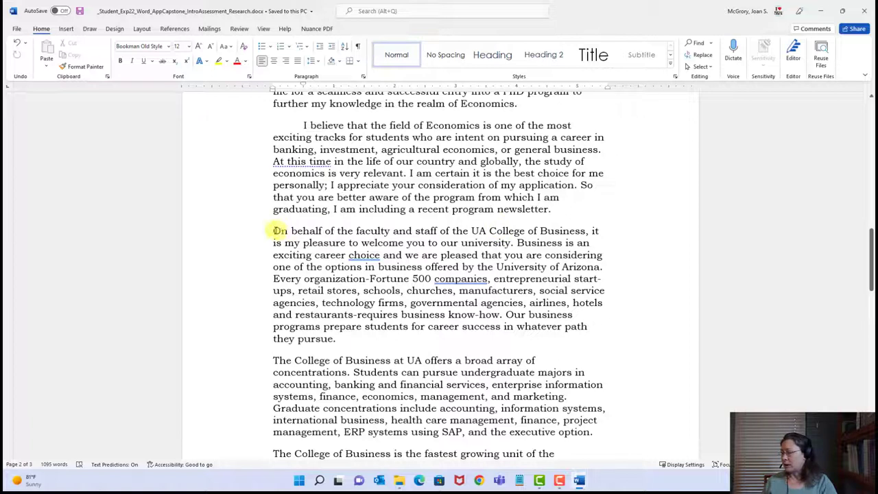
{"action": "left_click", "coordinate": [274, 230]}
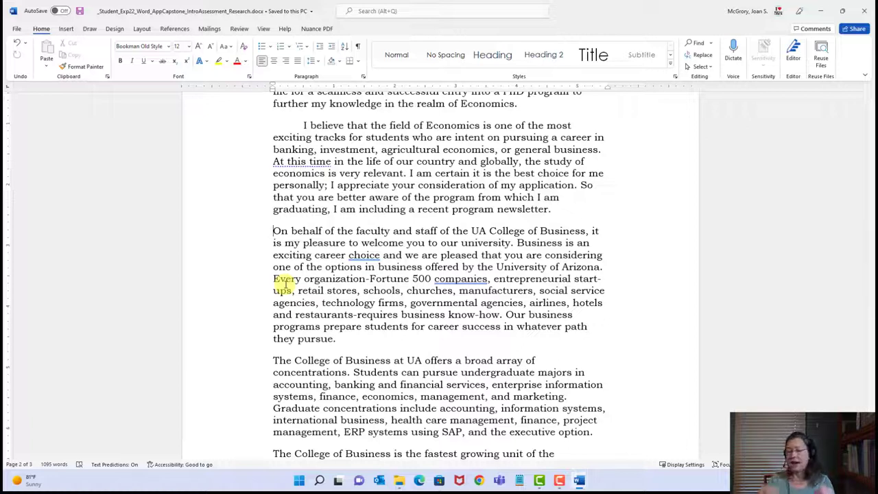
{"action": "key", "text": "ctrl+Return"}
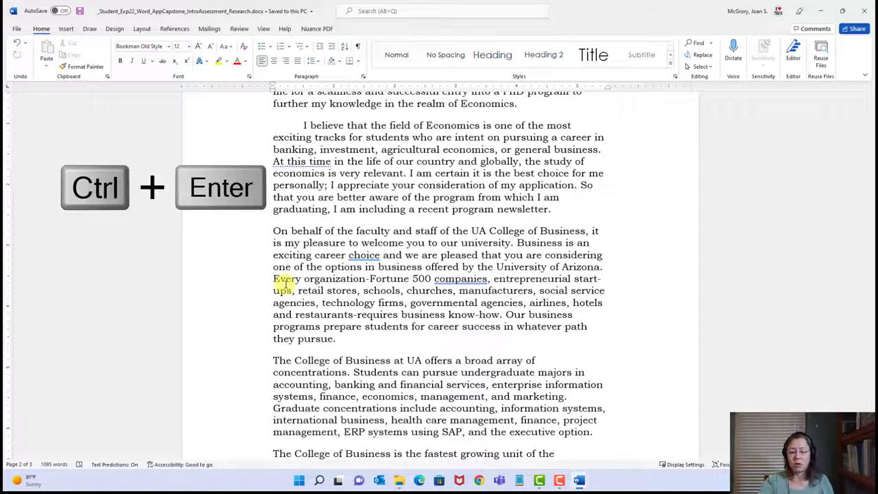
{"action": "key", "text": "ctrl+Return"}
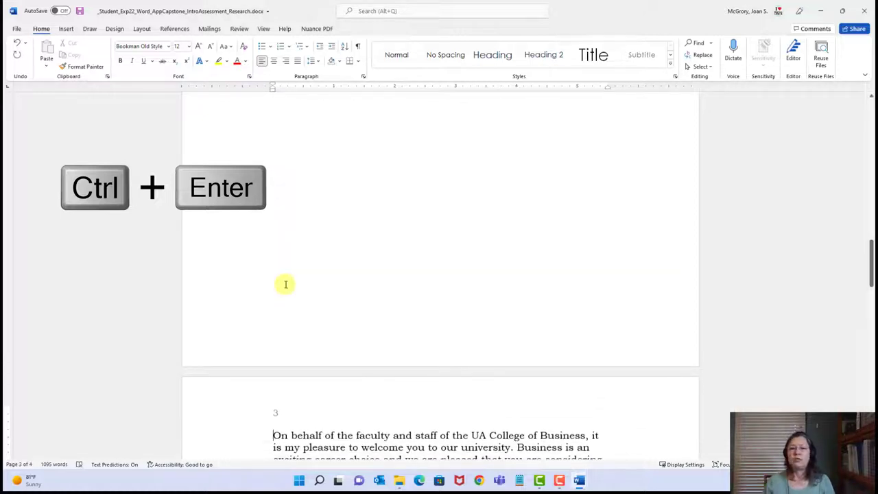
Show formatting marks to check the page break after the program newsletter paragraph, and save the document.
{"action": "scroll", "coordinate": [295, 280], "scroll_direction": "up", "scroll_amount": 3}
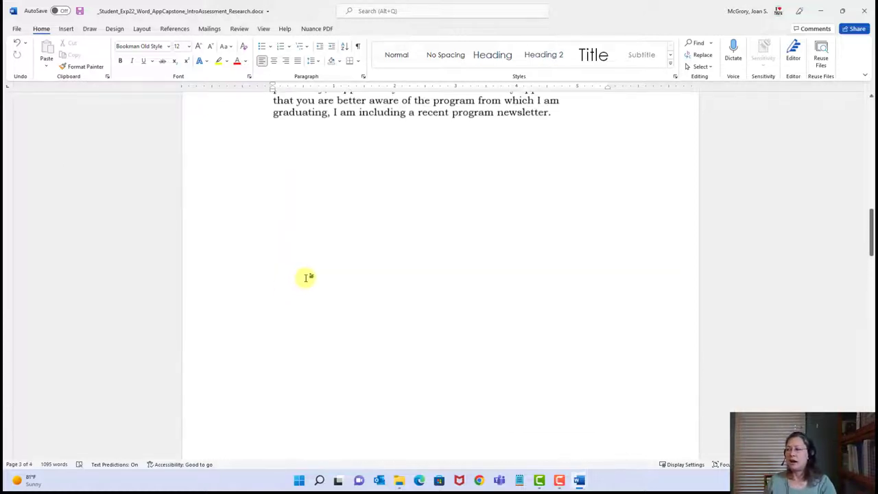
{"action": "scroll", "coordinate": [295, 279], "scroll_direction": "up", "scroll_amount": 1}
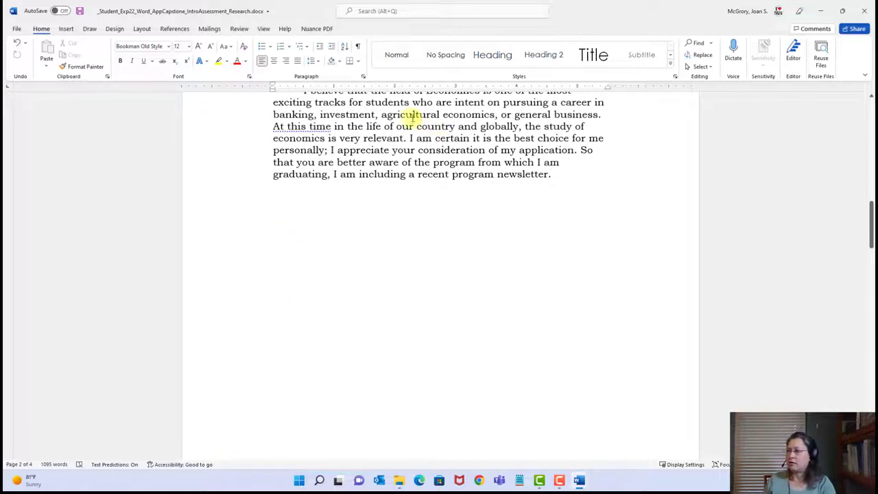
{"action": "left_click", "coordinate": [358, 48]}
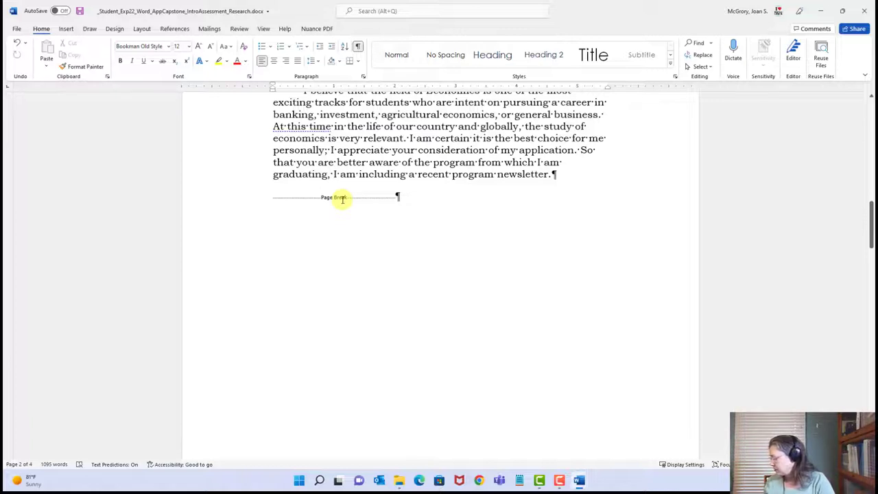
{"action": "left_click", "coordinate": [79, 12]}
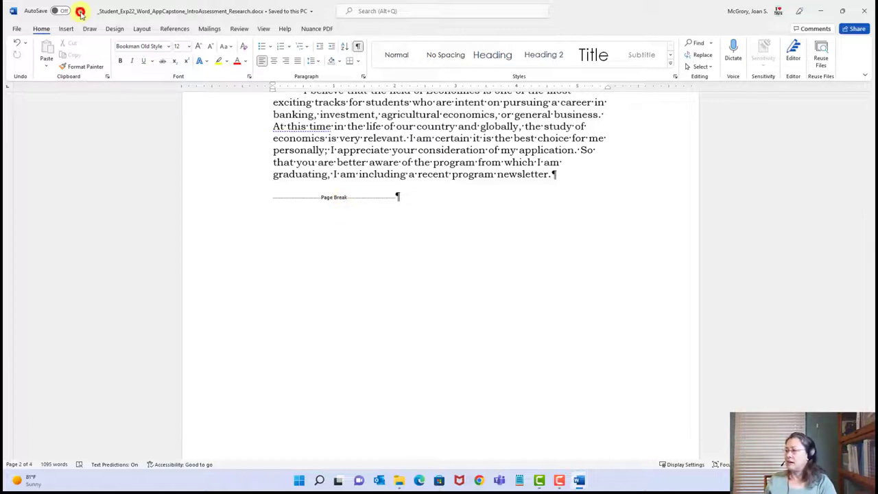
Read step 5 in the instructions and double-space all text before the page break in the research document.
{"action": "mouse_move", "coordinate": [579, 480]}
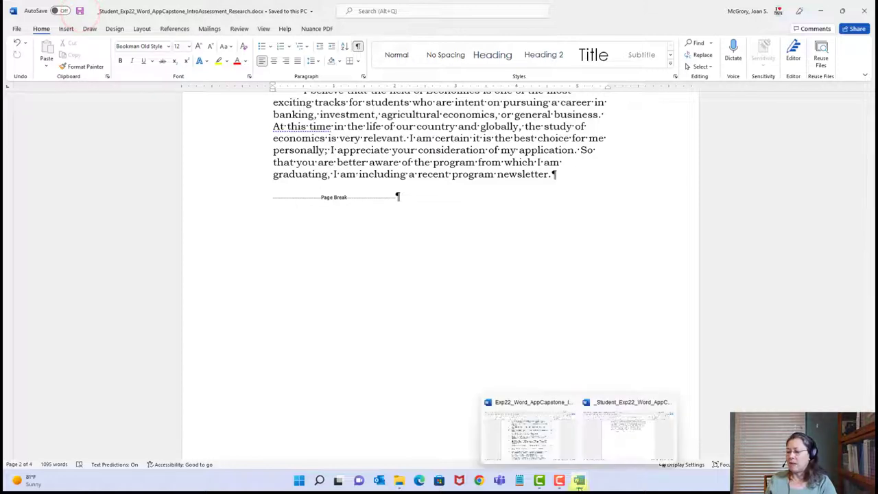
{"action": "left_click", "coordinate": [504, 445]}
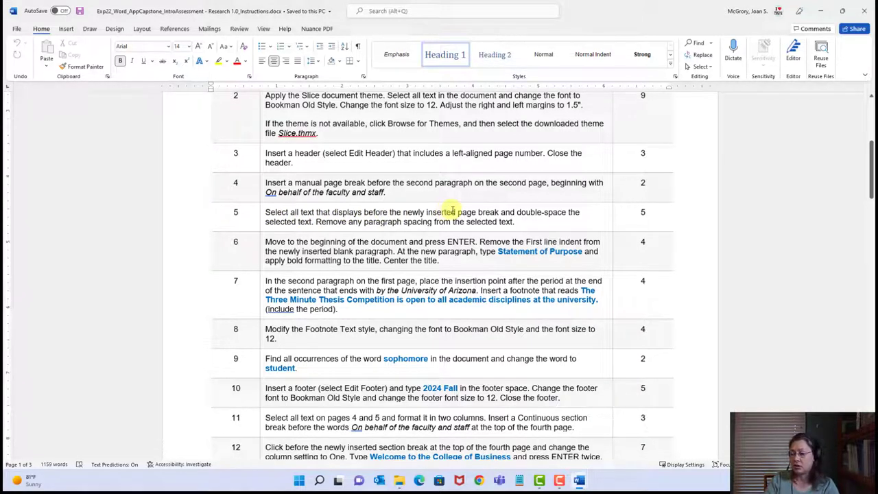
{"action": "mouse_move", "coordinate": [585, 482]}
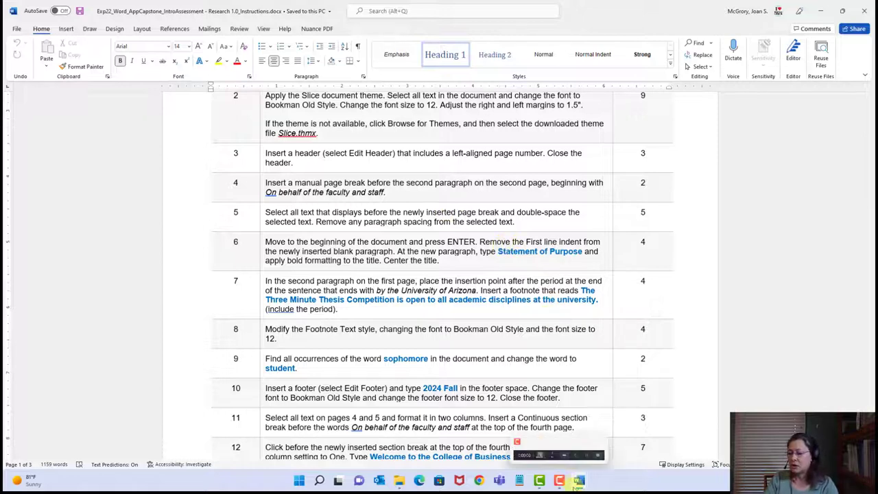
{"action": "left_click", "coordinate": [655, 433]}
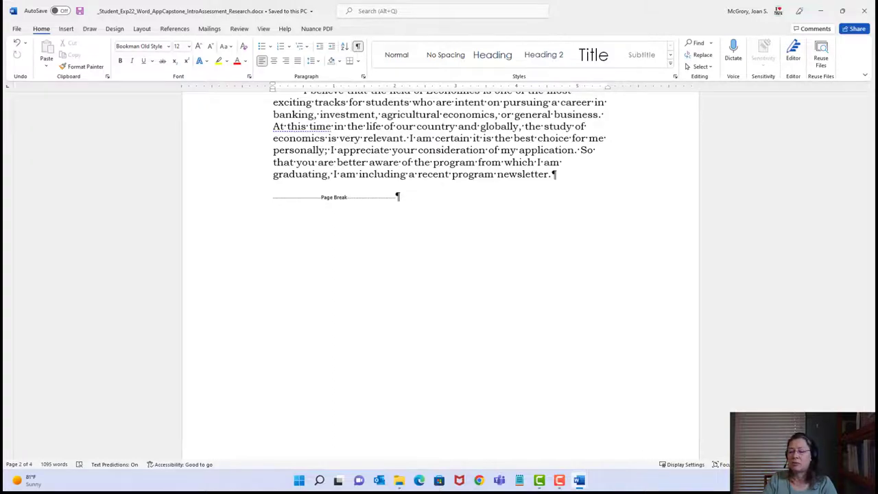
{"action": "scroll", "coordinate": [439, 274], "scroll_direction": "down", "scroll_amount": 5}
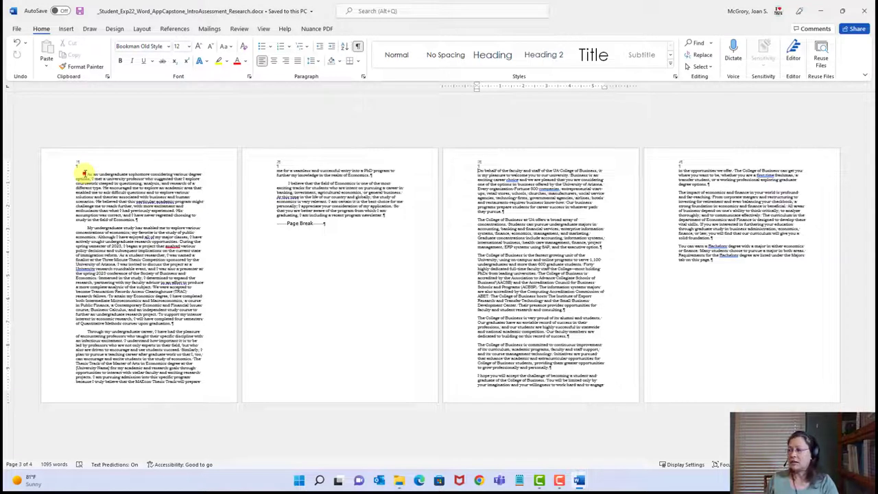
{"action": "left_click", "coordinate": [83, 172]}
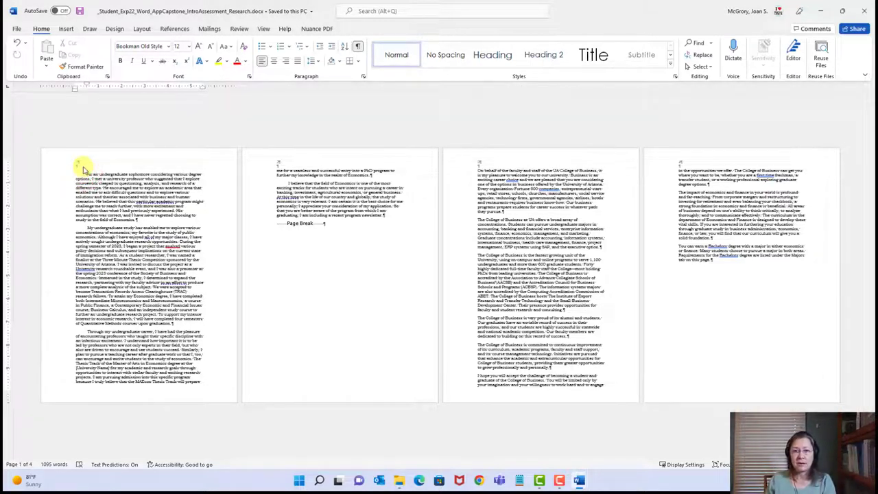
{"action": "key", "text": "ctrl+Home"}
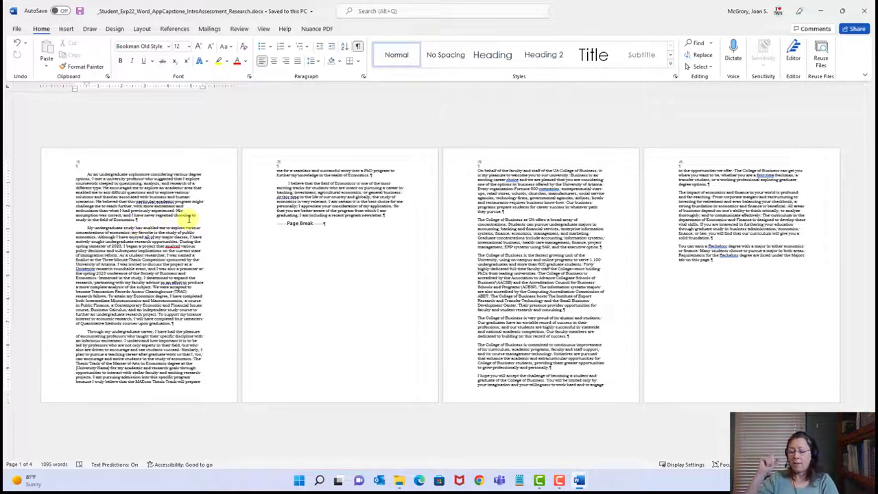
{"action": "key", "text": "shift"}
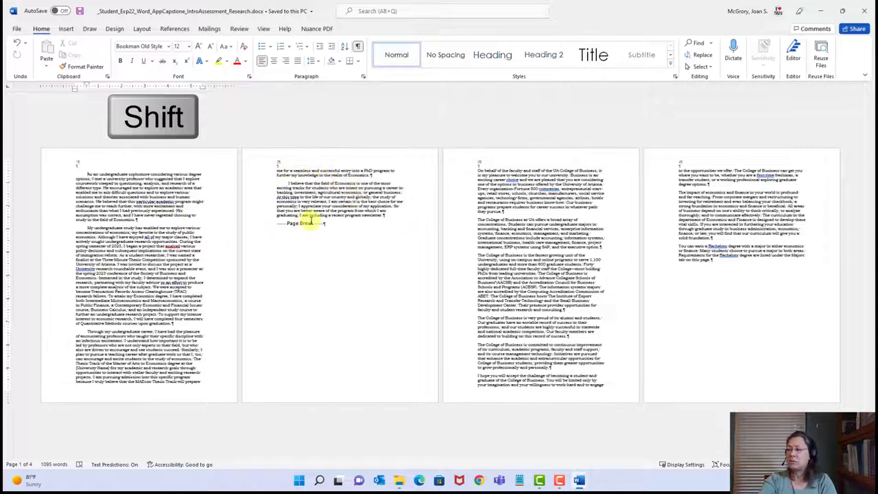
{"action": "left_click", "coordinate": [389, 214], "text": "shift"}
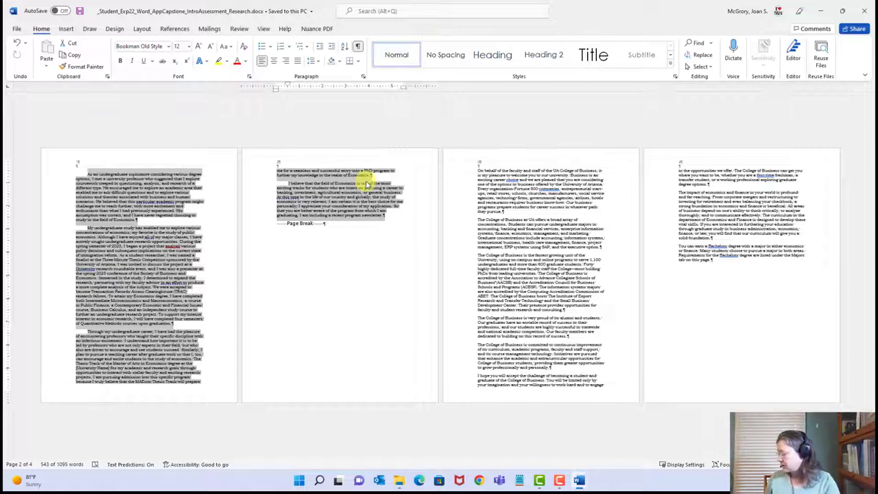
{"action": "left_click", "coordinate": [314, 63]}
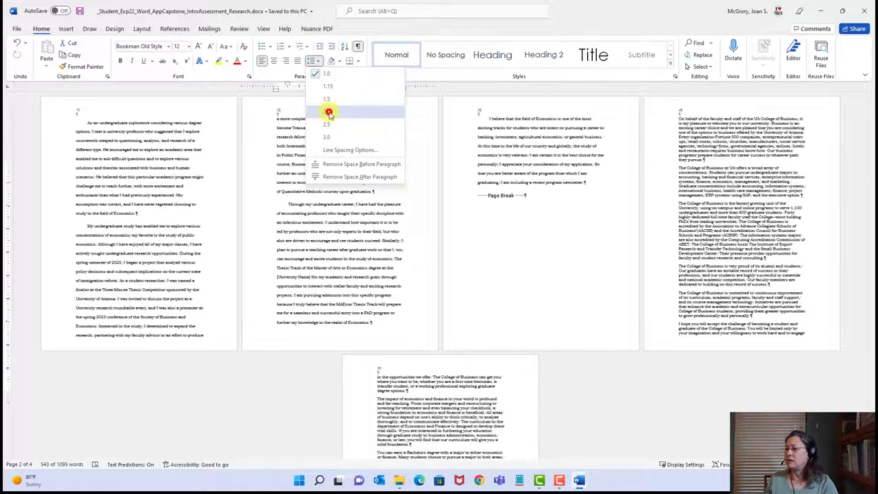
{"action": "left_click", "coordinate": [329, 113]}
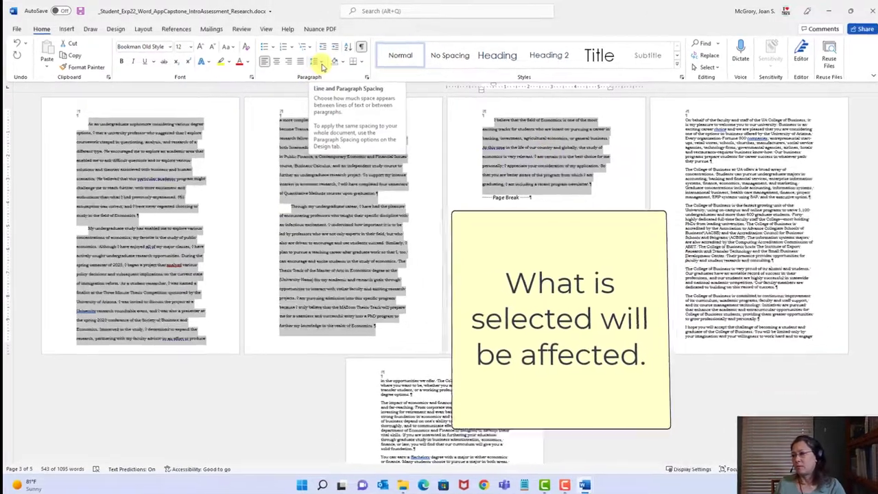
Remove the space before and after paragraphs from the selected text that precedes the page break.
{"action": "left_click", "coordinate": [320, 62]}
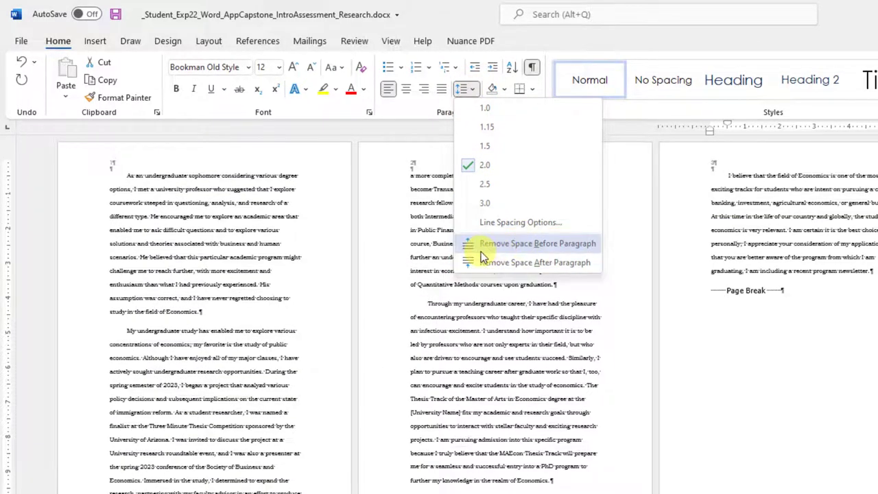
{"action": "left_click", "coordinate": [571, 252]}
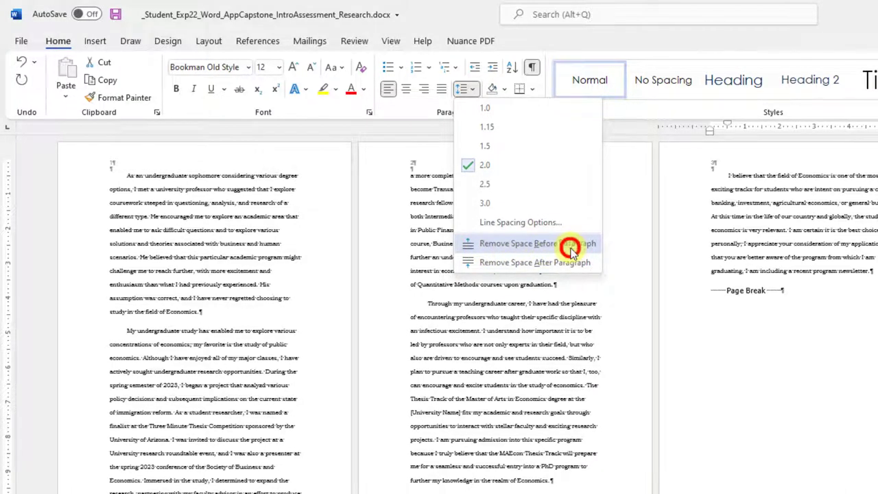
{"action": "left_click", "coordinate": [464, 91]}
{"action": "left_click", "coordinate": [488, 204]}
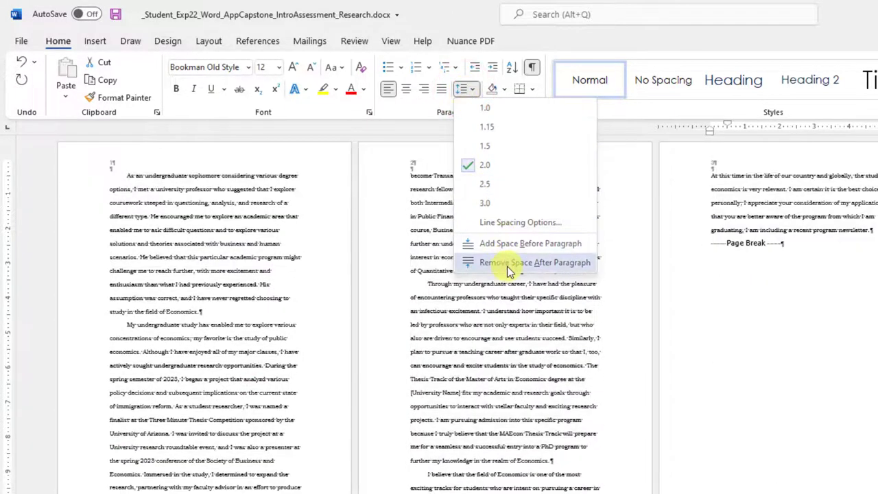
{"action": "left_click", "coordinate": [507, 266]}
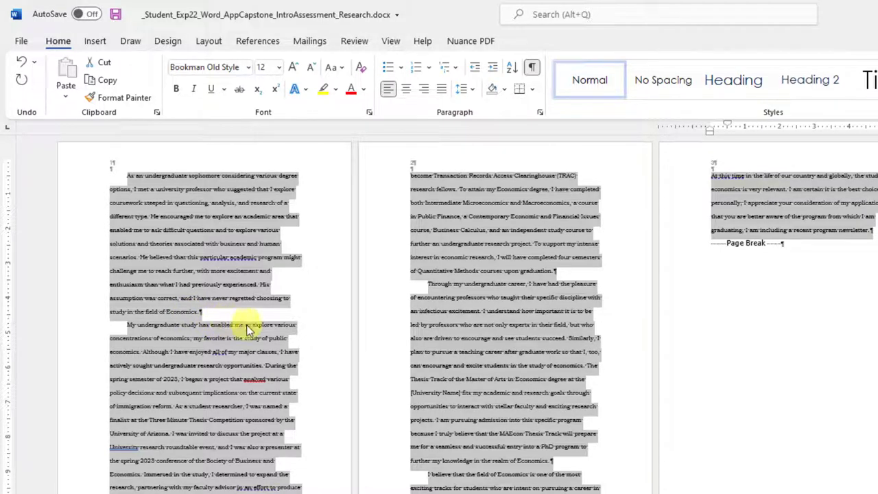
Undo the paragraph spacing removals and redo them to compare the gaps between the selected paragraphs.
{"action": "key", "text": "ctrl+z"}
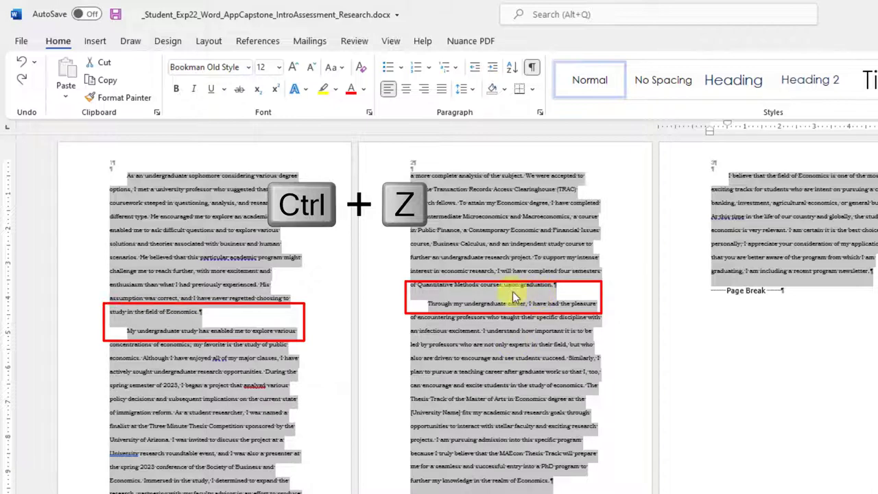
{"action": "key", "text": "ctrl+z"}
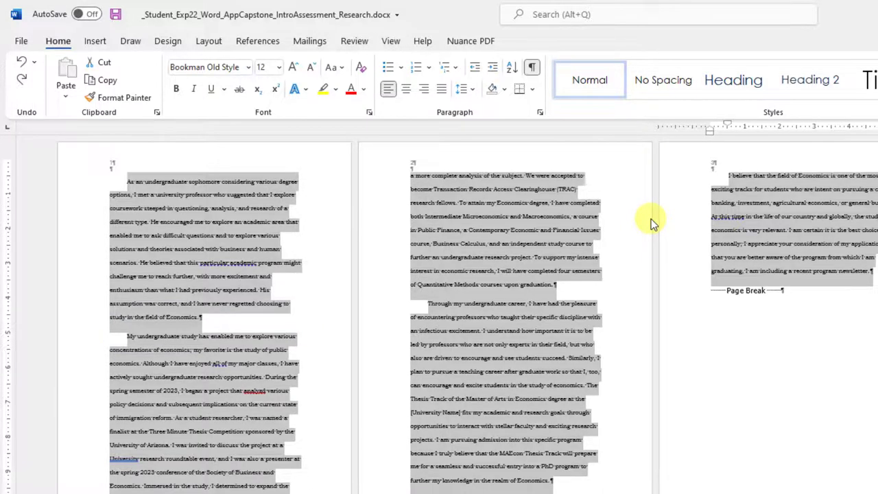
{"action": "key", "text": "ctrl+y"}
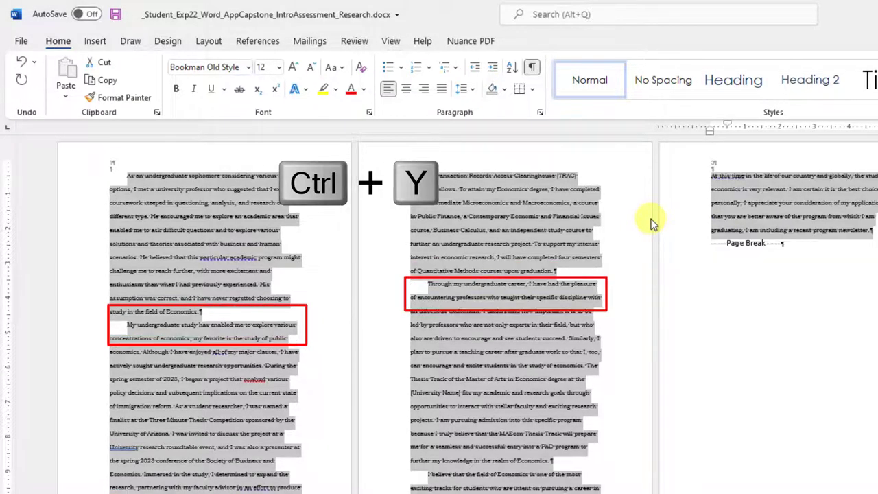
Check the selected text's spacing in the line spacing options and Paragraph settings, close them without applying anything, and save the document.
{"action": "left_click", "coordinate": [465, 92]}
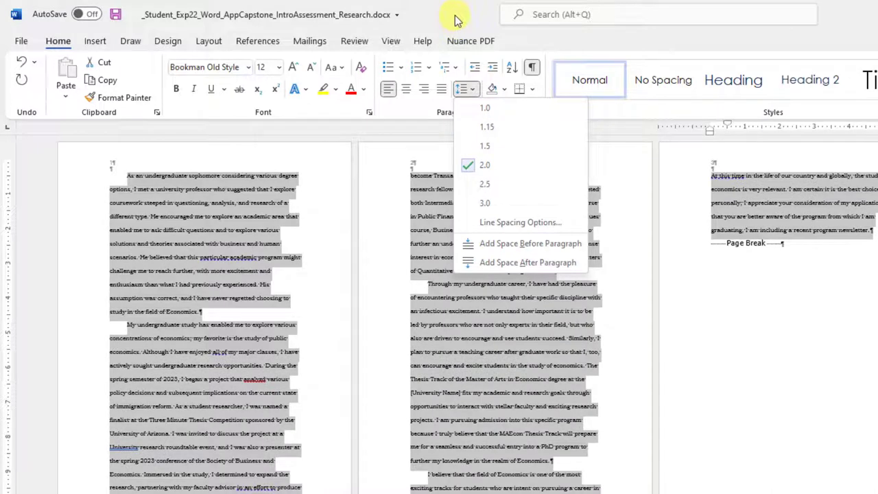
{"action": "left_click", "coordinate": [456, 15]}
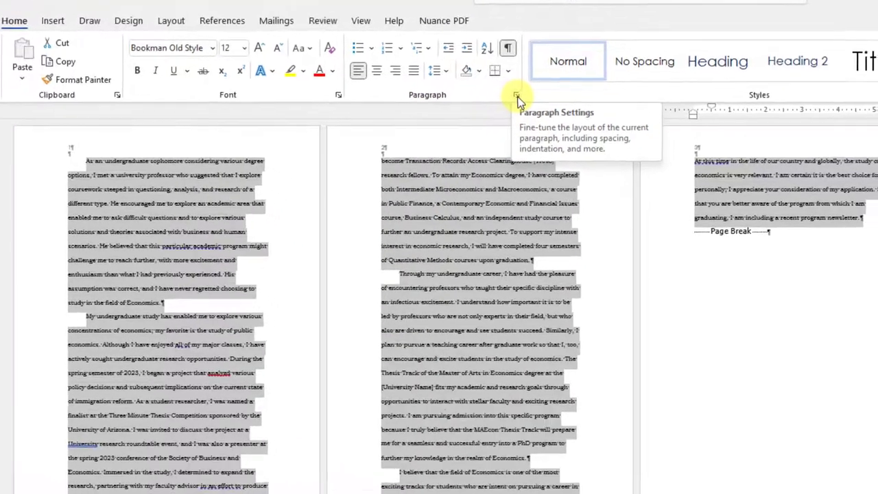
{"action": "left_click", "coordinate": [541, 113]}
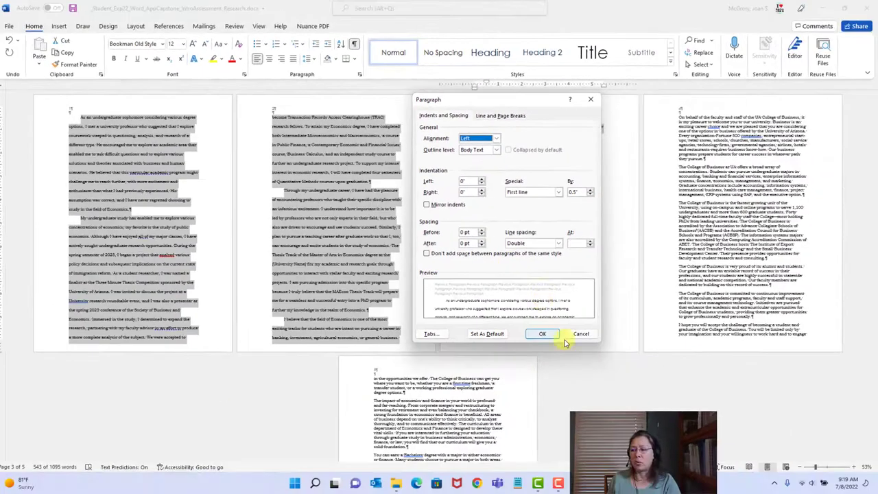
{"action": "left_click", "coordinate": [580, 334]}
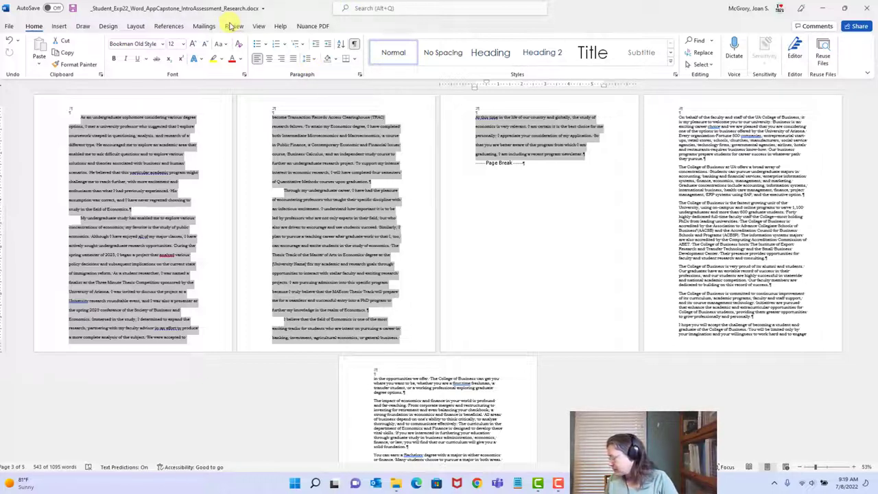
{"action": "left_click", "coordinate": [73, 11]}
Read step 6 in the instructions and go to the beginning of the research document at 150% zoom.
{"action": "mouse_move", "coordinate": [578, 484]}
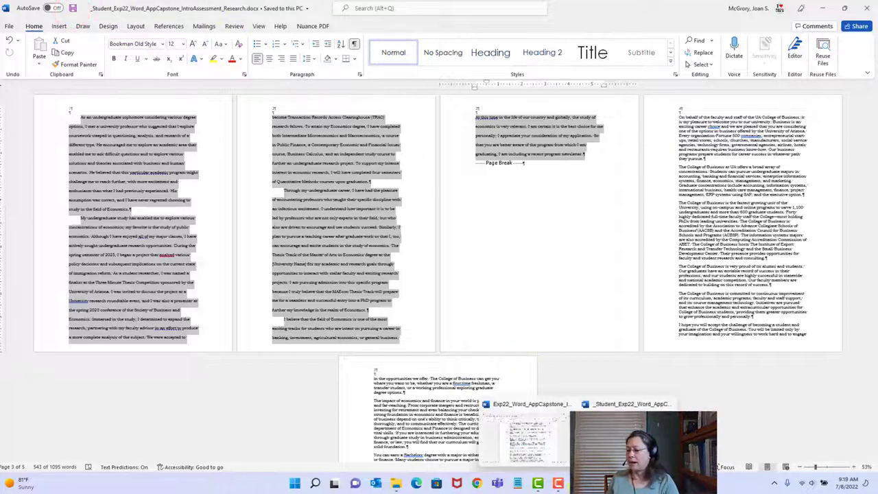
{"action": "left_click", "coordinate": [542, 447]}
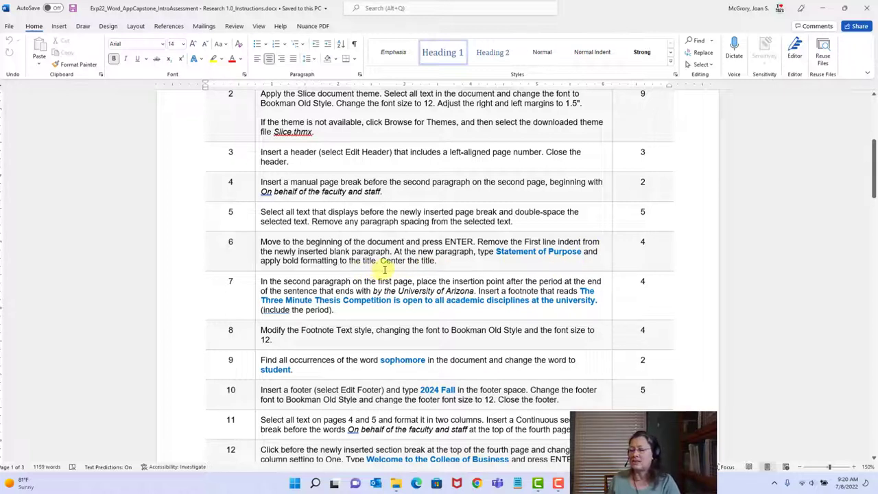
{"action": "mouse_move", "coordinate": [578, 483]}
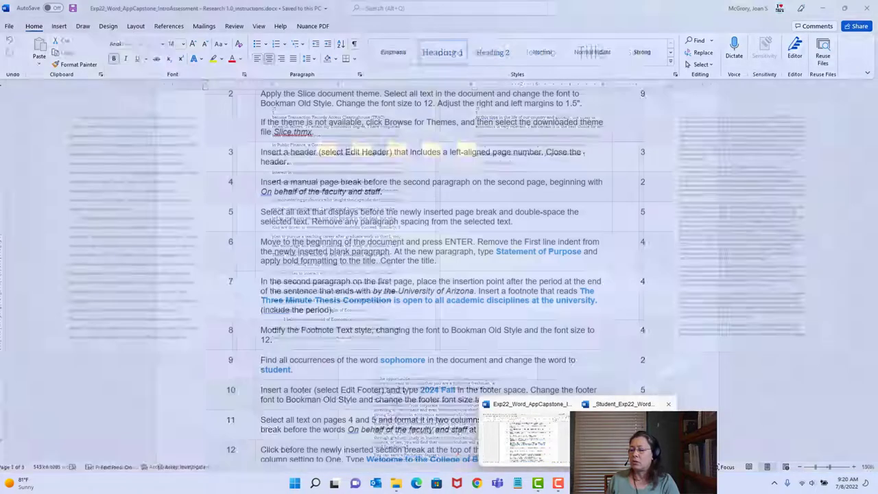
{"action": "left_click", "coordinate": [628, 425]}
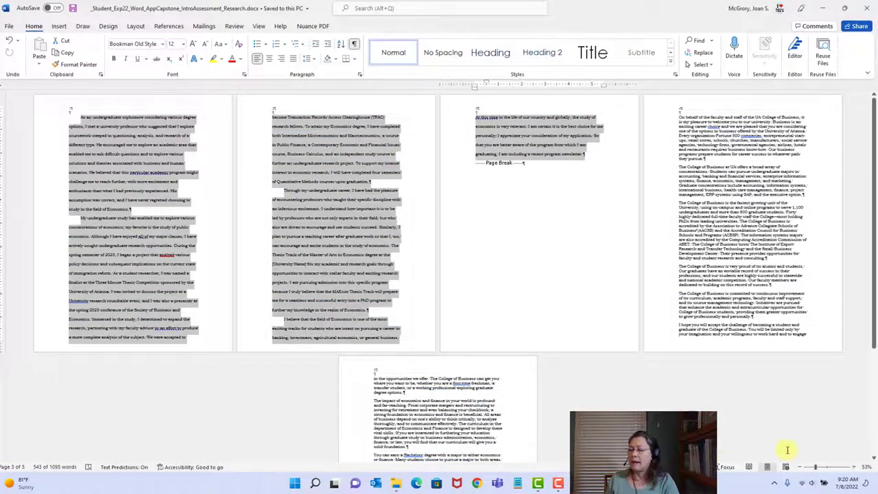
{"action": "left_click", "coordinate": [854, 466]}
{"action": "left_click", "coordinate": [854, 466]}
{"action": "left_click", "coordinate": [853, 466]}
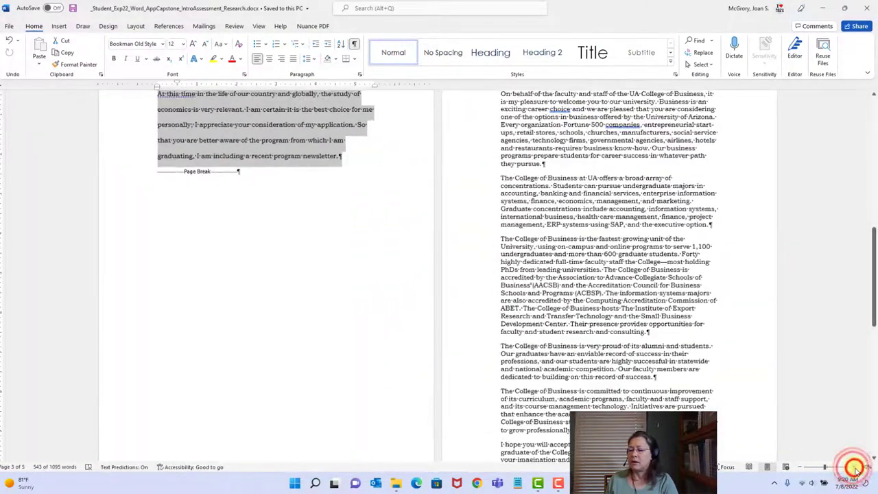
{"action": "left_click", "coordinate": [865, 467]}
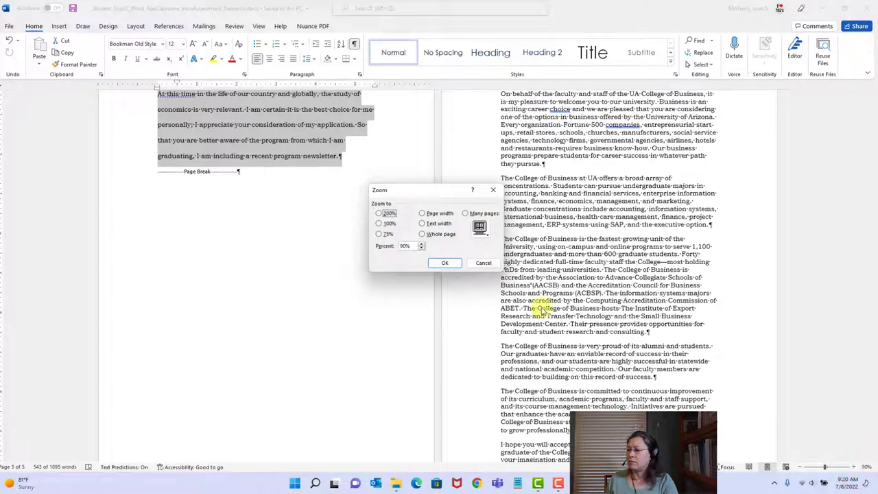
{"action": "left_click", "coordinate": [484, 263]}
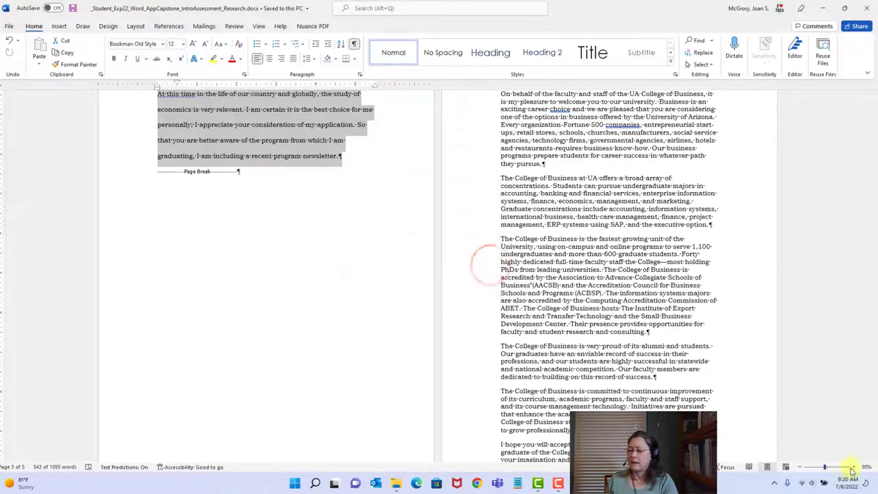
{"action": "left_click", "coordinate": [853, 466]}
{"action": "left_click", "coordinate": [854, 467]}
{"action": "left_click", "coordinate": [853, 466]}
{"action": "left_click", "coordinate": [854, 466]}
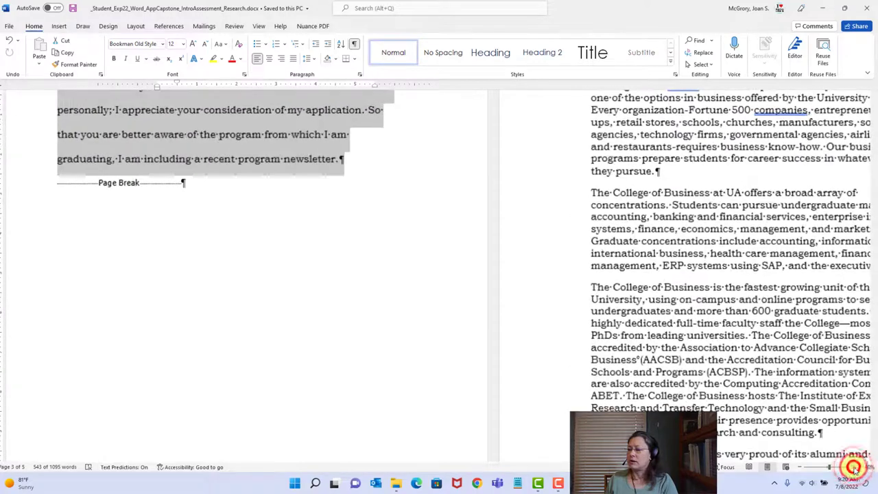
{"action": "key", "text": "ctrl+Home"}
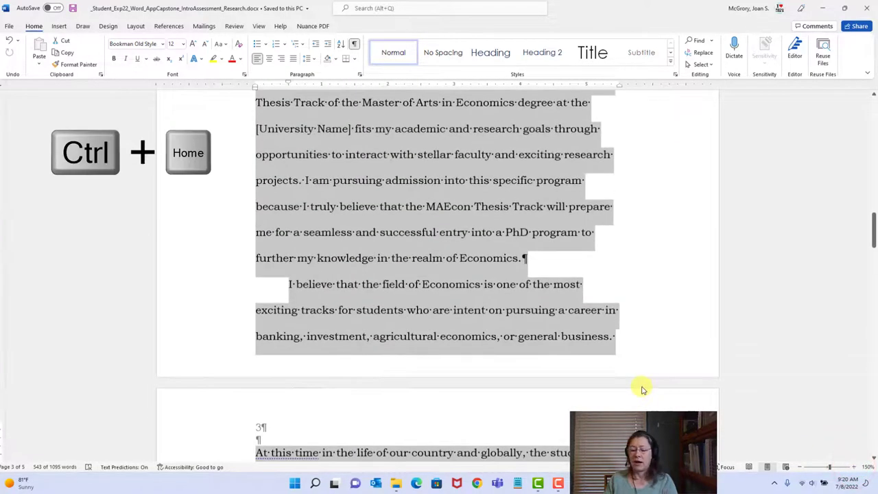
{"action": "key", "text": "ctrl+Home"}
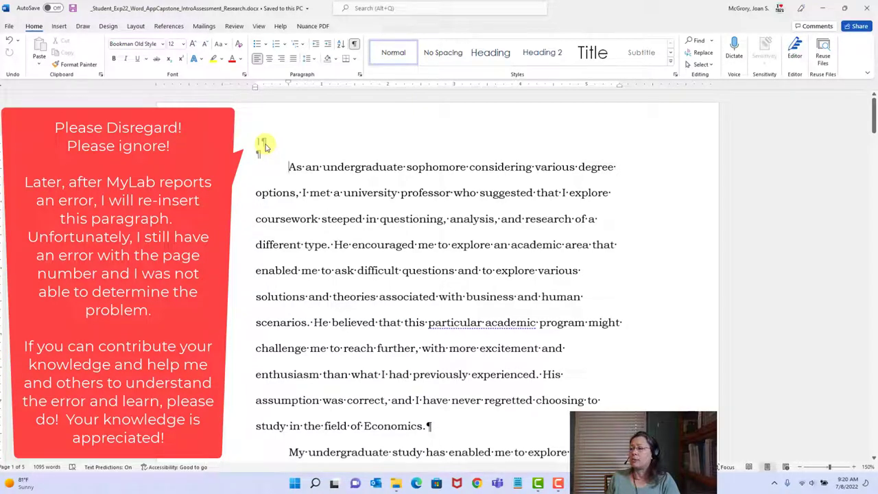
Open the header on the first page and delete the blank paragraph below the page number.
{"action": "double_click", "coordinate": [263, 144]}
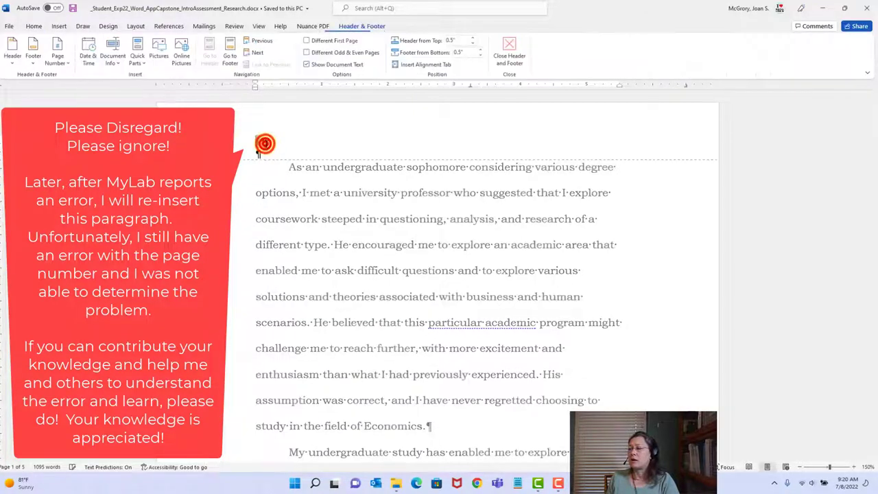
{"action": "double_click", "coordinate": [262, 141]}
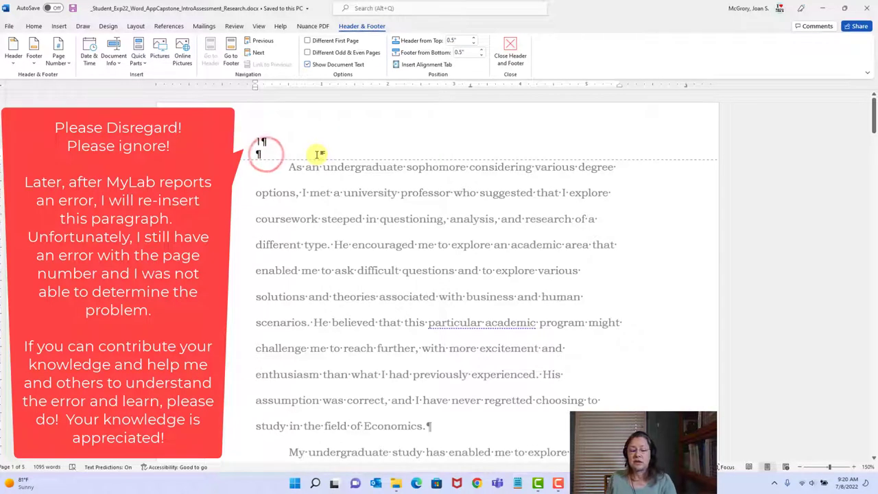
{"action": "key", "text": "BackSpace"}
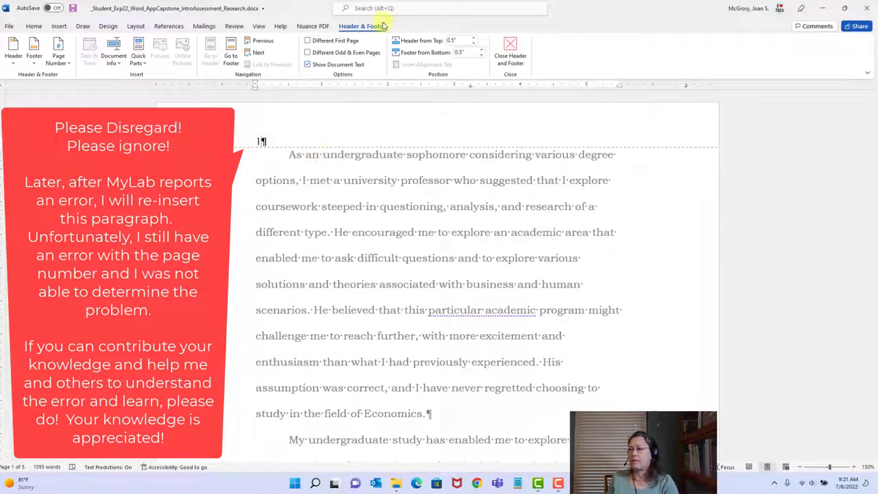
Close the header and return to the document body.
{"action": "left_click", "coordinate": [513, 54]}
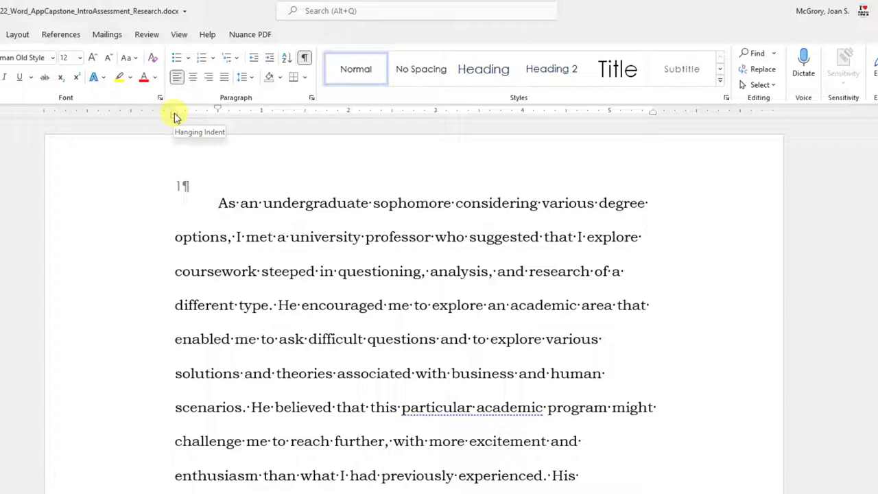
Try moving the first paragraph's hanging indent slightly inward on the ruler and undo the change.
{"action": "mouse_move", "coordinate": [175, 115]}
{"action": "left_mouse_down"}
{"action": "mouse_move", "coordinate": [187, 113]}
{"action": "mouse_move", "coordinate": [175, 112]}
{"action": "left_mouse_up"}
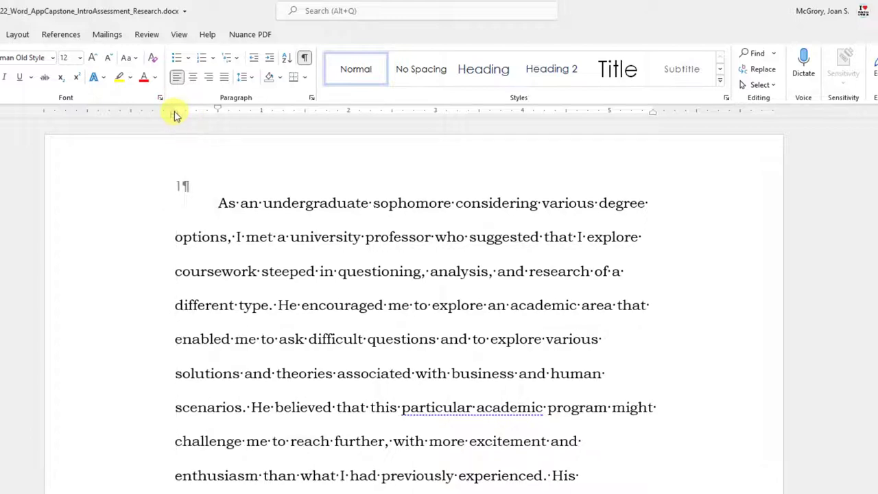
{"action": "mouse_move", "coordinate": [175, 114]}
{"action": "left_mouse_down"}
{"action": "mouse_move", "coordinate": [188, 113]}
{"action": "mouse_move", "coordinate": [174, 114]}
{"action": "left_mouse_up"}
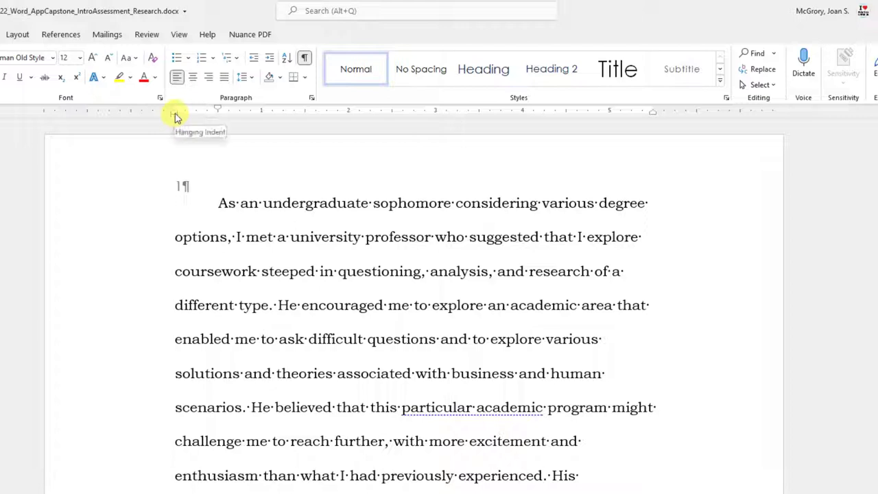
{"action": "left_click_drag", "start_coordinate": [175, 115], "coordinate": [186, 115]}
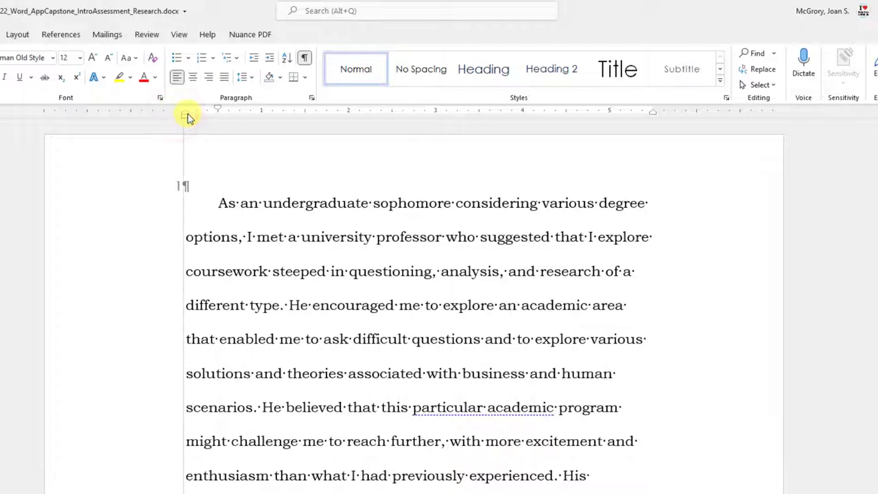
{"action": "key", "text": "ctrl+z"}
{"action": "key", "text": "Return"}
{"action": "key", "text": "Return"}
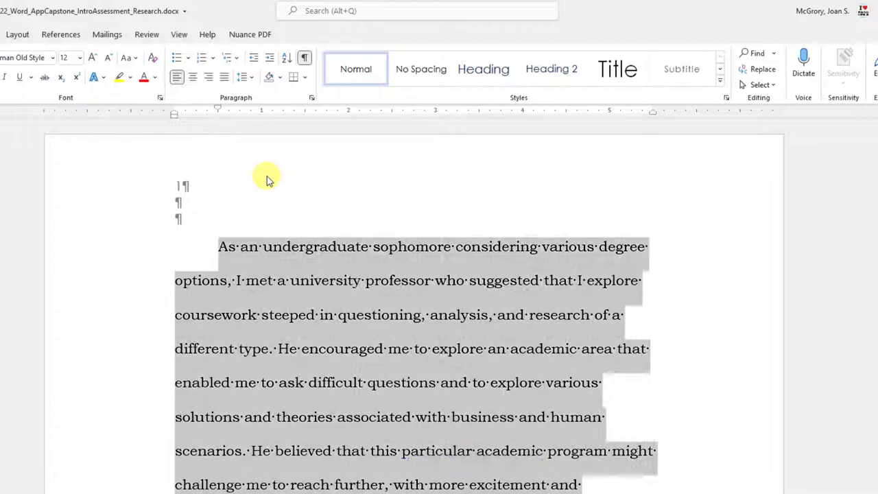
{"action": "key", "text": "ctrl+shift+Down"}
{"action": "key", "text": "ctrl+z"}
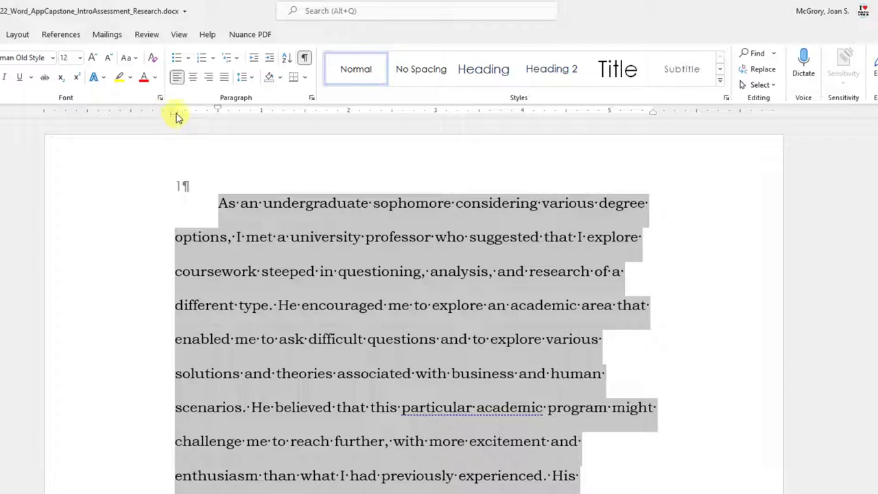
Try a left indent of about 1 inch and a right indent at about 2.3 inches on the selected text, undoing each.
{"action": "left_click_drag", "start_coordinate": [174, 116], "coordinate": [267, 118]}
{"action": "key", "text": "ctrl+z"}
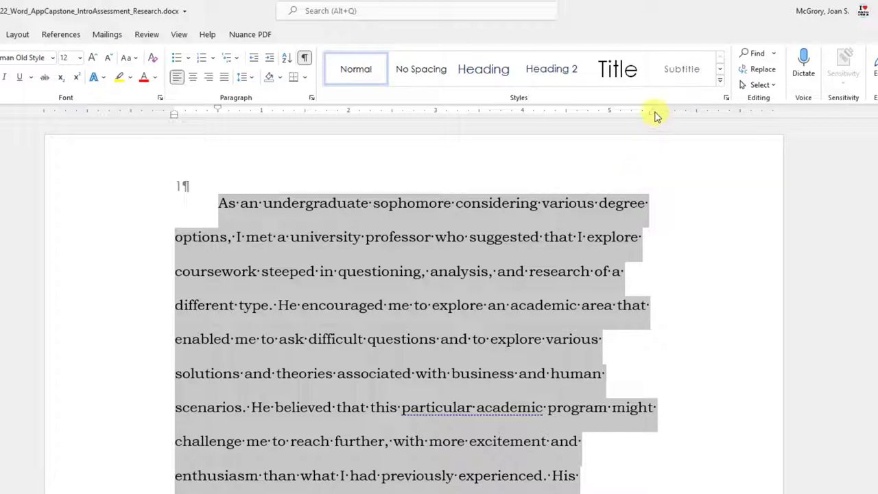
{"action": "left_click_drag", "start_coordinate": [654, 113], "coordinate": [376, 122]}
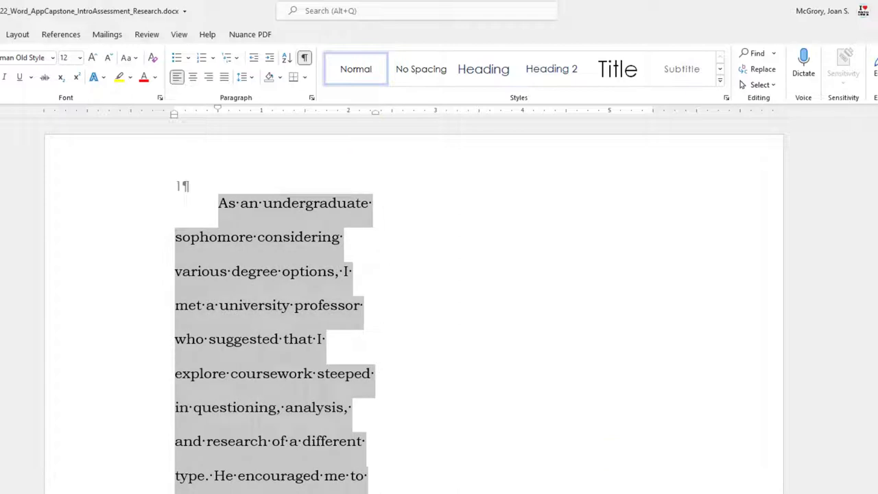
{"action": "key", "text": "ctrl+z"}
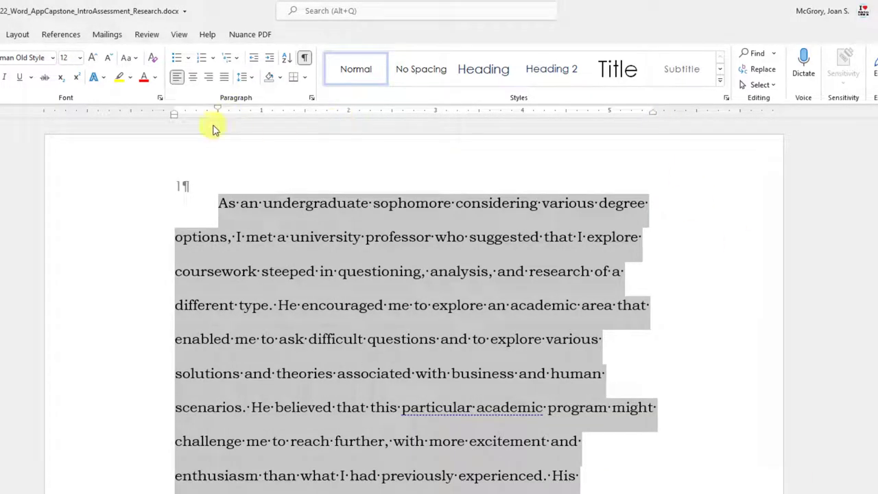
Add the title "State of Purpose" as a new first paragraph of the document, without a first line indent.
{"action": "left_click", "coordinate": [223, 206]}
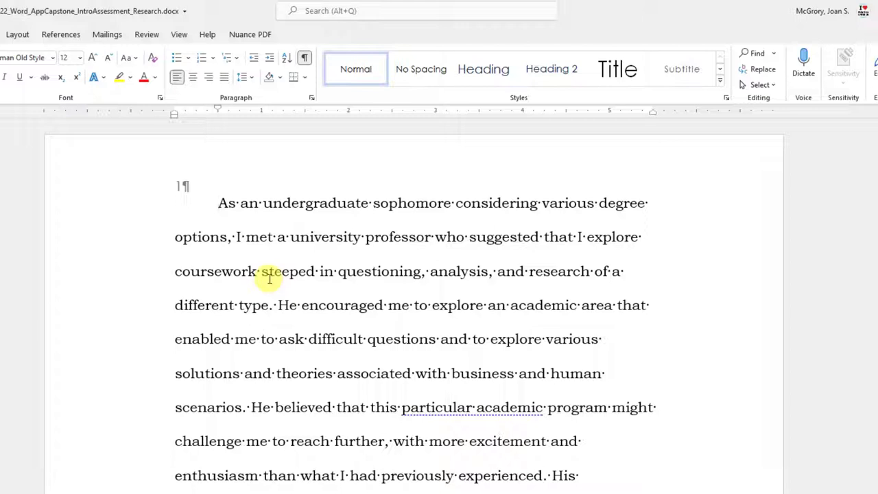
{"action": "key", "text": "Return"}
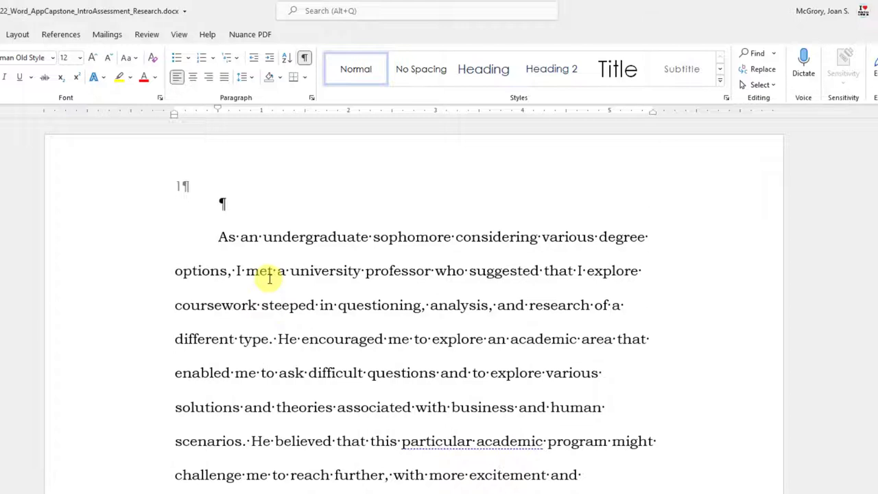
{"action": "left_click", "coordinate": [230, 199]}
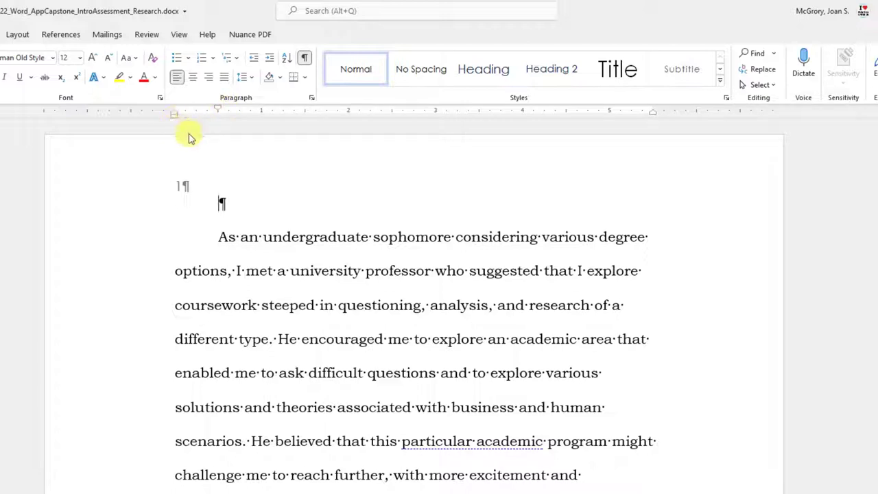
{"action": "left_click", "coordinate": [293, 309]}
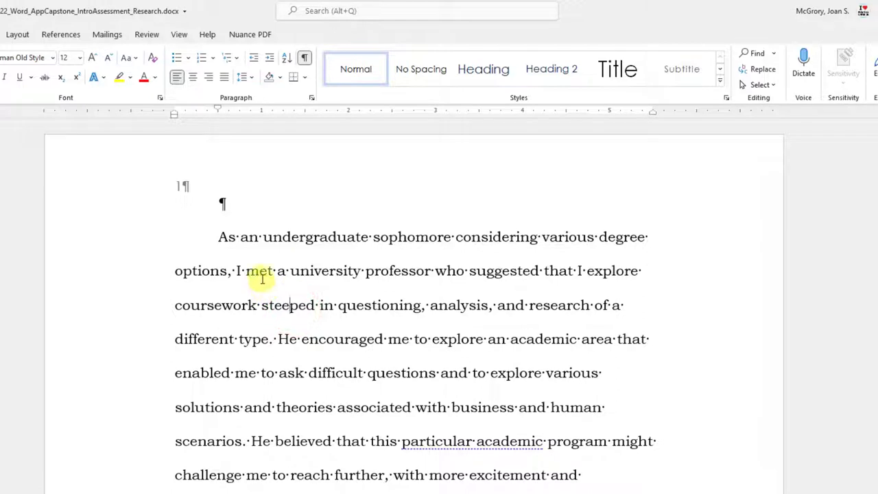
{"action": "left_click", "coordinate": [232, 203]}
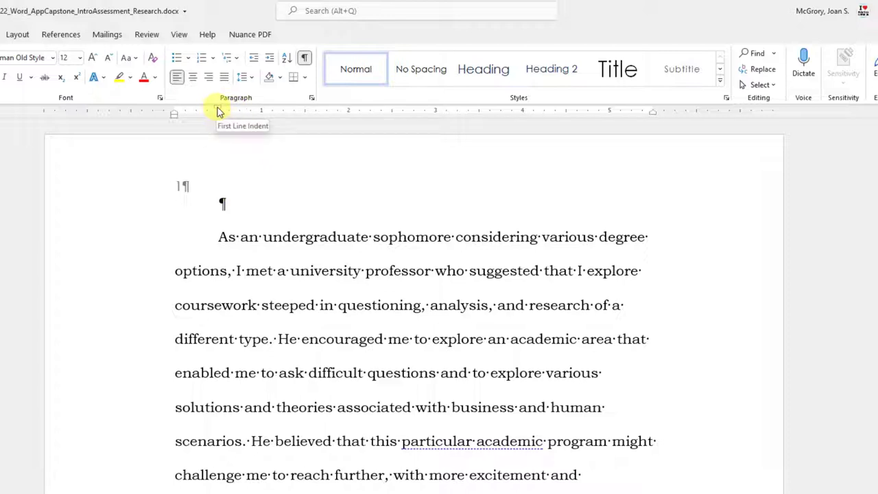
{"action": "left_click_drag", "start_coordinate": [218, 111], "coordinate": [174, 112]}
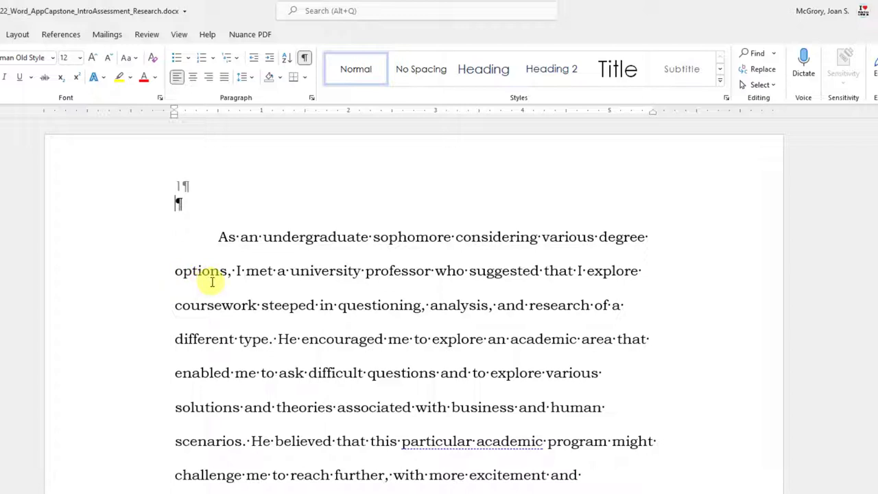
{"action": "type", "text": "State of Purpose"}
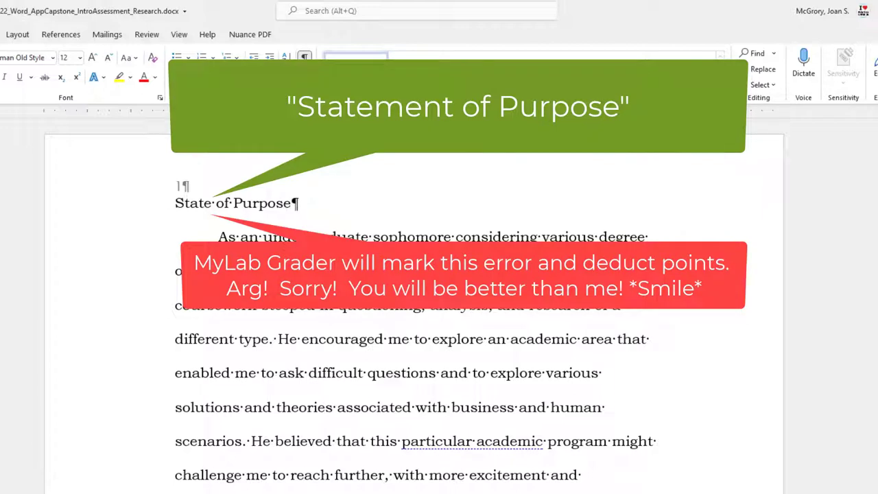
Make the "State of Purpose" title bold and centered, and save the document.
{"action": "triple_click", "coordinate": [242, 201]}
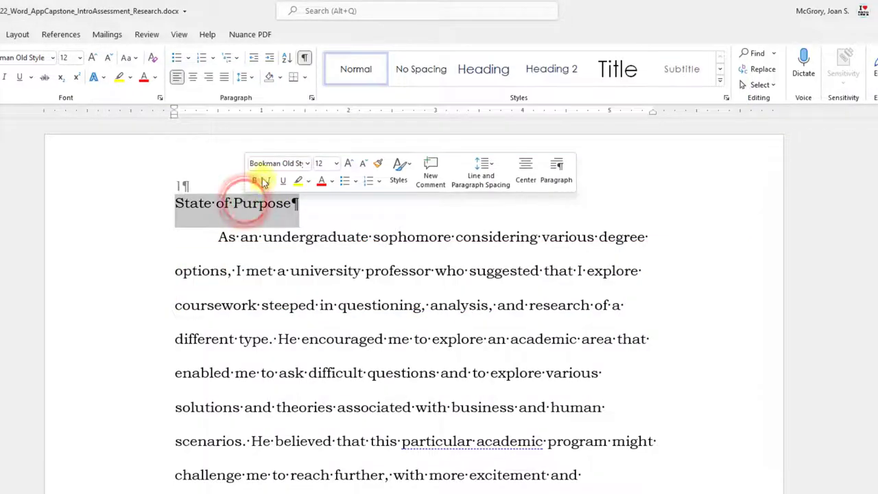
{"action": "left_click", "coordinate": [254, 181]}
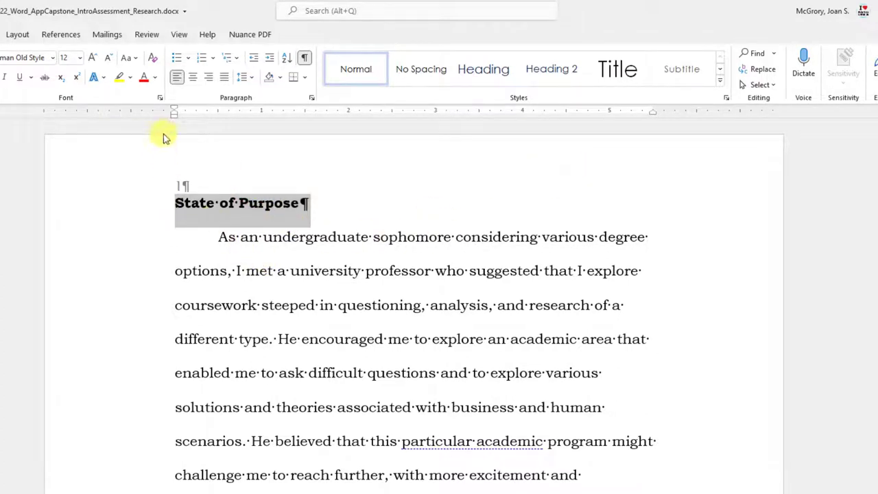
{"action": "left_click", "coordinate": [193, 77]}
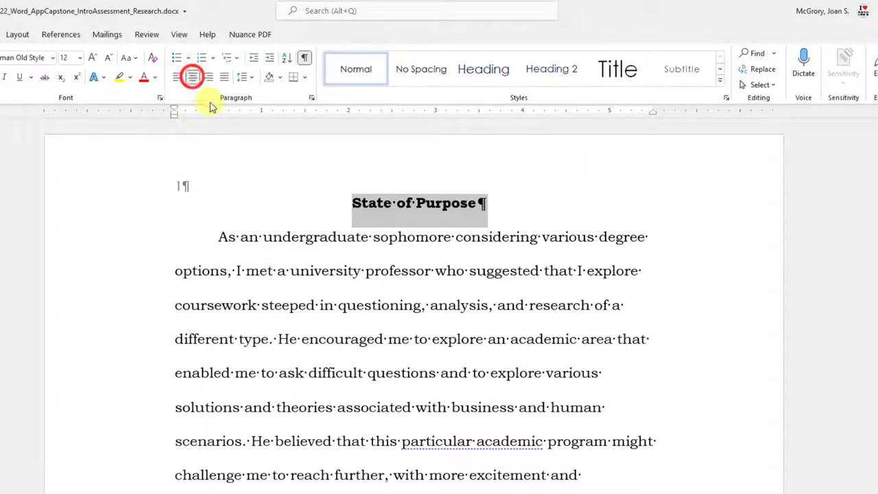
{"action": "left_click", "coordinate": [431, 204]}
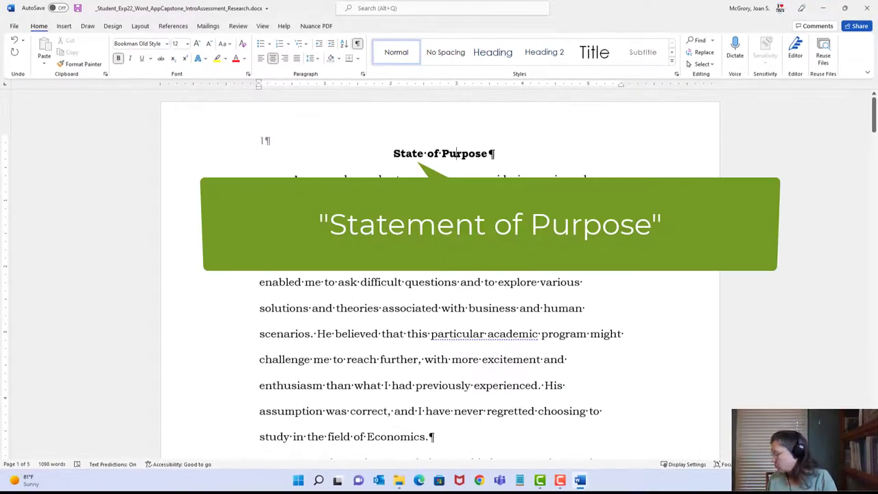
{"action": "left_click", "coordinate": [78, 8]}
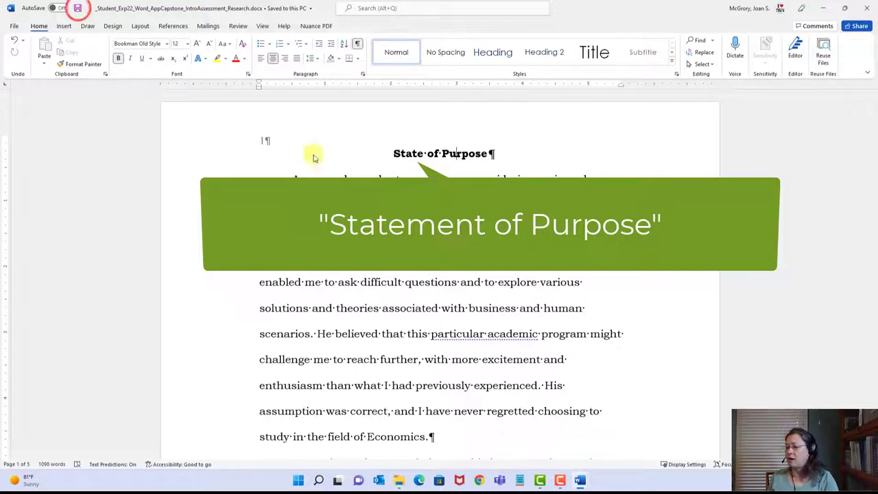
Read step 7 in the instructions document and return to the research document.
{"action": "mouse_move", "coordinate": [581, 482]}
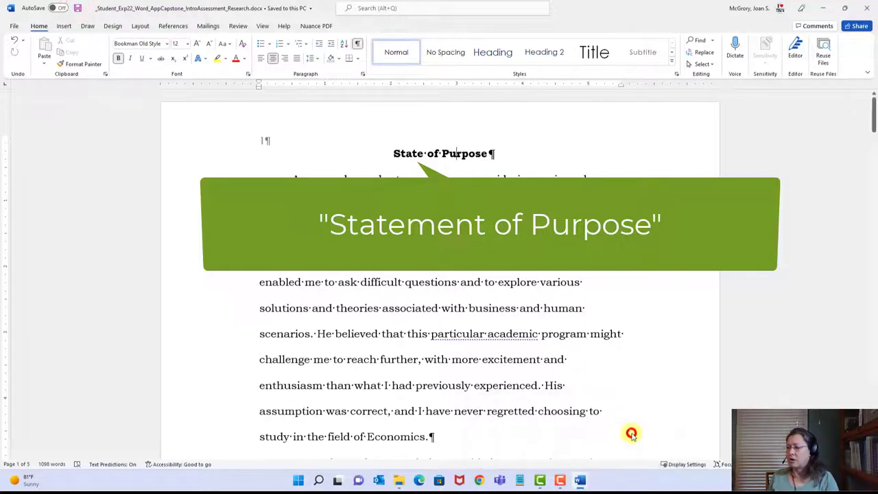
{"action": "left_click", "coordinate": [579, 480]}
{"action": "left_click", "coordinate": [541, 449]}
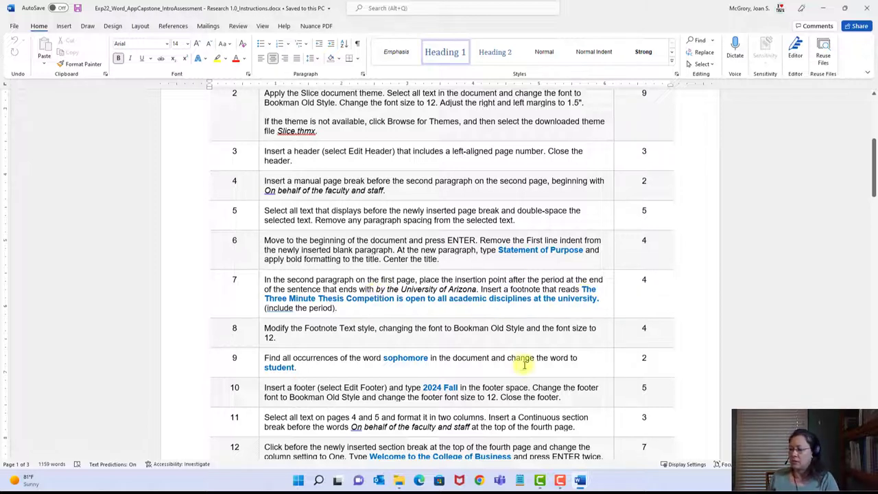
{"action": "mouse_move", "coordinate": [580, 484]}
{"action": "left_click", "coordinate": [620, 441]}
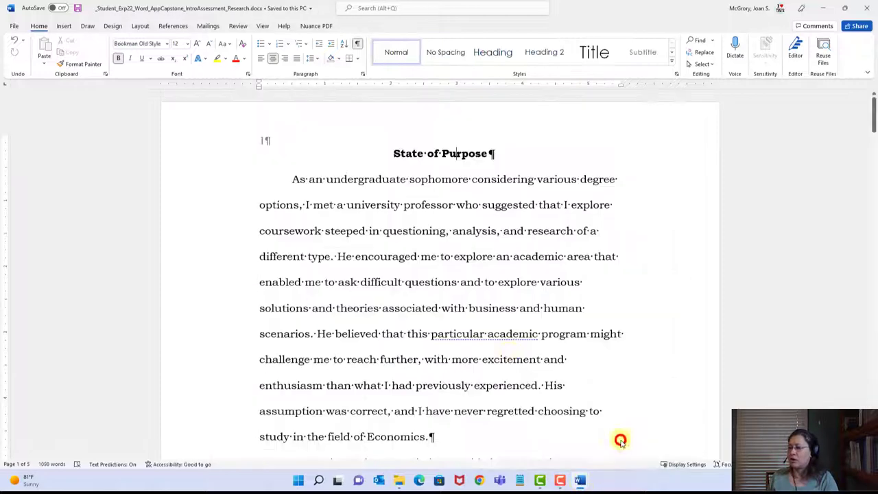
Insert a footnote after the period of the sentence ending "by the University of Arizona" in the second body paragraph.
{"action": "scroll", "coordinate": [380, 276], "scroll_direction": "down", "scroll_amount": 5}
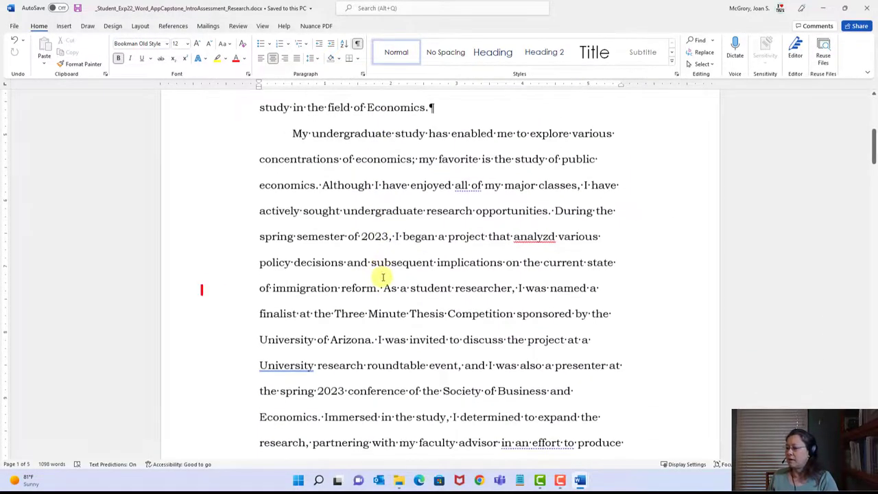
{"action": "scroll", "coordinate": [383, 277], "scroll_direction": "down", "scroll_amount": 1}
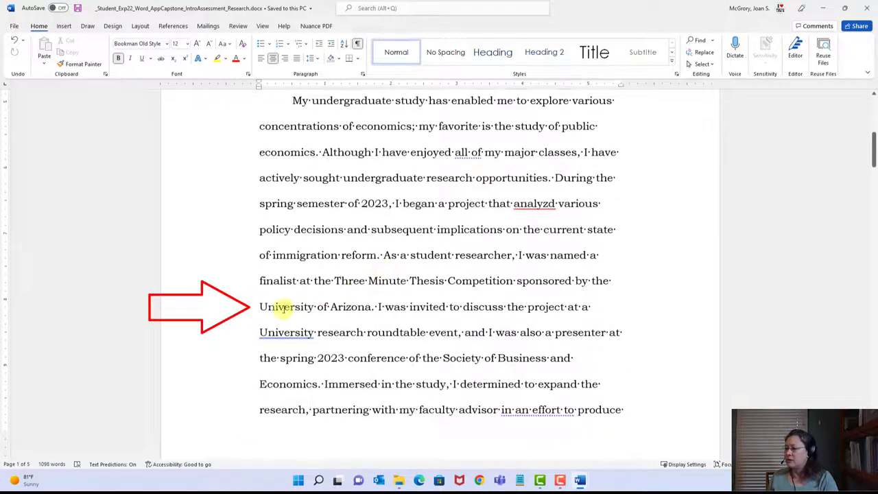
{"action": "left_click_drag", "start_coordinate": [259, 306], "coordinate": [360, 304]}
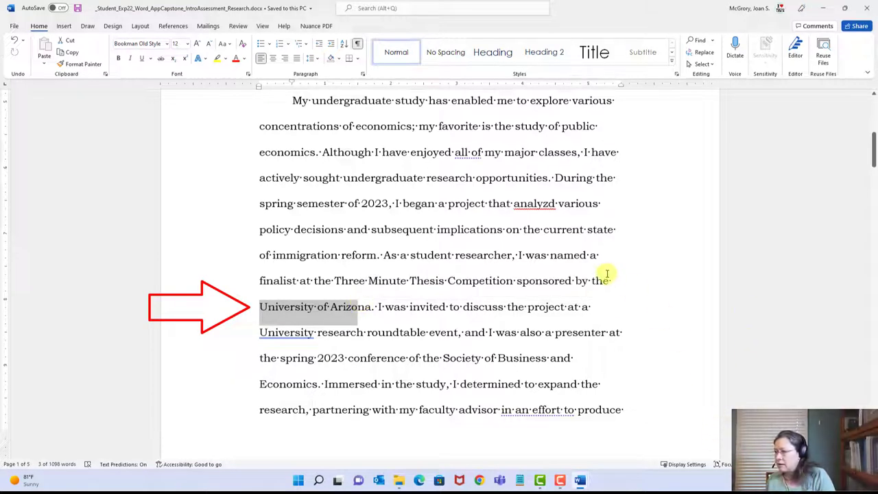
{"action": "left_click", "coordinate": [368, 307]}
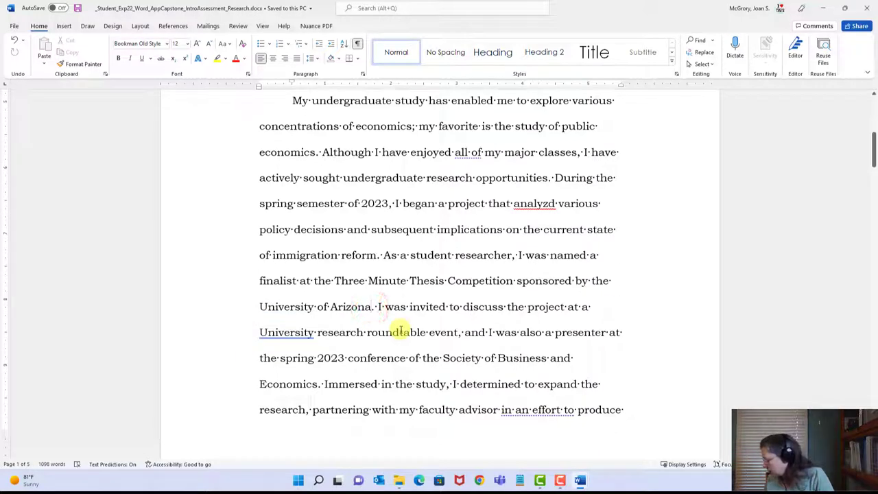
{"action": "left_click", "coordinate": [372, 307]}
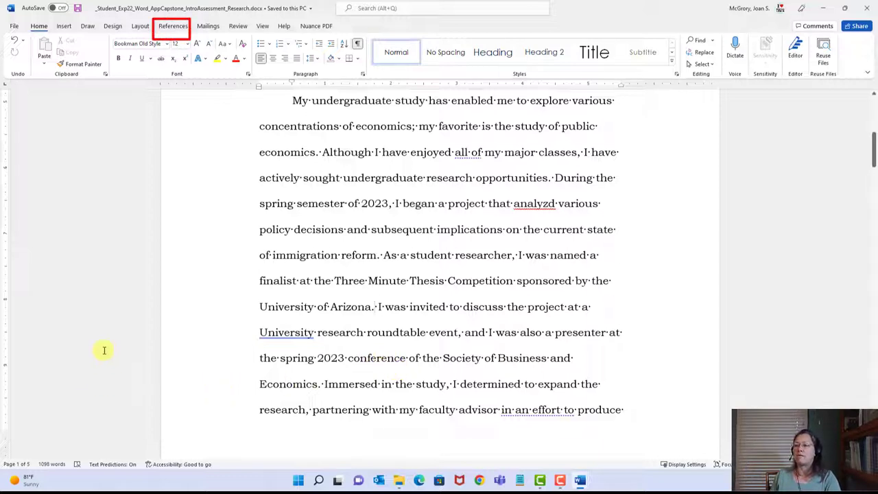
{"action": "left_click", "coordinate": [167, 29]}
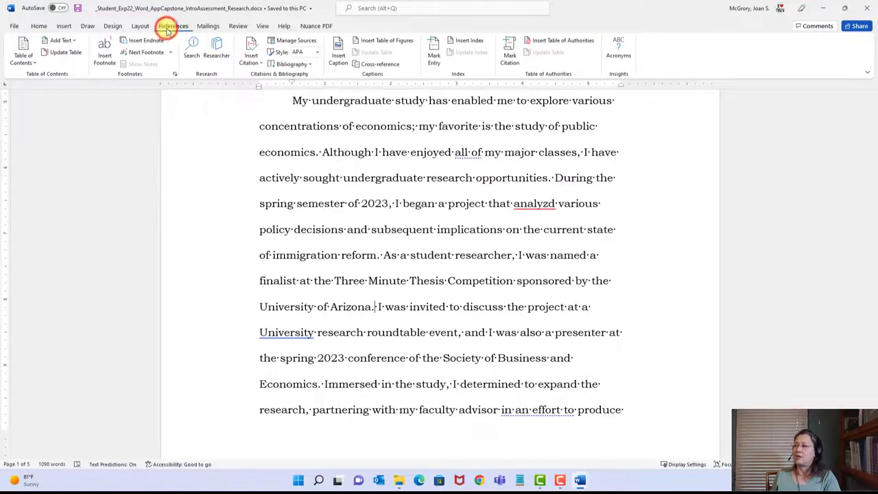
{"action": "left_click", "coordinate": [104, 64]}
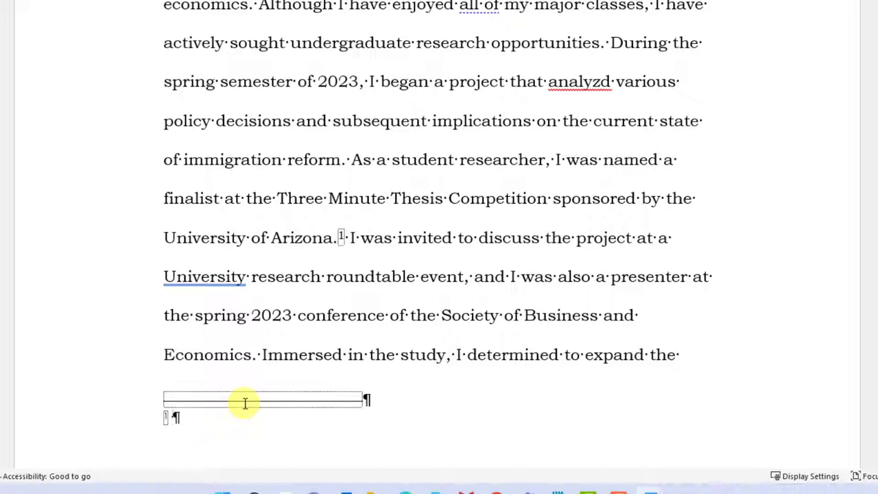
Enter the footnote text "The Three Minute Thesis Competition is open to all academic disciplines at the university." and save the document.
{"action": "type", "text": "The Three M"}
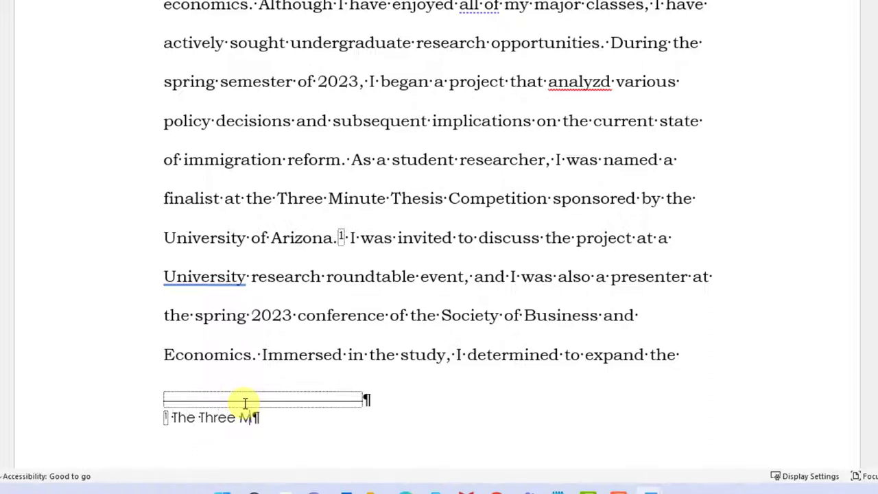
{"action": "type", "text": "inute Thes"}
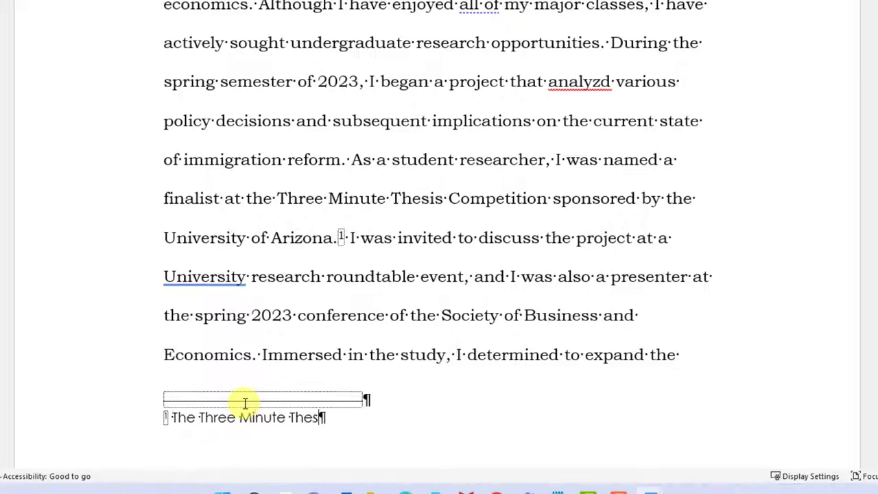
{"action": "type", "text": "is Competiti"}
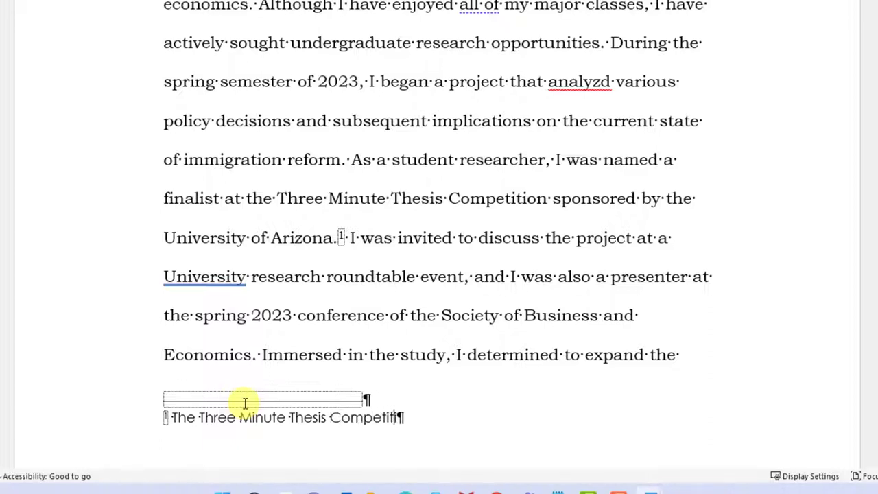
{"action": "type", "text": "on is open to all a"}
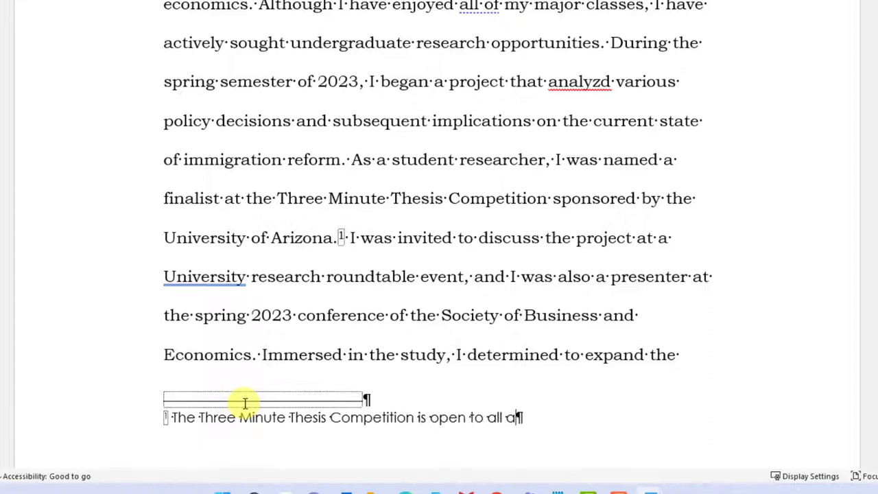
{"action": "type", "text": "cademic discip"}
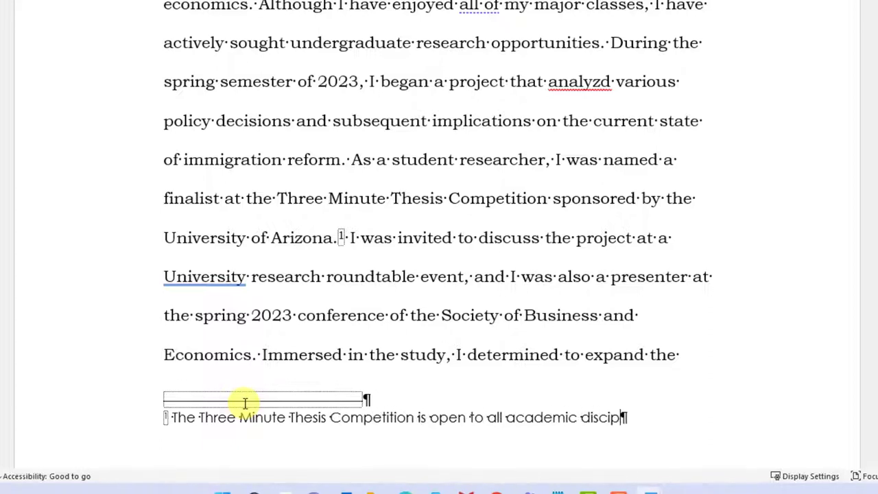
{"action": "type", "text": "lines at the univ"}
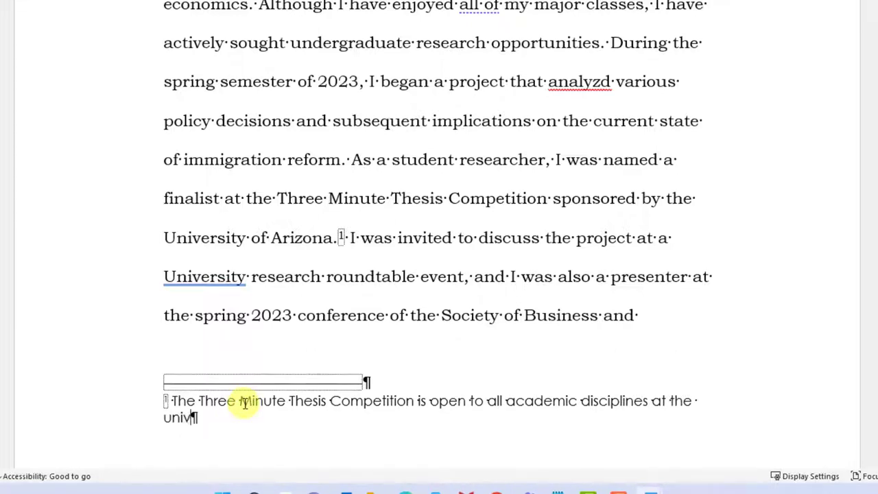
{"action": "type", "text": "ersity."}
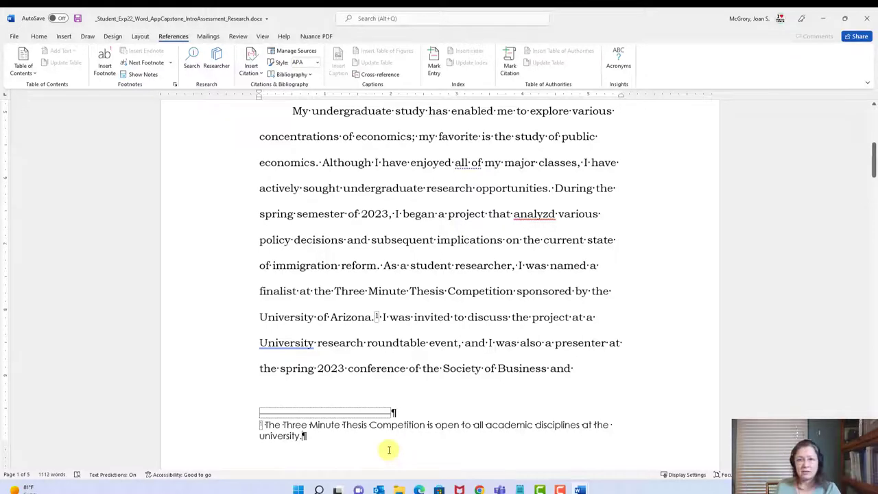
{"action": "left_click", "coordinate": [77, 19]}
Read step 8 in the instructions document and return to the research document.
{"action": "mouse_move", "coordinate": [580, 489]}
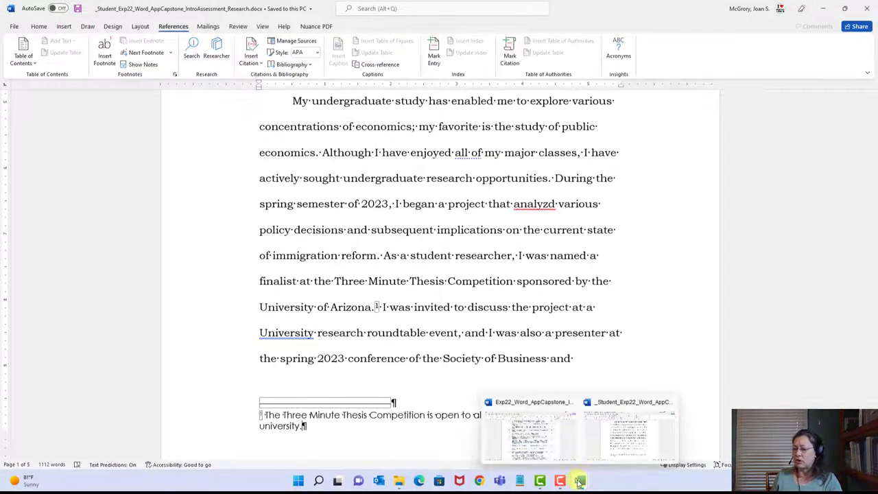
{"action": "left_click", "coordinate": [542, 451]}
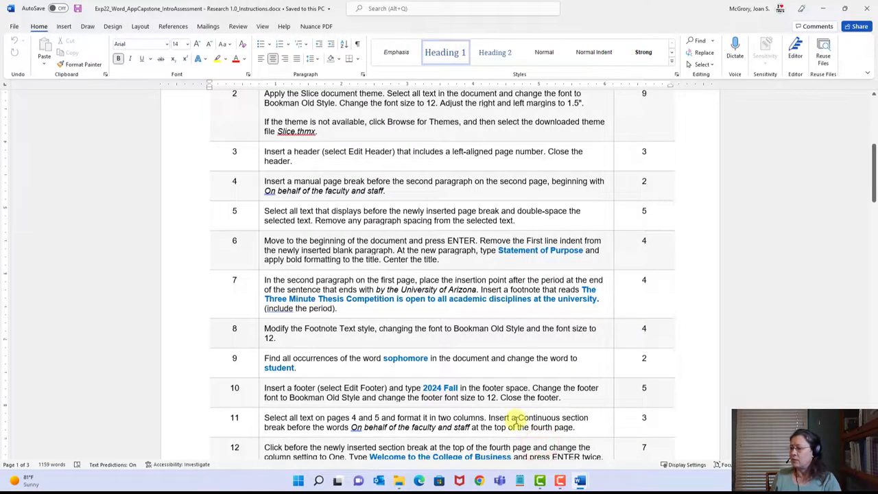
{"action": "scroll", "coordinate": [519, 417], "scroll_direction": "down", "scroll_amount": 3}
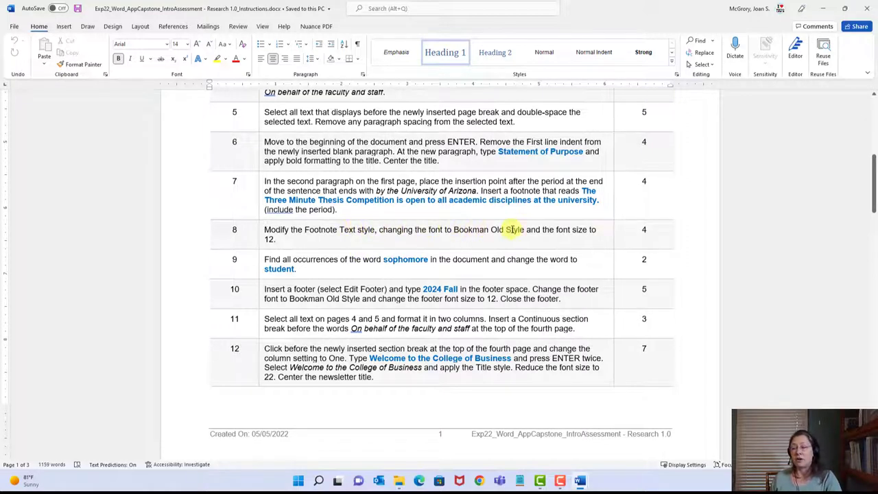
{"action": "mouse_move", "coordinate": [580, 481]}
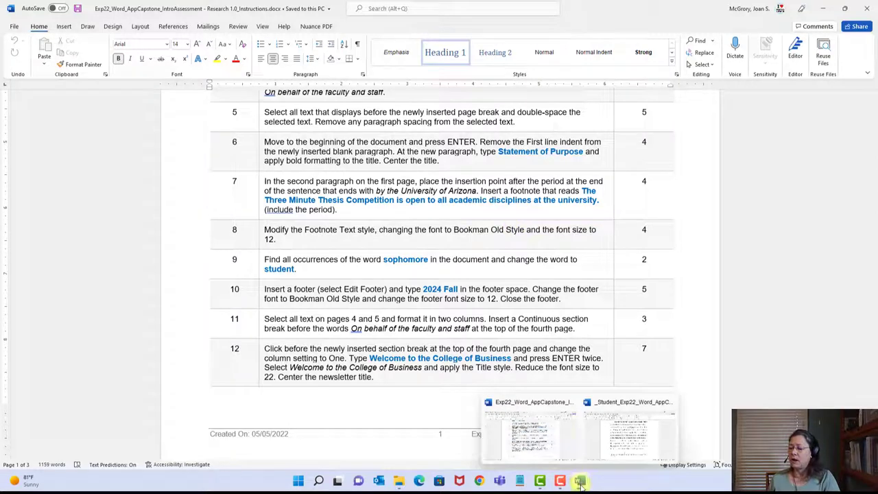
{"action": "left_click", "coordinate": [615, 438]}
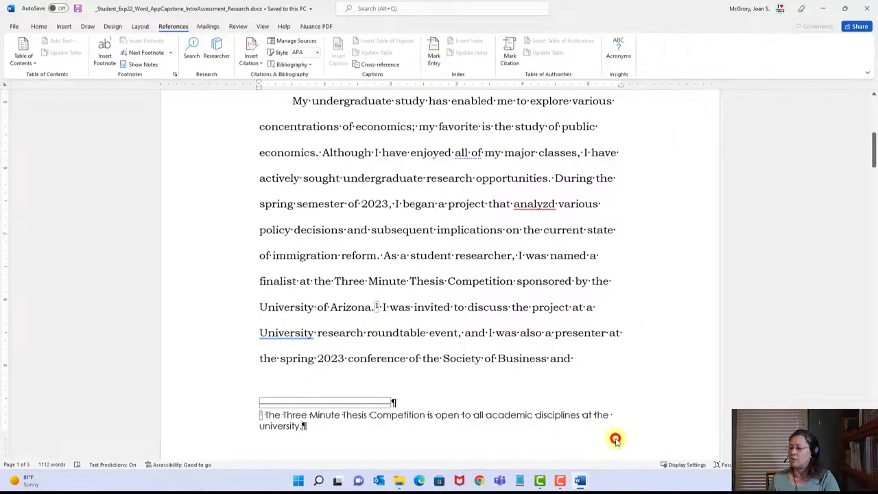
Modify the Footnote Text style to Bookman Old Style, size 12, apply it to the footnote, and save the document.
{"action": "right_click", "coordinate": [302, 425]}
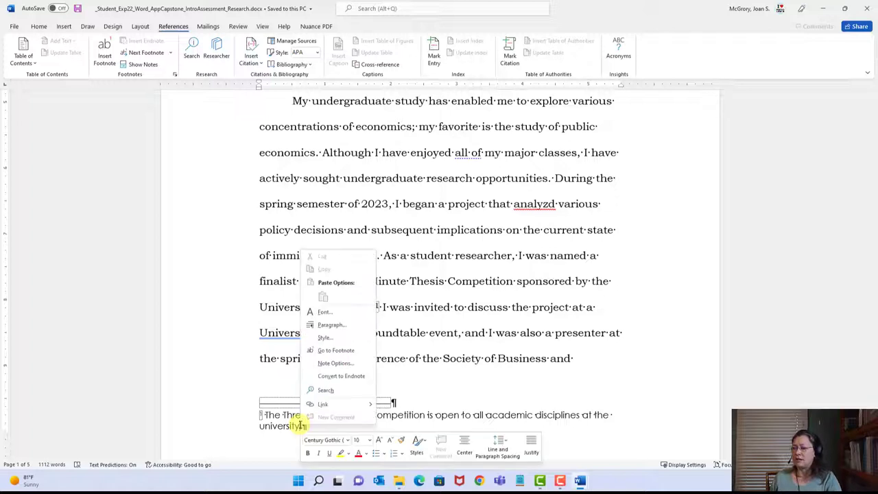
{"action": "left_click", "coordinate": [323, 337]}
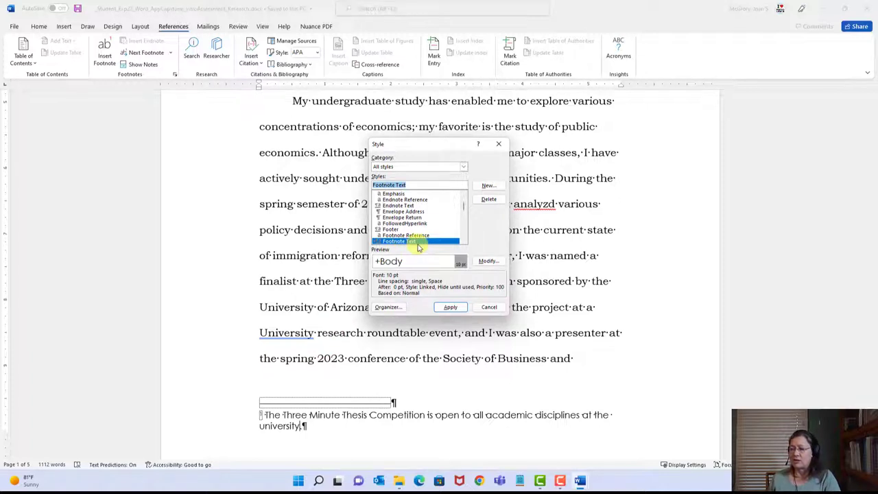
{"action": "left_click", "coordinate": [486, 261]}
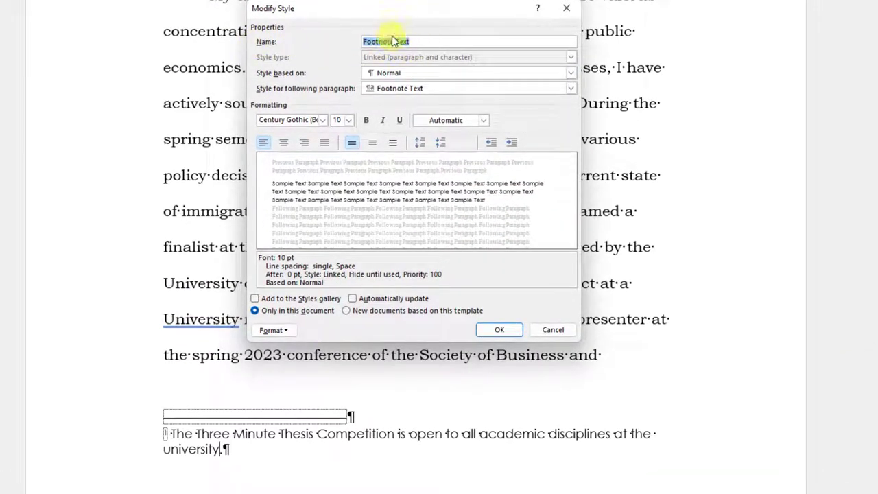
{"action": "left_click", "coordinate": [322, 120]}
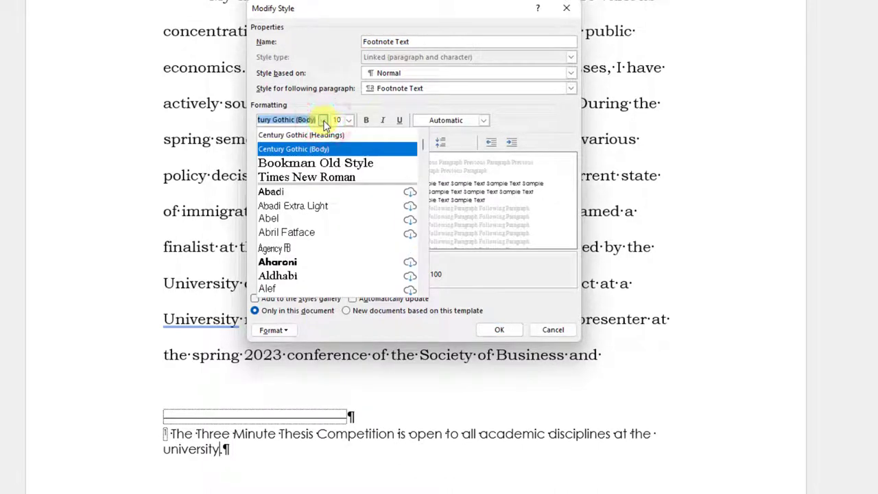
{"action": "left_click", "coordinate": [303, 168]}
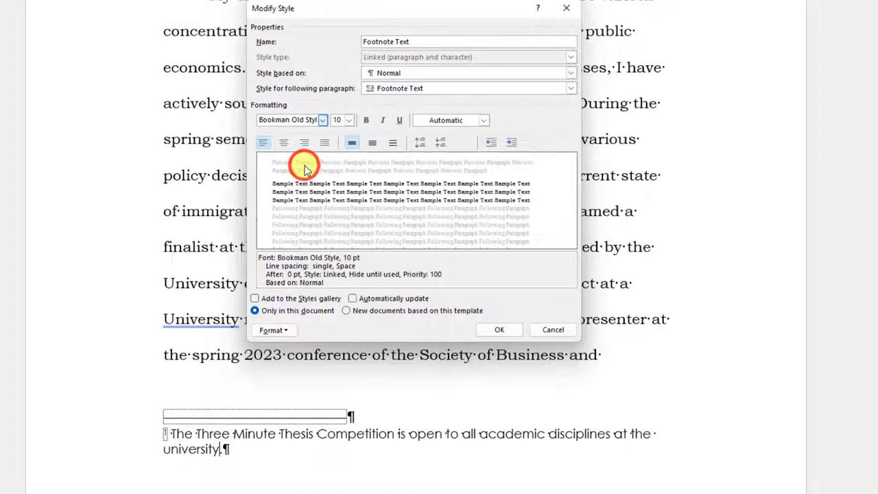
{"action": "left_click", "coordinate": [349, 121]}
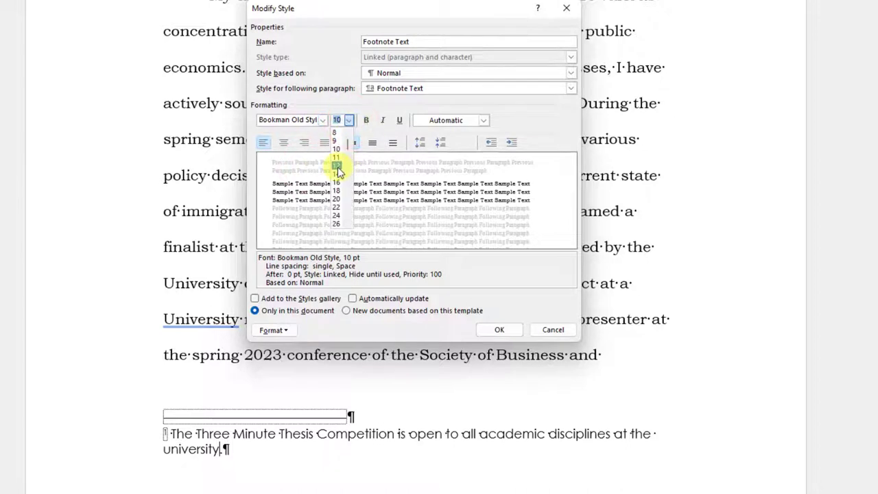
{"action": "left_click", "coordinate": [336, 165]}
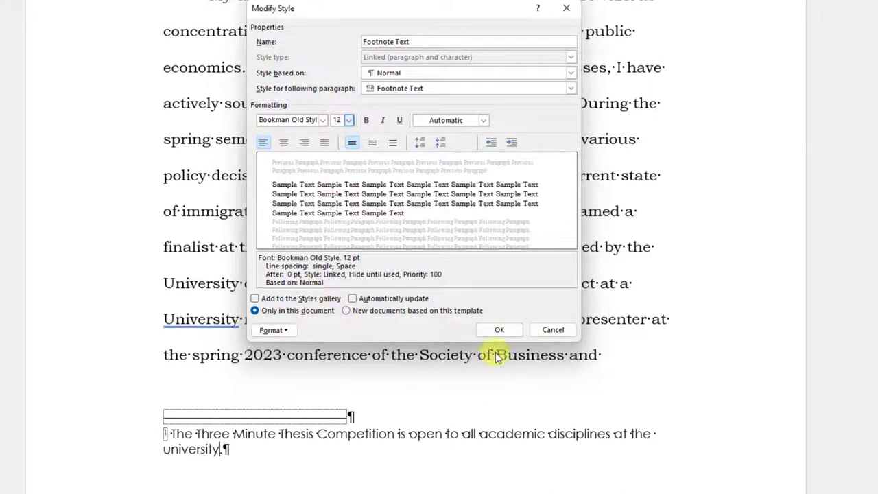
{"action": "left_click", "coordinate": [503, 330]}
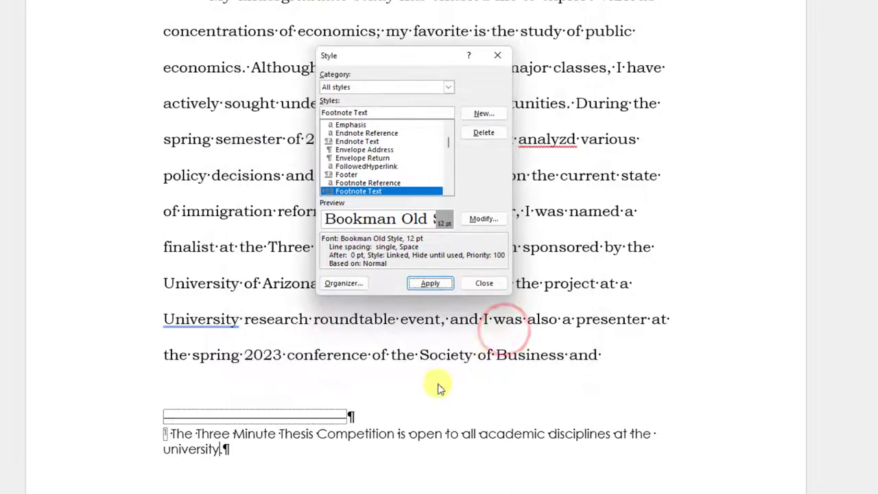
{"action": "left_click", "coordinate": [432, 283]}
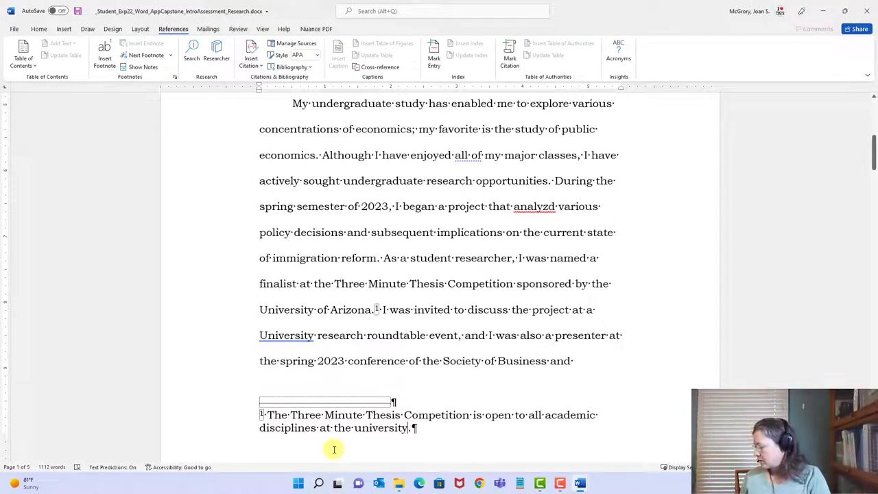
{"action": "left_click", "coordinate": [77, 11]}
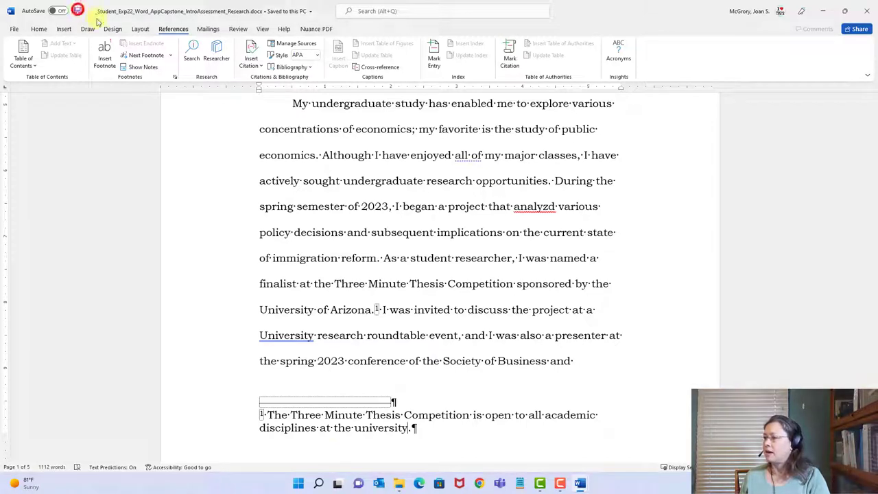
Read step 9 in the instructions document and return to the research document.
{"action": "mouse_move", "coordinate": [581, 486]}
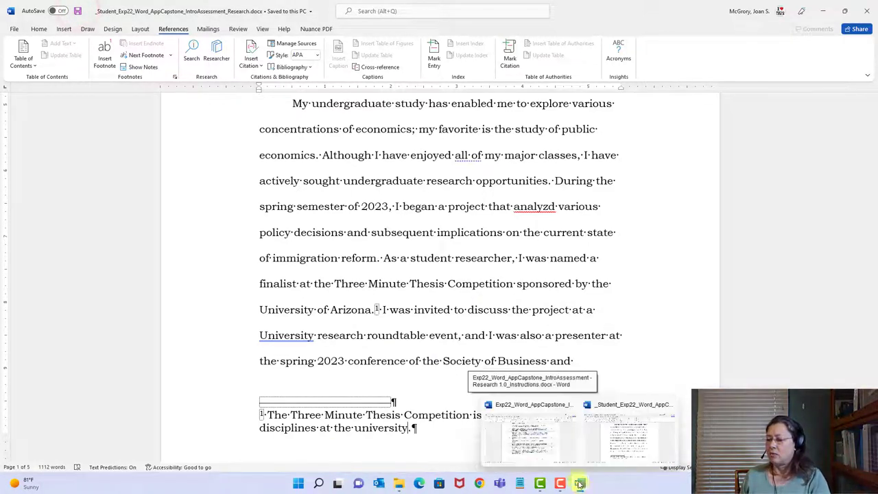
{"action": "left_click", "coordinate": [531, 431]}
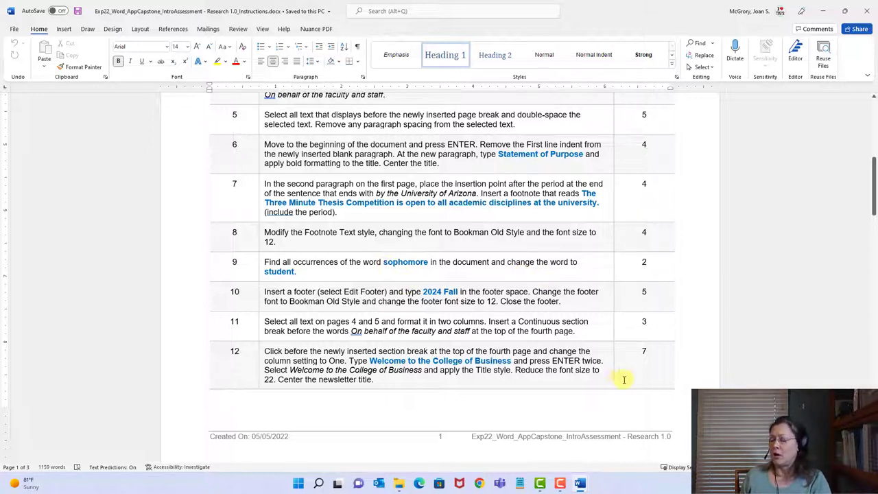
{"action": "mouse_move", "coordinate": [580, 484]}
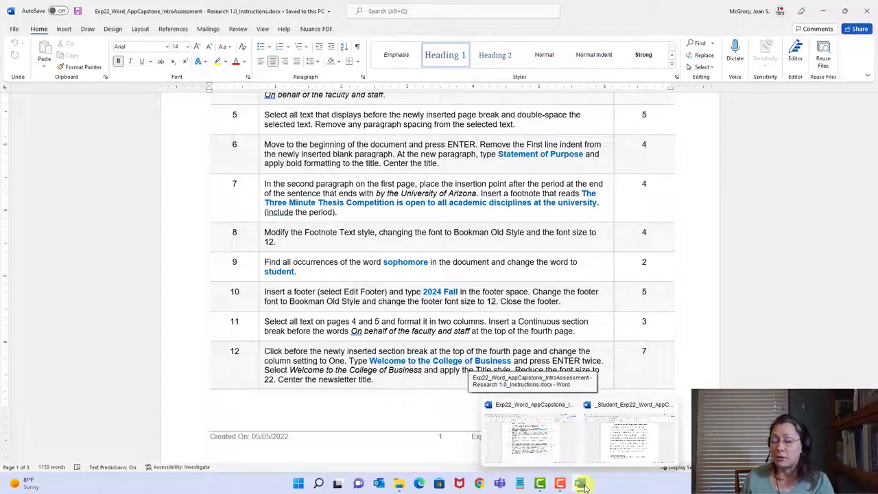
{"action": "left_click", "coordinate": [633, 447]}
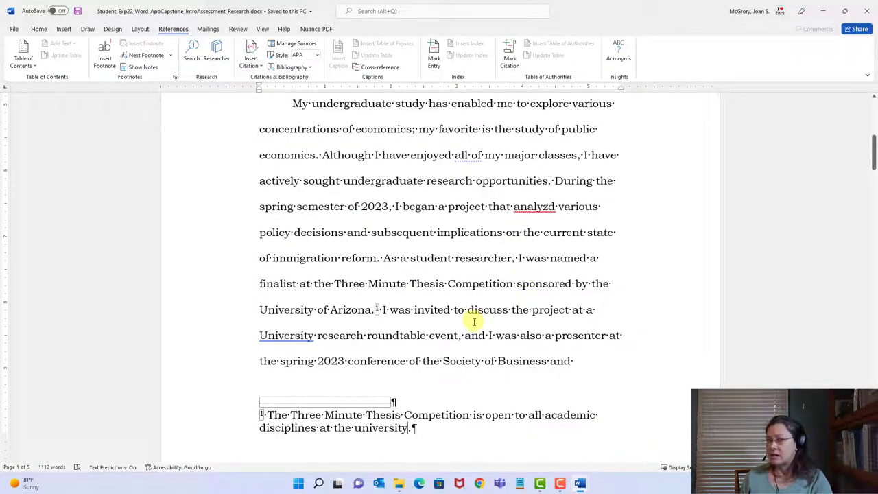
Replace all occurrences of "sophomore" with "student" using Find and Replace, starting from the beginning of the document.
{"action": "scroll", "coordinate": [473, 321], "scroll_direction": "up", "scroll_amount": 3}
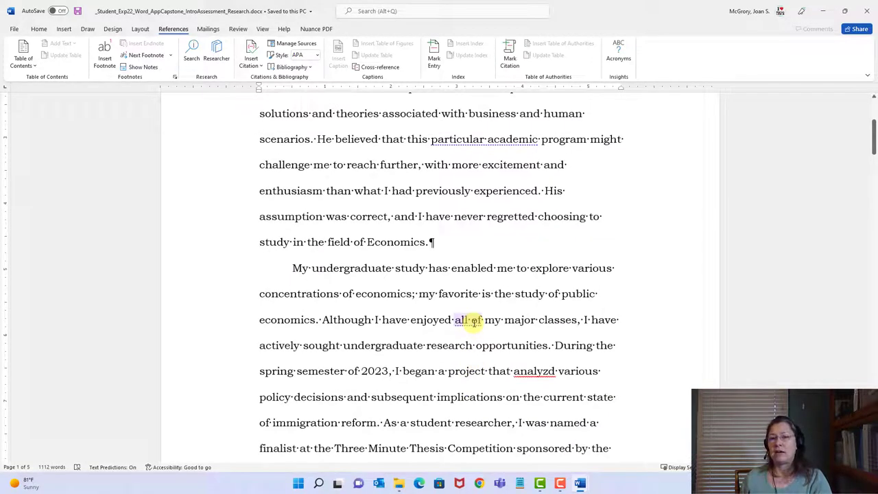
{"action": "key", "text": "ctrl+Home"}
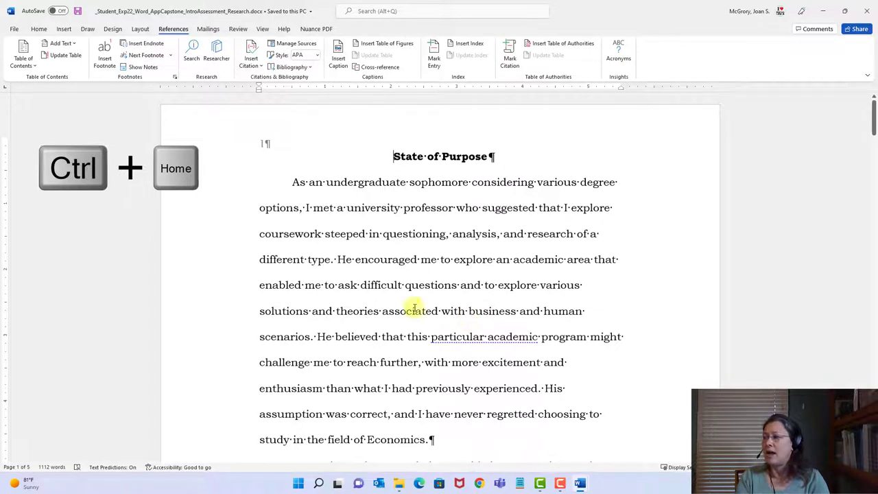
{"action": "left_click", "coordinate": [38, 29]}
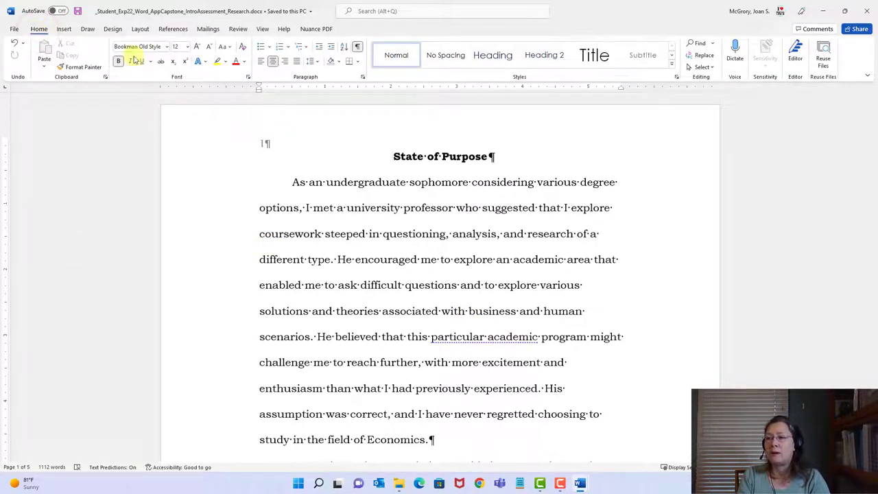
{"action": "left_click", "coordinate": [704, 56]}
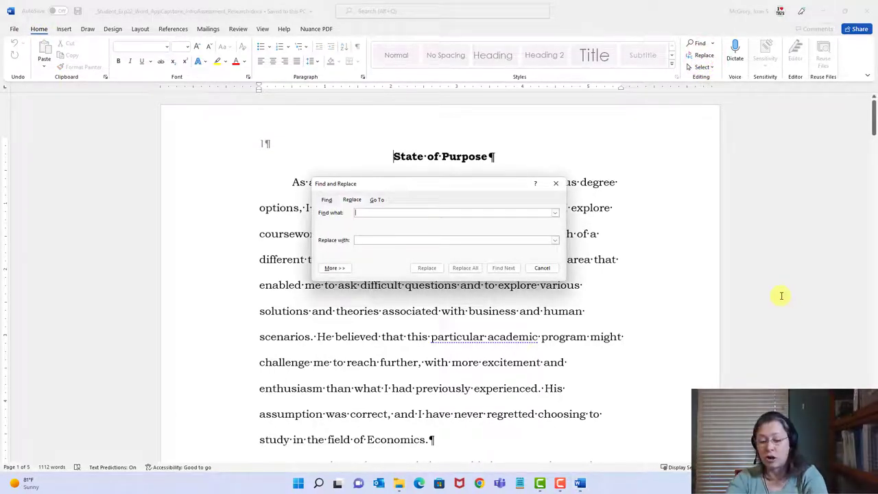
{"action": "type", "text": "sophomore"}
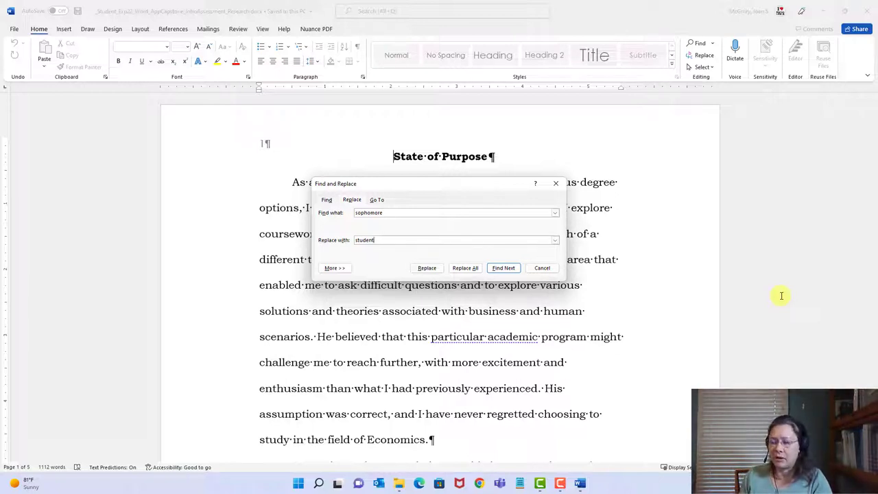
{"action": "left_click", "coordinate": [507, 271]}
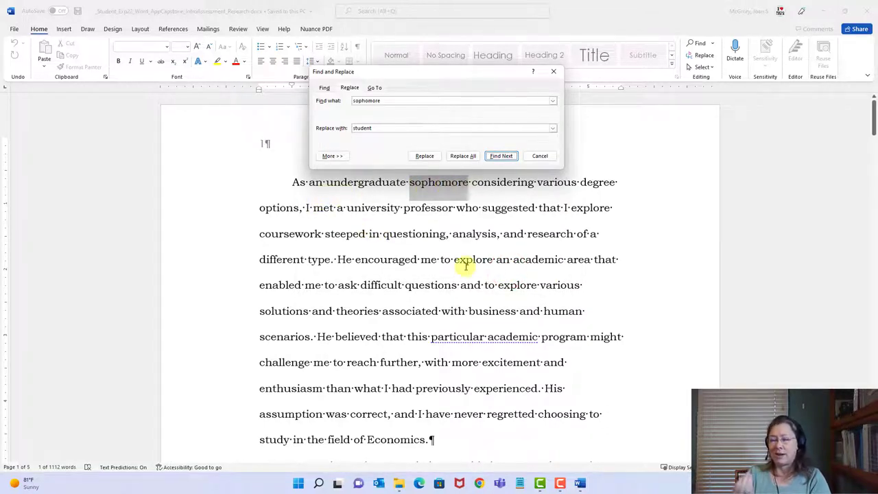
{"action": "left_click", "coordinate": [425, 156]}
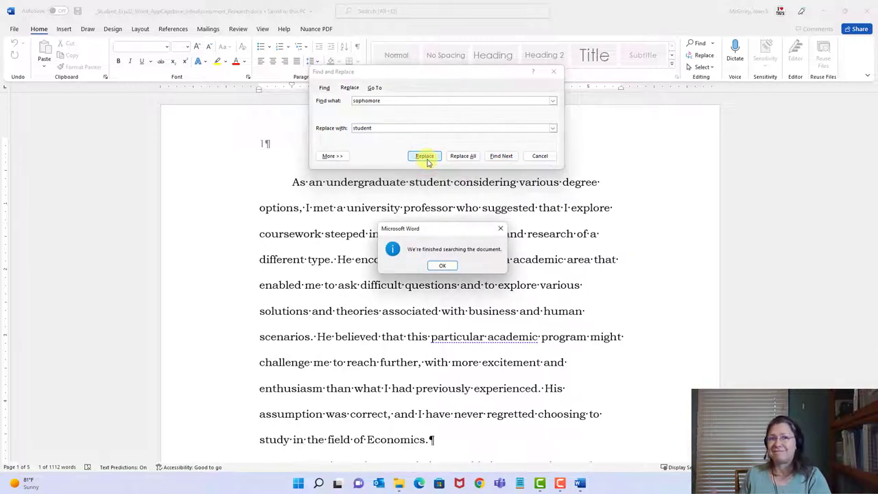
{"action": "left_click", "coordinate": [443, 269]}
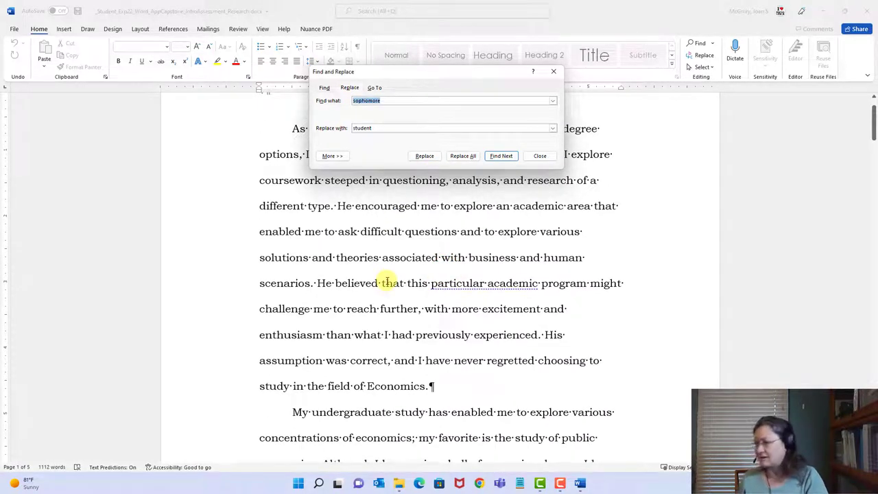
{"action": "left_click", "coordinate": [466, 156]}
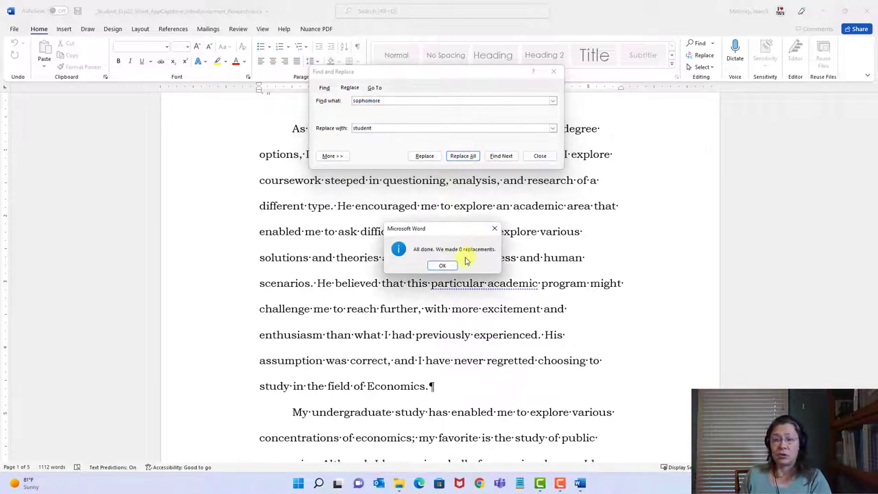
Finish the sophomore replacement by closing Find and Replace, and save the research document.
{"action": "left_click", "coordinate": [442, 265]}
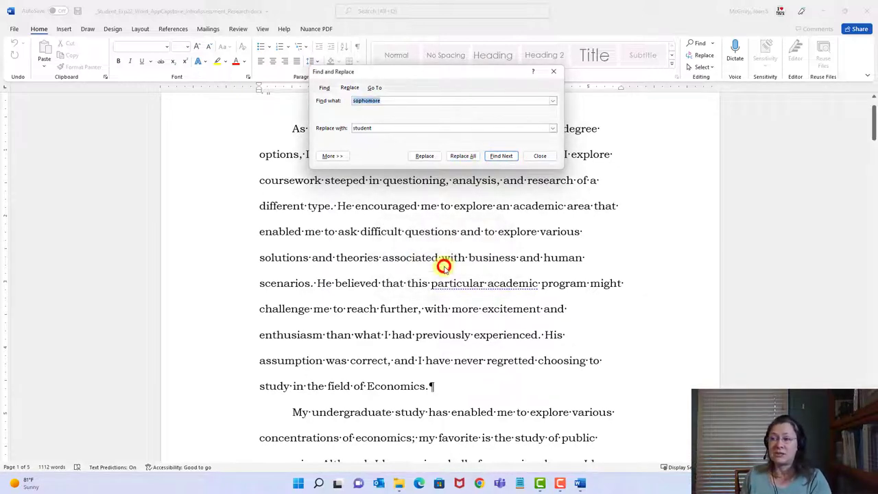
{"action": "left_click", "coordinate": [540, 157]}
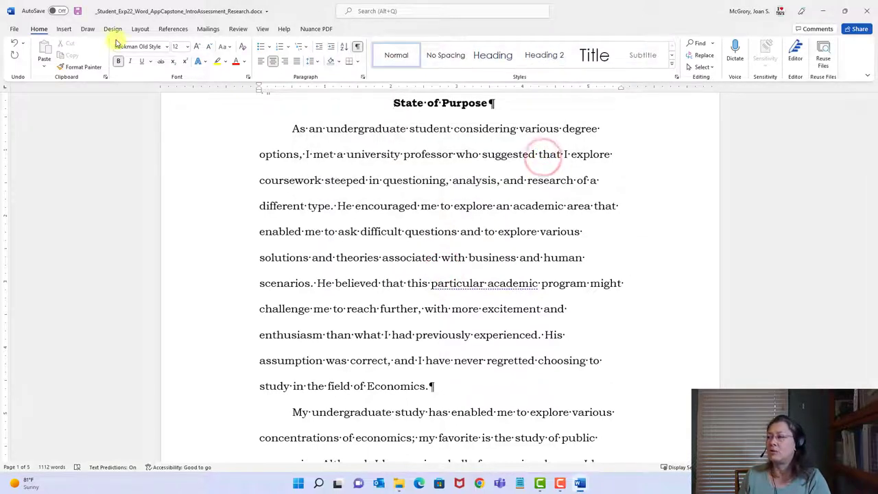
{"action": "left_click", "coordinate": [78, 11]}
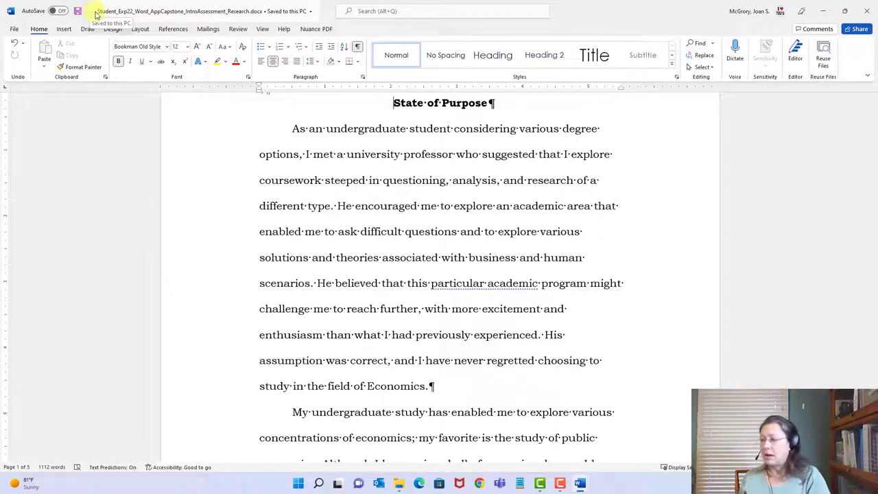
Read step 10 in the instructions document and return to the research document.
{"action": "mouse_move", "coordinate": [582, 484]}
{"action": "left_click", "coordinate": [545, 438]}
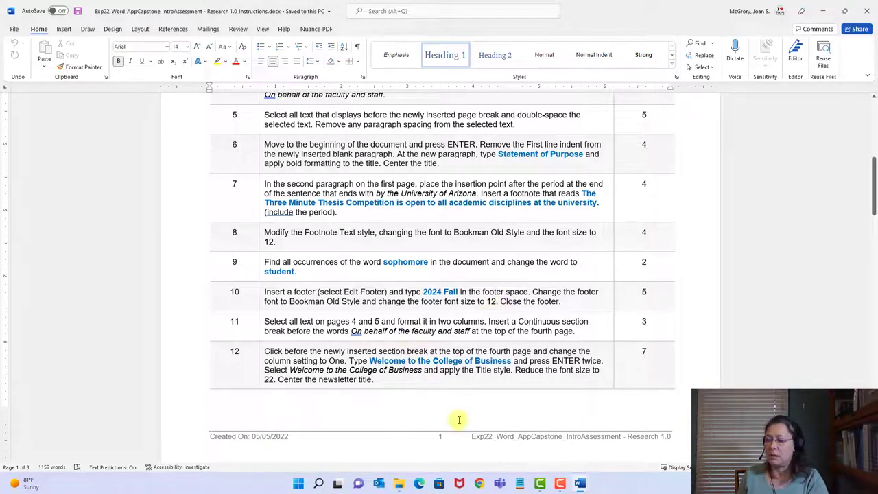
{"action": "mouse_move", "coordinate": [582, 485]}
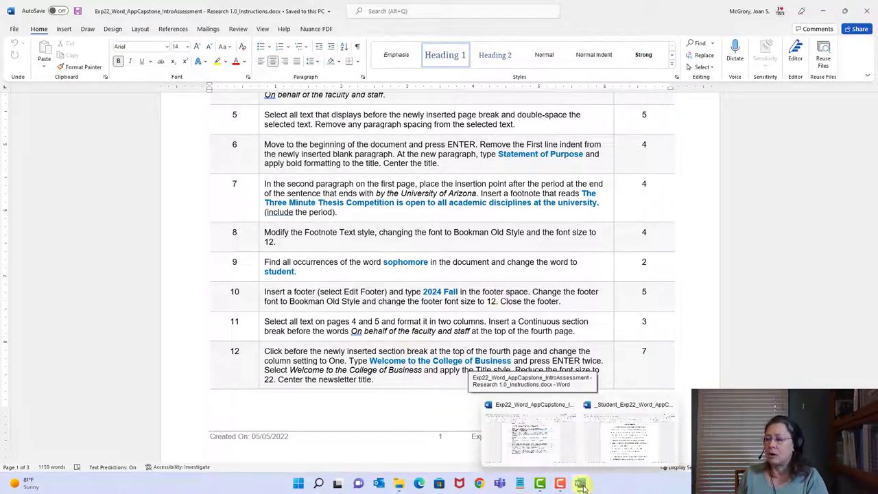
{"action": "left_click", "coordinate": [642, 442]}
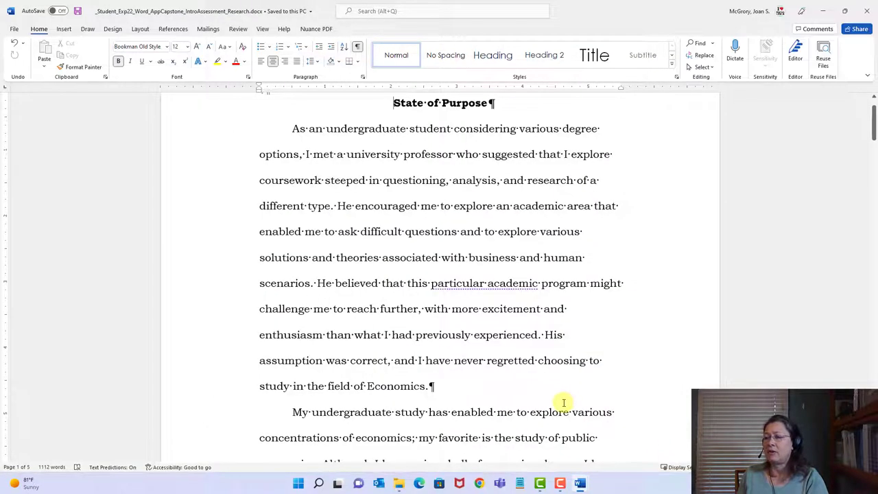
Open the footer at the end of page 2 for editing and enter the text "2024 Fall".
{"action": "scroll", "coordinate": [563, 401], "scroll_direction": "down", "scroll_amount": 4}
{"action": "scroll", "coordinate": [565, 403], "scroll_direction": "down", "scroll_amount": 3}
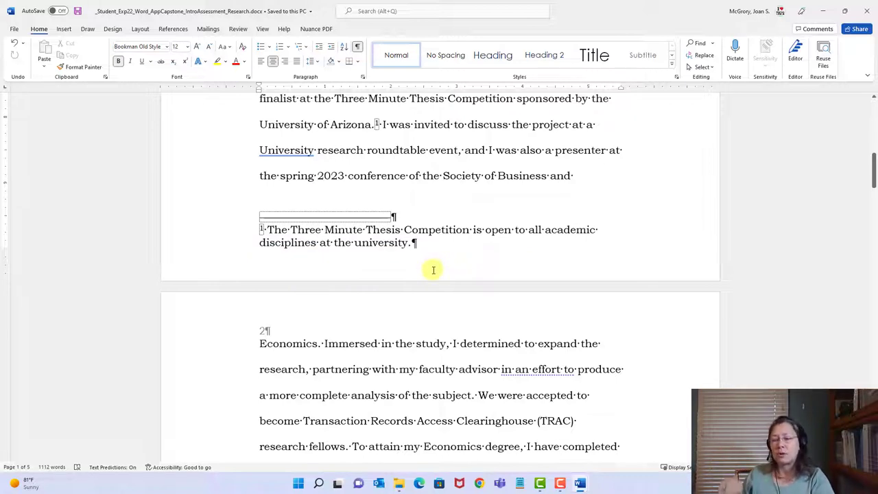
{"action": "scroll", "coordinate": [436, 275], "scroll_direction": "down", "scroll_amount": 3}
{"action": "scroll", "coordinate": [439, 277], "scroll_direction": "down", "scroll_amount": 15}
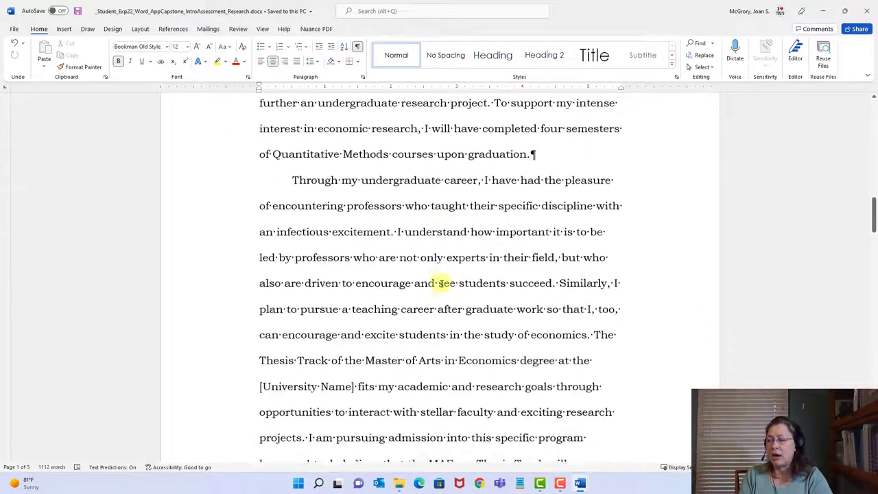
{"action": "scroll", "coordinate": [442, 283], "scroll_direction": "down", "scroll_amount": 1}
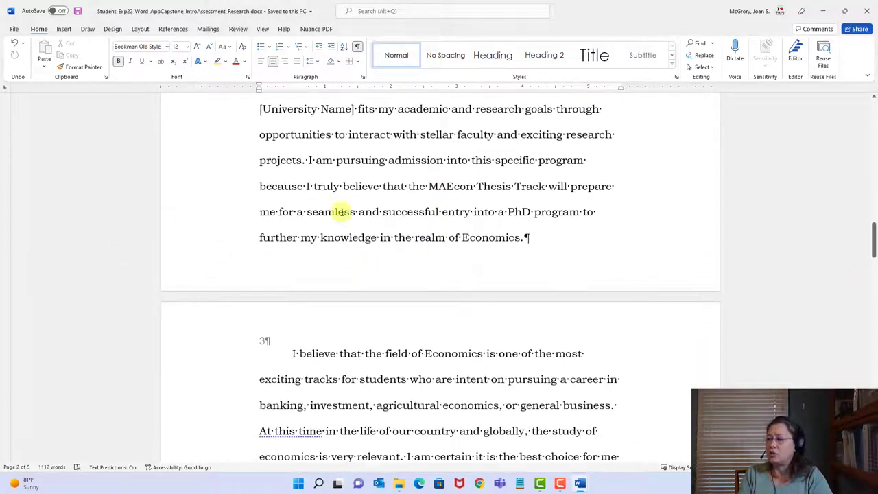
{"action": "left_click", "coordinate": [363, 235]}
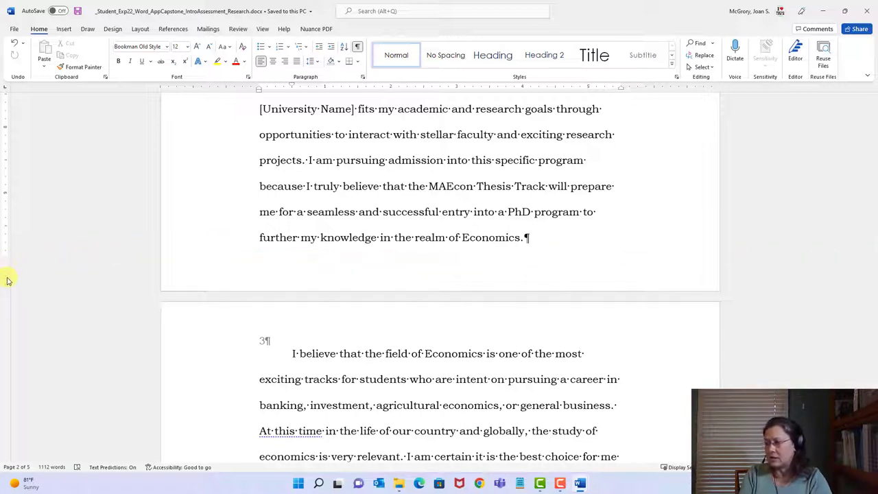
{"action": "double_click", "coordinate": [410, 270]}
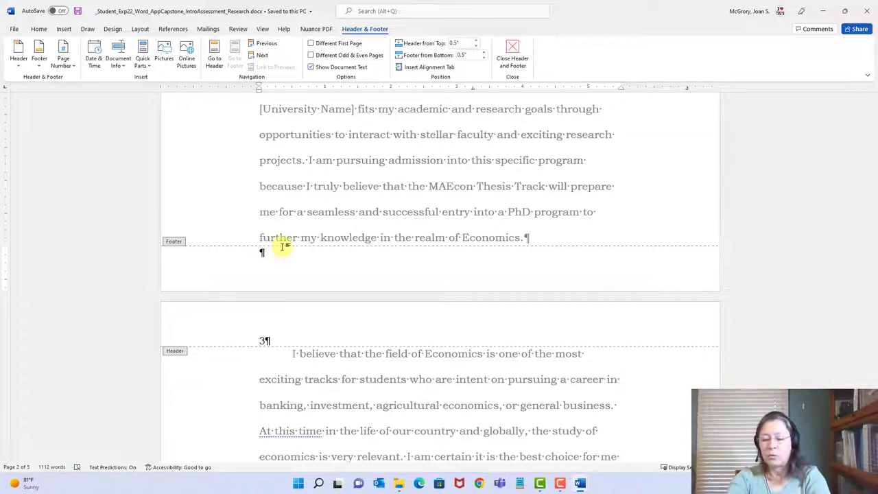
{"action": "type", "text": "2024"}
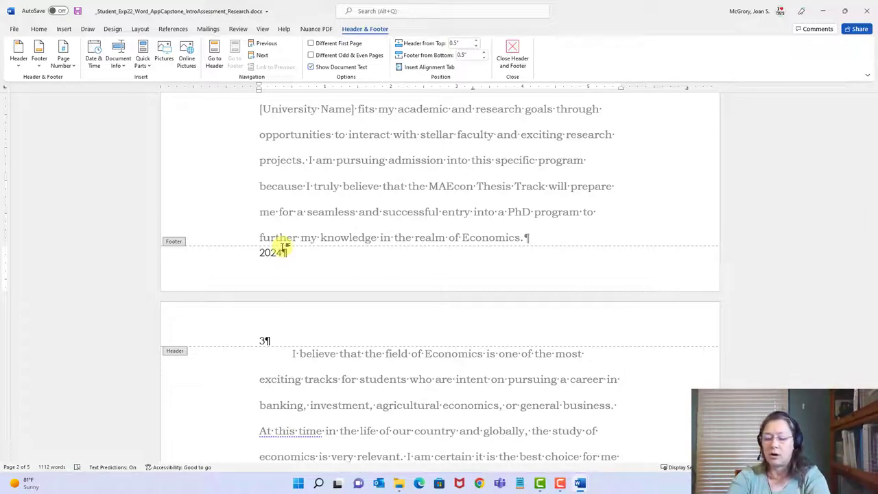
{"action": "type", "text": " Fall"}
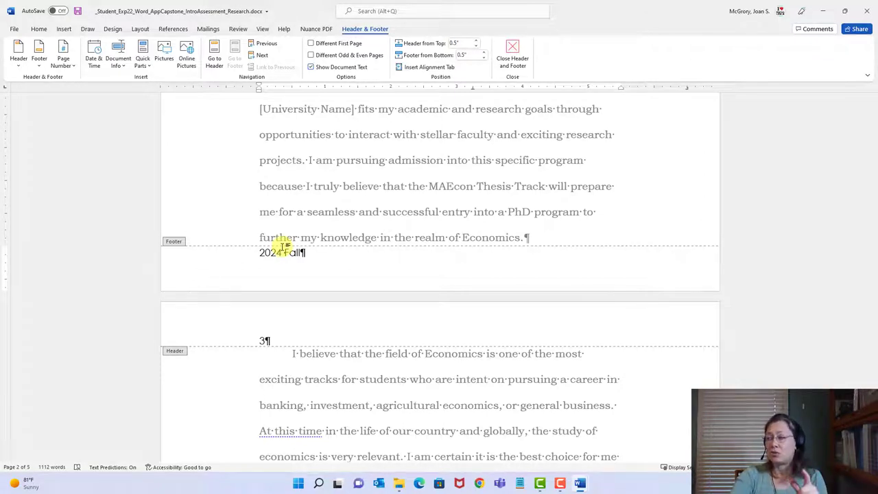
Format the footer text in Bookman Old Style, size 12, close the footer, and save the document.
{"action": "key", "text": "ctrl+a"}
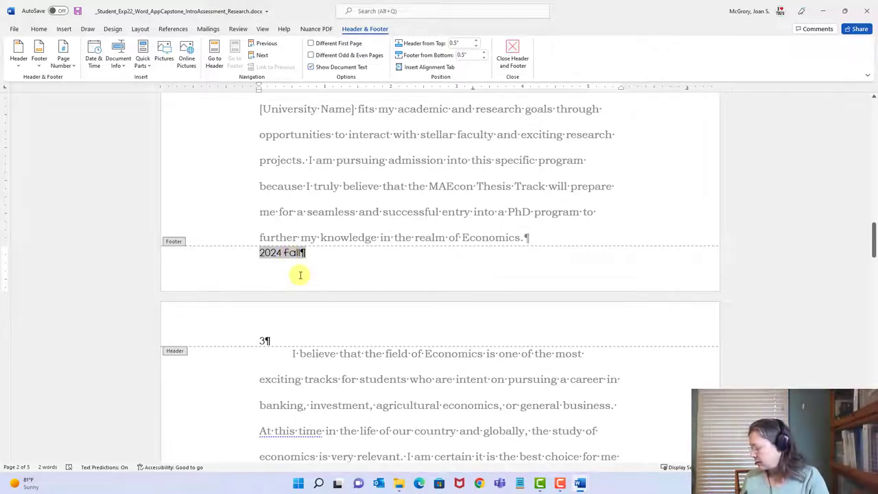
{"action": "left_click", "coordinate": [39, 29]}
{"action": "left_click", "coordinate": [167, 48]}
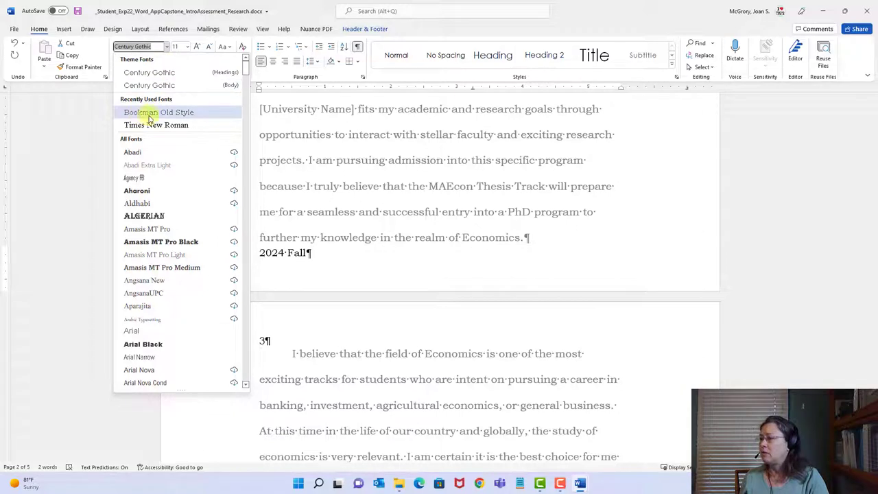
{"action": "left_click", "coordinate": [171, 117]}
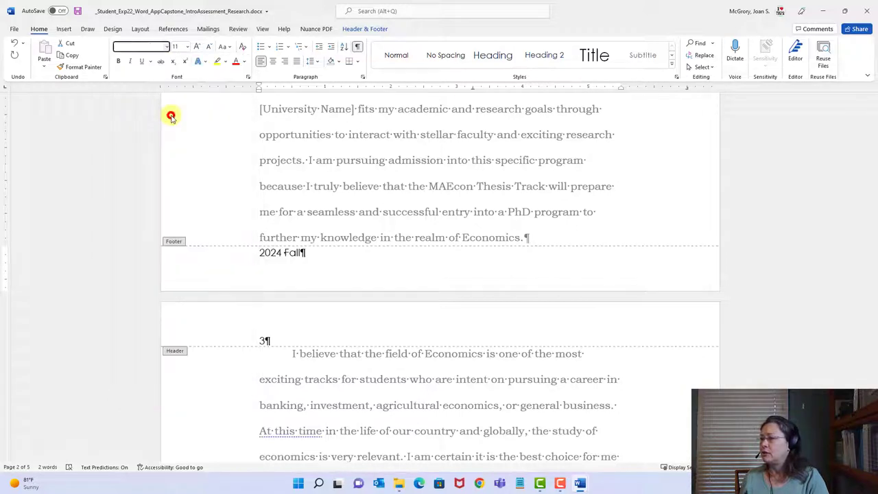
{"action": "left_click", "coordinate": [186, 49]}
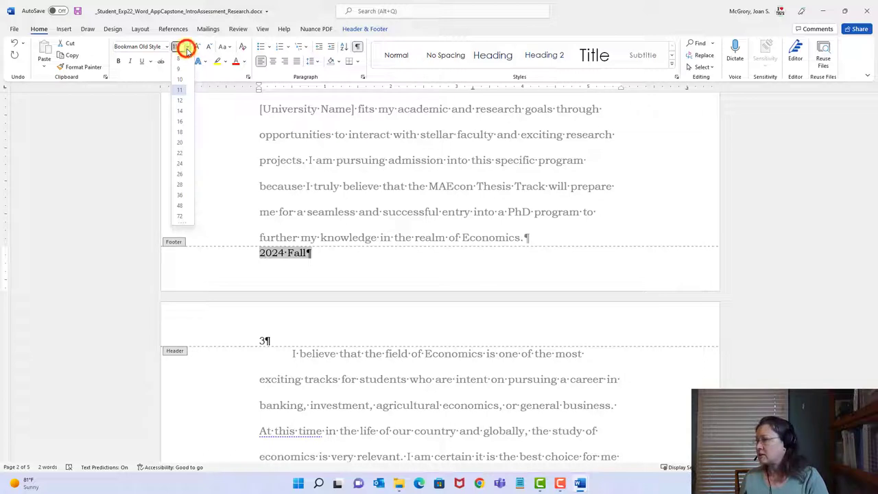
{"action": "left_click", "coordinate": [181, 101]}
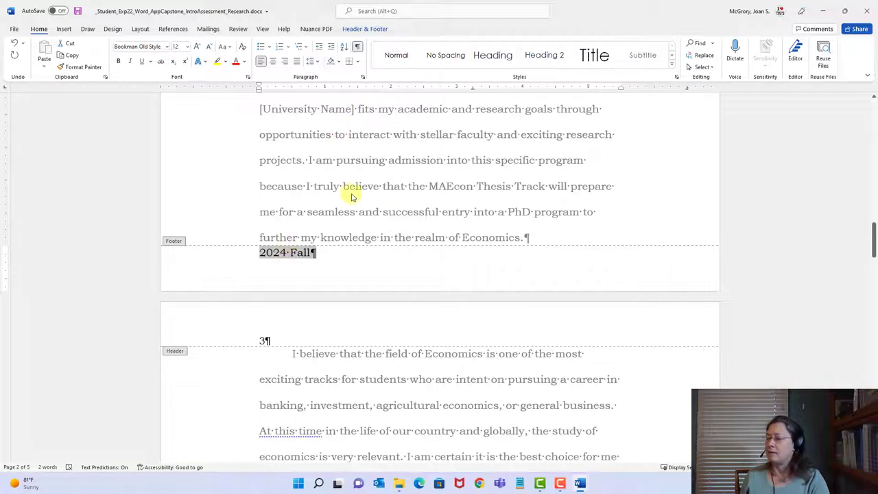
{"action": "left_click", "coordinate": [371, 29]}
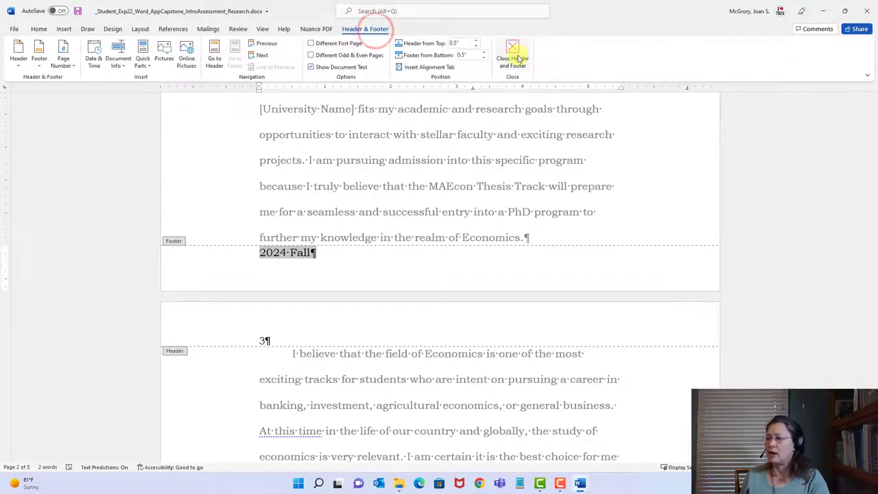
{"action": "double_click", "coordinate": [475, 181]}
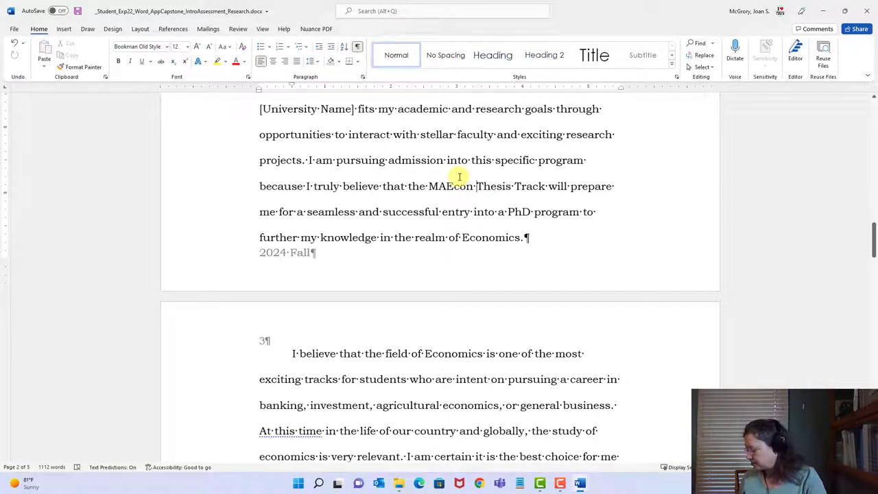
{"action": "left_click", "coordinate": [78, 14]}
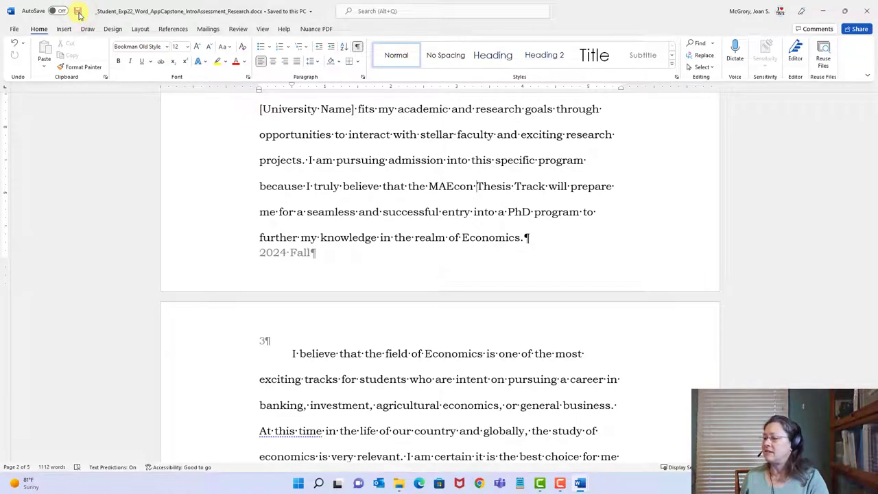
Read step 11 in the instructions document and return to the research document.
{"action": "mouse_move", "coordinate": [579, 483]}
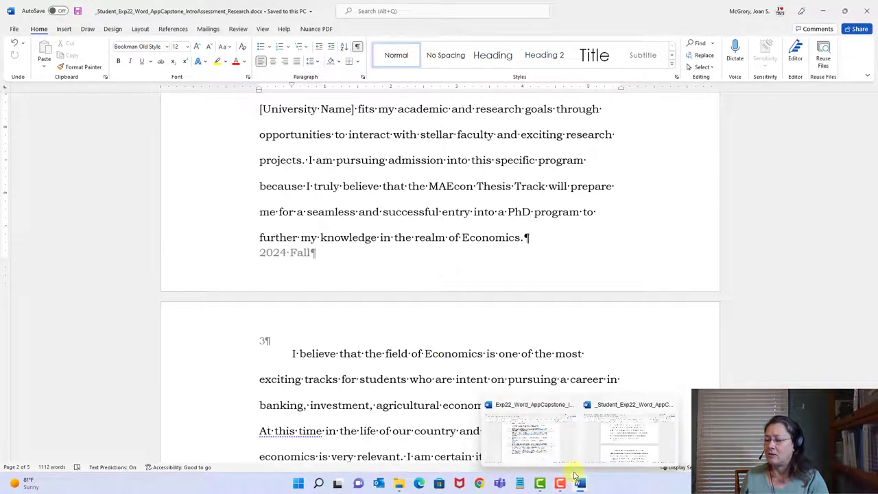
{"action": "left_click", "coordinate": [542, 435]}
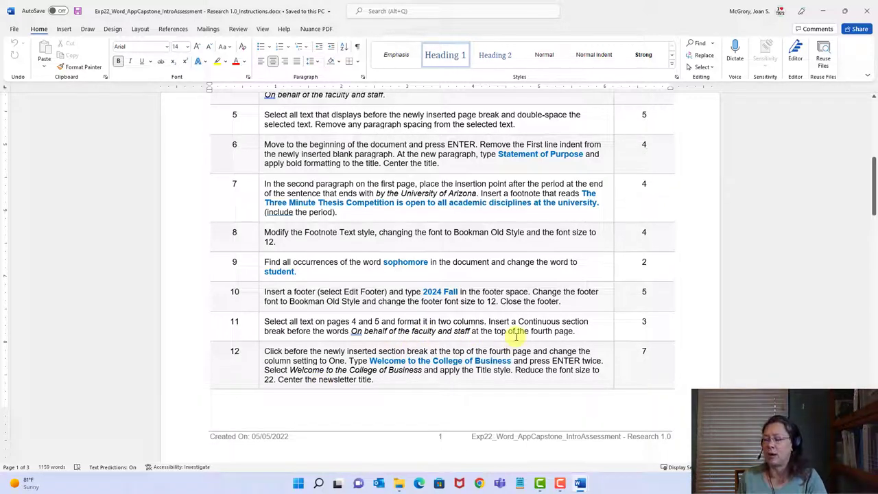
{"action": "mouse_move", "coordinate": [581, 485]}
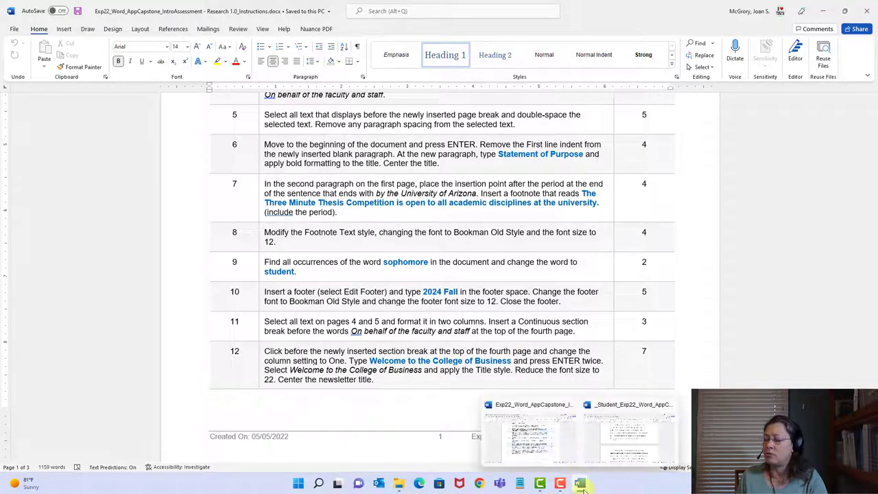
{"action": "left_click", "coordinate": [643, 436]}
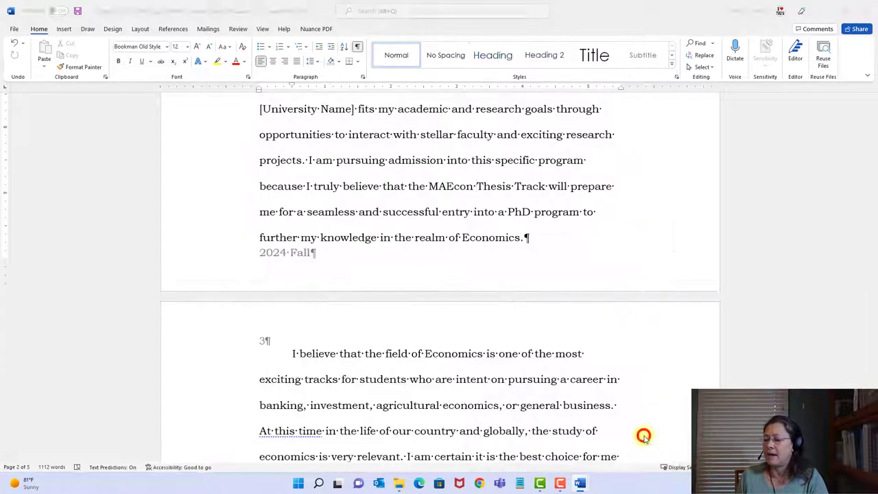
Format all text on pages 4 and 5, from "On behalf of the faculty" to the document's end, in two columns.
{"action": "scroll", "coordinate": [421, 357], "scroll_direction": "down", "scroll_amount": 3}
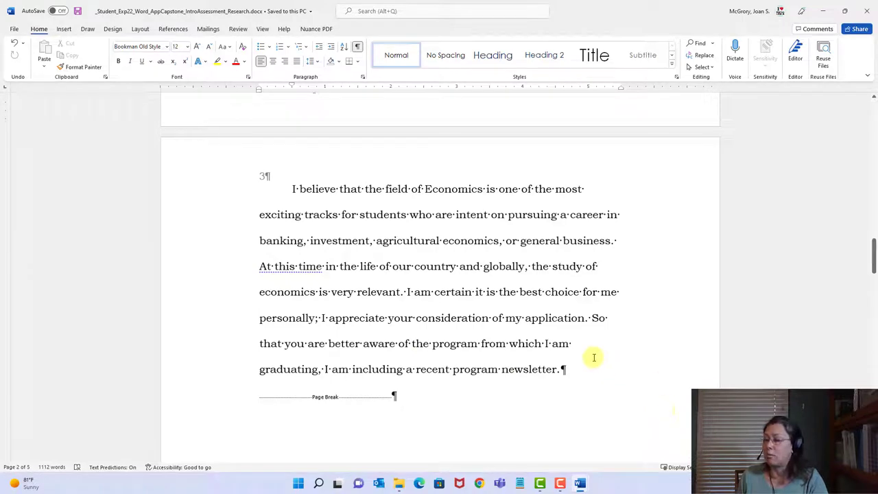
{"action": "scroll", "coordinate": [327, 312], "scroll_direction": "down", "scroll_amount": 10}
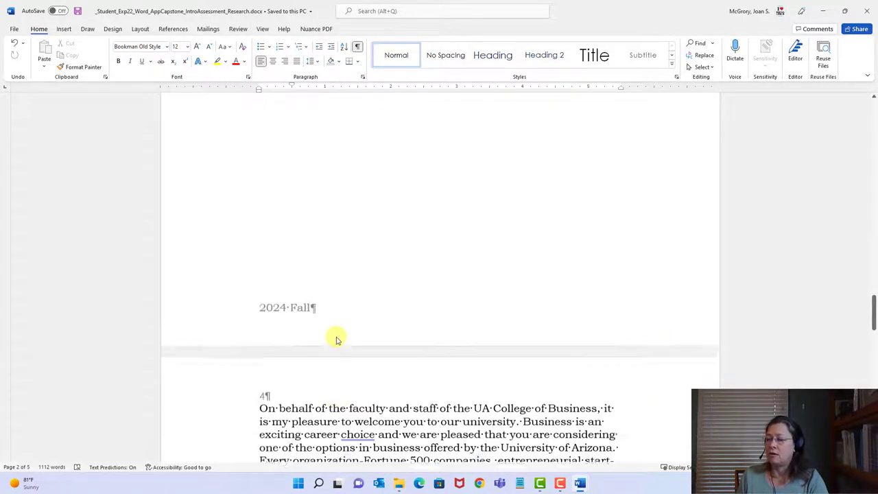
{"action": "scroll", "coordinate": [336, 334], "scroll_direction": "down", "scroll_amount": 1}
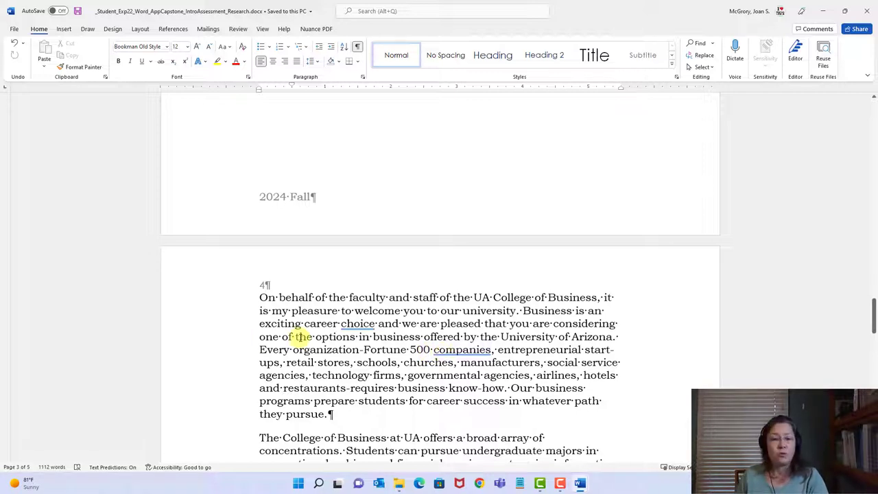
{"action": "left_click", "coordinate": [264, 296]}
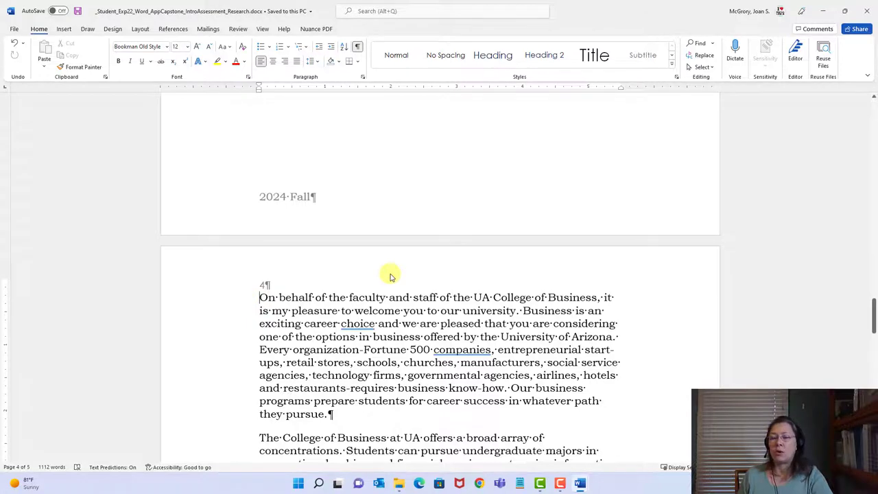
{"action": "scroll", "coordinate": [390, 275], "scroll_direction": "down", "scroll_amount": 4}
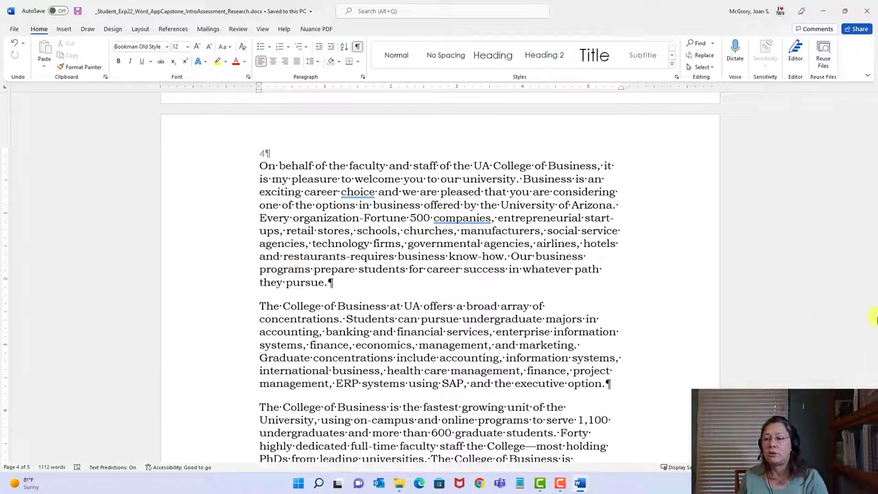
{"action": "left_click_drag", "start_coordinate": [874, 319], "coordinate": [873, 315]}
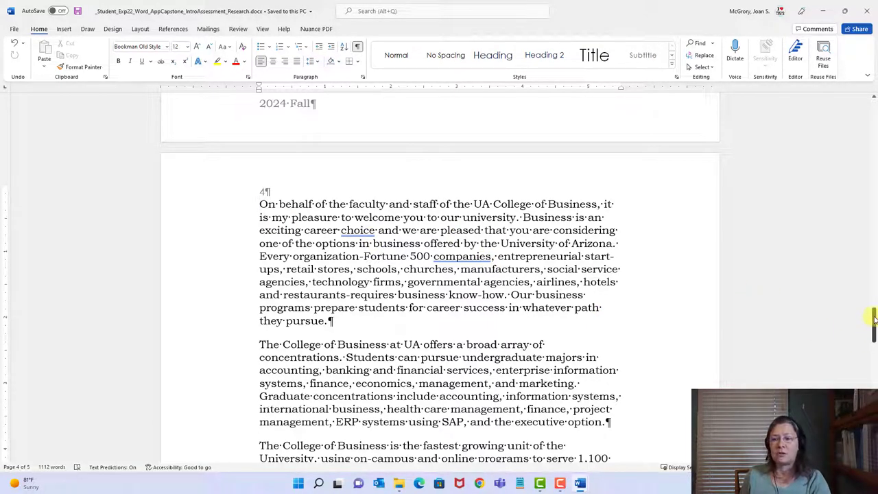
{"action": "left_click_drag", "start_coordinate": [873, 316], "coordinate": [873, 433]}
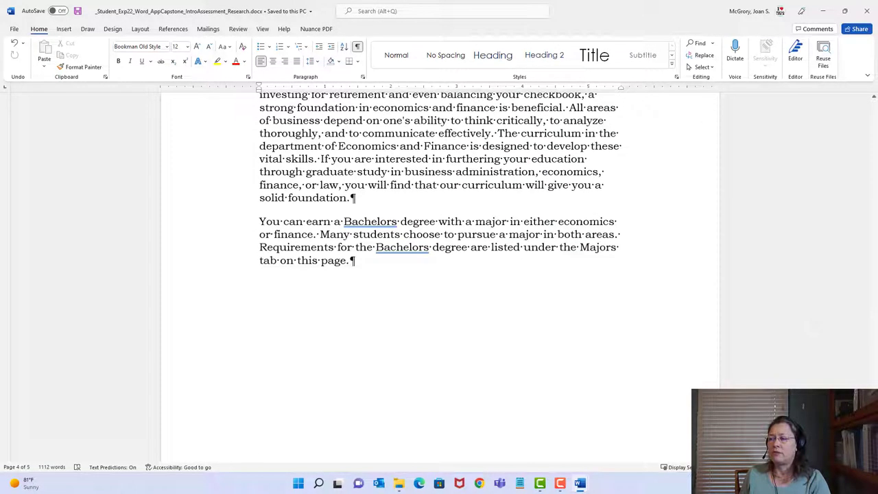
{"action": "left_click", "coordinate": [363, 261], "text": "shift"}
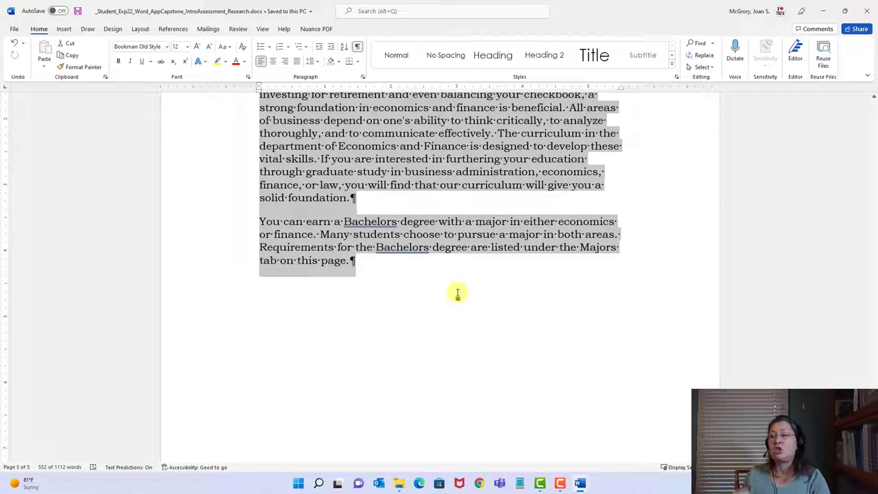
{"action": "left_click", "coordinate": [140, 31]}
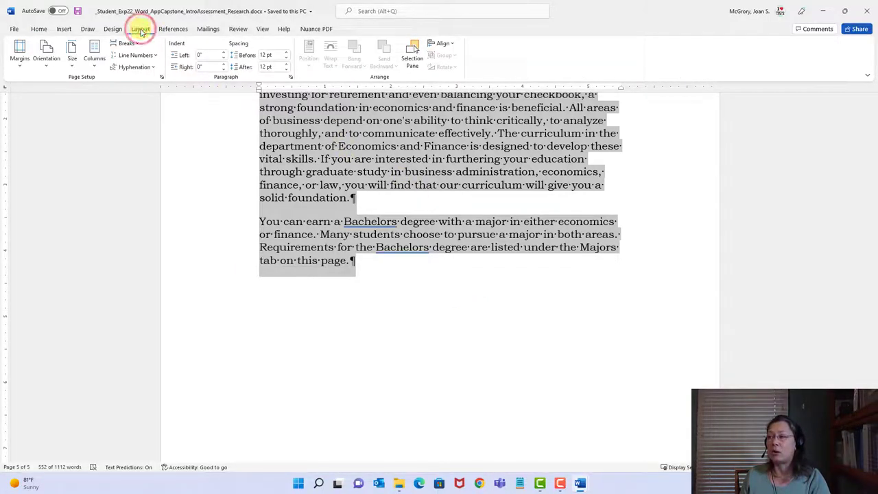
{"action": "left_click", "coordinate": [96, 61]}
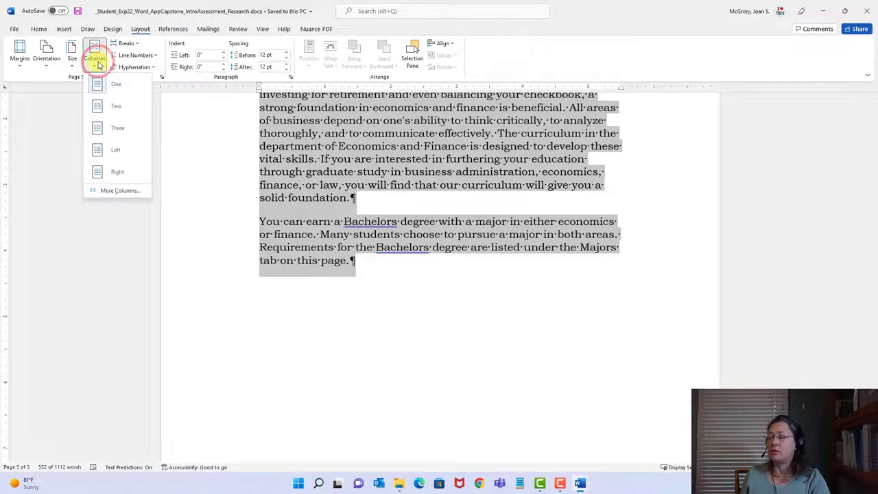
{"action": "left_click", "coordinate": [102, 112]}
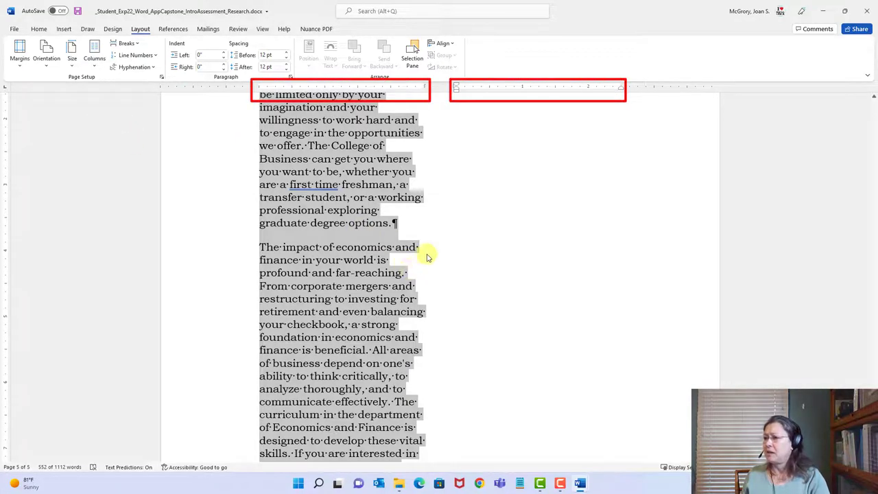
Examine the two-column layout on pages 4 and 5 and the break marks at the end of page 3's text.
{"action": "scroll", "coordinate": [425, 226], "scroll_direction": "up", "scroll_amount": 4}
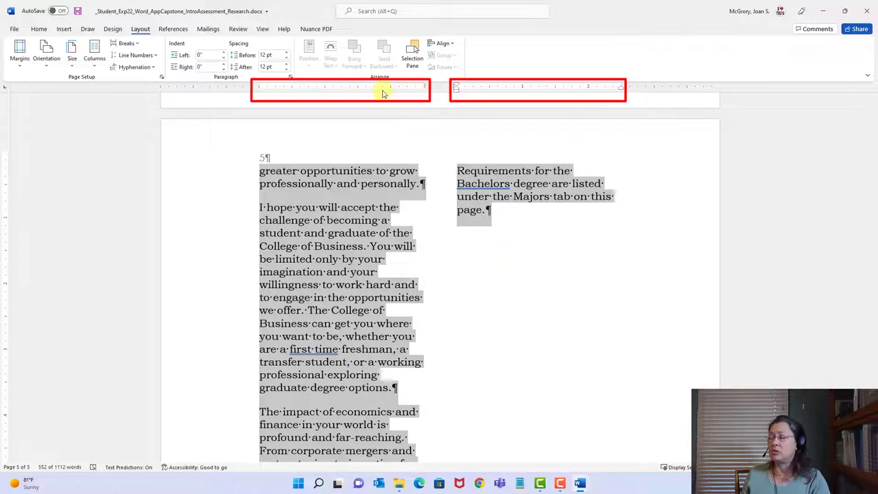
{"action": "scroll", "coordinate": [501, 325], "scroll_direction": "down", "scroll_amount": 5}
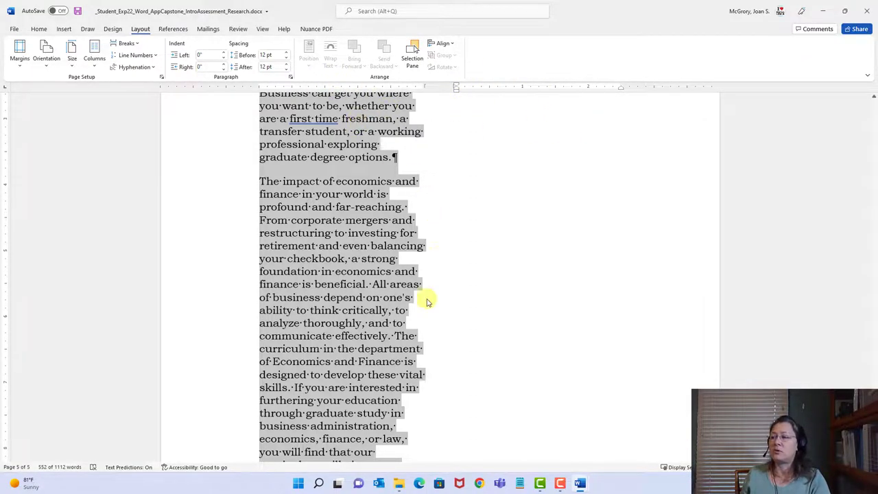
{"action": "scroll", "coordinate": [425, 299], "scroll_direction": "up", "scroll_amount": 5}
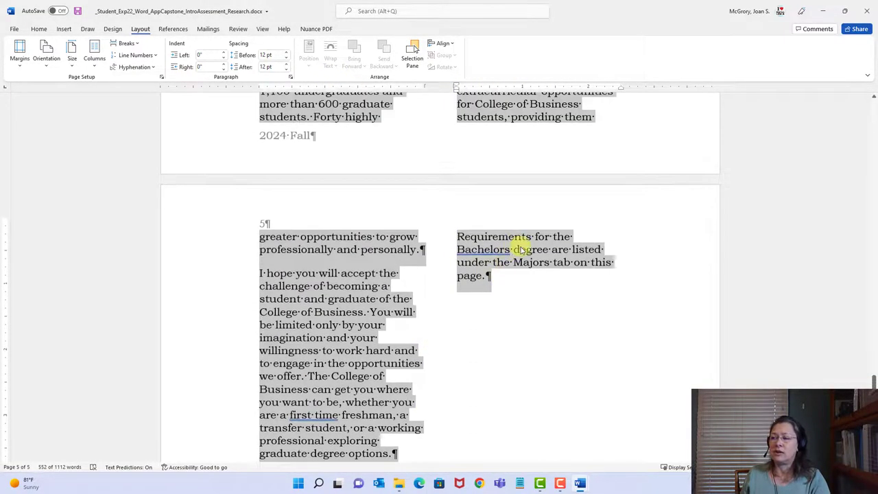
{"action": "scroll", "coordinate": [509, 323], "scroll_direction": "up", "scroll_amount": 4}
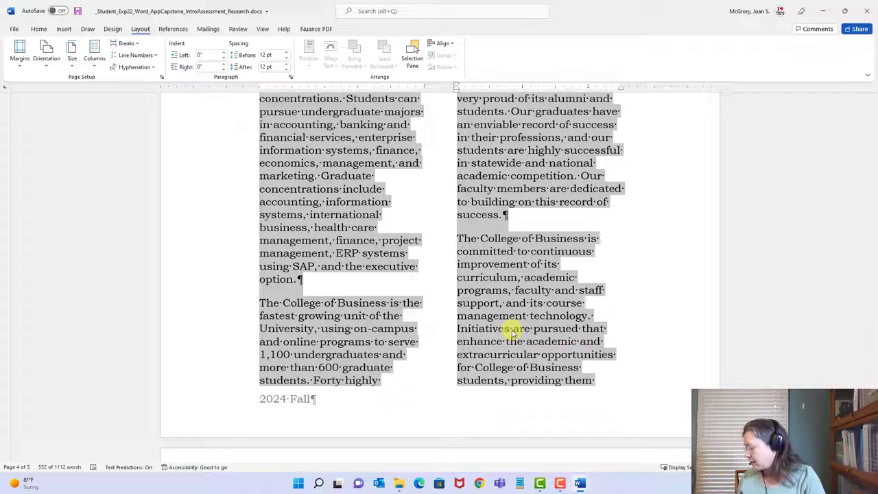
{"action": "scroll", "coordinate": [511, 332], "scroll_direction": "up", "scroll_amount": 15}
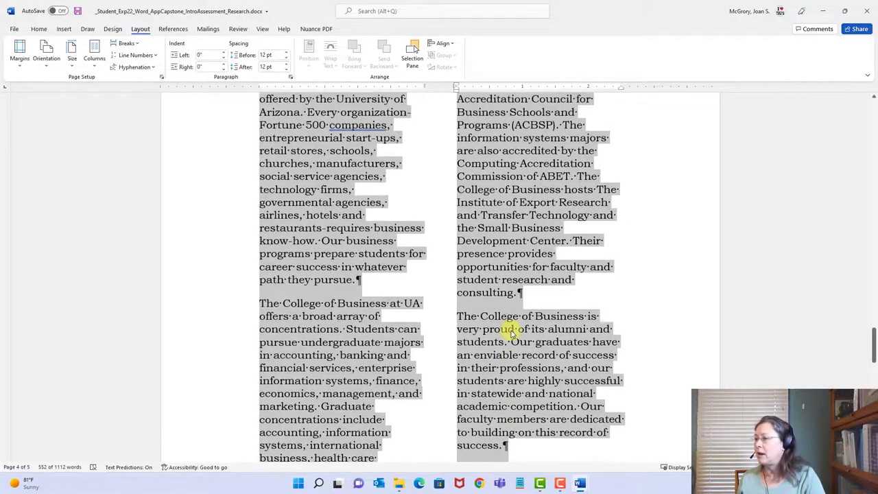
{"action": "scroll", "coordinate": [511, 334], "scroll_direction": "up", "scroll_amount": 3}
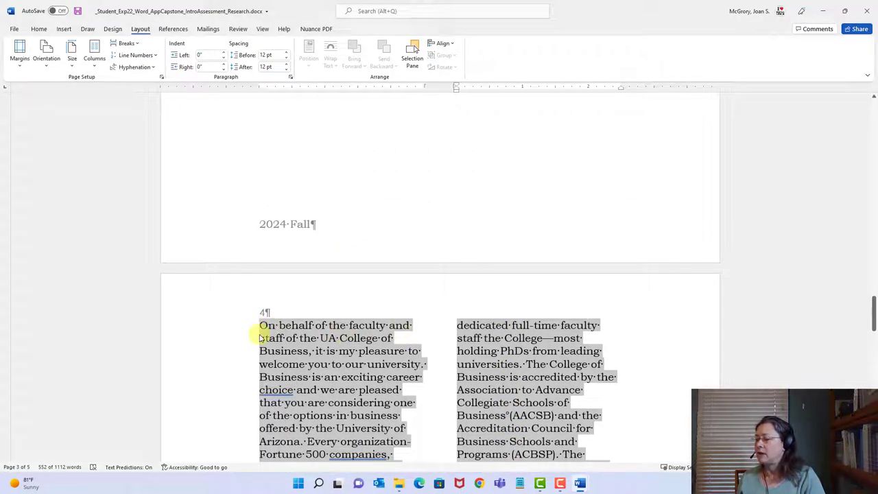
{"action": "scroll", "coordinate": [321, 333], "scroll_direction": "up", "scroll_amount": 12}
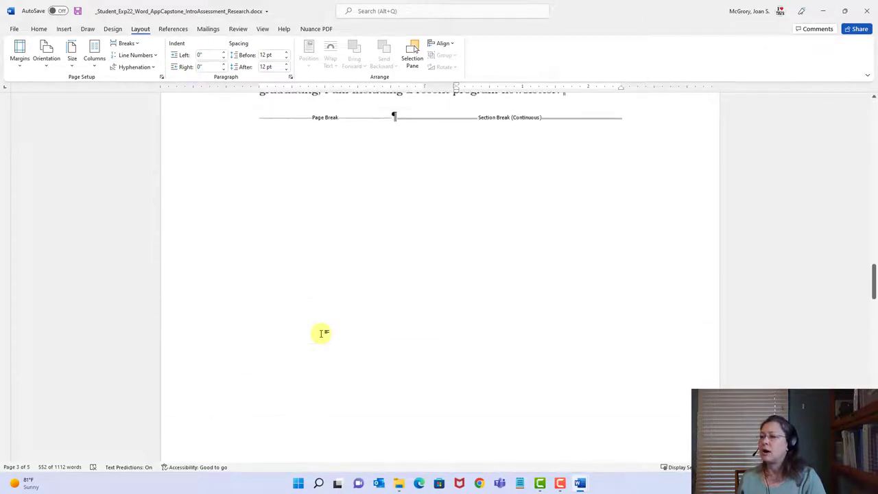
{"action": "scroll", "coordinate": [321, 333], "scroll_direction": "up", "scroll_amount": 1}
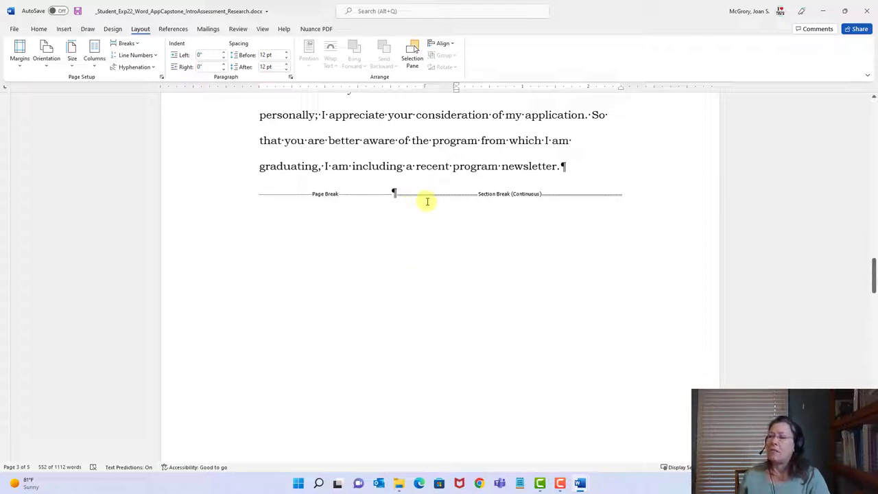
{"action": "scroll", "coordinate": [429, 267], "scroll_direction": "down", "scroll_amount": 3}
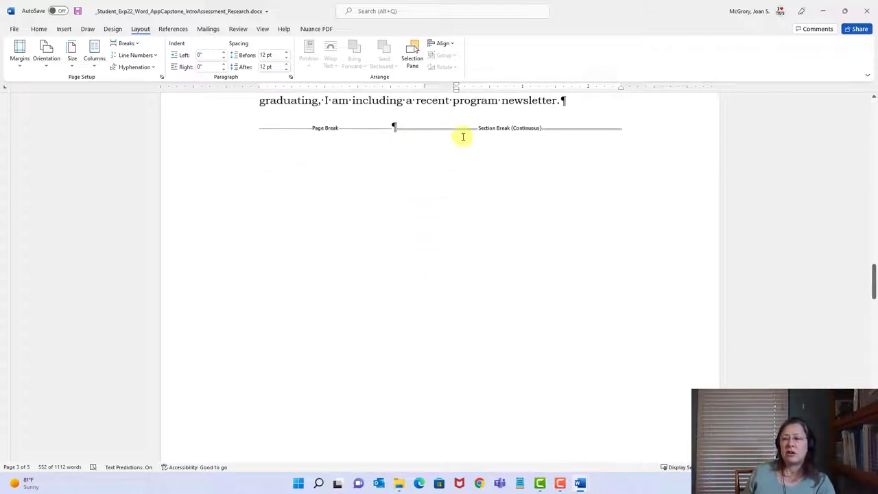
{"action": "scroll", "coordinate": [459, 212], "scroll_direction": "up", "scroll_amount": 12}
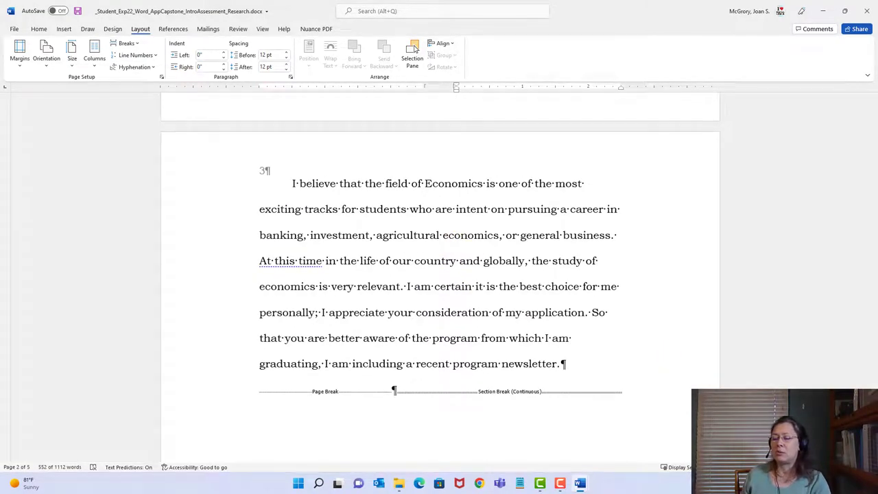
{"action": "scroll", "coordinate": [439, 274], "scroll_direction": "down", "scroll_amount": 5}
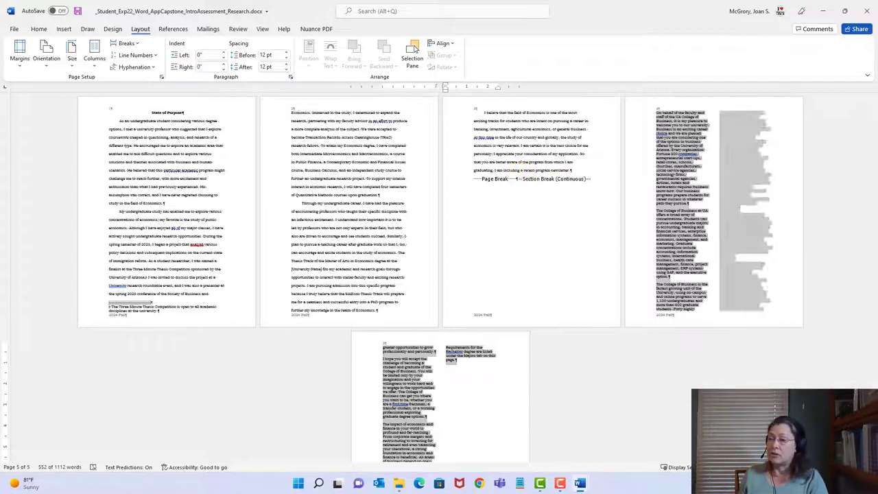
Insert a Continuous section break before "On behalf of the faculty and staff" at the top of page 4 and save the document.
{"action": "scroll", "coordinate": [415, 48], "scroll_direction": "up", "scroll_amount": 3, "text": "ctrl"}
{"action": "scroll", "coordinate": [699, 360], "scroll_direction": "up", "scroll_amount": 5}
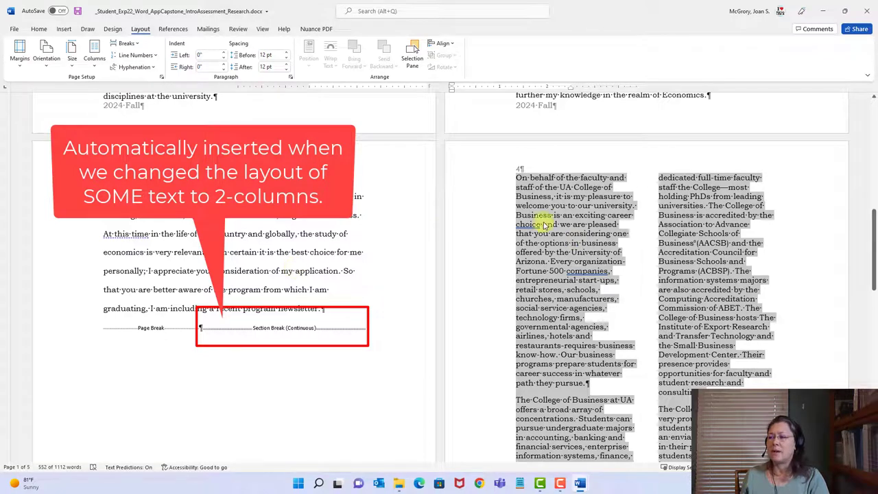
{"action": "left_click", "coordinate": [518, 178]}
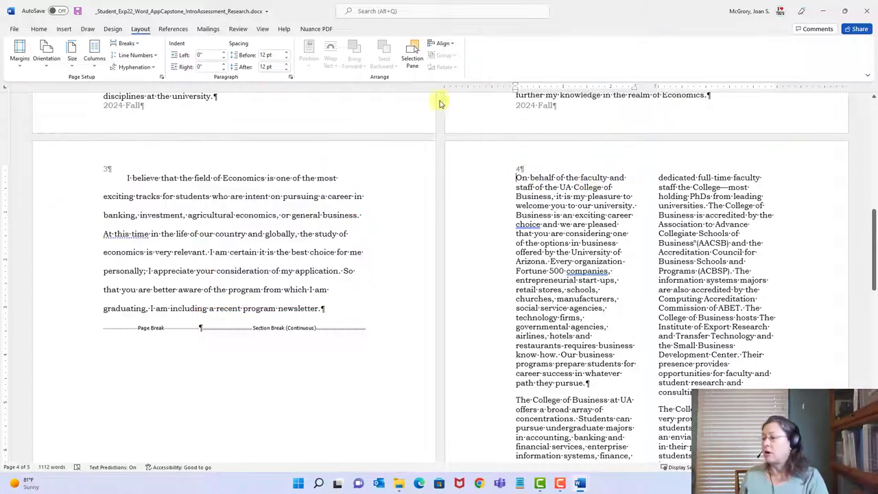
{"action": "left_click", "coordinate": [127, 45]}
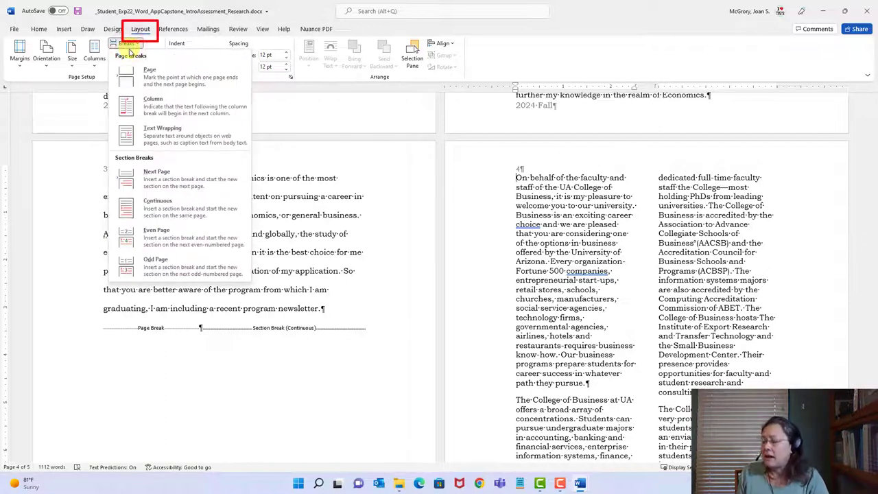
{"action": "left_click", "coordinate": [170, 205]}
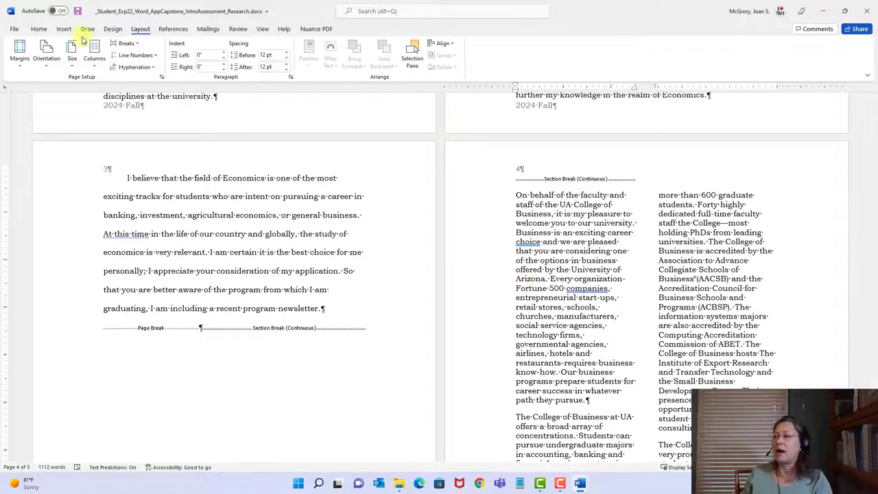
{"action": "left_click", "coordinate": [38, 29]}
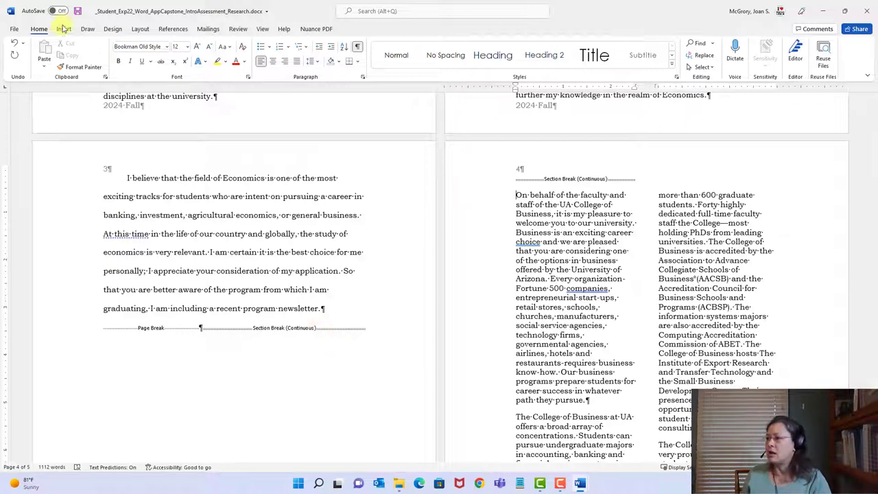
{"action": "left_click", "coordinate": [79, 11]}
Read step 12 in the instructions document and return to the research document.
{"action": "mouse_move", "coordinate": [582, 484]}
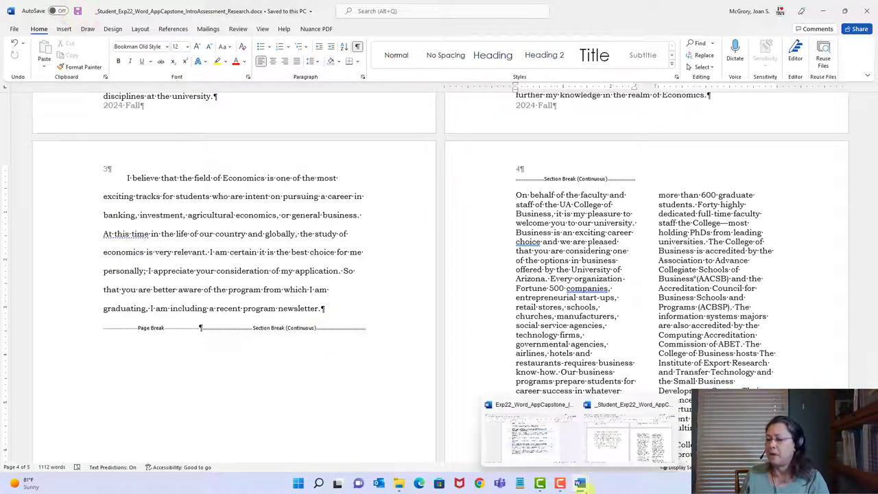
{"action": "left_click", "coordinate": [542, 436]}
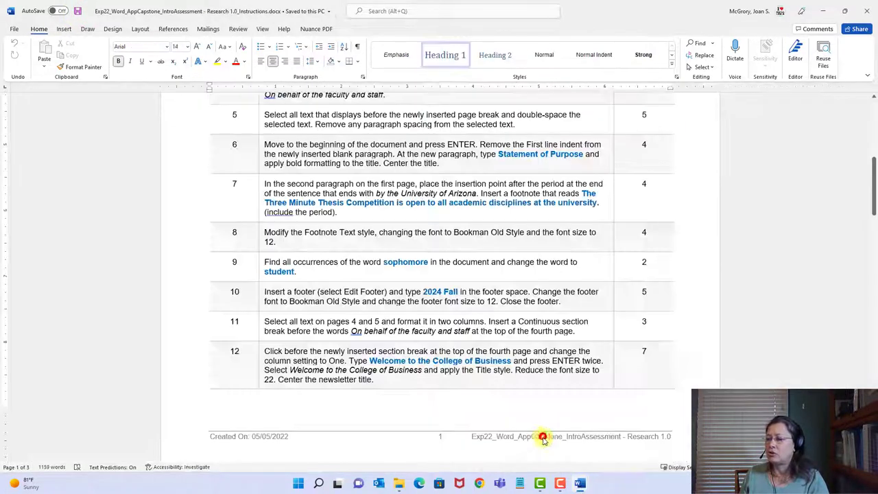
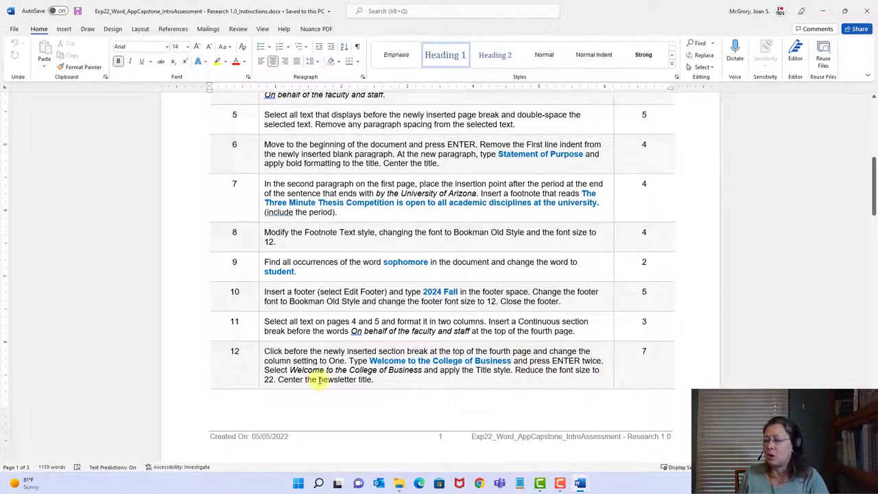
{"action": "mouse_move", "coordinate": [579, 484]}
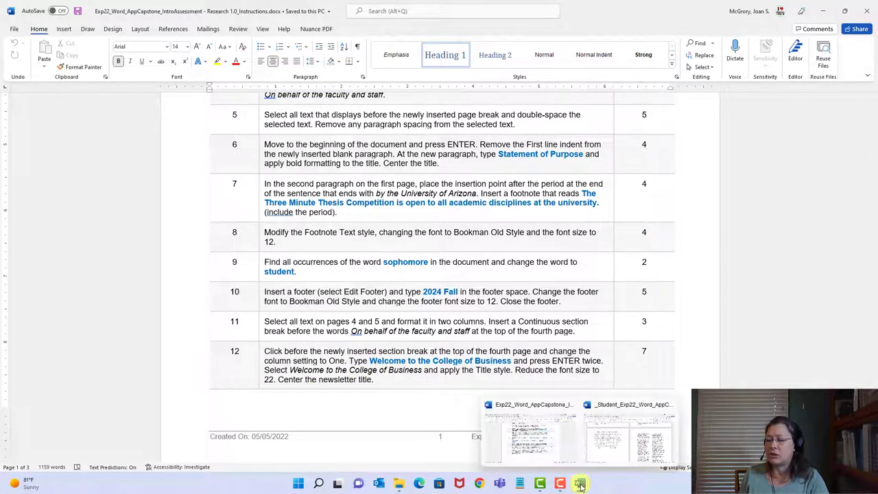
{"action": "left_click", "coordinate": [629, 439]}
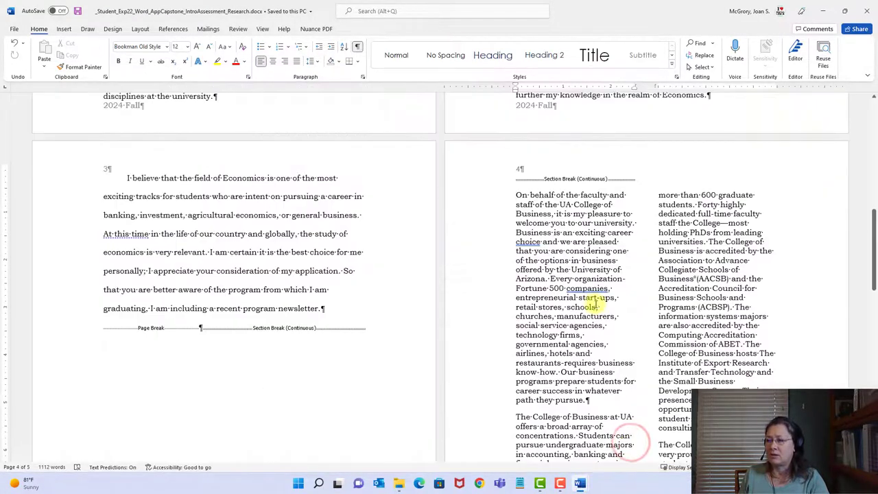
Set the column layout to One for the section before the Continuous section break at the top of page 4.
{"action": "left_click", "coordinate": [515, 177]}
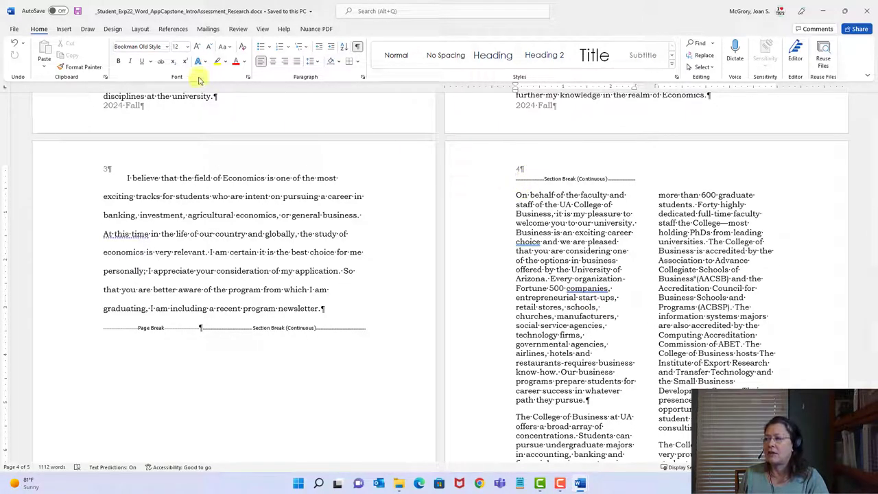
{"action": "left_click", "coordinate": [142, 29]}
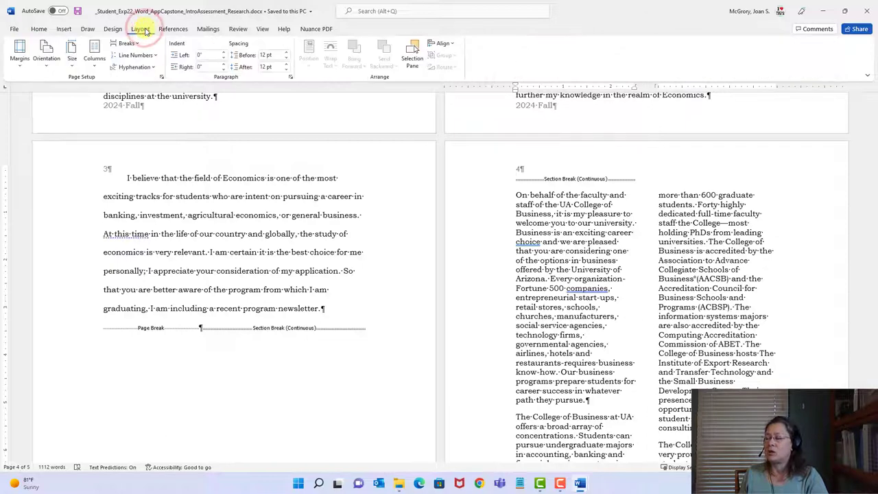
{"action": "left_click", "coordinate": [95, 62]}
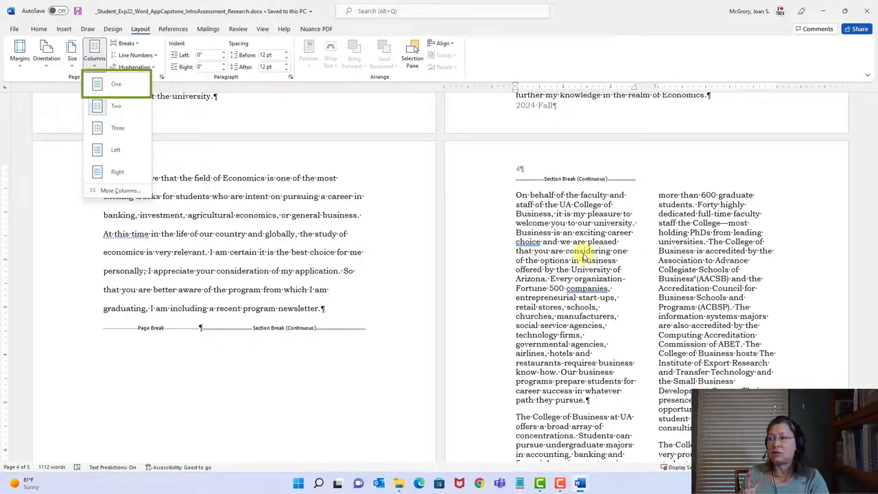
{"action": "left_click", "coordinate": [116, 87]}
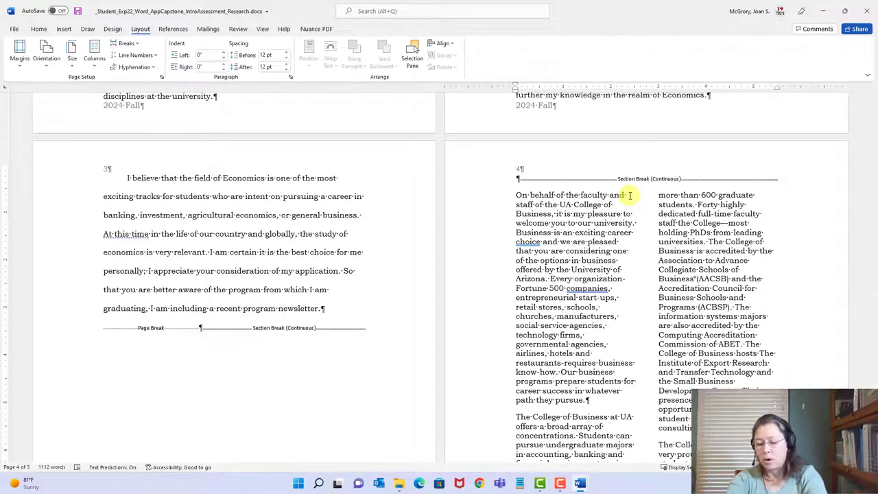
Enter "Welcome to the College of Business" on a new line above the section break, add a paragraph after it, and resolve its proofing mark.
{"action": "key", "text": "Return"}
{"action": "type", "text": "Welcome"}
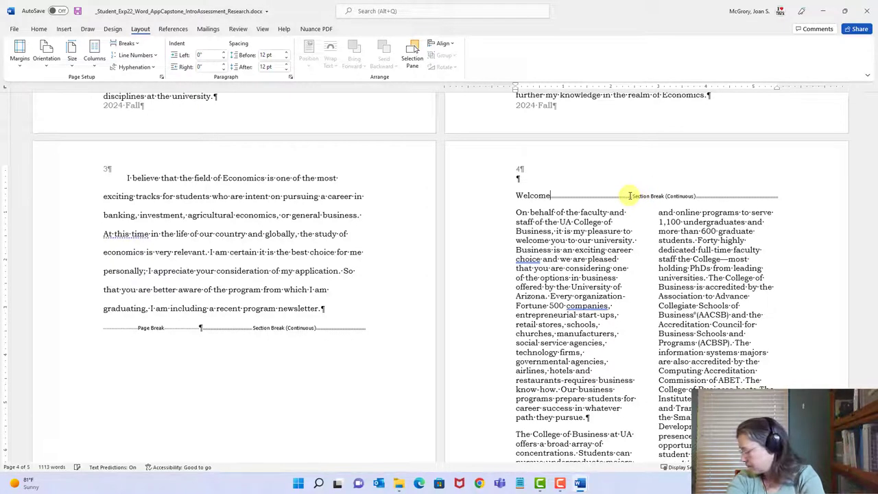
{"action": "type", "text": " to the College of"}
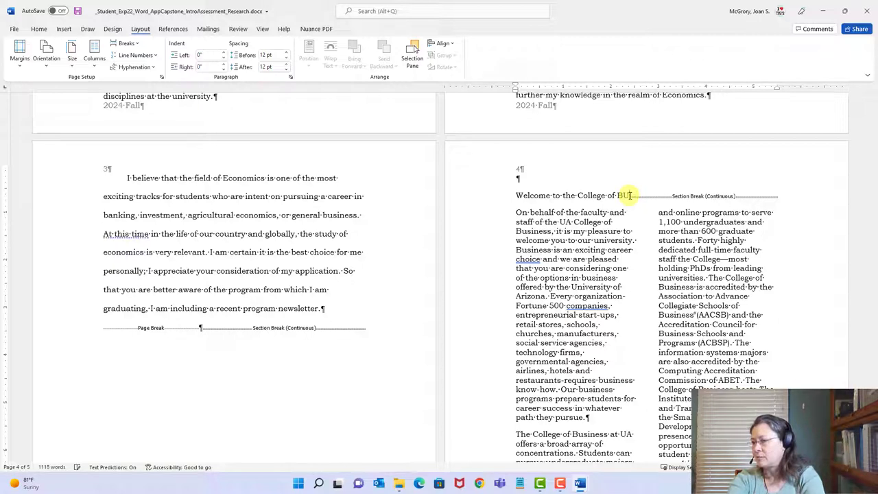
{"action": "type", "text": " B"}
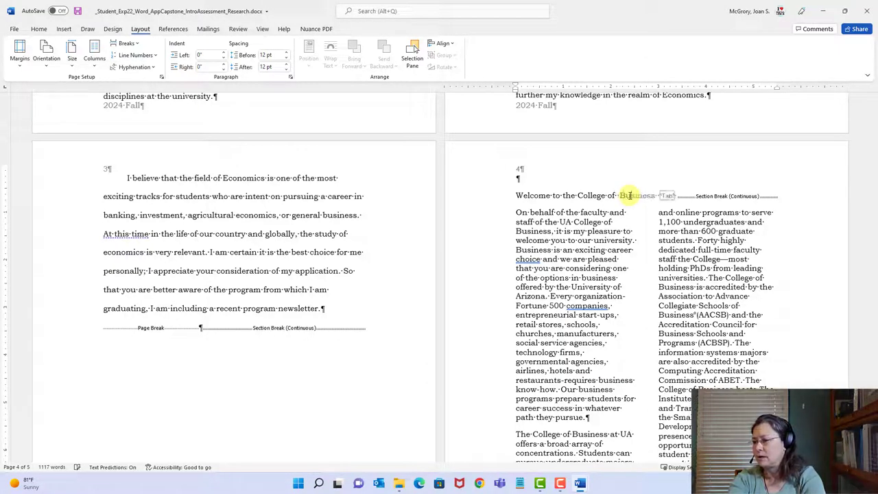
{"action": "key", "text": "BackSpace"}
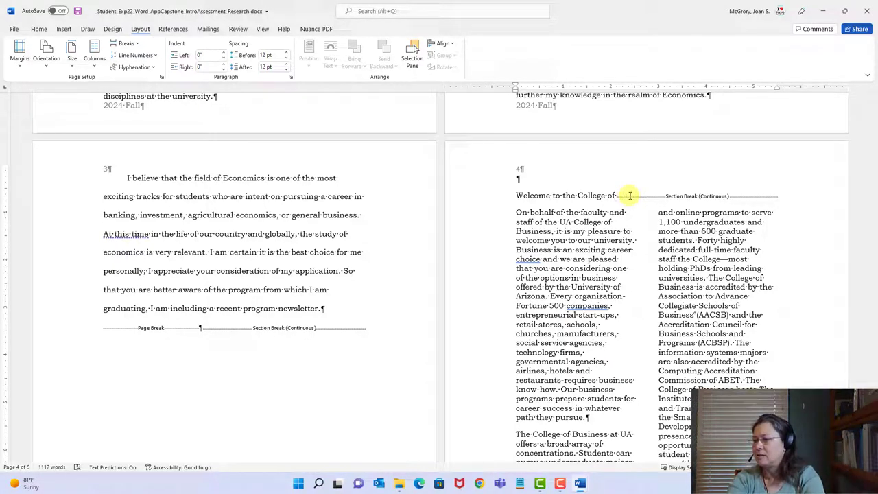
{"action": "type", "text": "Business"}
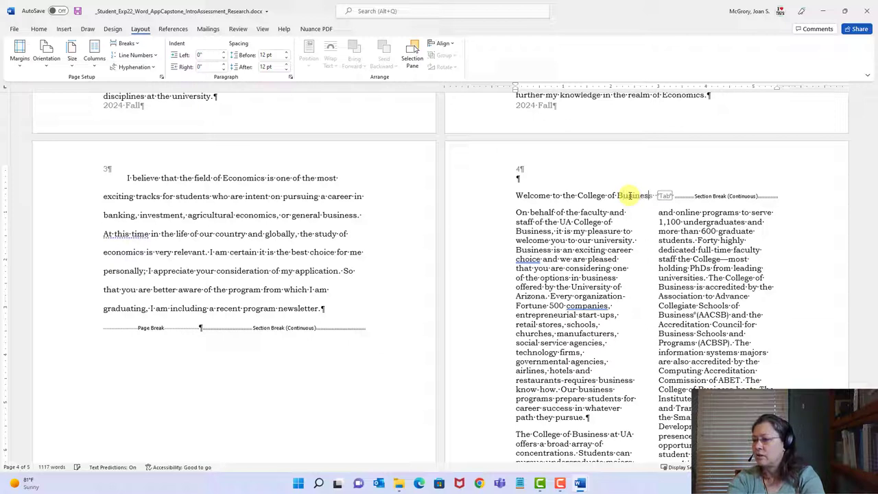
{"action": "key", "text": "Tab"}
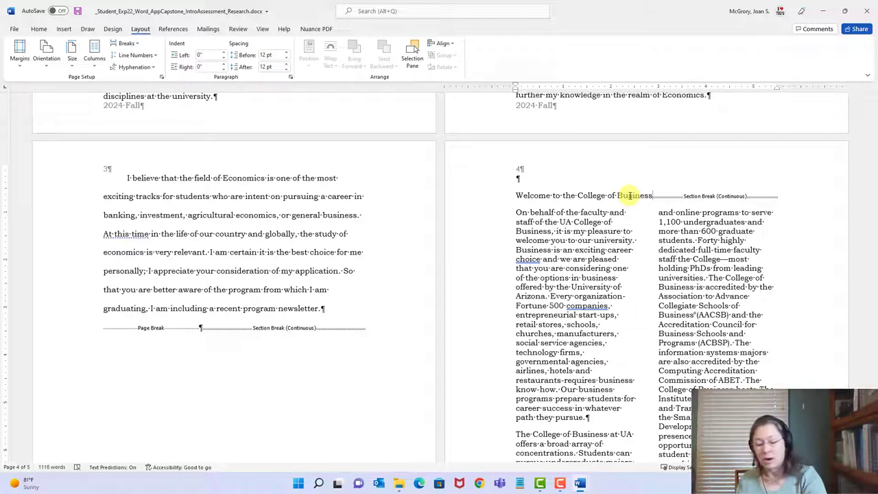
{"action": "key", "text": "Return"}
{"action": "key", "text": "Return"}
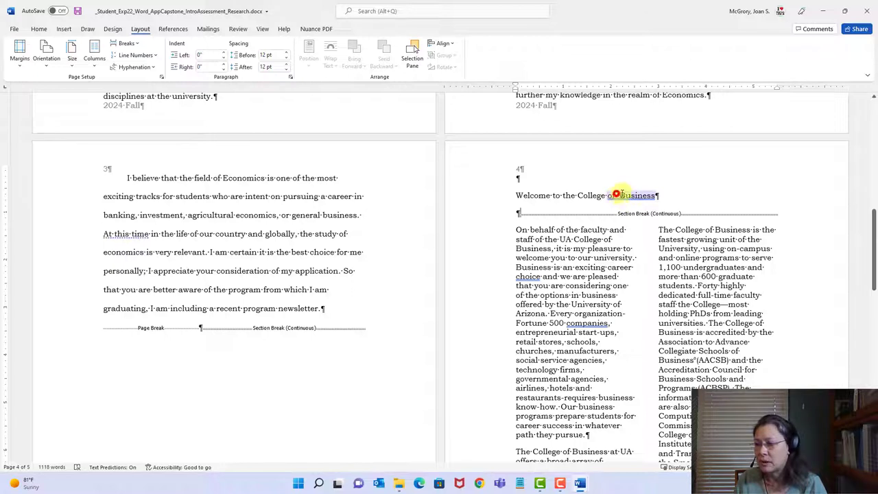
{"action": "right_click", "coordinate": [614, 195]}
{"action": "key", "text": "Delete"}
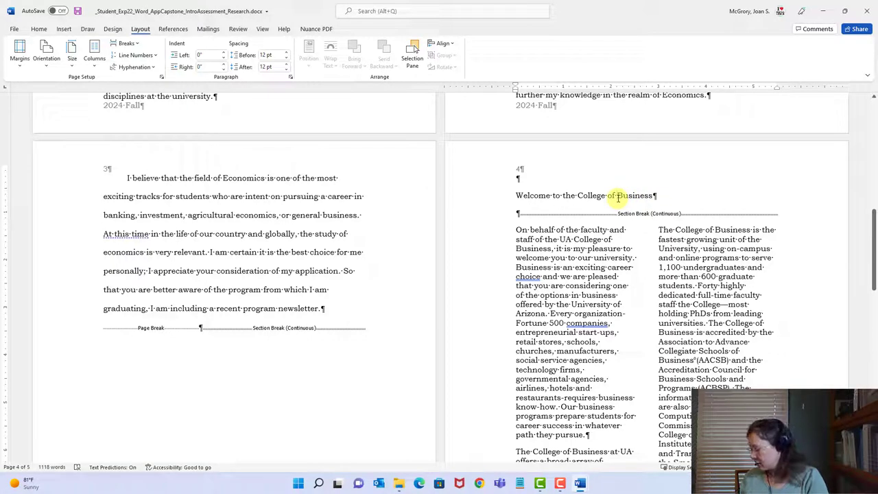
Apply the Title style to the "Welcome to the College of Business" line.
{"action": "triple_click", "coordinate": [620, 197]}
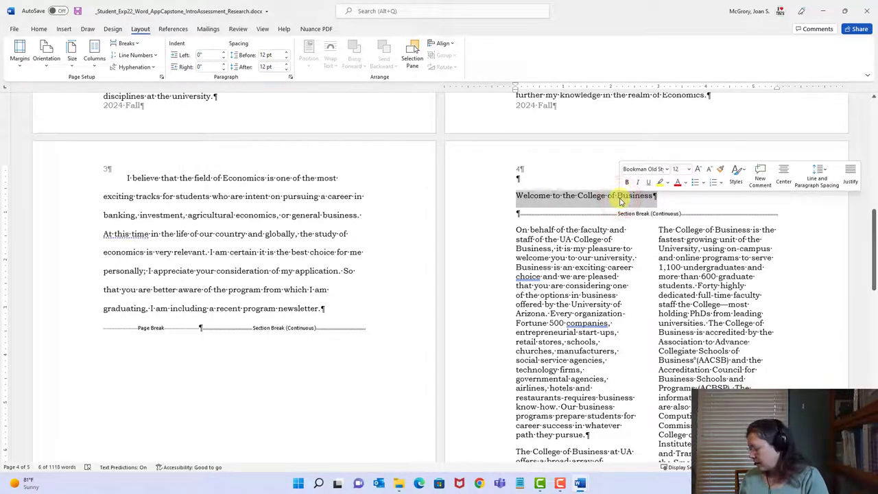
{"action": "left_click", "coordinate": [41, 31]}
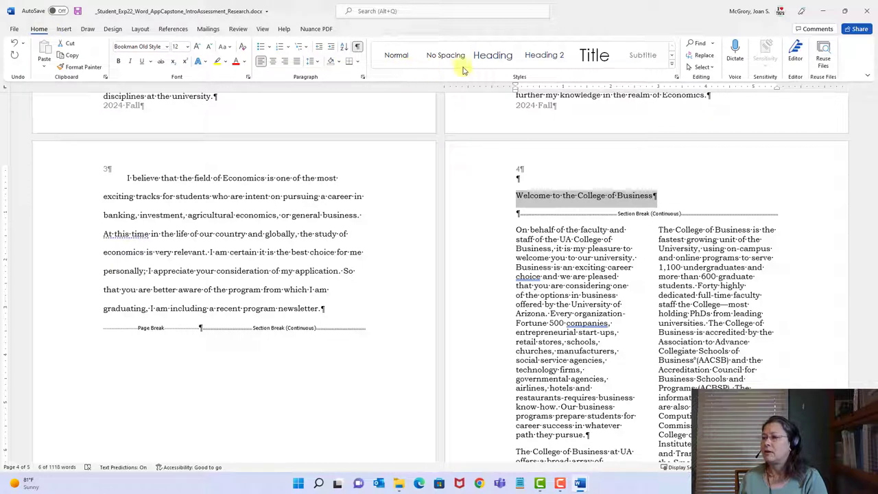
{"action": "left_click", "coordinate": [593, 60]}
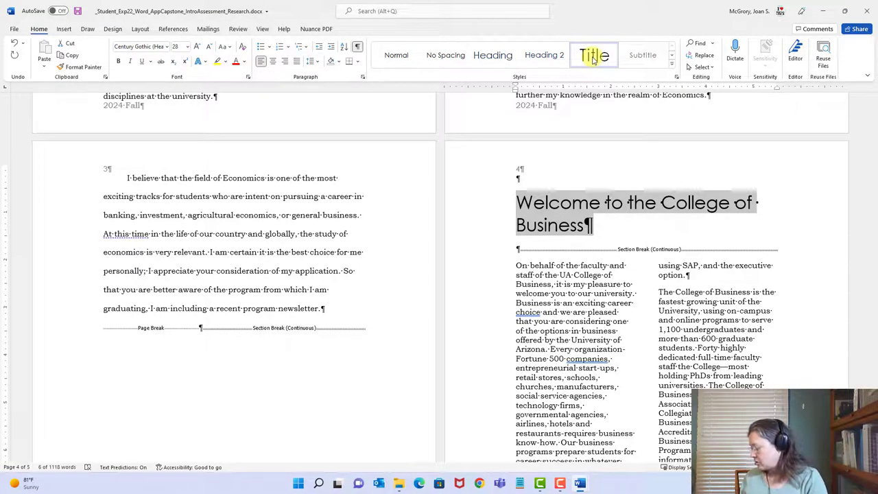
{"action": "left_click", "coordinate": [594, 58]}
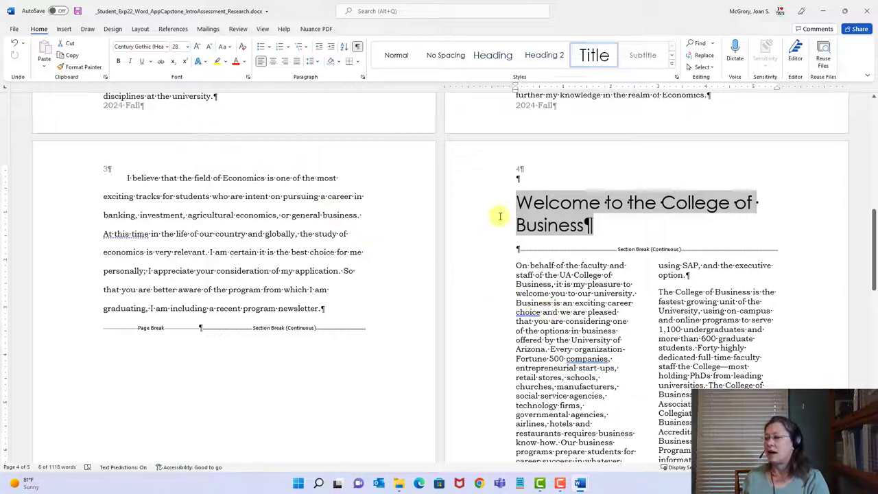
Set the newsletter title's font size to 22 and center it, then save the document.
{"action": "left_click", "coordinate": [188, 47]}
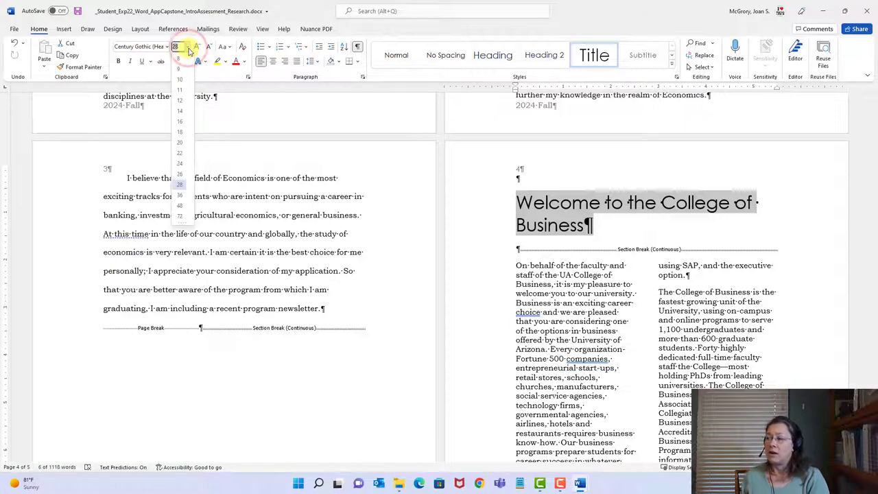
{"action": "left_click", "coordinate": [184, 157]}
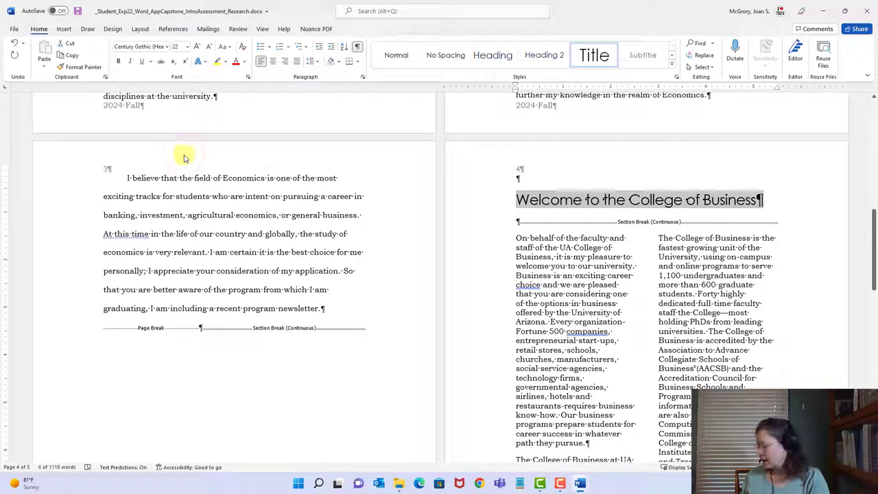
{"action": "left_click", "coordinate": [273, 62]}
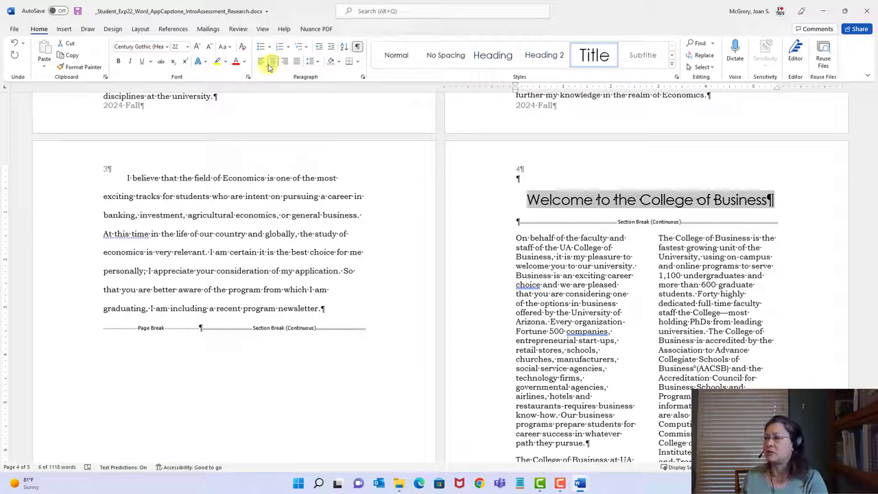
{"action": "left_click", "coordinate": [79, 11]}
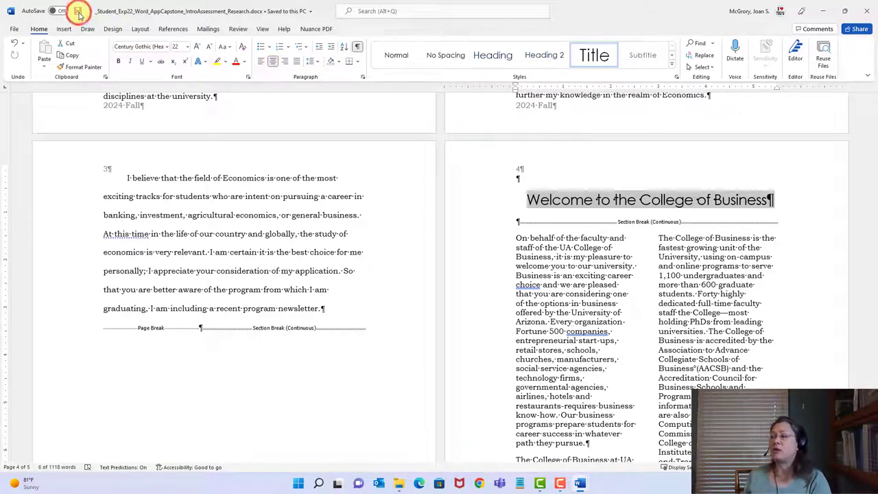
Read step 13 in the instructions document and return to the research document.
{"action": "mouse_move", "coordinate": [581, 484]}
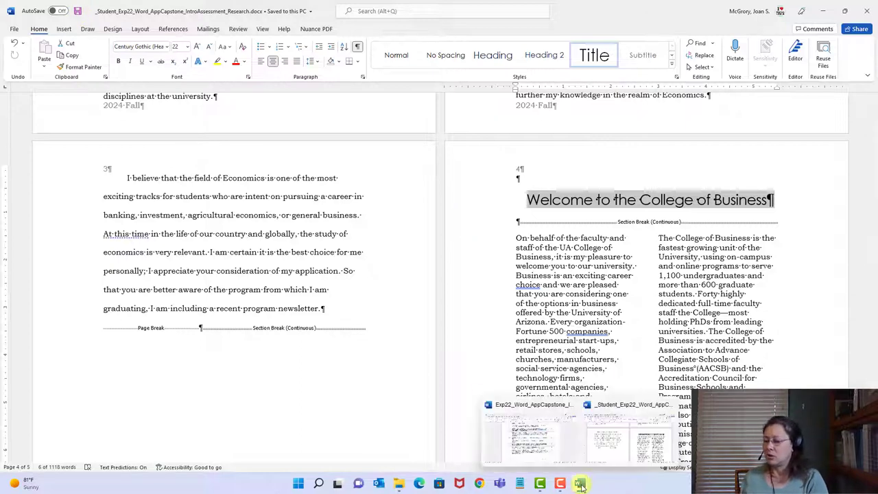
{"action": "left_click", "coordinate": [530, 434]}
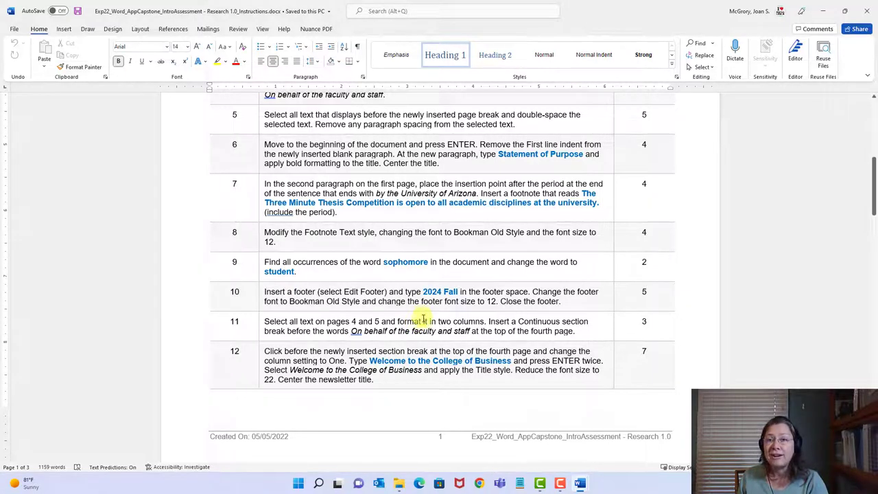
{"action": "scroll", "coordinate": [416, 319], "scroll_direction": "down", "scroll_amount": 6}
{"action": "scroll", "coordinate": [418, 330], "scroll_direction": "down", "scroll_amount": 1}
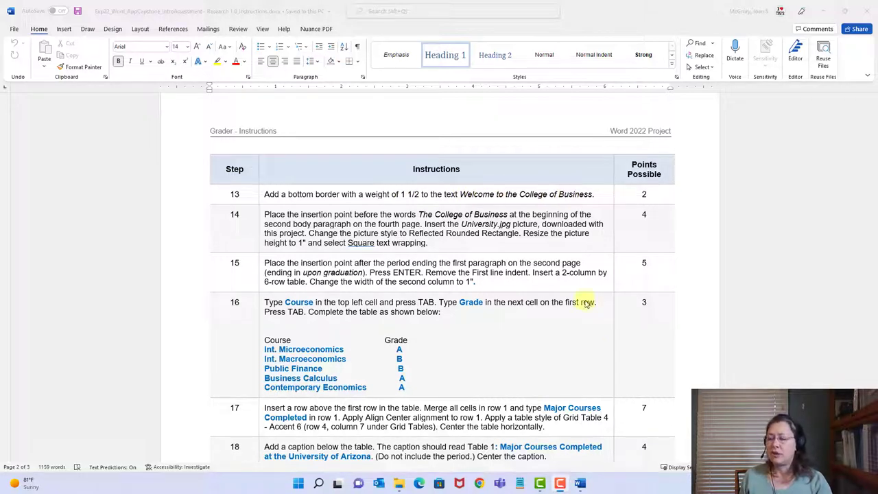
{"action": "mouse_move", "coordinate": [584, 485]}
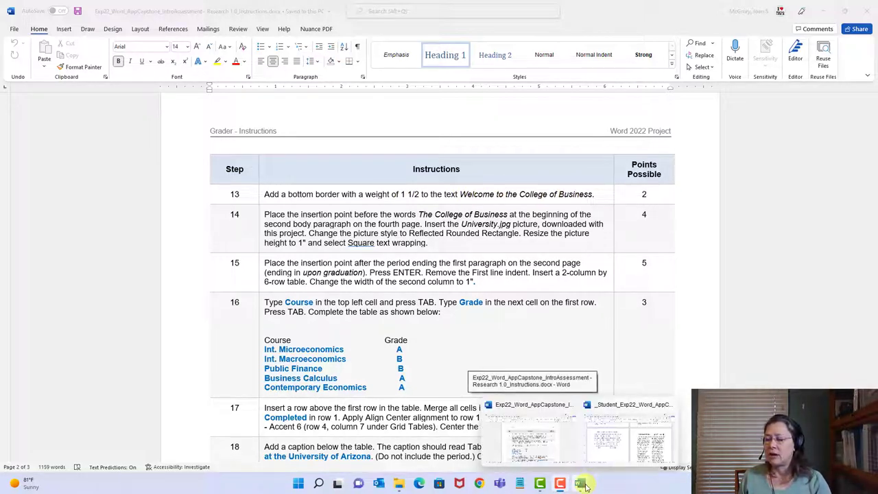
{"action": "left_click", "coordinate": [602, 439]}
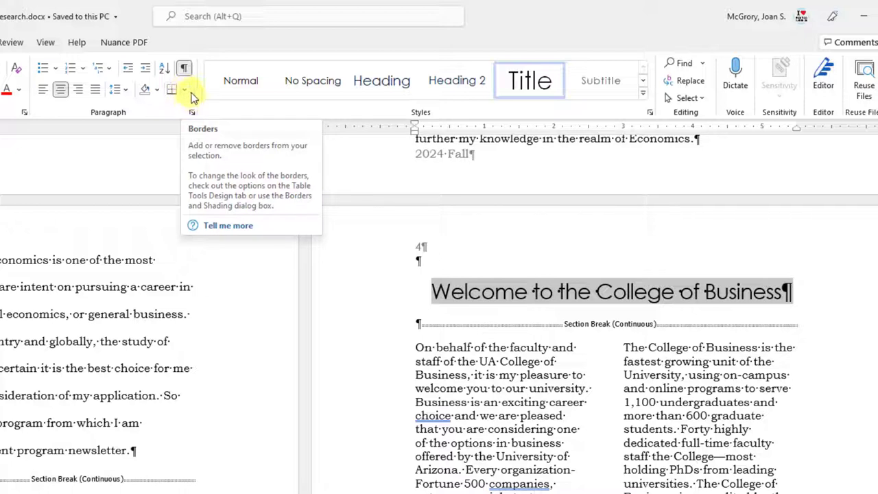
Open the Borders and Shading settings for the newsletter title and set the border width to 1 ½ pt.
{"action": "left_click", "coordinate": [185, 93]}
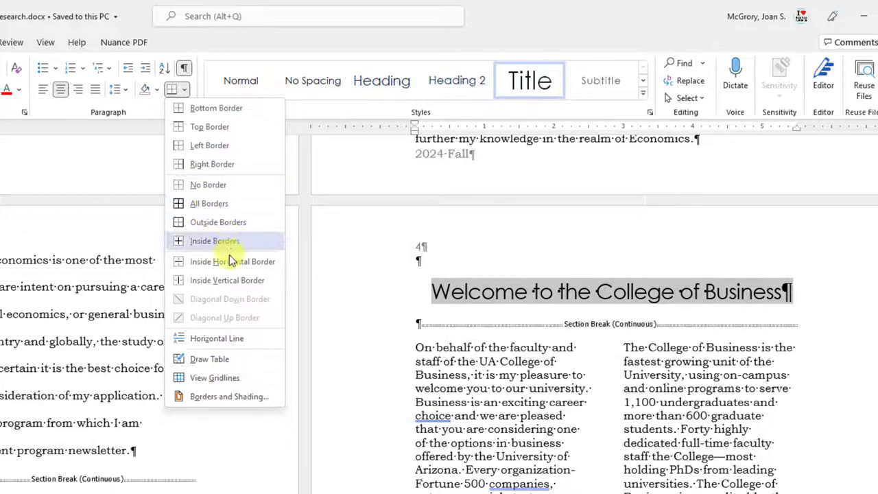
{"action": "left_click", "coordinate": [237, 398]}
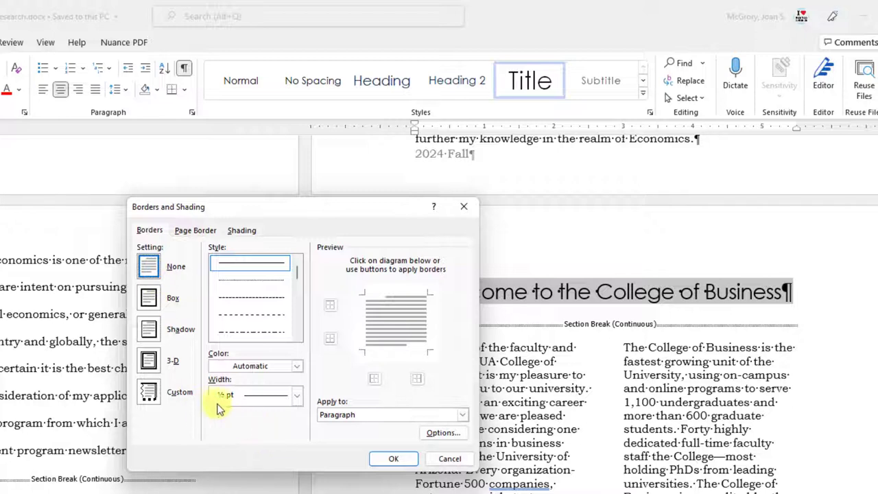
{"action": "left_click", "coordinate": [297, 397]}
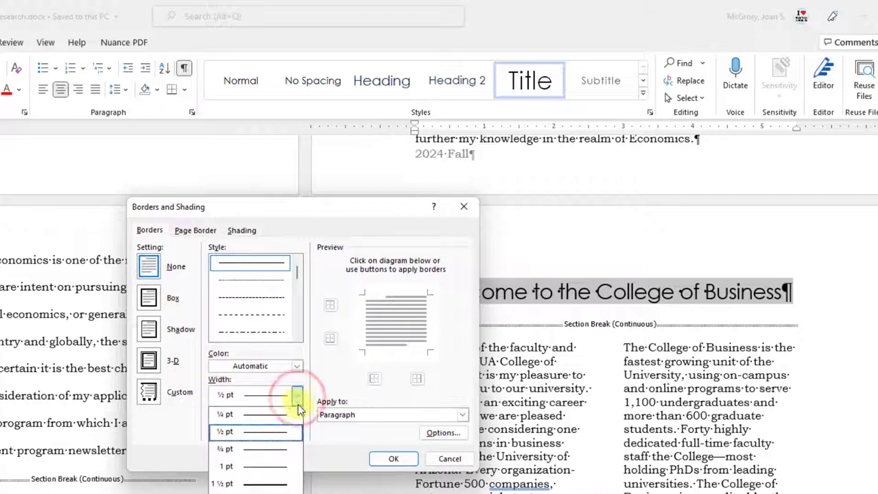
{"action": "left_click", "coordinate": [266, 486]}
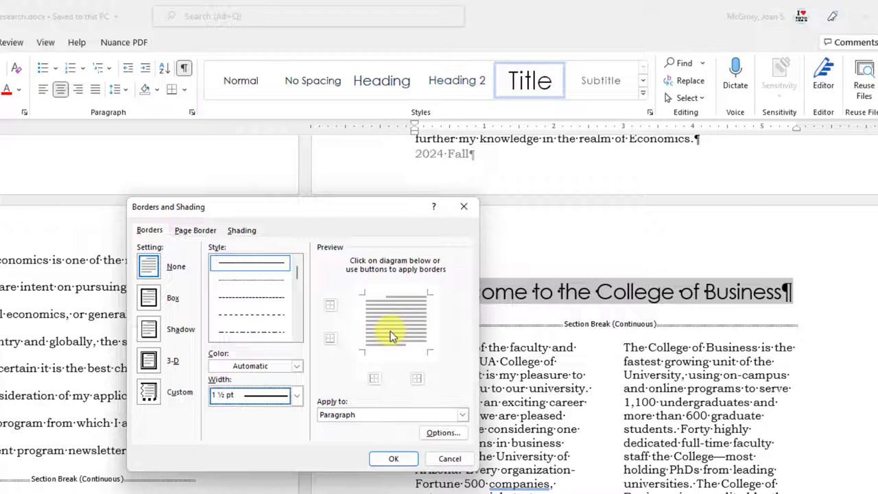
{"action": "left_click", "coordinate": [329, 304]}
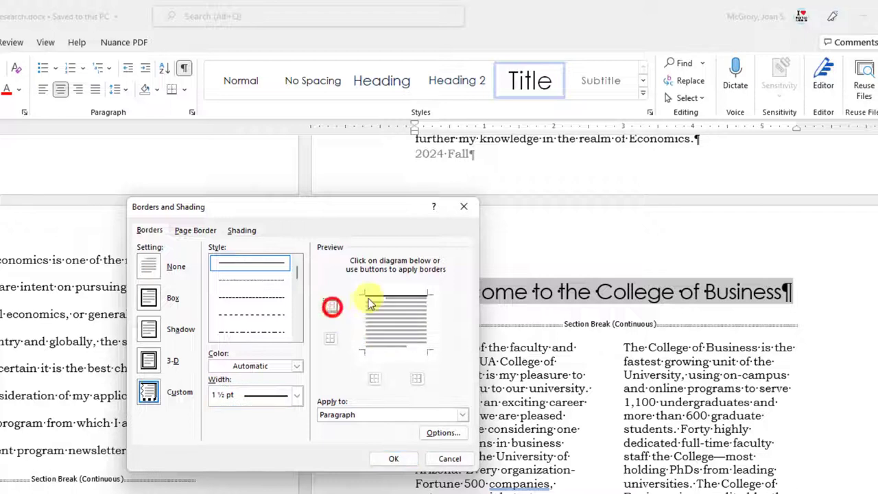
{"action": "left_click", "coordinate": [330, 305]}
{"action": "left_click", "coordinate": [373, 379]}
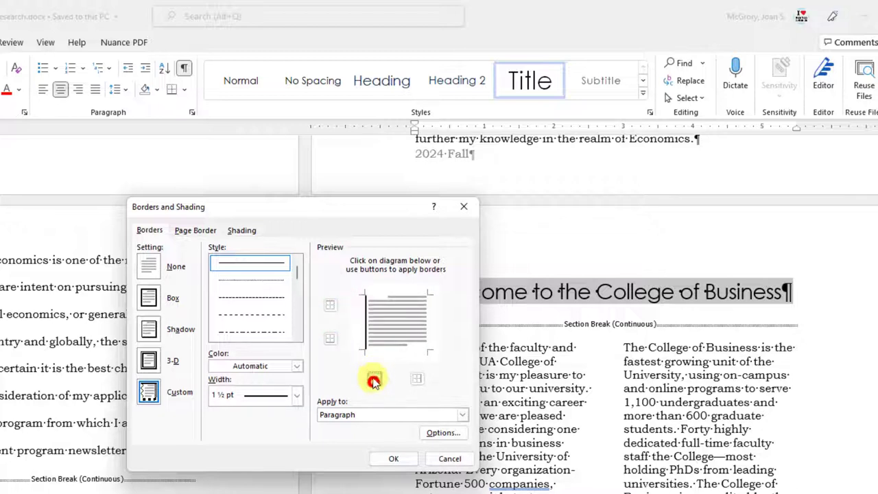
{"action": "left_click", "coordinate": [374, 379]}
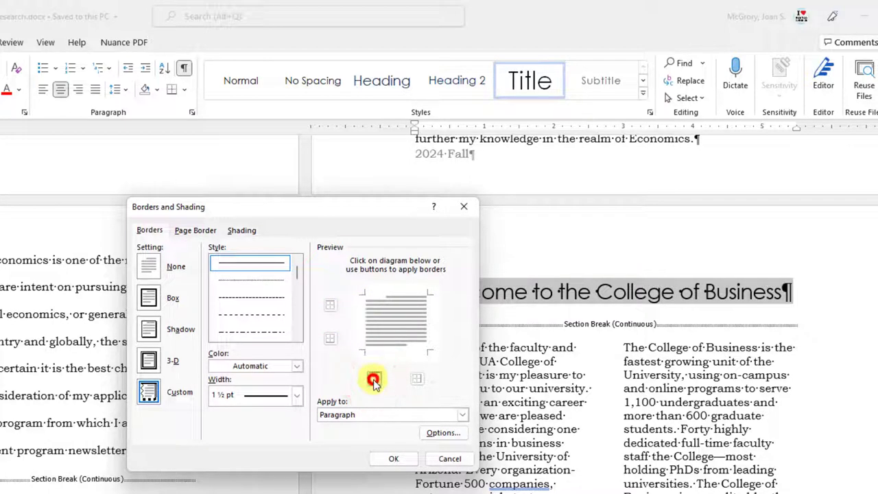
{"action": "left_click", "coordinate": [417, 382]}
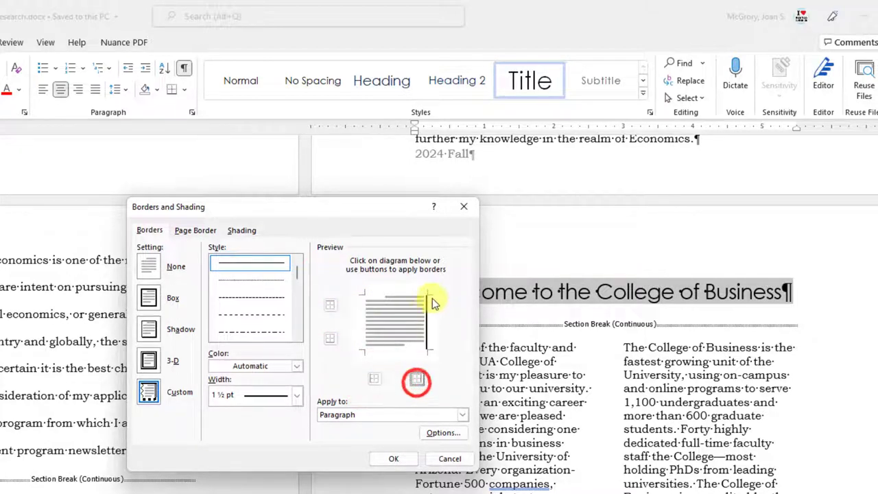
{"action": "left_click", "coordinate": [420, 381]}
Apply only a bottom border to the "Welcome to the College of Business" title paragraph.
{"action": "left_click", "coordinate": [330, 340]}
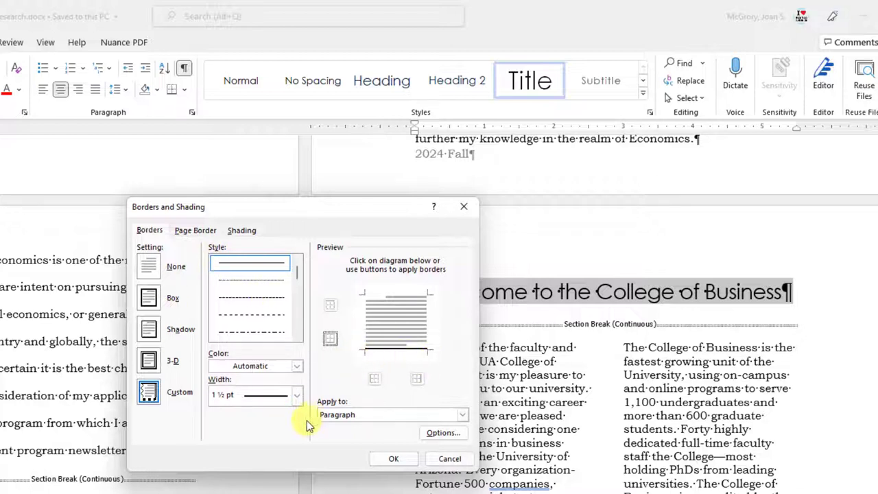
{"action": "left_click", "coordinate": [403, 463]}
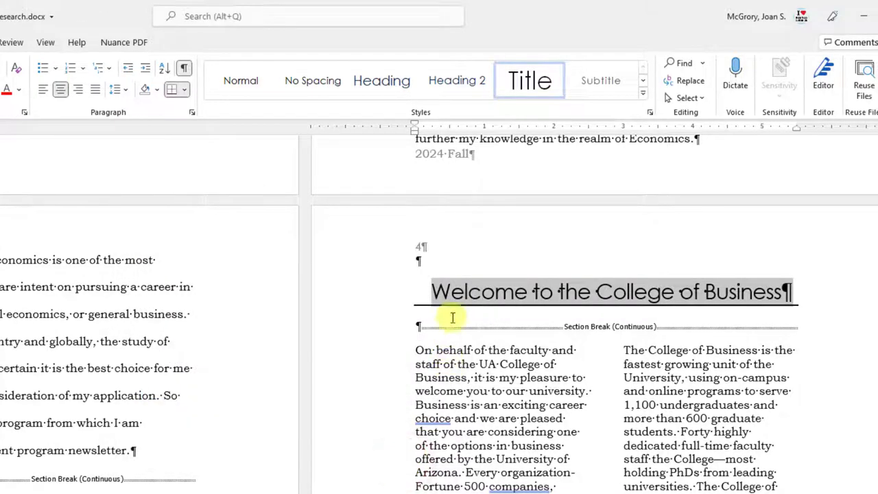
Save the research document and read step 14 in the instructions document.
{"action": "left_click", "coordinate": [478, 395]}
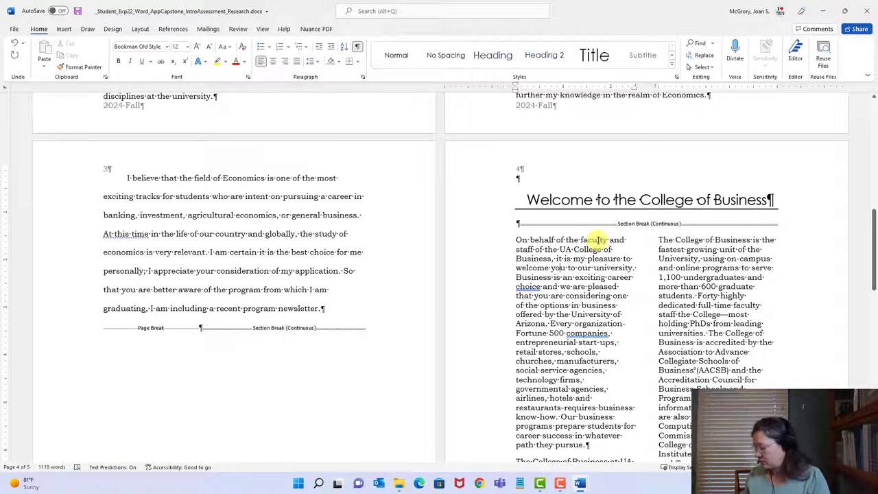
{"action": "left_click", "coordinate": [79, 11]}
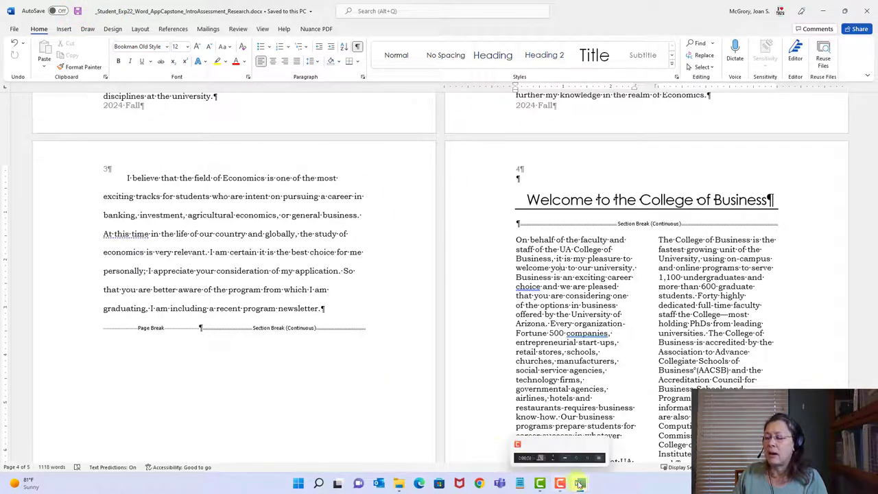
{"action": "mouse_move", "coordinate": [580, 486]}
{"action": "left_click", "coordinate": [550, 447]}
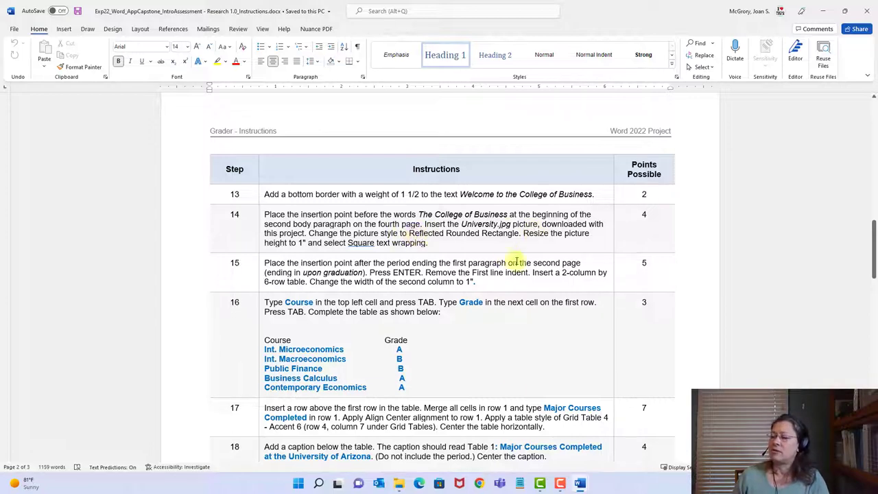
Return to the research document and place the insertion point before "The College of Business at UA" in the second body paragraph of page 4.
{"action": "mouse_move", "coordinate": [580, 484]}
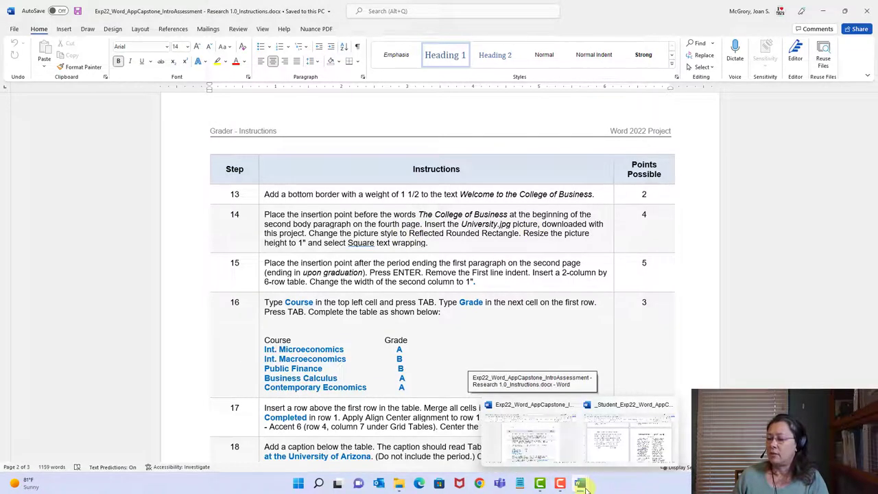
{"action": "left_click", "coordinate": [622, 455]}
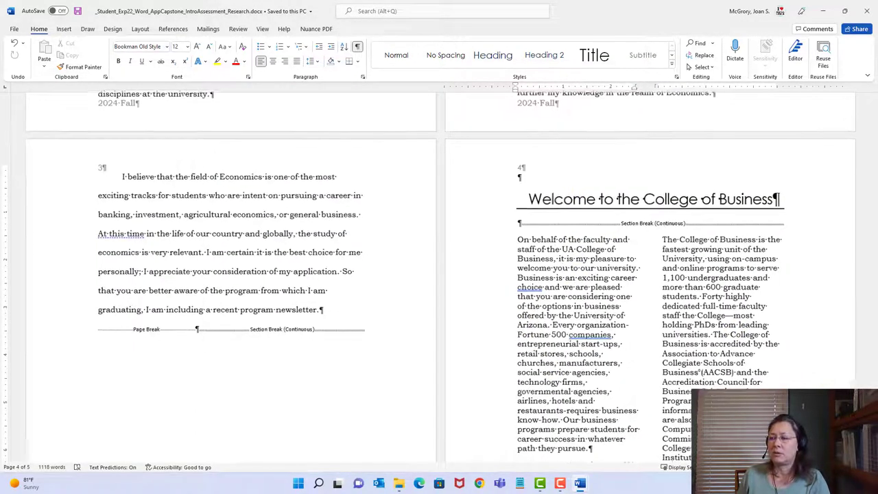
{"action": "scroll", "coordinate": [439, 274], "scroll_direction": "up", "scroll_amount": 3, "text": "ctrl"}
{"action": "scroll", "coordinate": [439, 275], "scroll_direction": "up", "scroll_amount": 1, "text": "ctrl"}
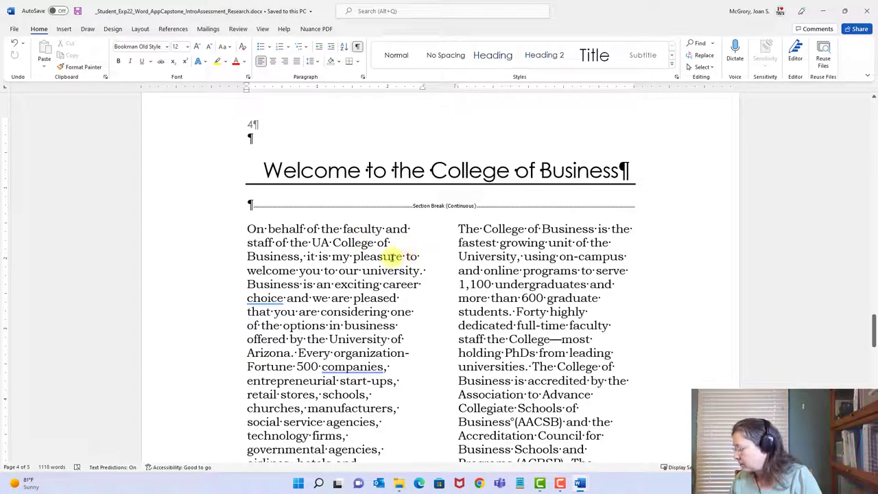
{"action": "scroll", "coordinate": [385, 264], "scroll_direction": "down", "scroll_amount": 8}
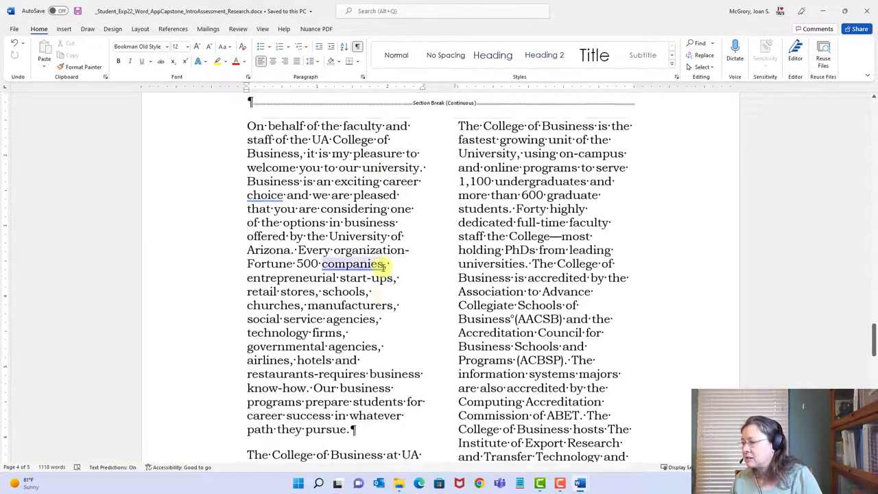
{"action": "scroll", "coordinate": [382, 270], "scroll_direction": "down", "scroll_amount": 1}
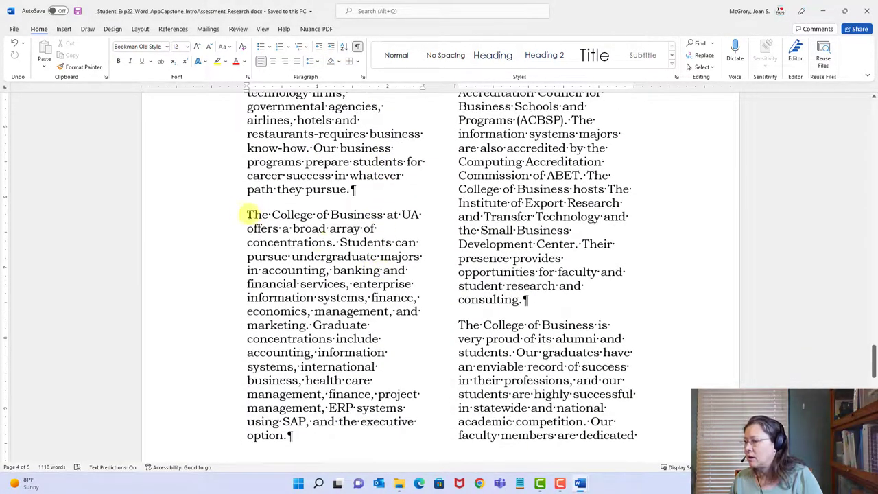
{"action": "left_click", "coordinate": [246, 213]}
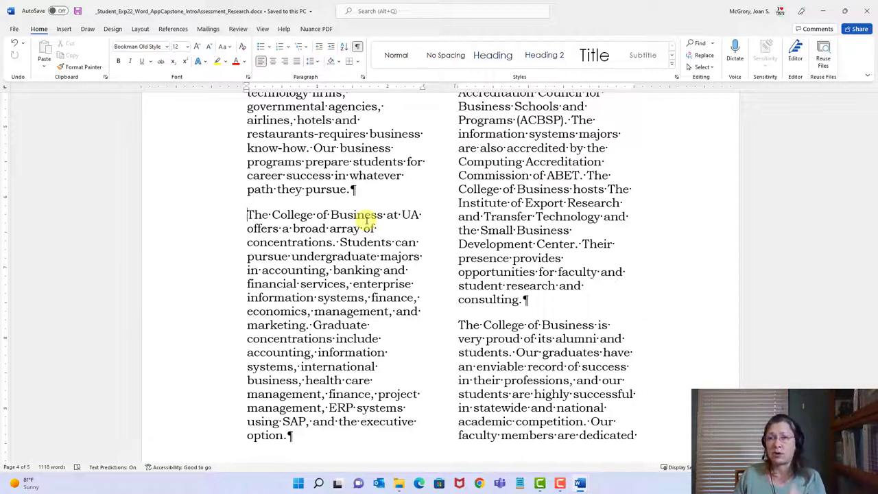
Insert the University.jpg picture from the Word-Capstone folder on the Desktop at the insertion point.
{"action": "left_click", "coordinate": [63, 30]}
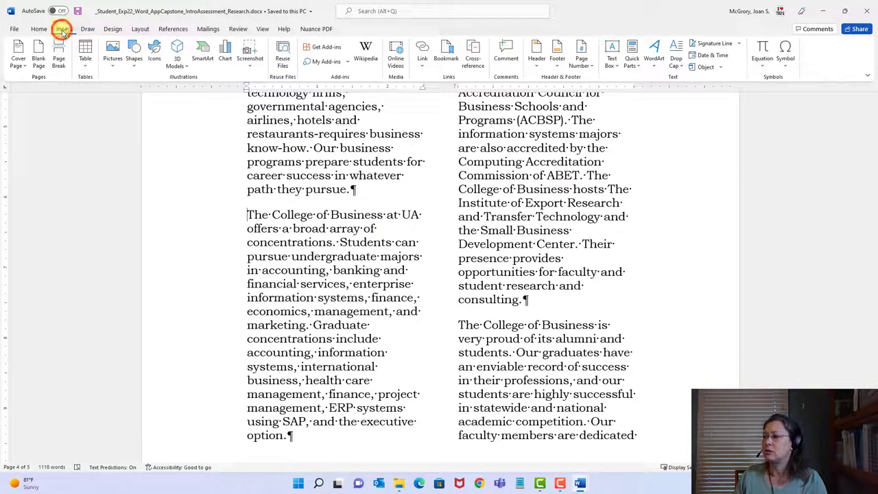
{"action": "left_click", "coordinate": [115, 69]}
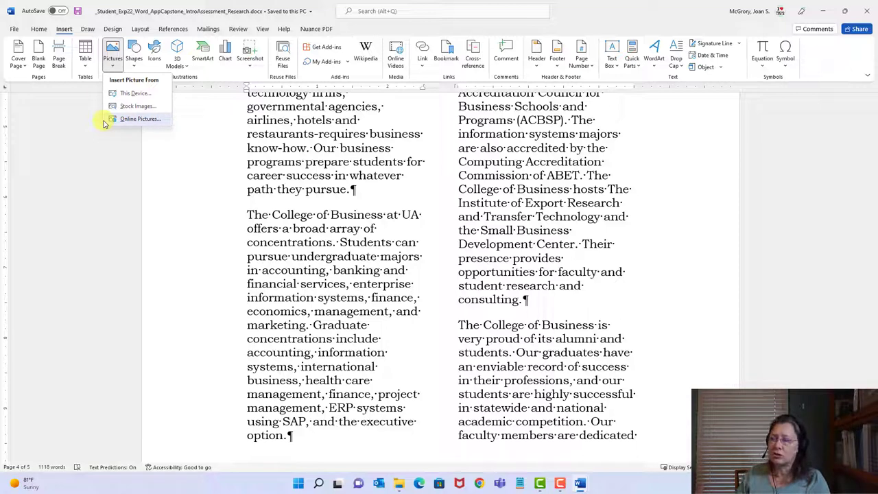
{"action": "left_click", "coordinate": [127, 96]}
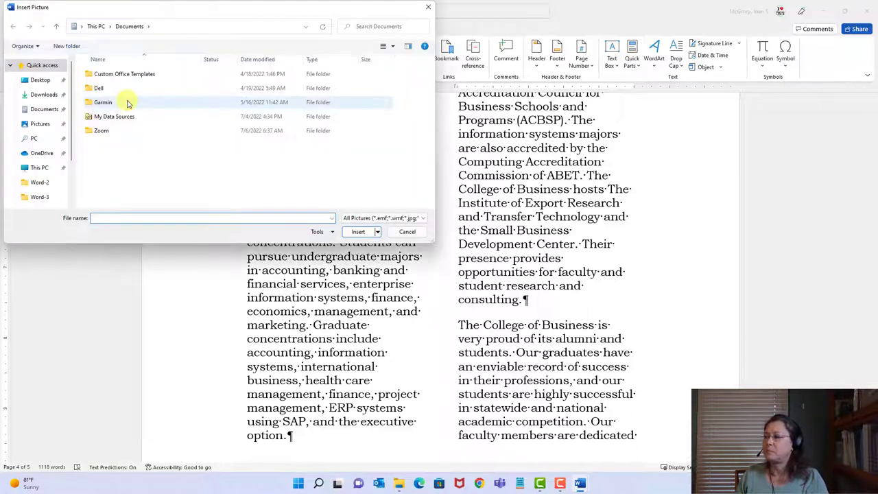
{"action": "left_click", "coordinate": [43, 85]}
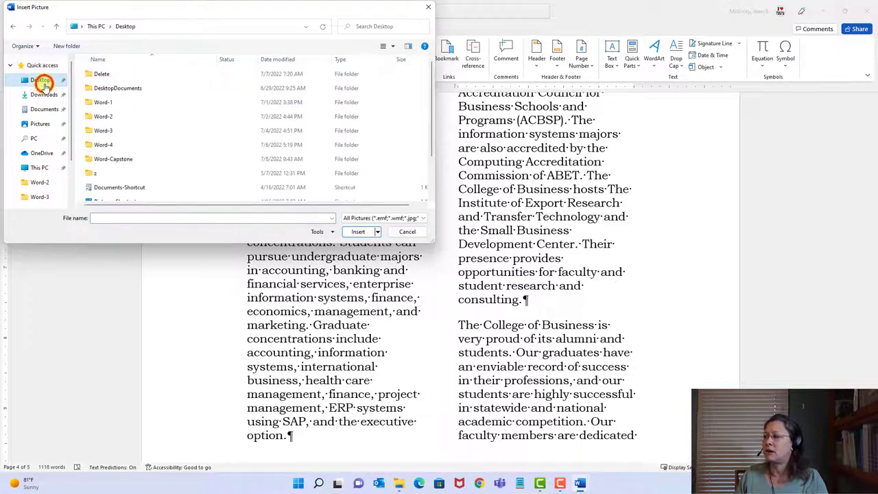
{"action": "double_click", "coordinate": [119, 163]}
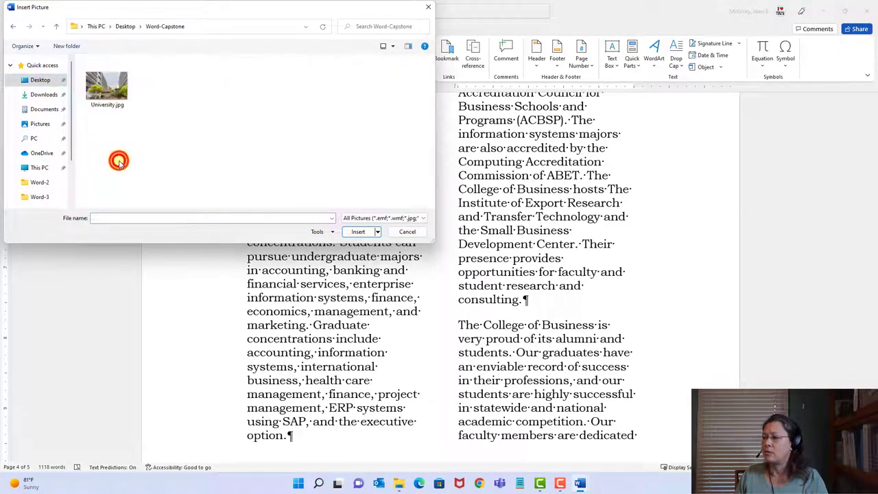
{"action": "left_click", "coordinate": [112, 100]}
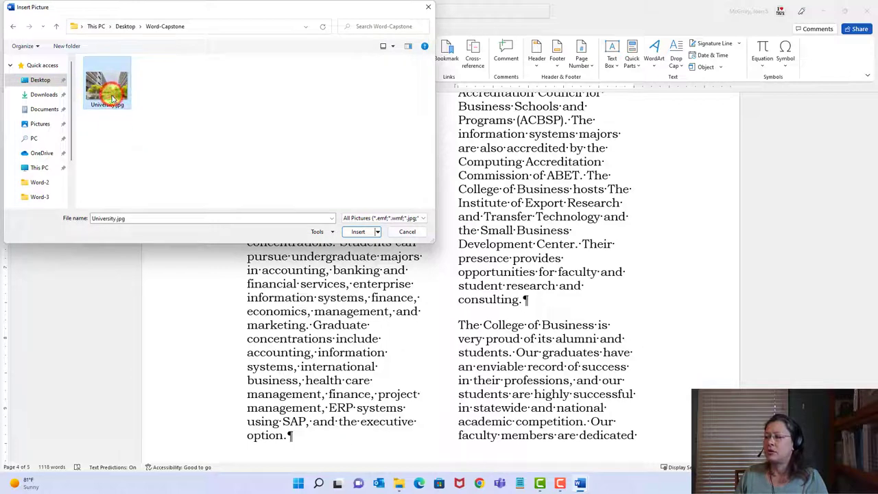
{"action": "left_click", "coordinate": [359, 231]}
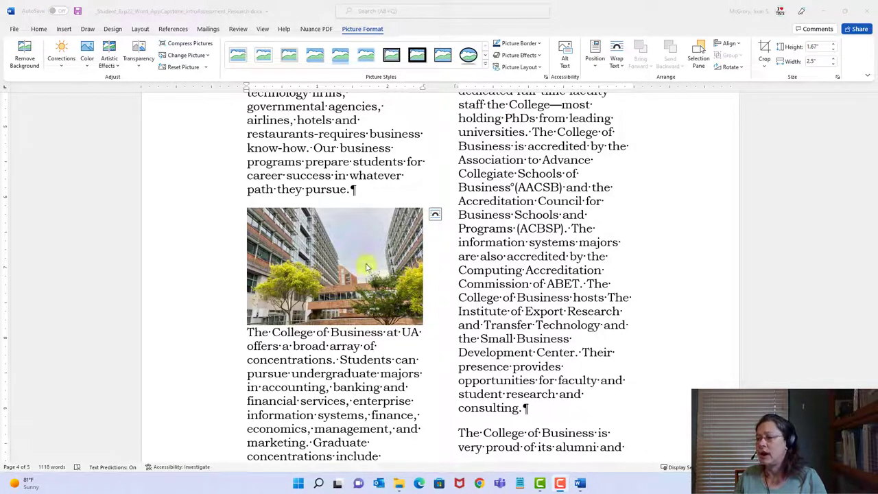
Apply the Reflected Rounded Rectangle picture style to the university picture.
{"action": "left_click", "coordinate": [358, 227]}
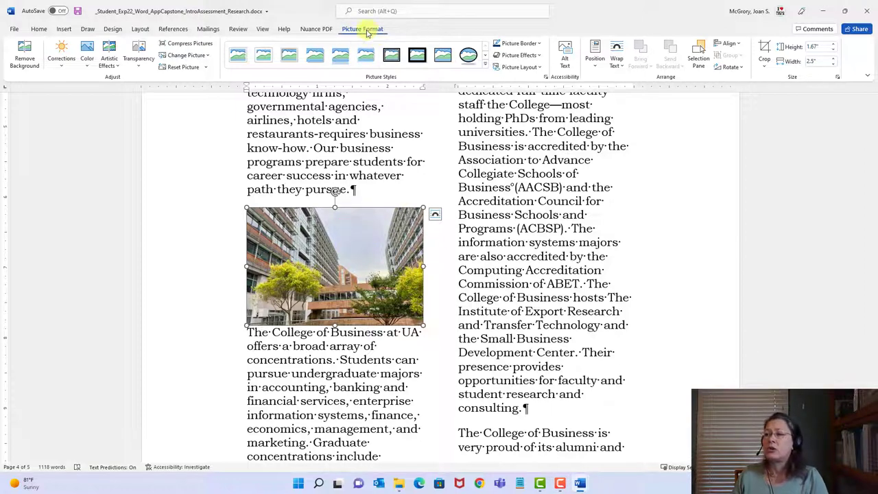
{"action": "left_click_drag", "start_coordinate": [330, 22], "coordinate": [395, 40]}
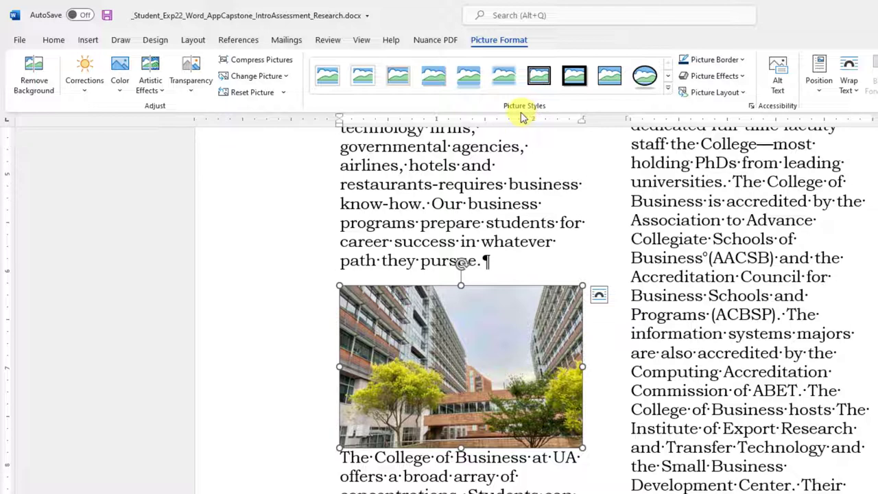
{"action": "left_click", "coordinate": [328, 76]}
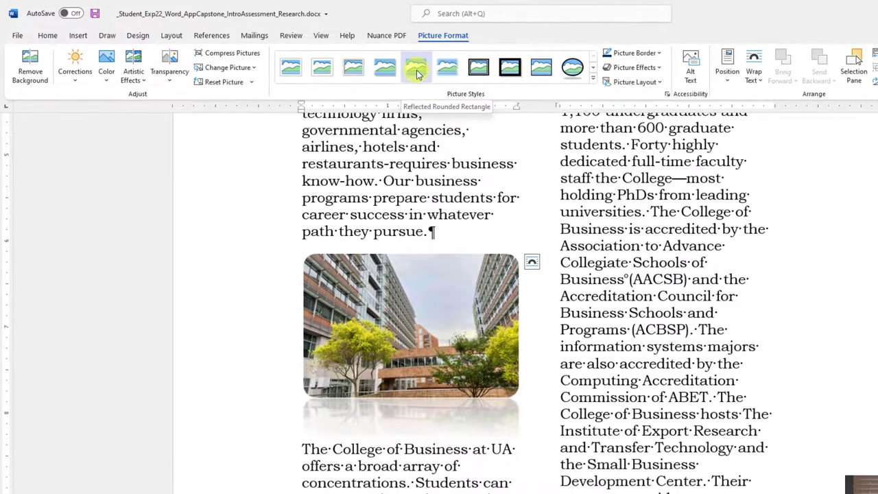
{"action": "left_click", "coordinate": [416, 70]}
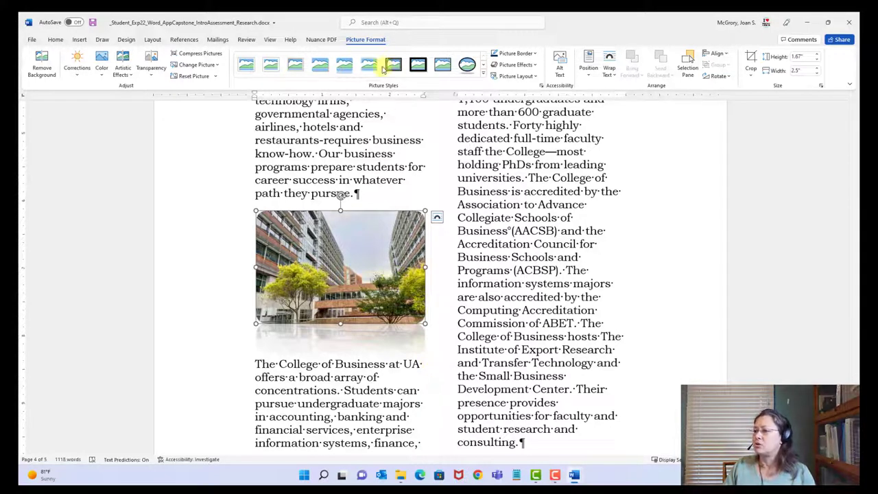
Set the university picture's height to 1" and its text wrapping to Square.
{"action": "left_click", "coordinate": [805, 56]}
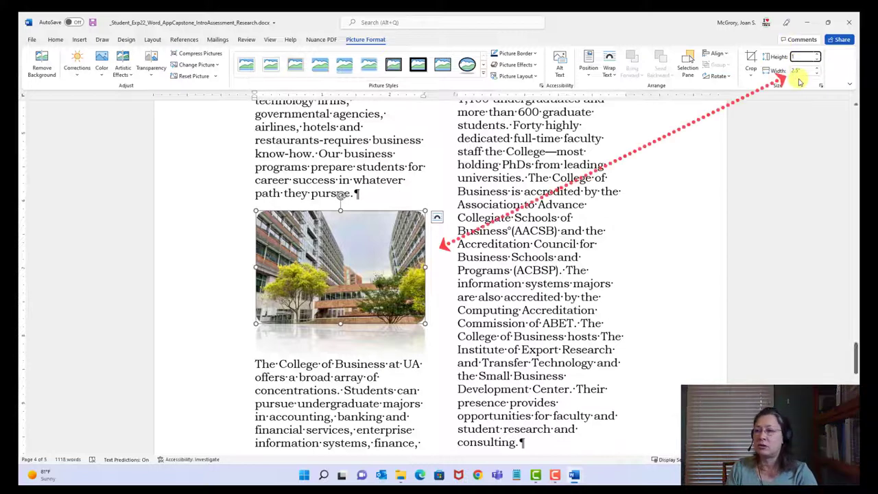
{"action": "key", "text": "Return"}
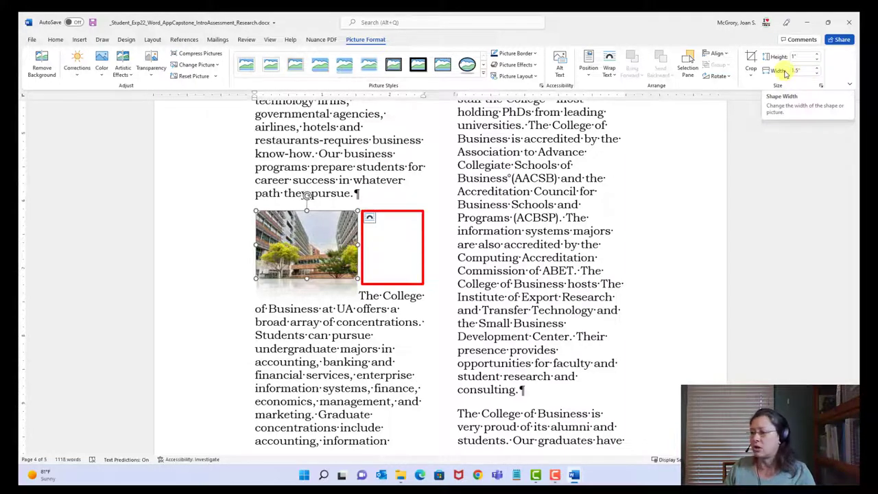
{"action": "left_click", "coordinate": [369, 219]}
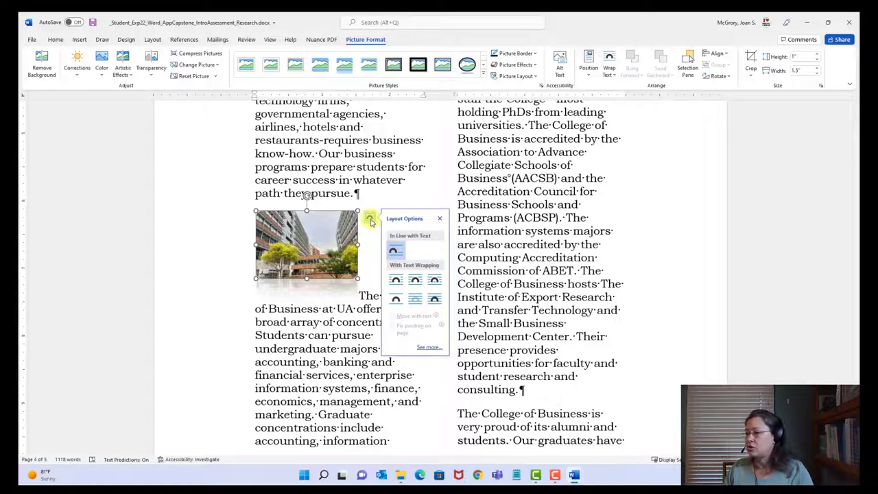
{"action": "left_click", "coordinate": [396, 281]}
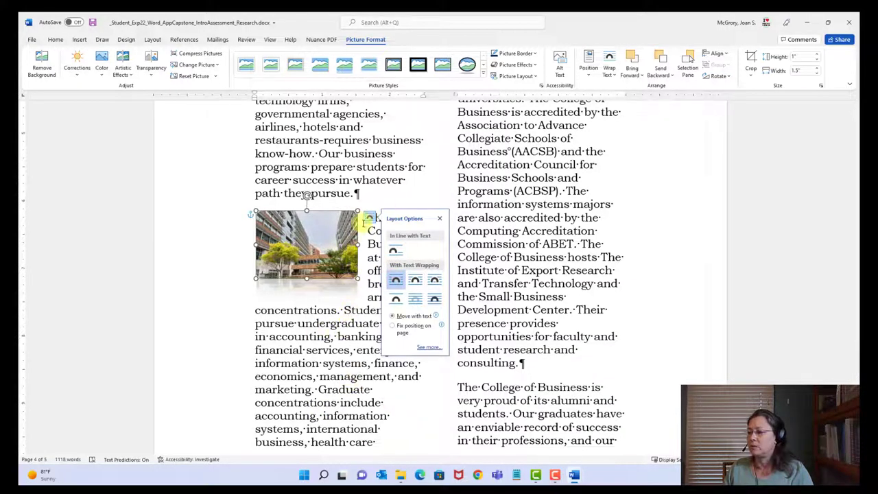
{"action": "left_click", "coordinate": [369, 218]}
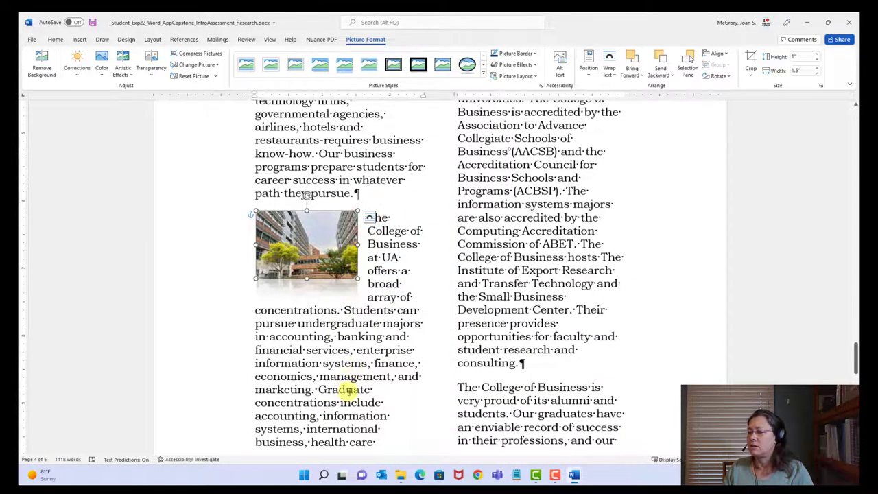
Deselect the picture and save the research document, then read step 15 in the instructions document.
{"action": "left_click", "coordinate": [348, 388]}
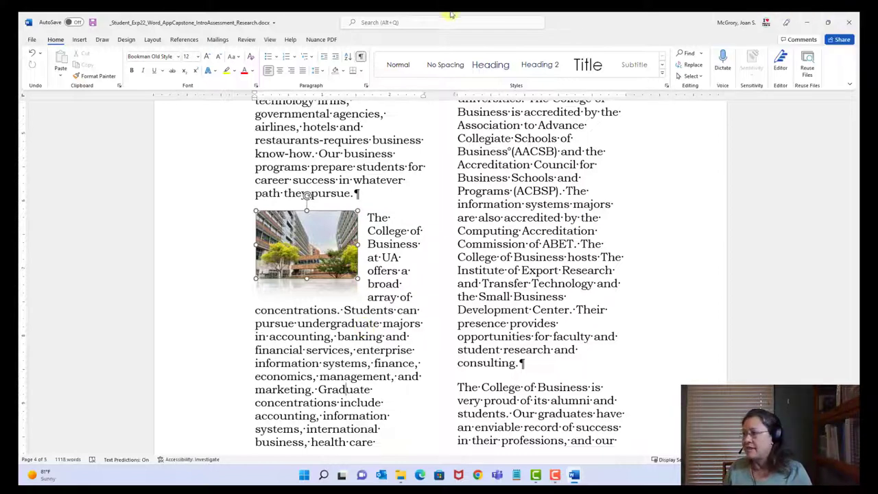
{"action": "left_click", "coordinate": [93, 24]}
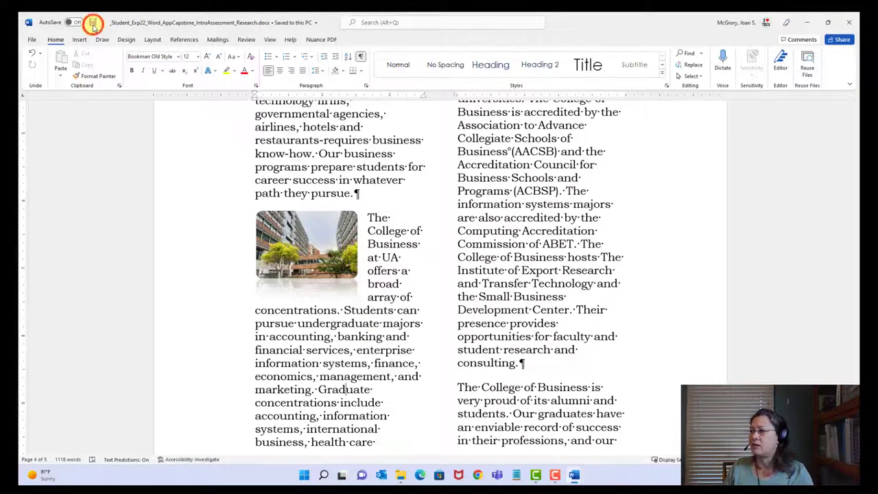
{"action": "mouse_move", "coordinate": [574, 478]}
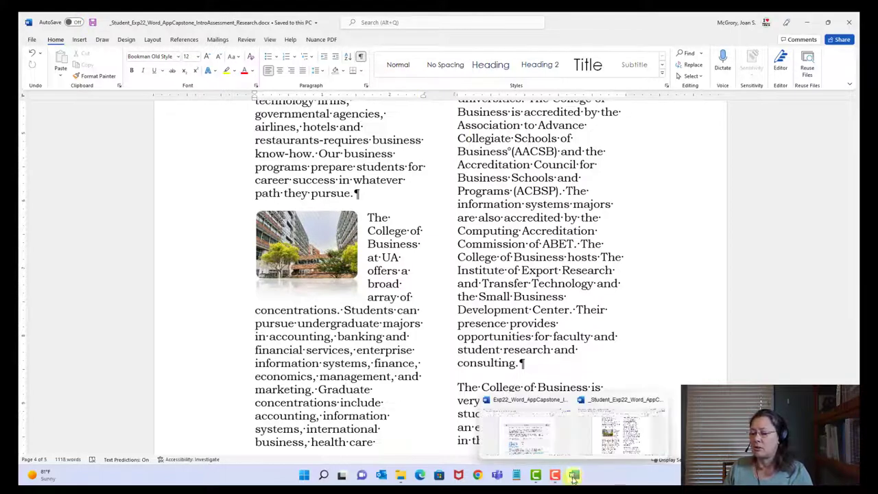
{"action": "left_click", "coordinate": [539, 437]}
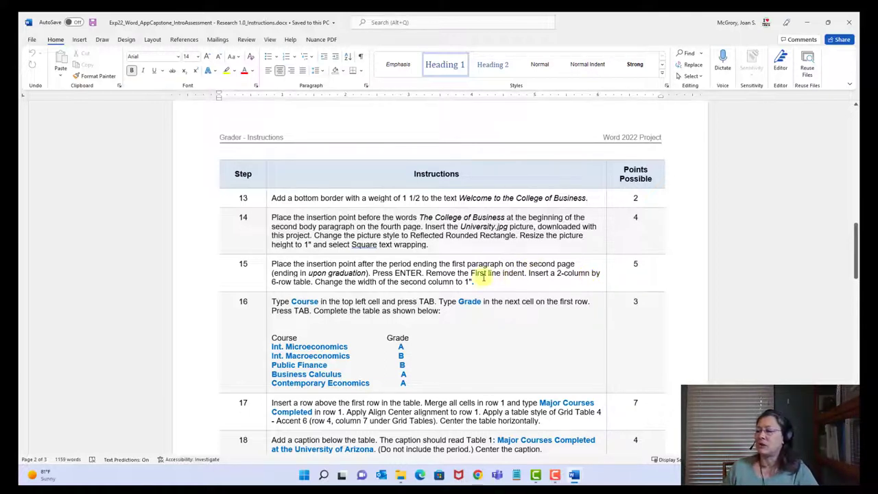
Return to the research document and place the insertion point after "upon graduation." at the end of page 2's first paragraph.
{"action": "mouse_move", "coordinate": [578, 476]}
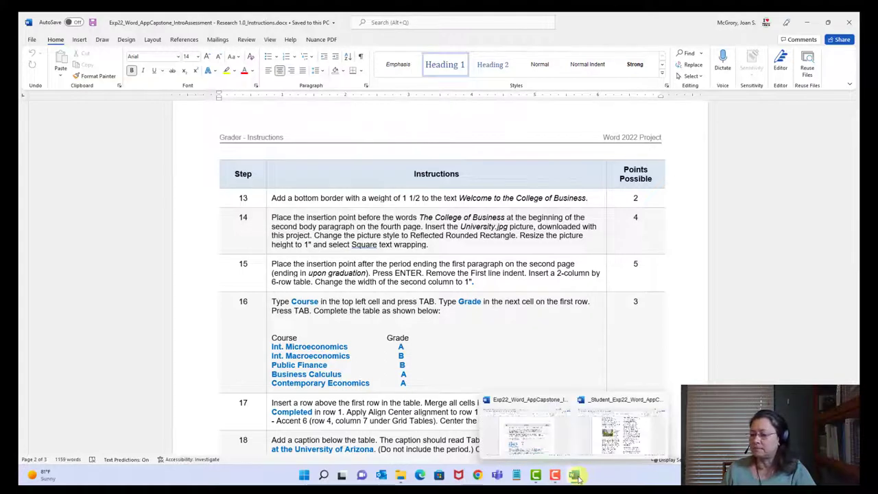
{"action": "left_click", "coordinate": [616, 439]}
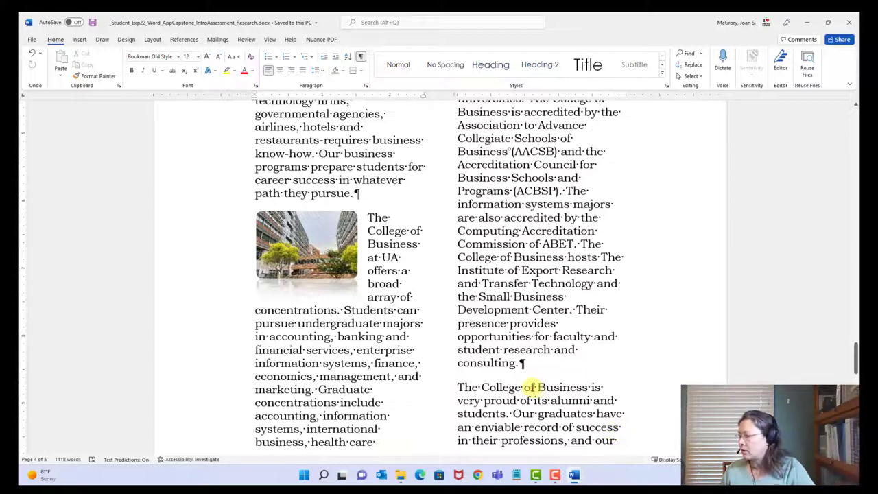
{"action": "scroll", "coordinate": [532, 391], "scroll_direction": "up", "scroll_amount": 12}
{"action": "scroll", "coordinate": [532, 393], "scroll_direction": "up", "scroll_amount": 10}
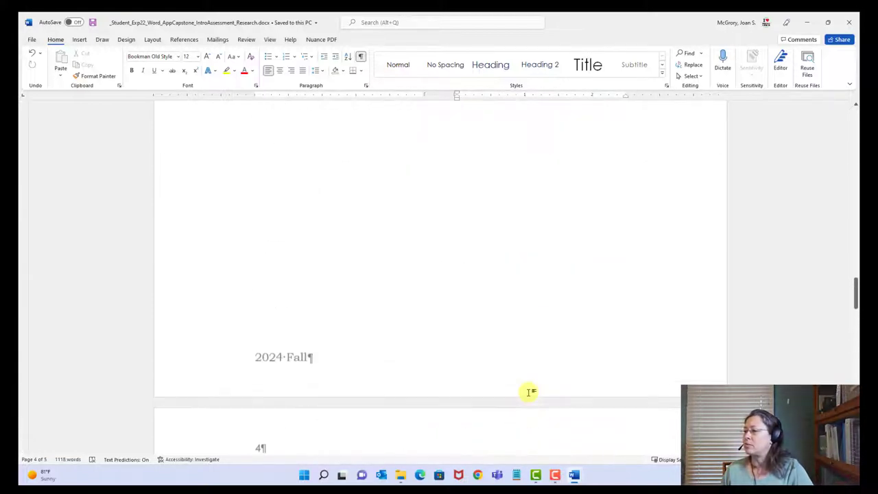
{"action": "scroll", "coordinate": [529, 392], "scroll_direction": "up", "scroll_amount": 10}
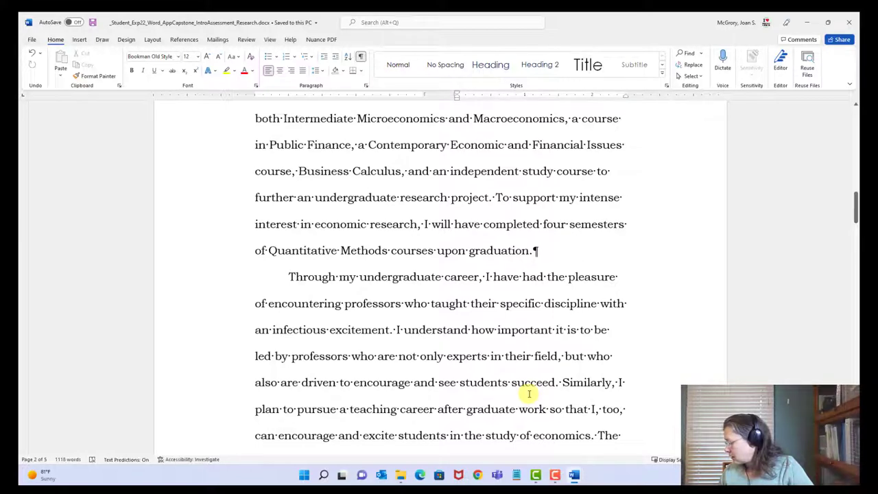
{"action": "scroll", "coordinate": [528, 394], "scroll_direction": "up", "scroll_amount": 5}
{"action": "scroll", "coordinate": [528, 394], "scroll_direction": "down", "scroll_amount": 2}
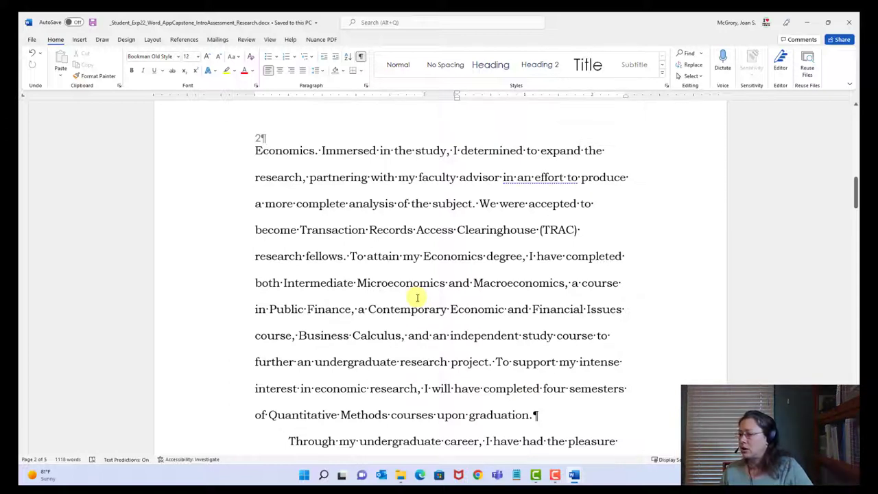
{"action": "left_click_drag", "start_coordinate": [415, 415], "coordinate": [535, 418]}
{"action": "left_click", "coordinate": [535, 416]}
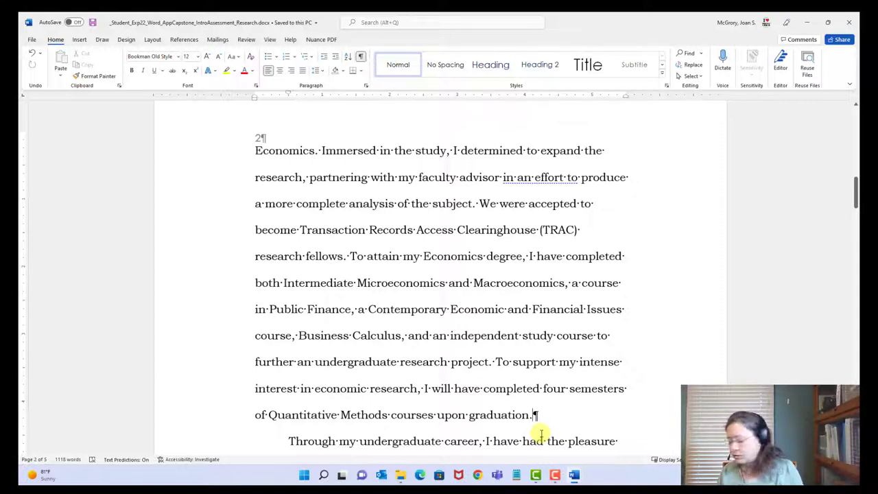
Add a blank paragraph after "upon graduation." on page 2 and remove its first-line indent.
{"action": "key", "text": "ctrl+z"}
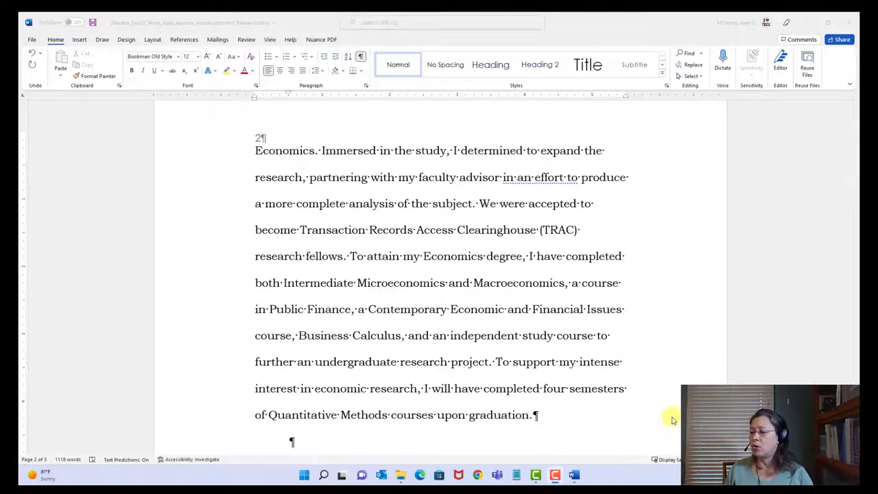
{"action": "scroll", "coordinate": [674, 416], "scroll_direction": "down", "scroll_amount": 3}
{"action": "scroll", "coordinate": [674, 416], "scroll_direction": "down", "scroll_amount": 4}
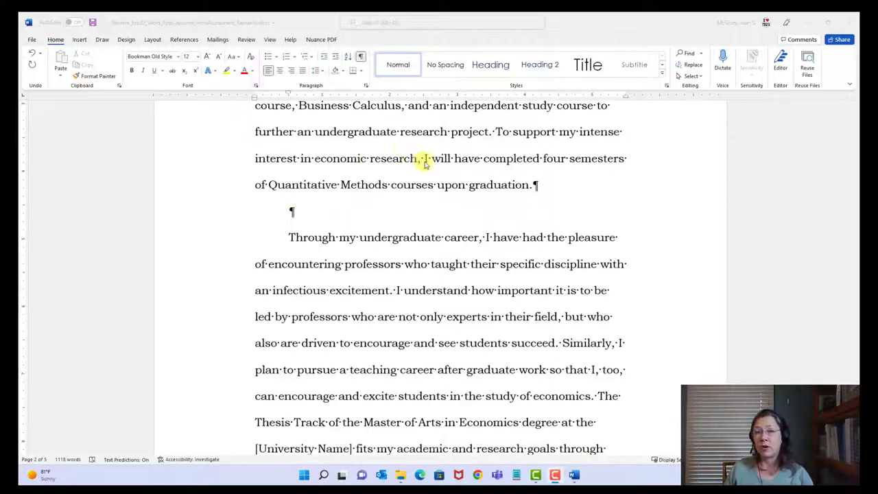
{"action": "left_click", "coordinate": [292, 216]}
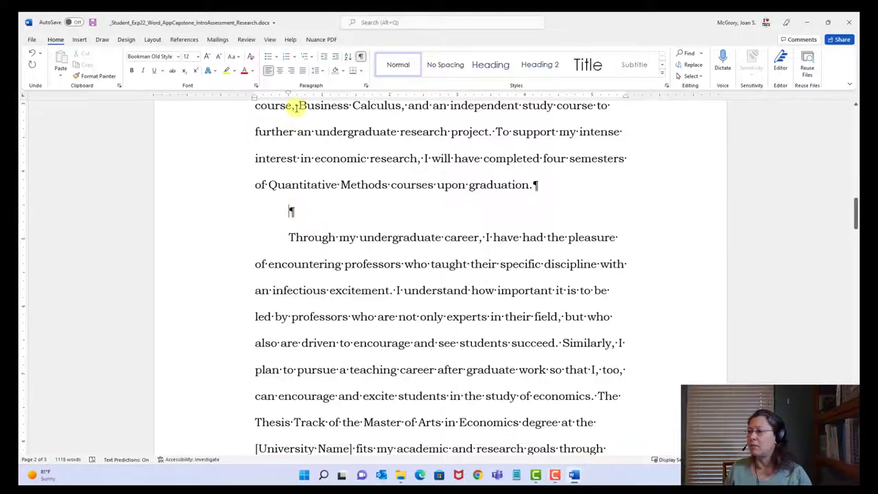
{"action": "mouse_move", "coordinate": [288, 92]}
{"action": "left_mouse_down"}
{"action": "mouse_move", "coordinate": [271, 87]}
{"action": "mouse_move", "coordinate": [255, 100]}
{"action": "left_mouse_up"}
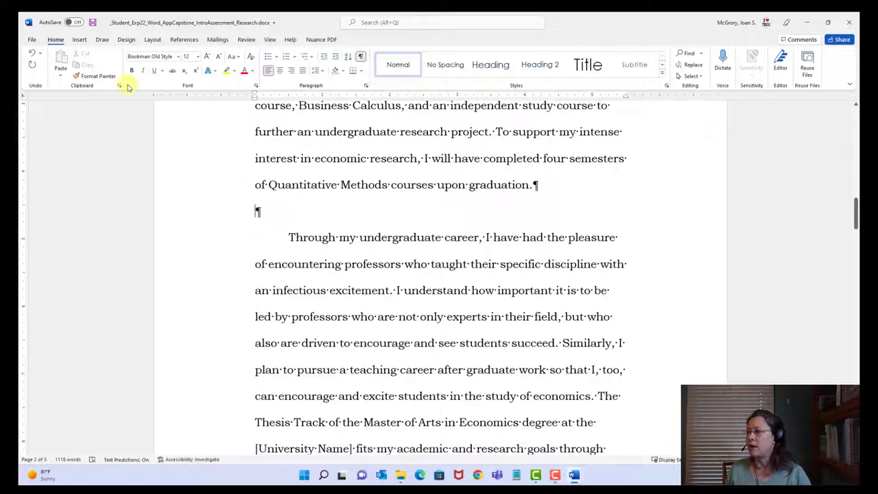
Insert a 2-column by 6-row table at the blank paragraph below "upon graduation.".
{"action": "left_click", "coordinate": [81, 40]}
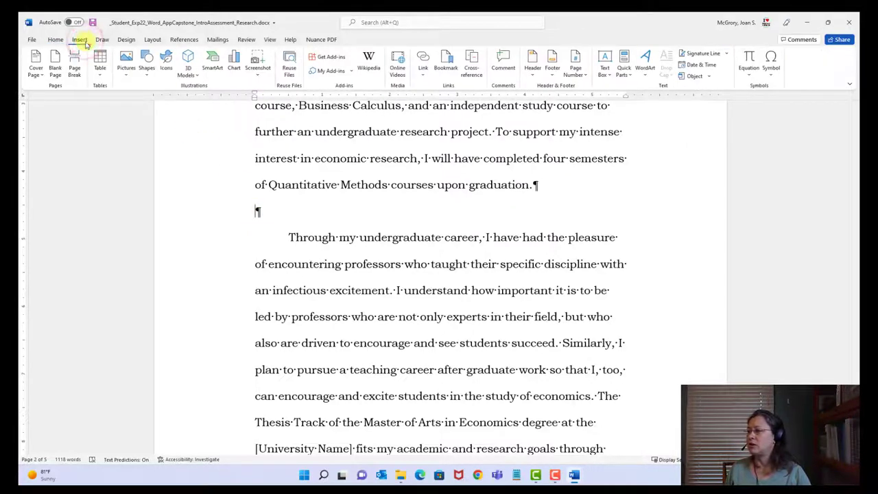
{"action": "left_click", "coordinate": [100, 67]}
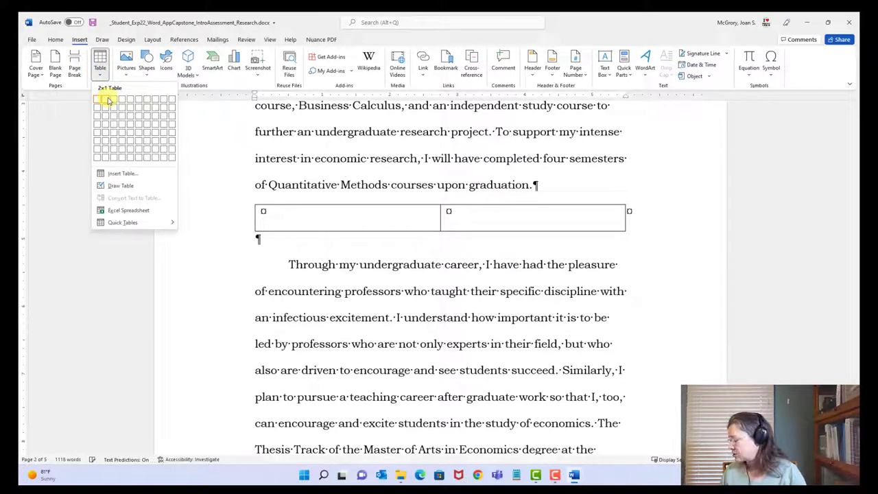
{"action": "left_click", "coordinate": [105, 142]}
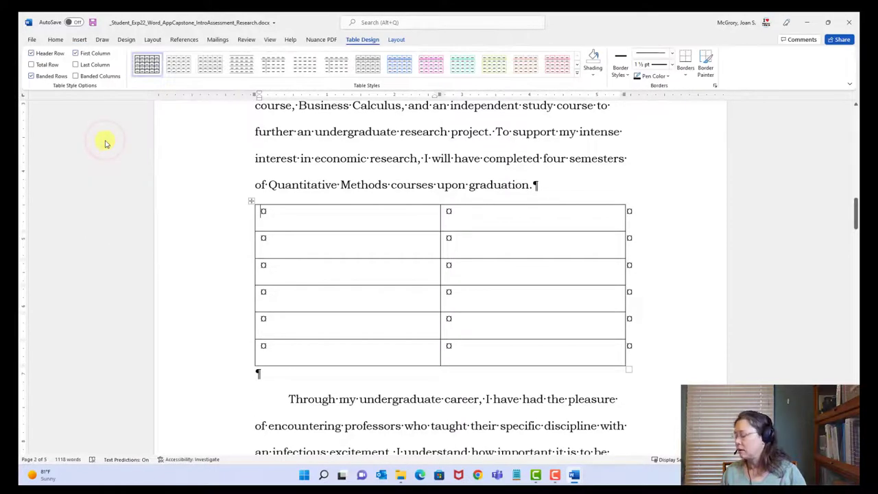
Set the preferred width of the table's second column to 1", then deselect the column.
{"action": "left_click", "coordinate": [499, 218]}
{"action": "left_click_drag", "start_coordinate": [499, 218], "coordinate": [503, 351]}
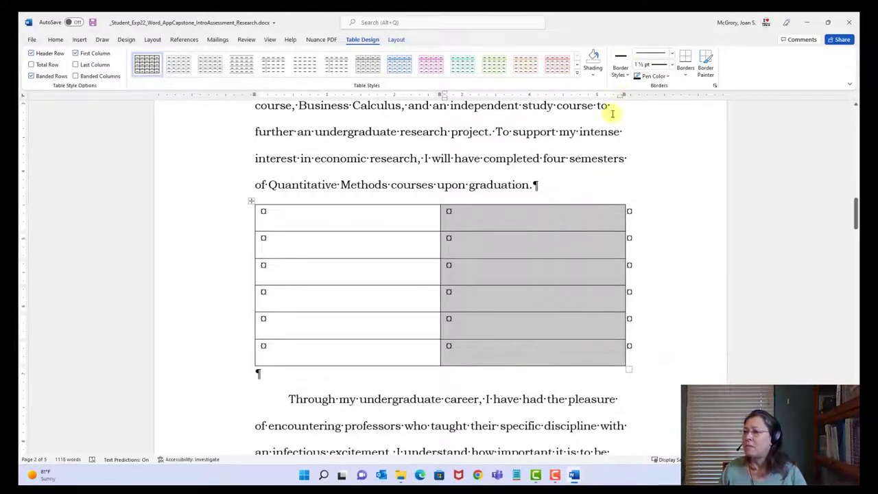
{"action": "right_click", "coordinate": [556, 239]}
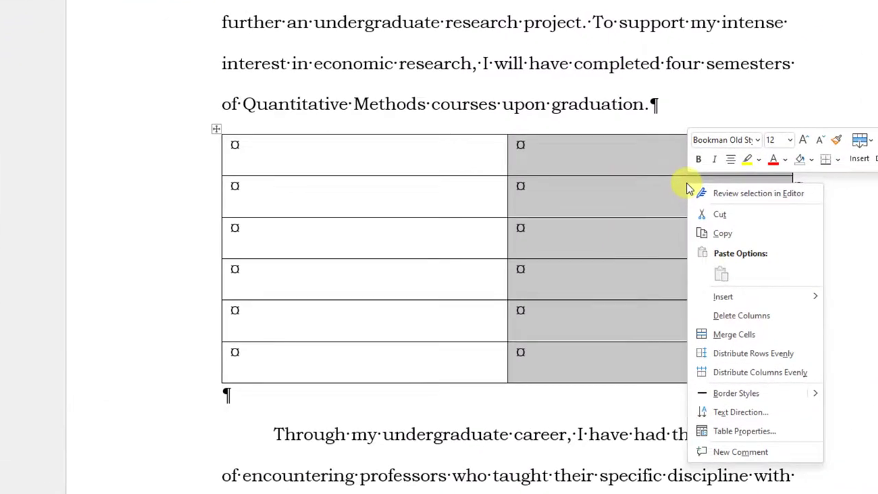
{"action": "left_click", "coordinate": [754, 433]}
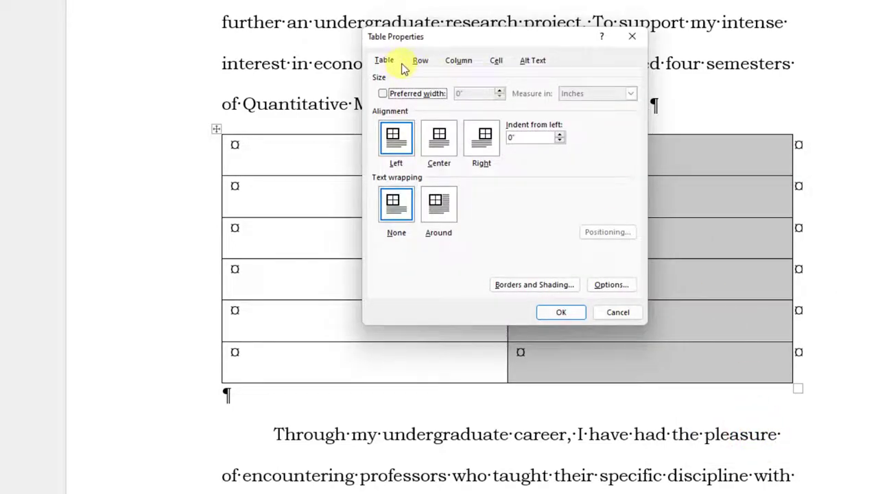
{"action": "left_click", "coordinate": [467, 67]}
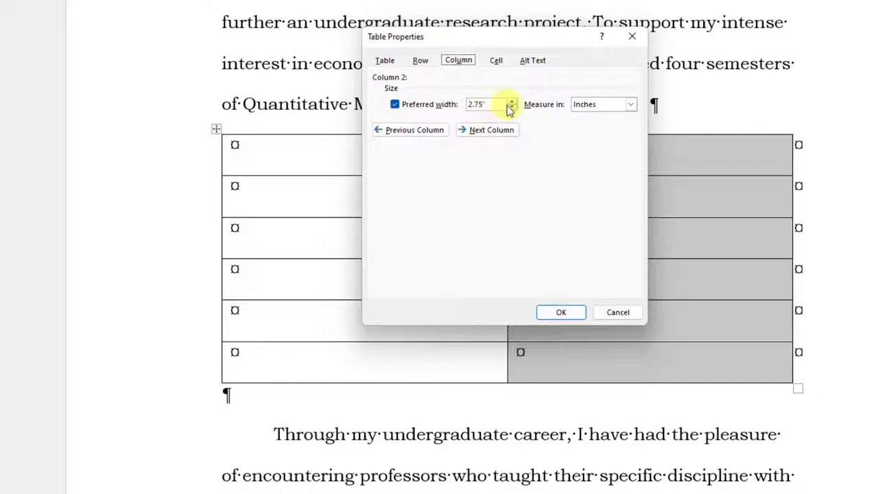
{"action": "left_click_drag", "start_coordinate": [489, 104], "coordinate": [461, 112]}
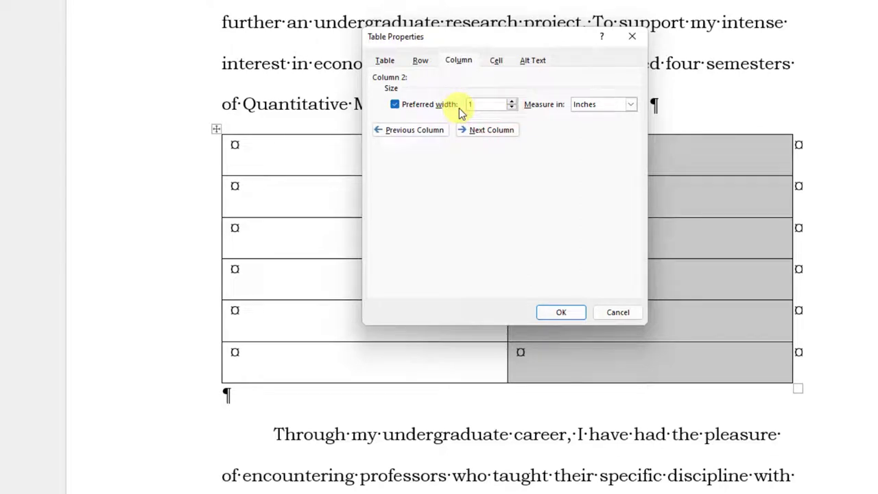
{"action": "key", "text": "Return"}
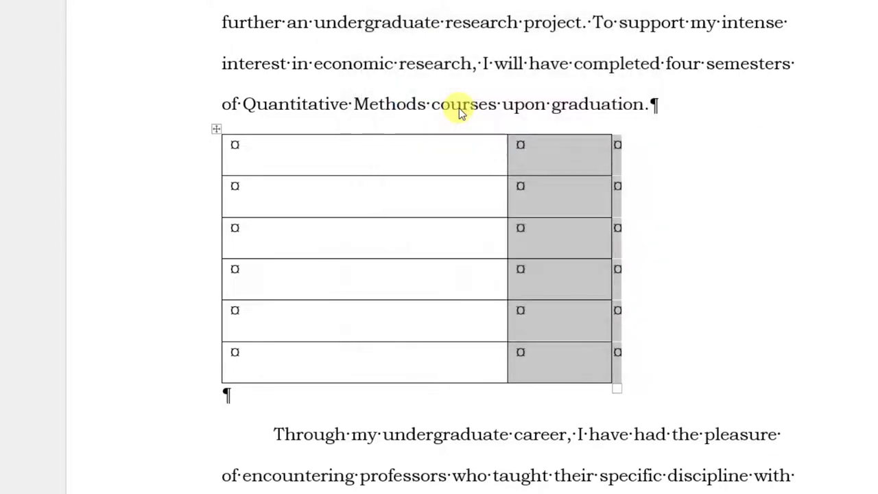
{"action": "left_click", "coordinate": [560, 199]}
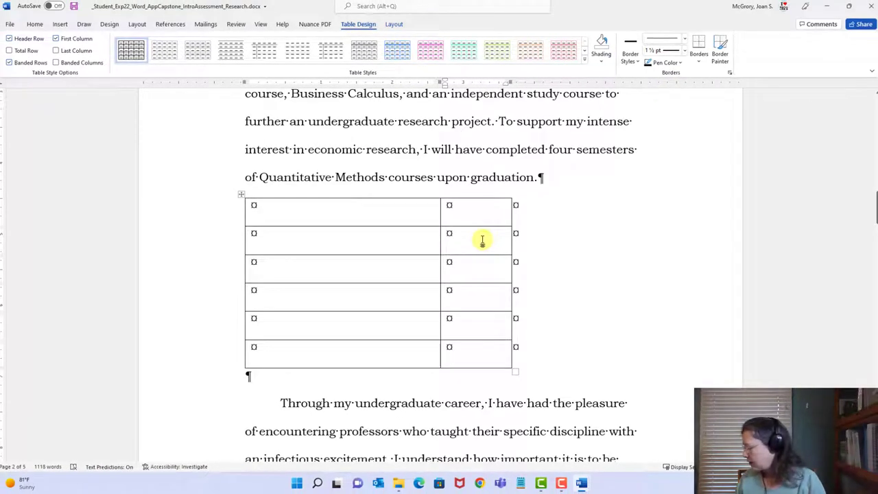
Save the research document and switch to the instructions document to read step 16.
{"action": "left_click", "coordinate": [74, 7]}
{"action": "mouse_move", "coordinate": [582, 484]}
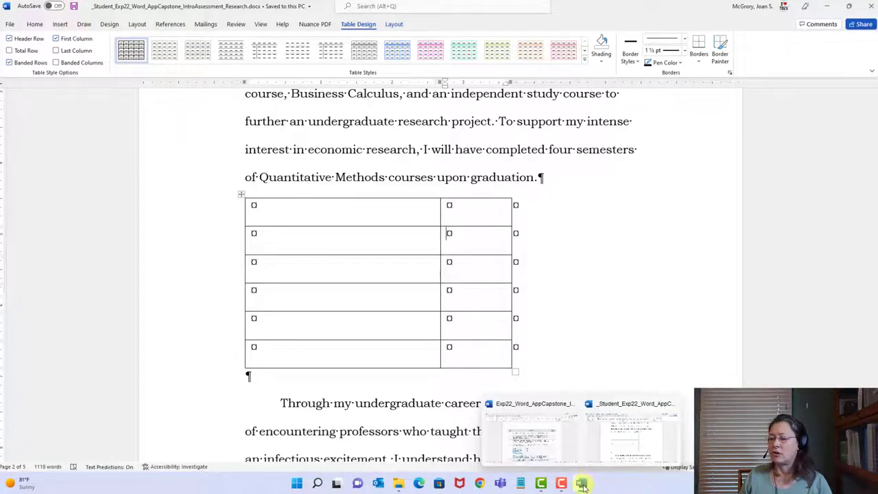
{"action": "left_click", "coordinate": [556, 436]}
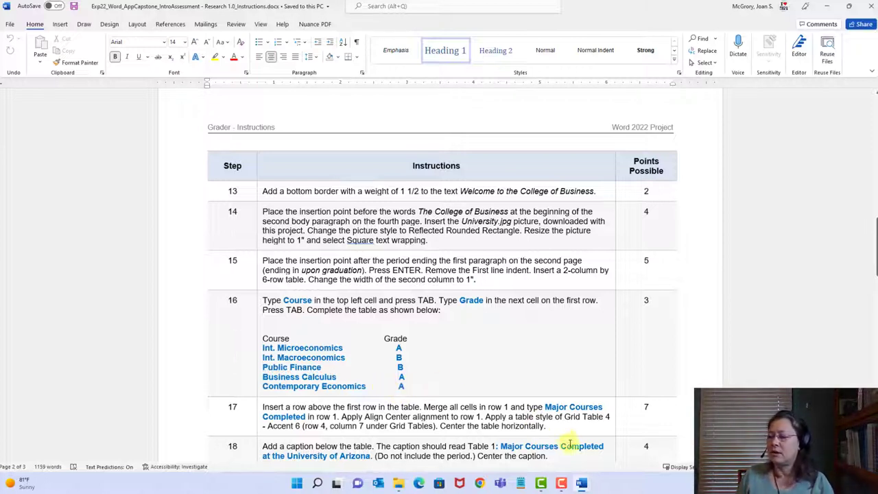
Return to the research document and enter the headings Course and Grade in the table's first row.
{"action": "mouse_move", "coordinate": [580, 483]}
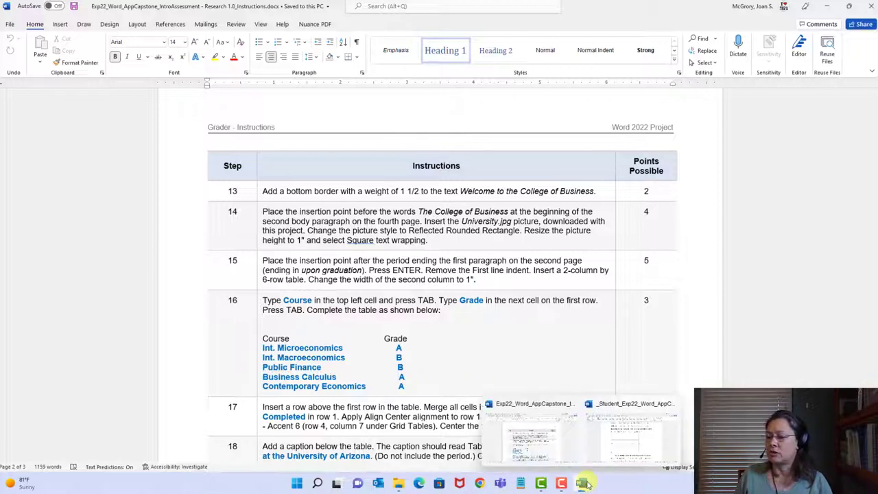
{"action": "left_click", "coordinate": [631, 434]}
{"action": "left_click", "coordinate": [314, 202]}
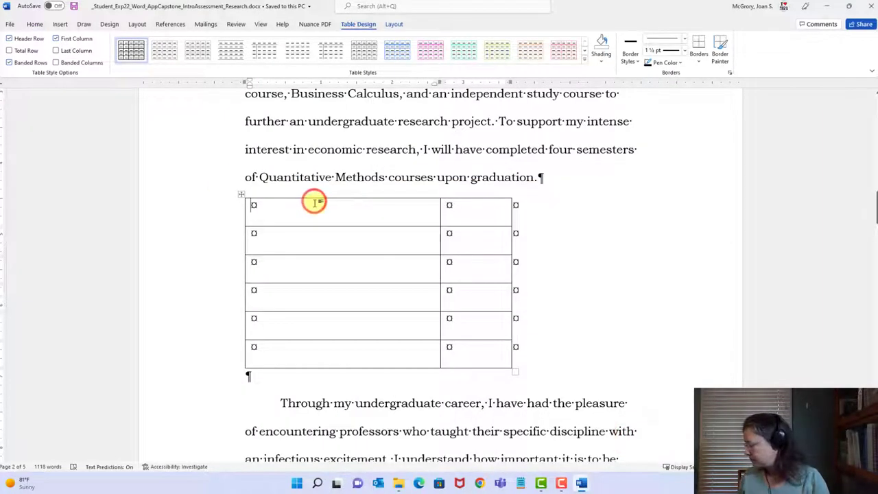
{"action": "type", "text": "Course"}
{"action": "key", "text": "Tab"}
{"action": "type", "text": "Gra"}
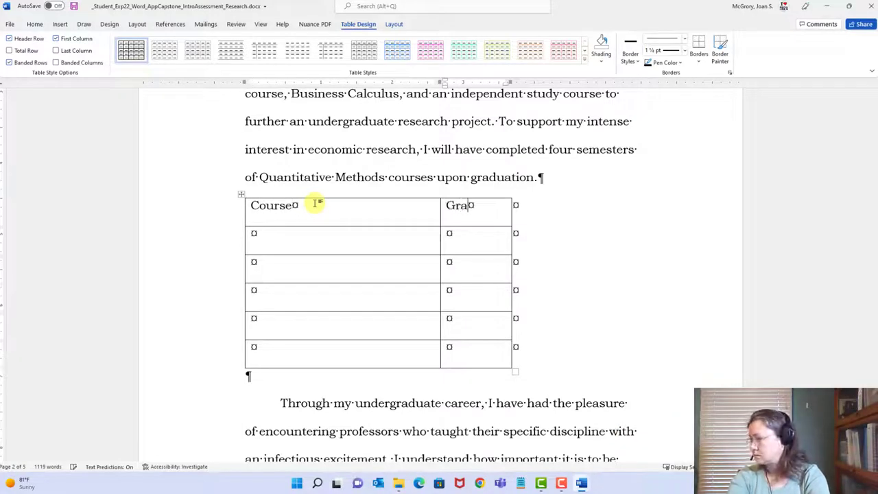
{"action": "type", "text": "de"}
{"action": "key", "text": "Tab"}
Fill the next two table rows with Int. Microeconomics, grade A, and Int. Macroeconomics, grade B.
{"action": "type", "text": "Int"}
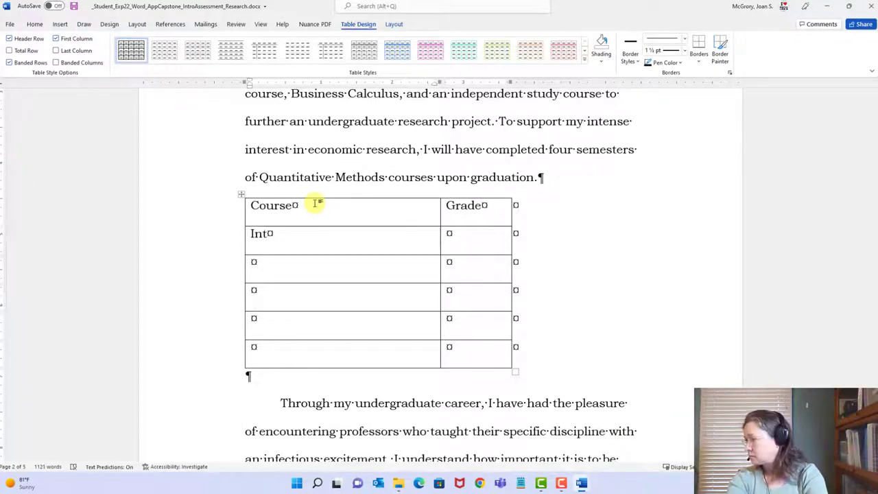
{"action": "type", "text": ". Microeconomics"}
{"action": "key", "text": "Tab"}
{"action": "type", "text": "A"}
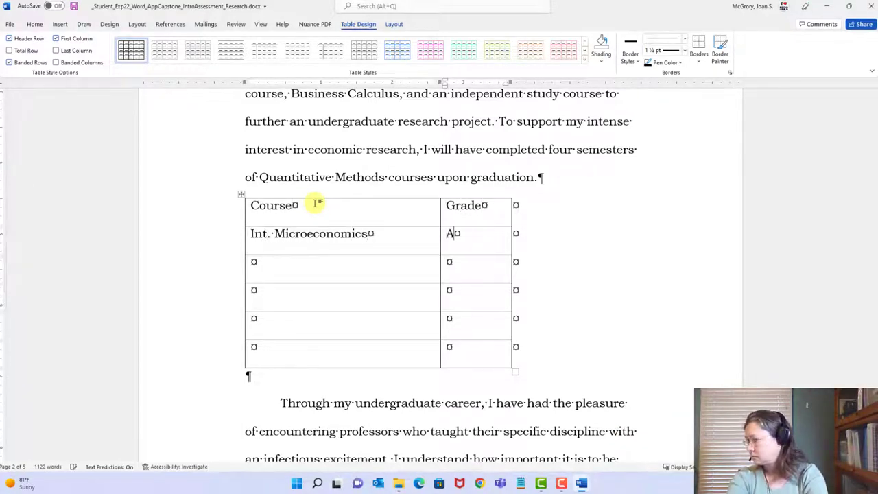
{"action": "type", "text": "Int. Macroeconomics"}
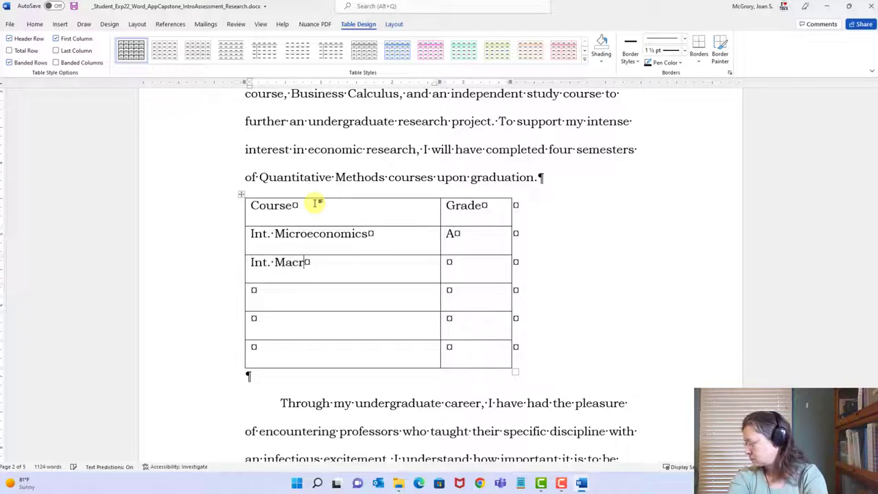
{"action": "key", "text": "Tab"}
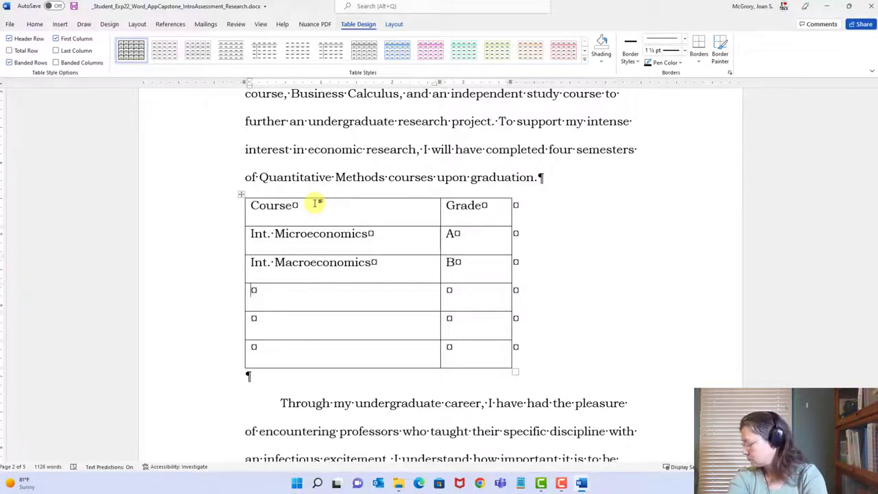
Fill the last three table rows with Public Finance, grade B; Business Calculus, grade A; and Contemporary Economics, grade A.
{"action": "type", "text": "Public Finance"}
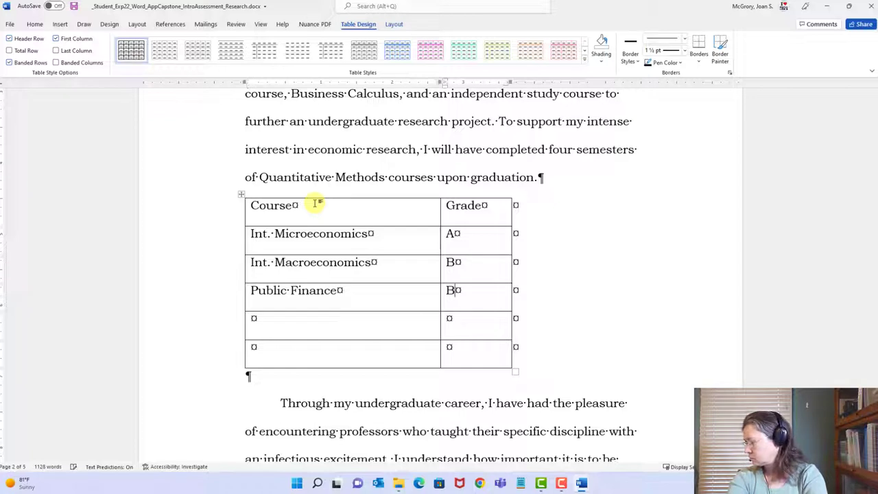
{"action": "type", "text": "Business Calculus"}
{"action": "key", "text": "Tab"}
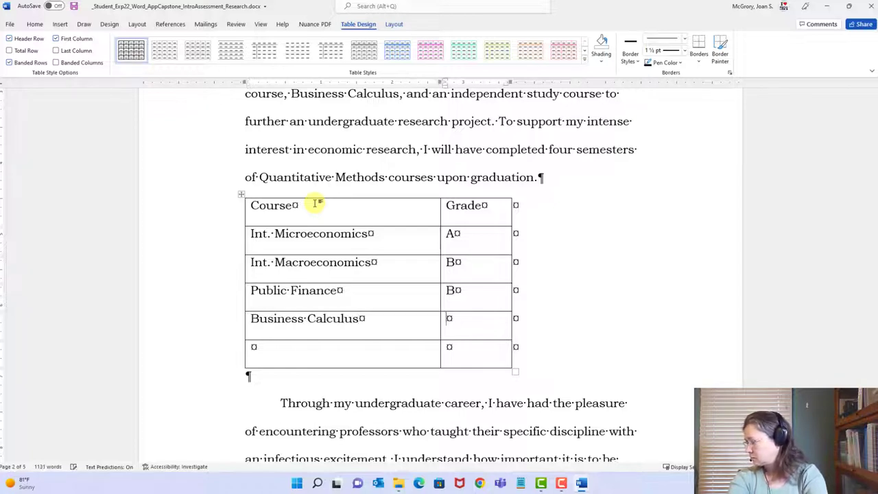
{"action": "type", "text": "A"}
{"action": "key", "text": "Tab"}
{"action": "type", "text": "Contemporary Economics"}
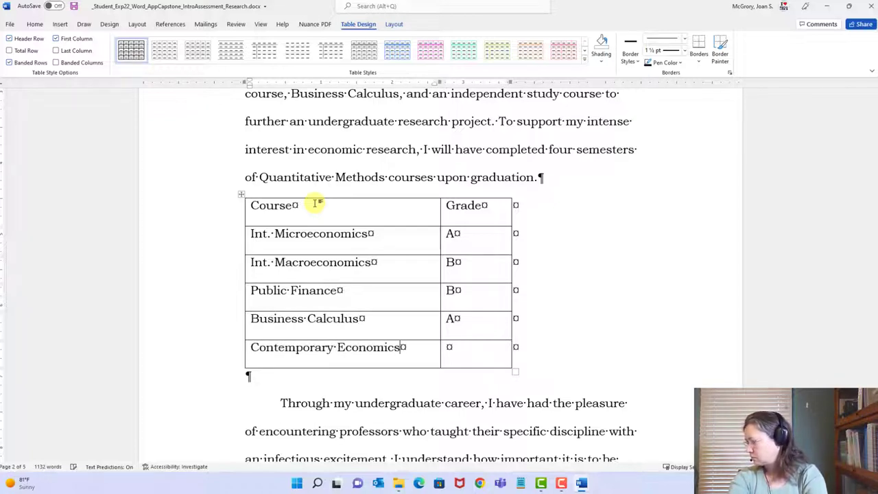
{"action": "key", "text": "Tab"}
{"action": "type", "text": "A"}
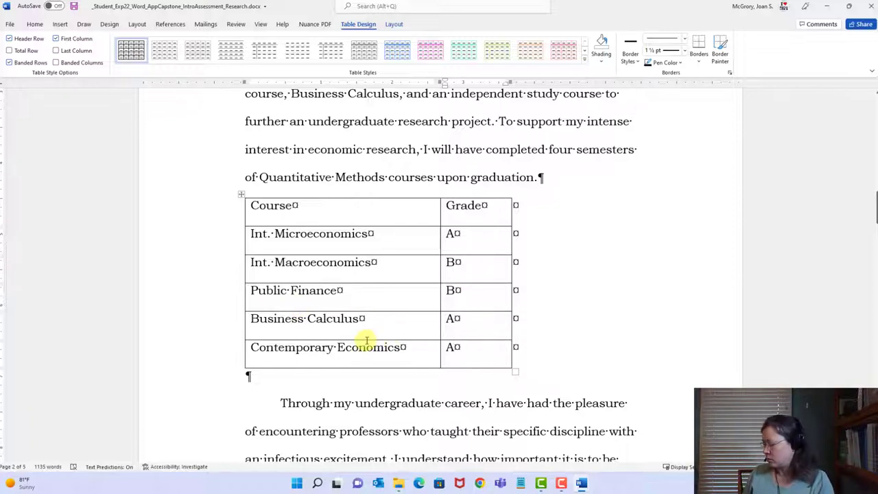
Save the research document and read step 17 in the instructions document.
{"action": "left_click", "coordinate": [74, 7]}
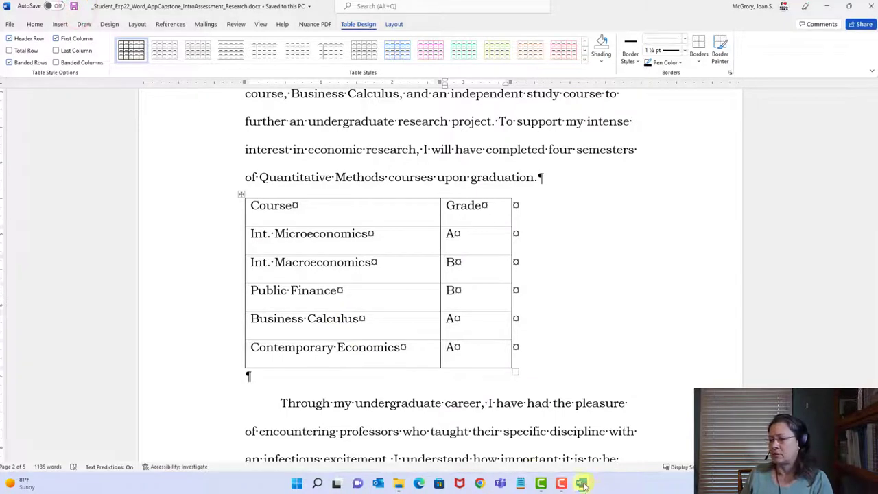
{"action": "mouse_move", "coordinate": [582, 484]}
{"action": "left_click", "coordinate": [561, 452]}
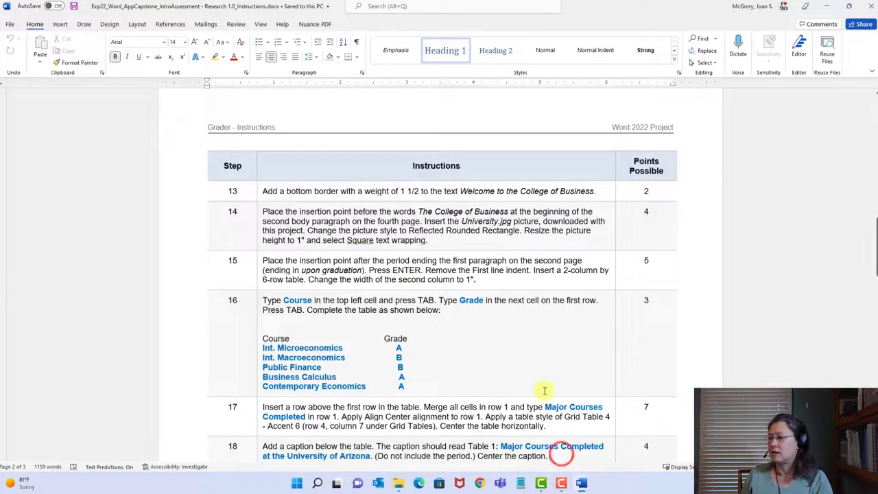
{"action": "scroll", "coordinate": [525, 361], "scroll_direction": "down", "scroll_amount": 5}
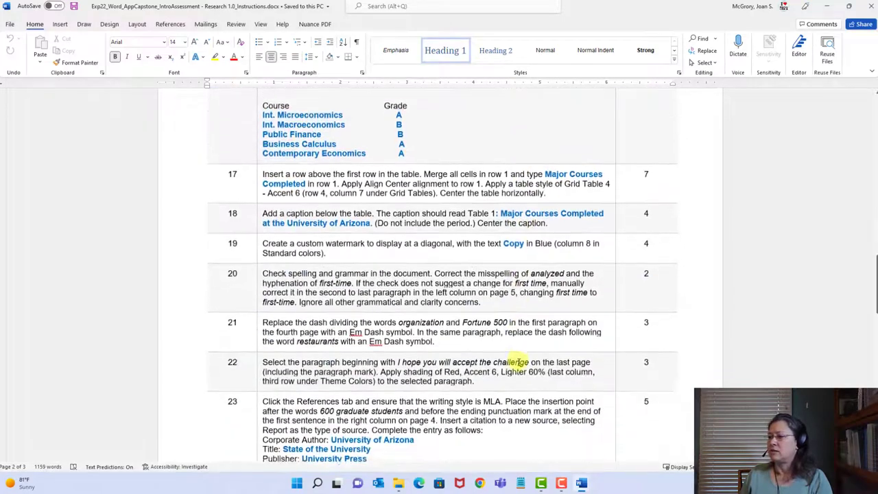
{"action": "scroll", "coordinate": [519, 362], "scroll_direction": "down", "scroll_amount": 1}
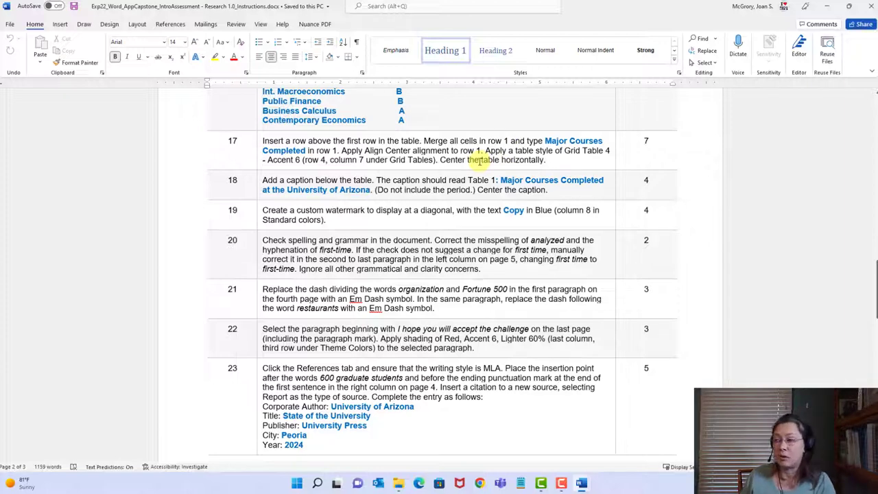
Switch back to the research document and insert a new row above the table's Course and Grade row.
{"action": "mouse_move", "coordinate": [585, 484]}
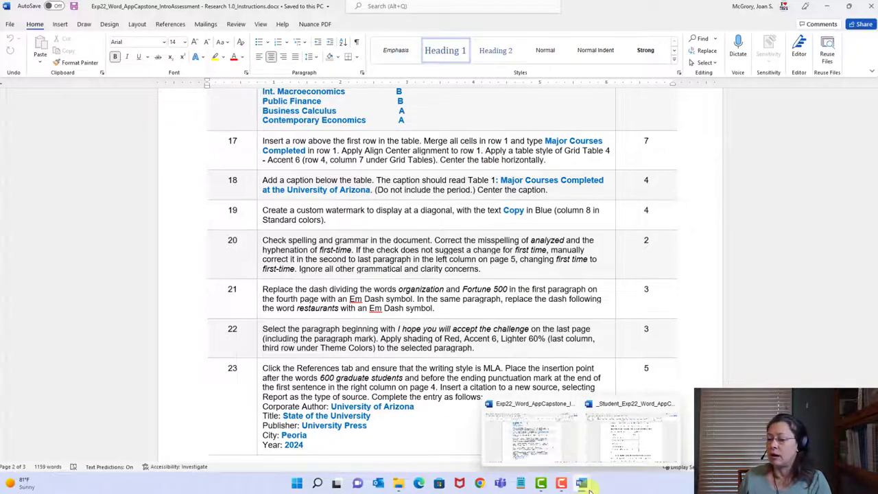
{"action": "left_click", "coordinate": [616, 452]}
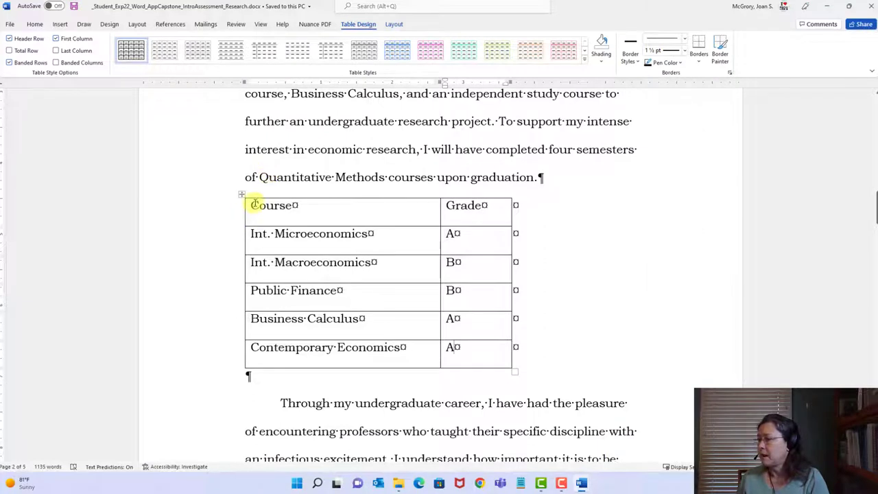
{"action": "left_click_drag", "start_coordinate": [252, 204], "coordinate": [484, 206]}
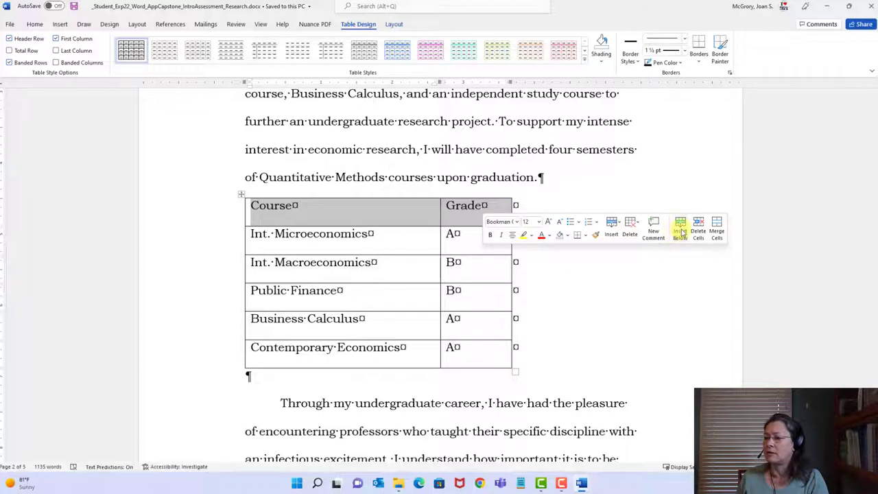
{"action": "left_click", "coordinate": [612, 230]}
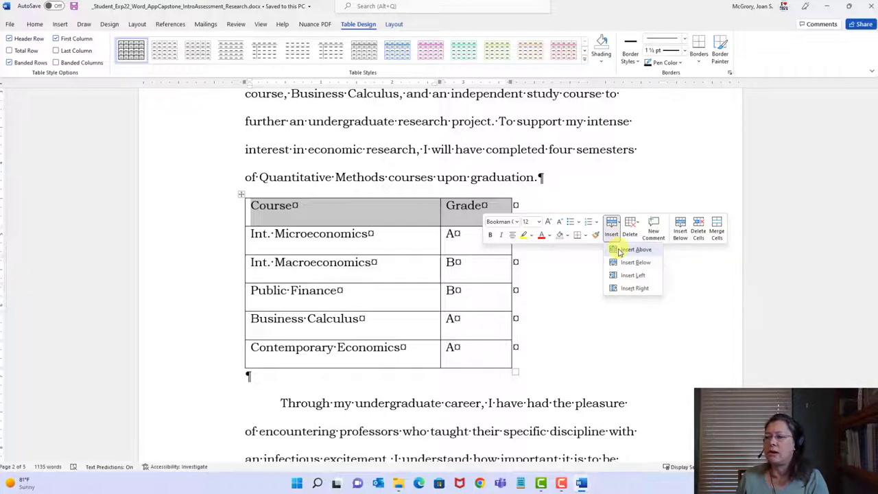
{"action": "left_click", "coordinate": [618, 251]}
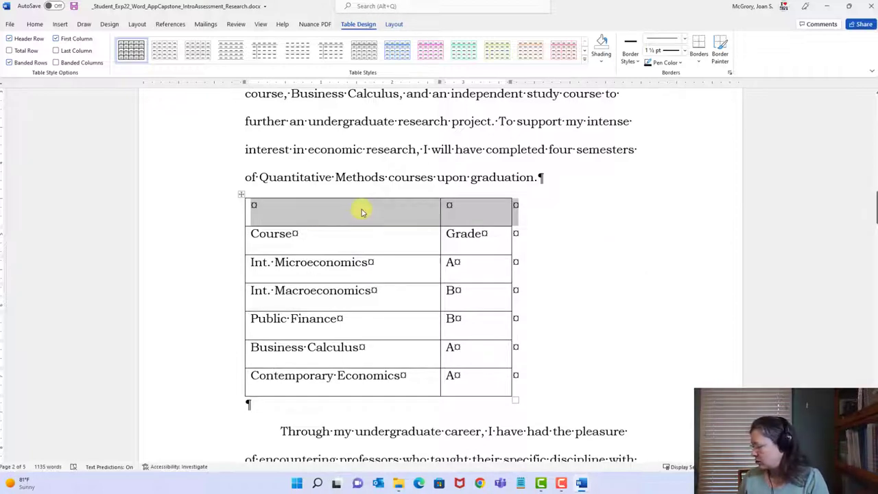
Merge the two empty cells of the table's new first row into one cell.
{"action": "left_click", "coordinate": [360, 210]}
{"action": "left_click_drag", "start_coordinate": [334, 210], "coordinate": [472, 208]}
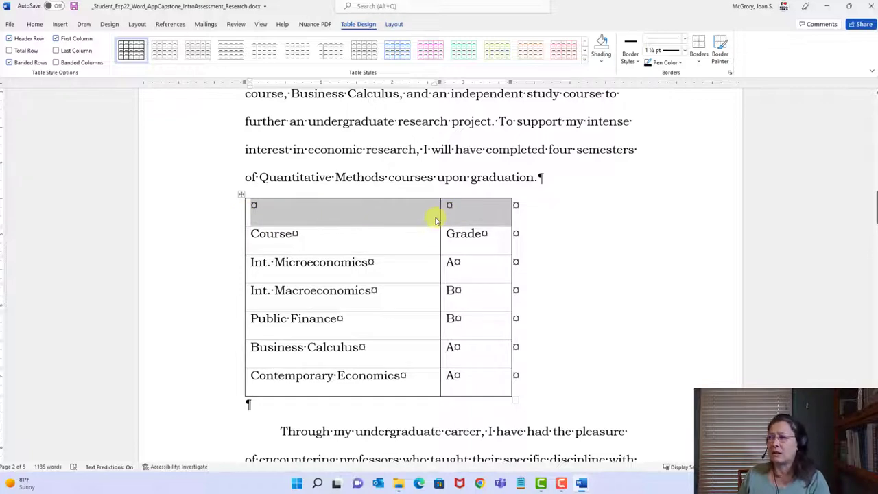
{"action": "left_click", "coordinate": [393, 26]}
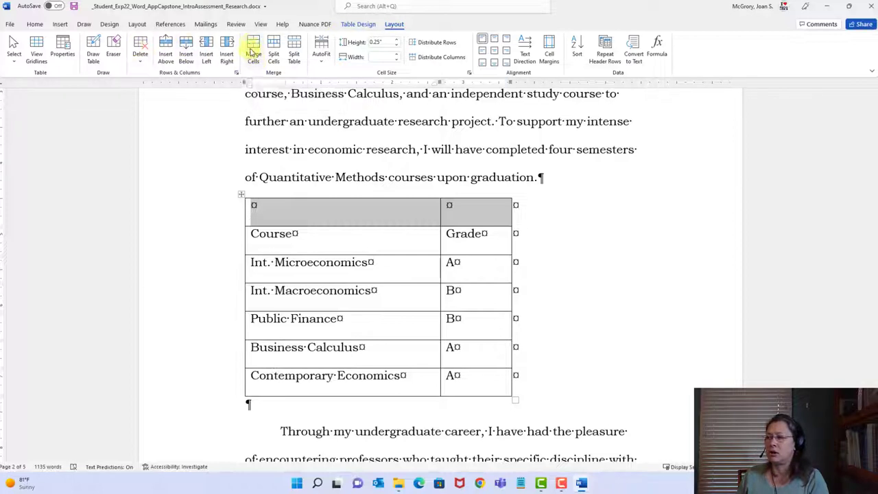
{"action": "left_click", "coordinate": [253, 52]}
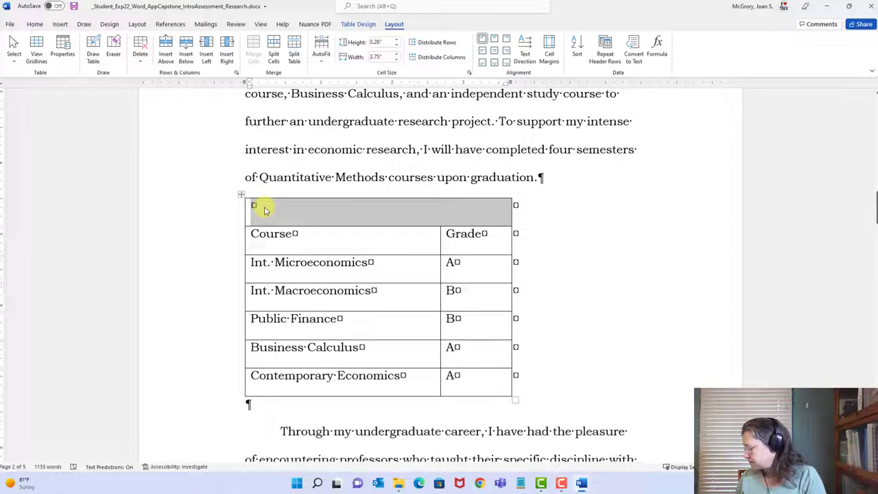
Enter the title Major Courses Completed in the merged first row of the table.
{"action": "left_click", "coordinate": [265, 208]}
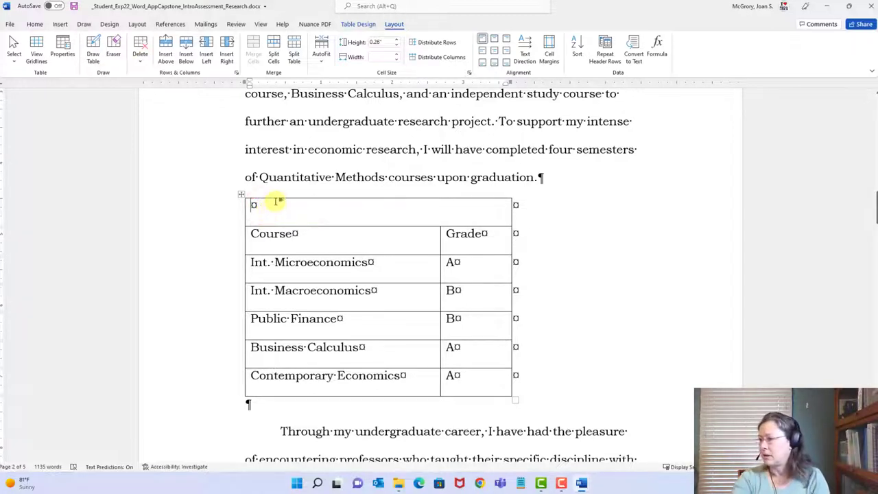
{"action": "type", "text": "Major"}
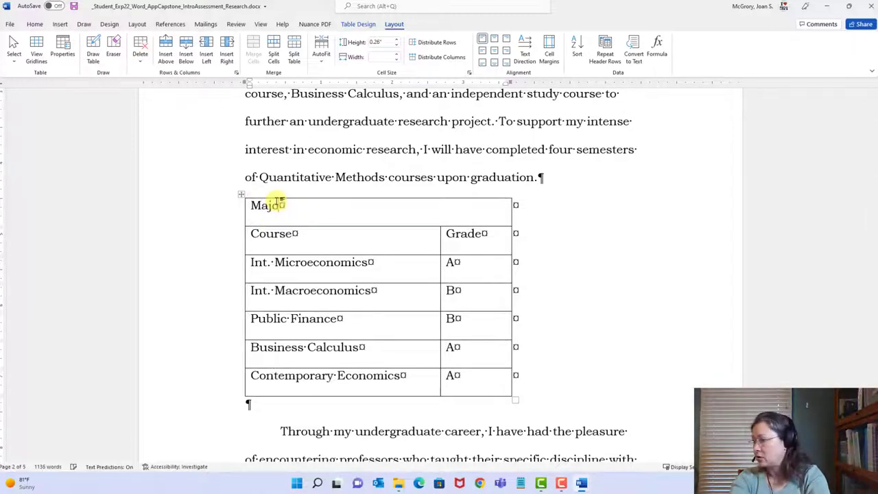
{"action": "type", "text": " Course"}
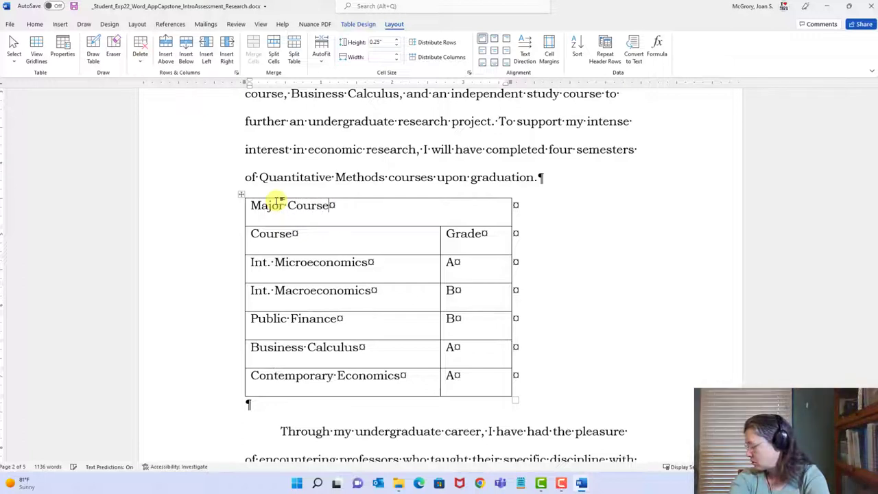
{"action": "type", "text": "s Completed"}
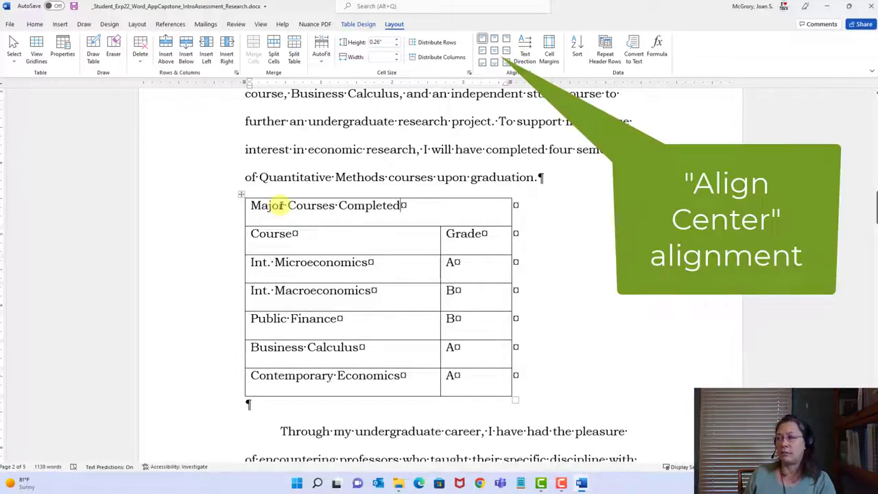
Apply Align Center cell alignment to the Major Courses Completed row, centring its text horizontally and vertically.
{"action": "left_click", "coordinate": [35, 24]}
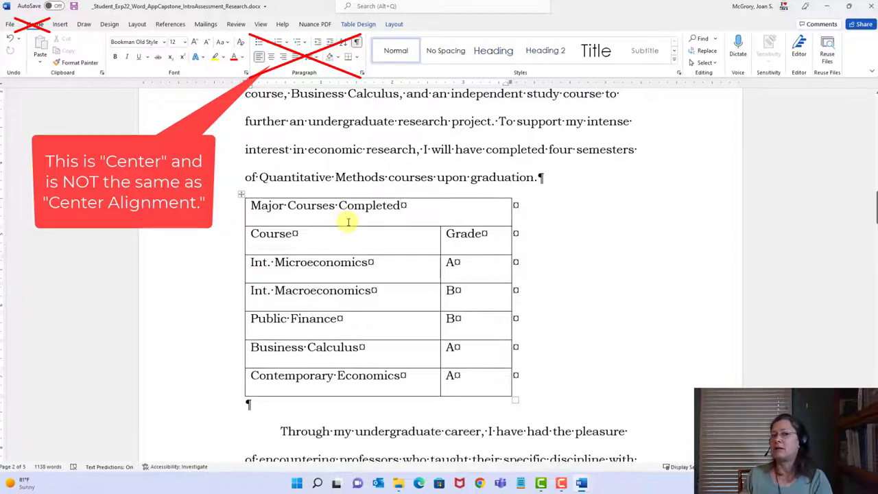
{"action": "left_click", "coordinate": [394, 25]}
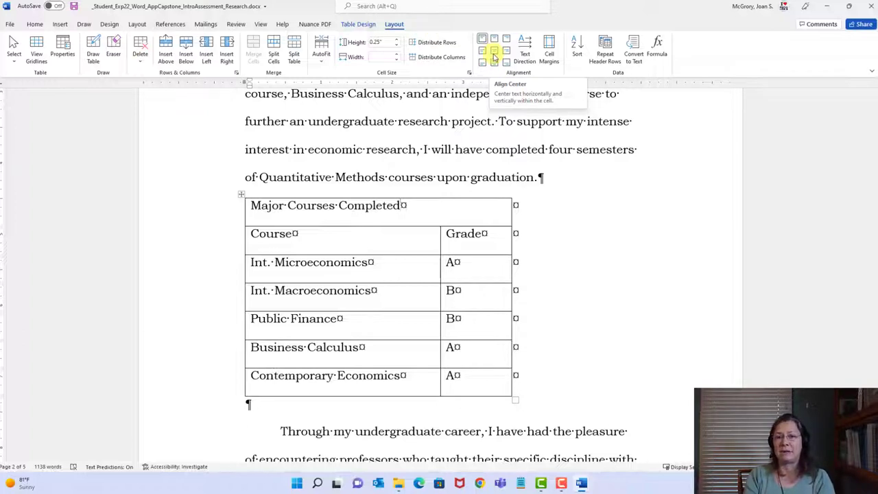
{"action": "left_click", "coordinate": [494, 57]}
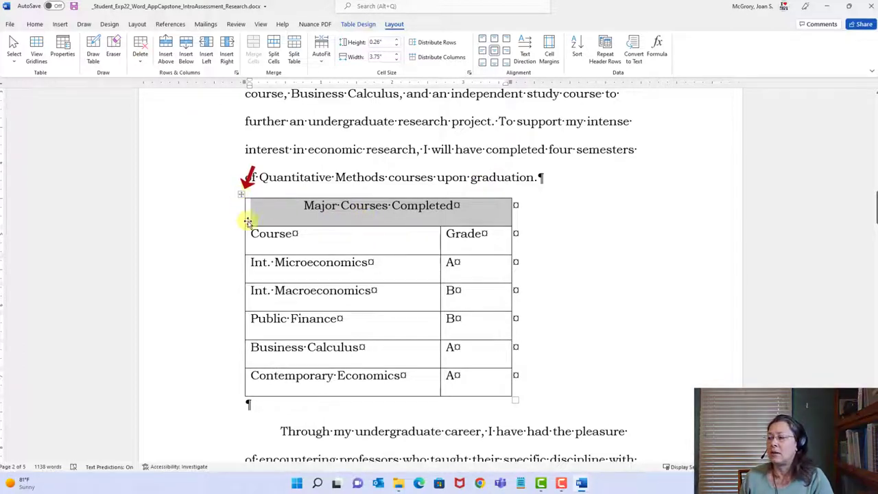
Apply the Grid Table 4 - Accent 6 style to the entire Major Courses Completed table.
{"action": "left_click", "coordinate": [240, 194]}
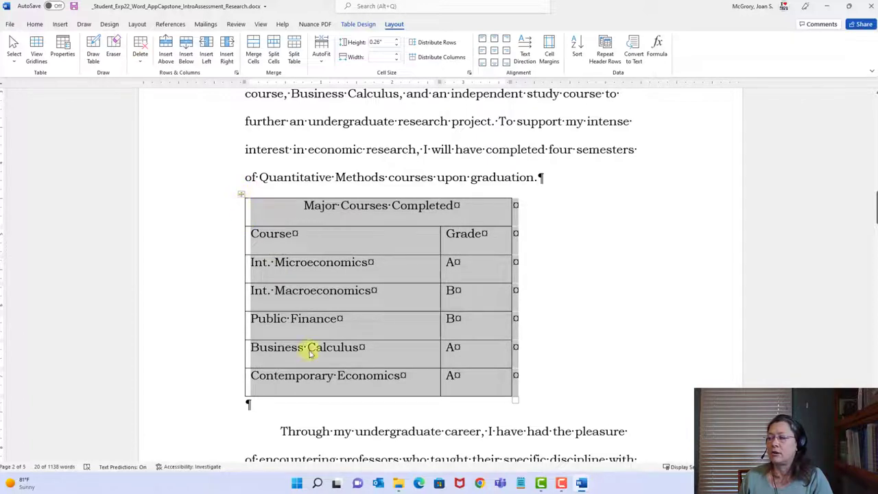
{"action": "left_click", "coordinate": [358, 24]}
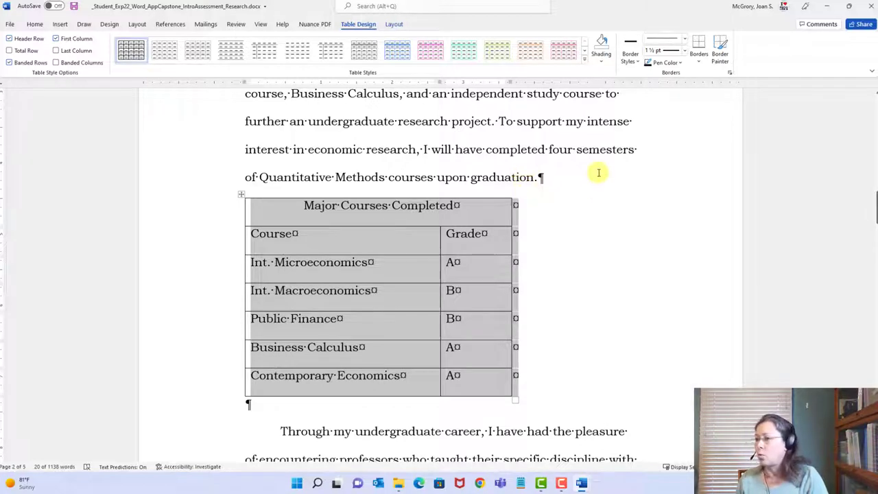
{"action": "left_click", "coordinate": [584, 60]}
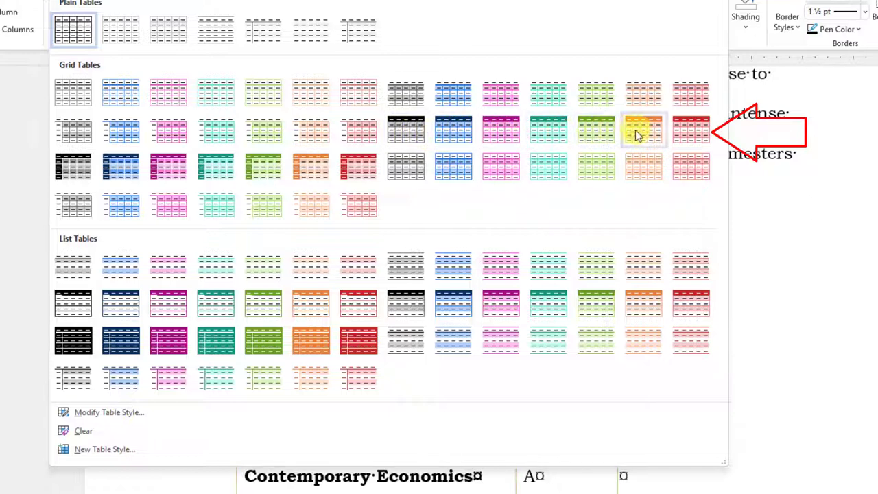
{"action": "left_click", "coordinate": [690, 131]}
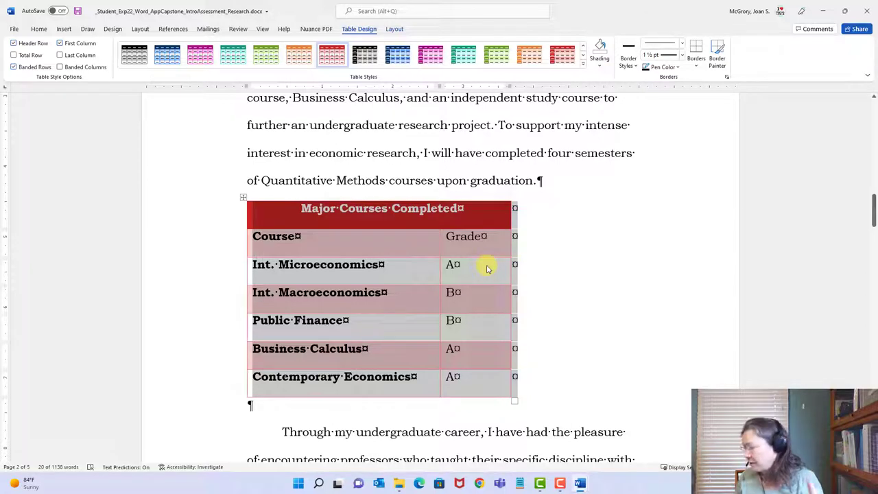
Center the whole courses table horizontally on the page and save the document.
{"action": "left_click", "coordinate": [242, 197]}
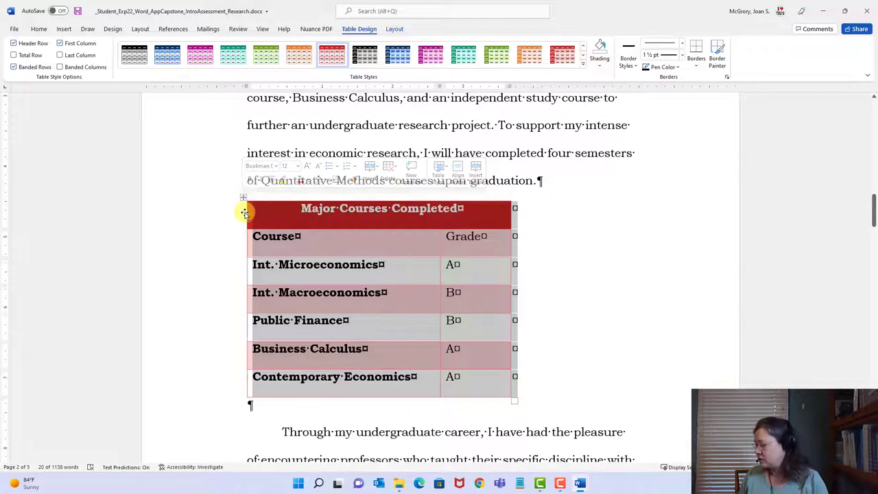
{"action": "left_click", "coordinate": [296, 217]}
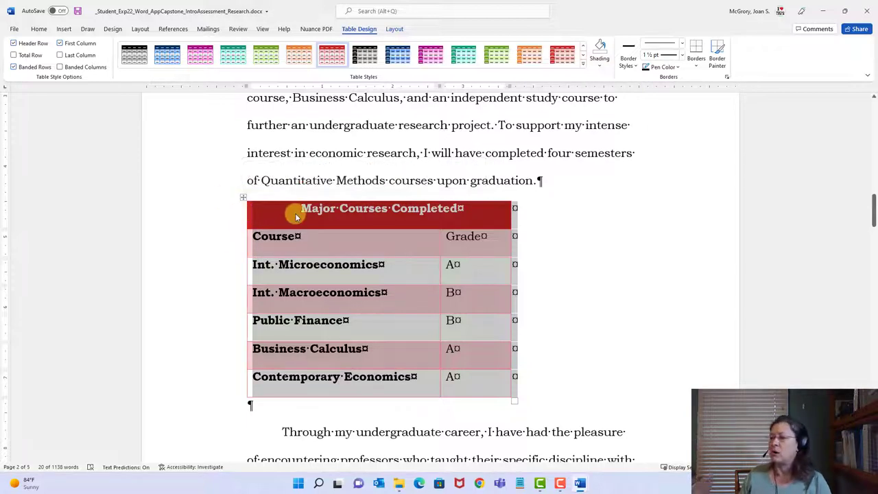
{"action": "left_click", "coordinate": [42, 31]}
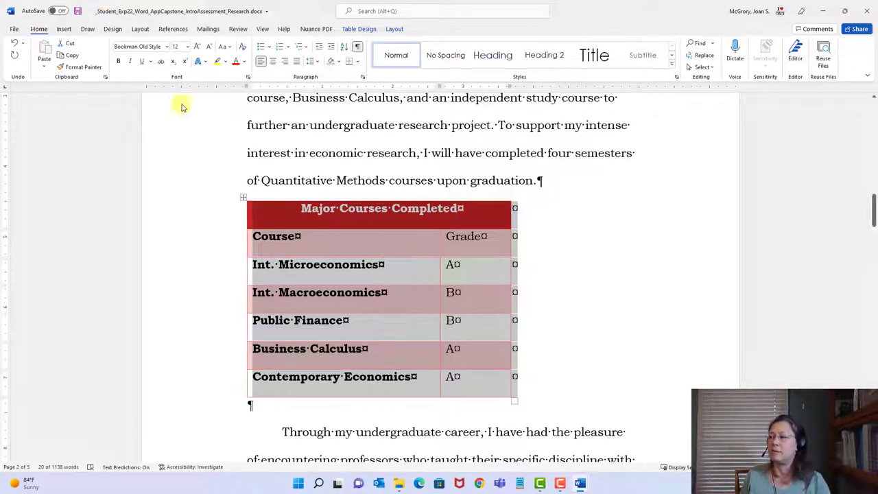
{"action": "left_click", "coordinate": [272, 62]}
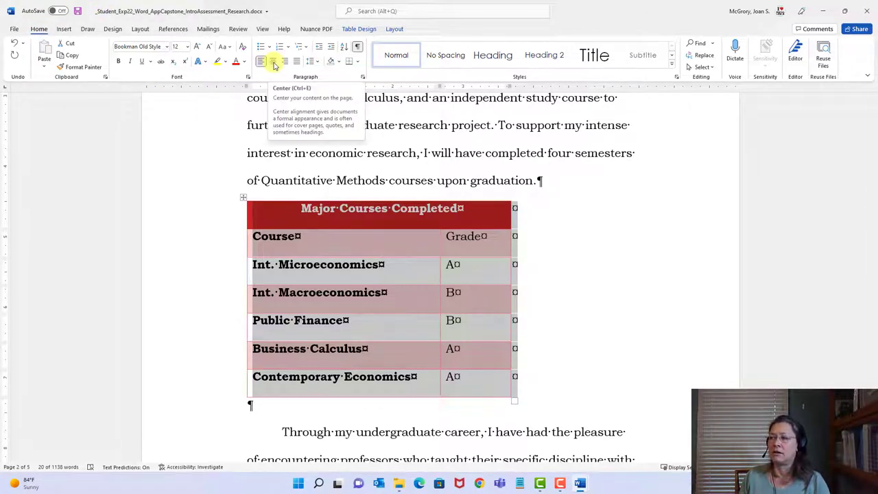
{"action": "left_click", "coordinate": [272, 61]}
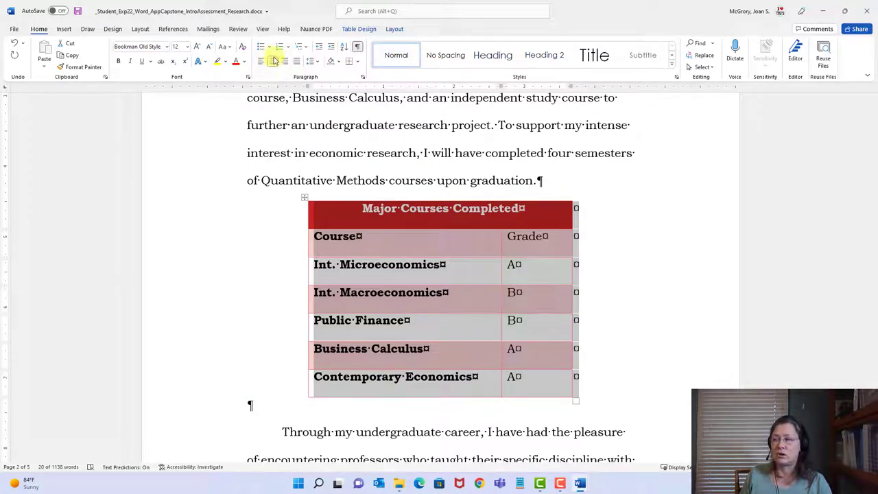
{"action": "left_click", "coordinate": [78, 11]}
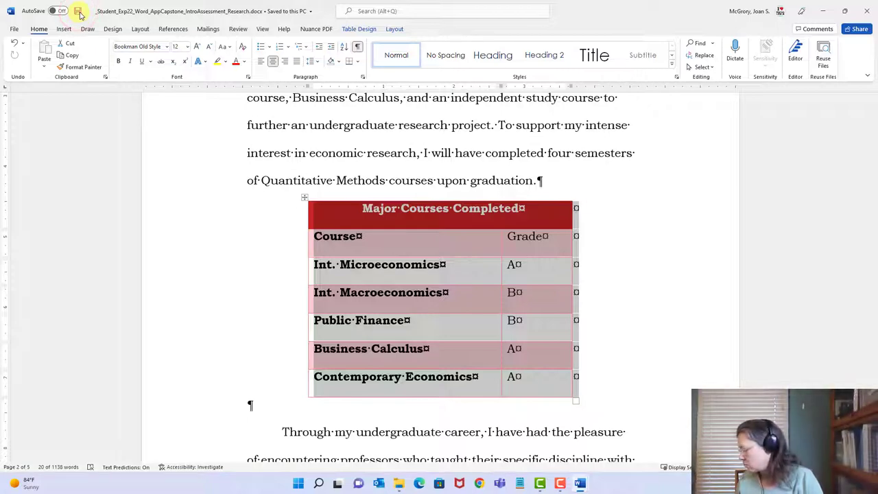
Consult instruction 18, return to the student document and enter the table caption "Table 1: Major Courses Completed at the University of Arizona".
{"action": "mouse_move", "coordinate": [580, 484]}
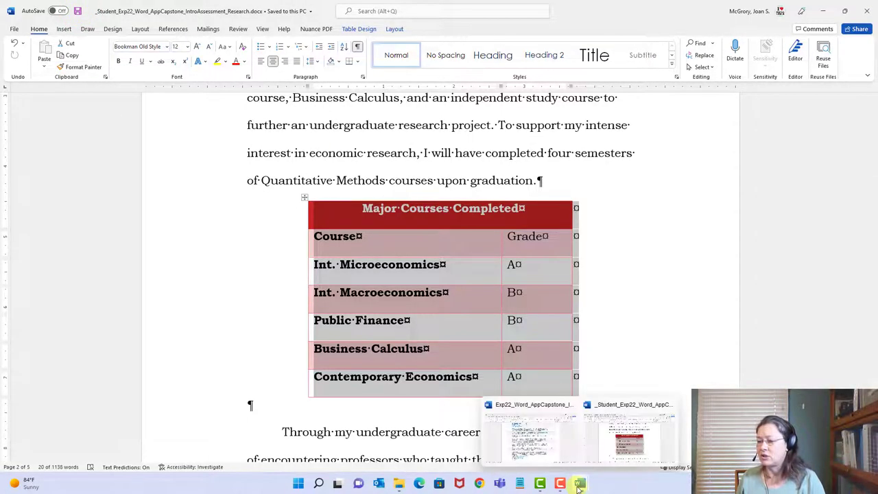
{"action": "left_click", "coordinate": [554, 447]}
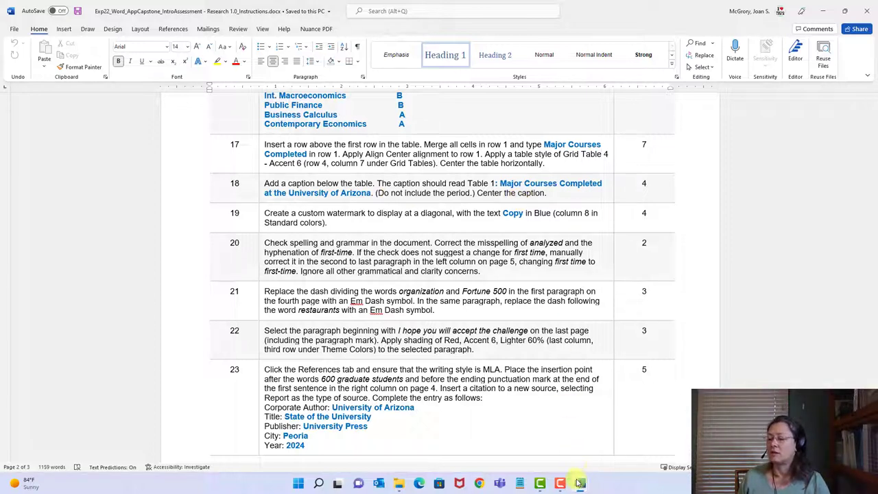
{"action": "mouse_move", "coordinate": [578, 484]}
{"action": "left_click", "coordinate": [607, 450]}
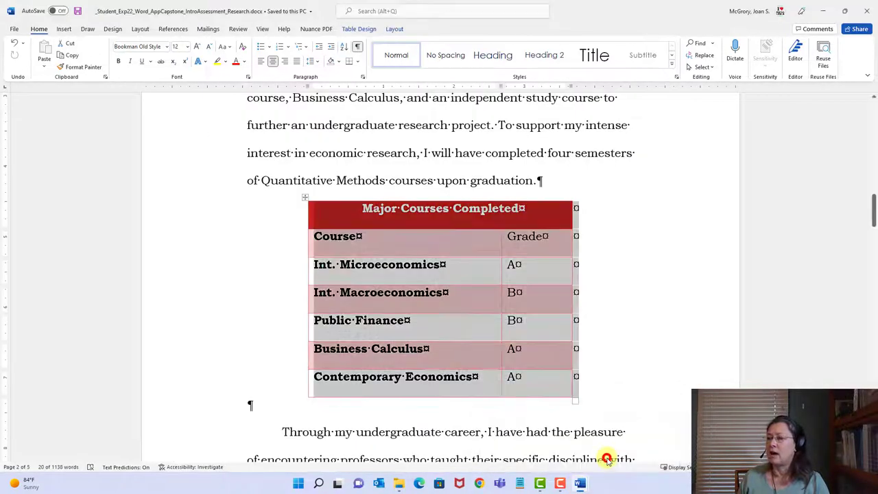
{"action": "left_click", "coordinate": [322, 237]}
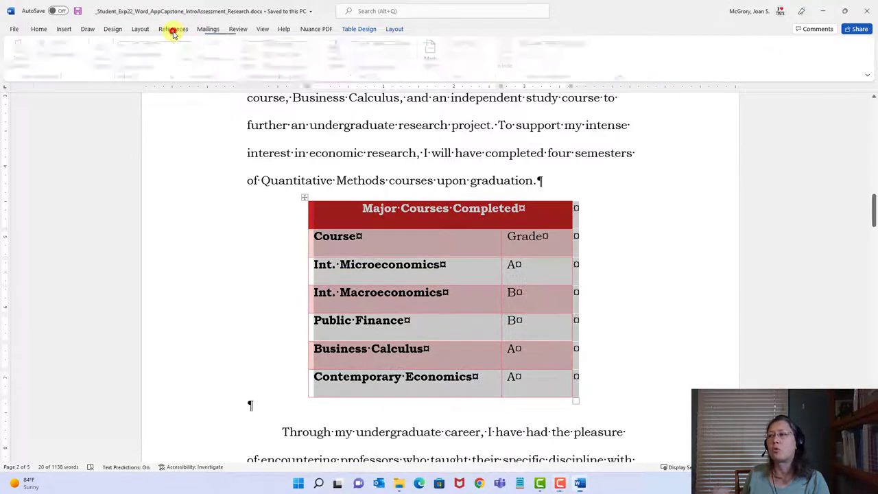
{"action": "left_click", "coordinate": [173, 30]}
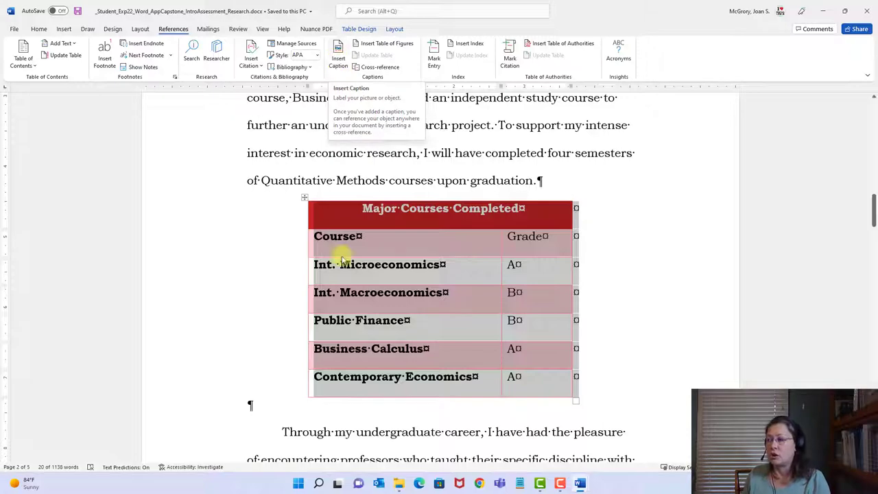
{"action": "left_click", "coordinate": [338, 62]}
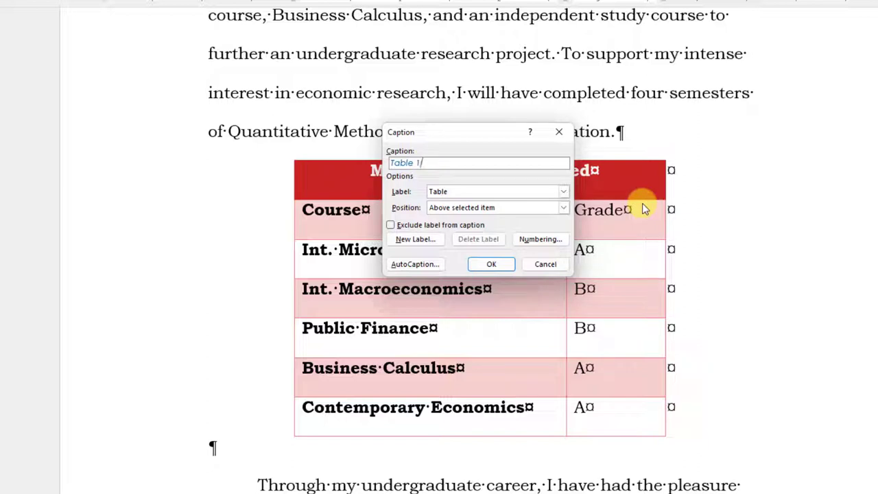
{"action": "type", "text": ":"}
{"action": "type", "text": "Major Courses Completed at the "}
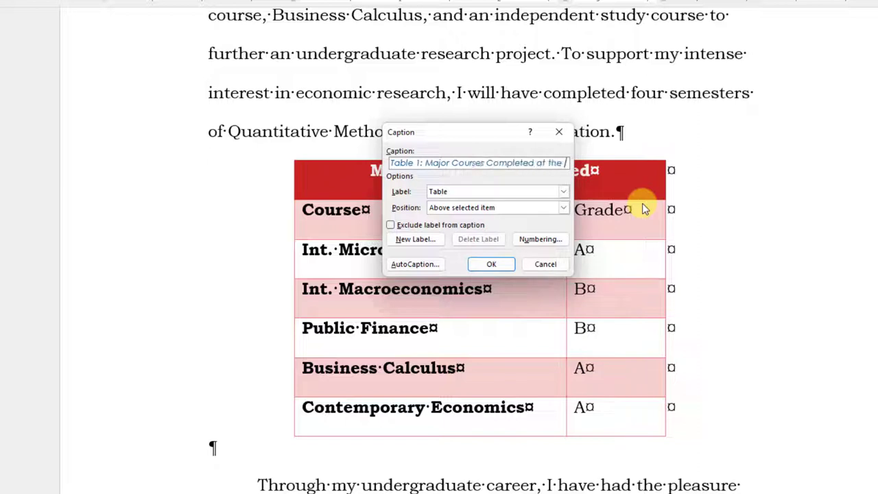
{"action": "type", "text": "University of Ariz"}
Review the entered caption text from its end back toward its beginning.
{"action": "key", "text": "End"}
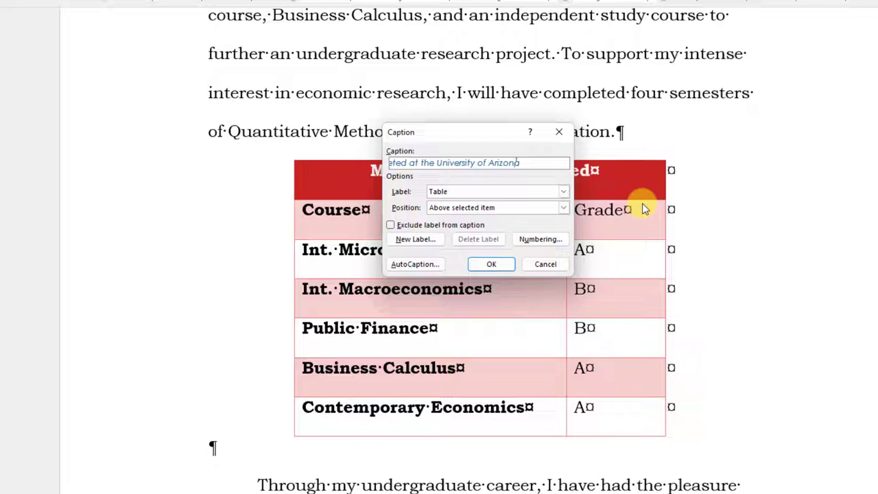
{"action": "key", "text": "Left"}
{"action": "key", "text": "Left"}
{"action": "key", "text": "Left"}
{"action": "key", "text": "Left"}
{"action": "key", "text": "Left"}
{"action": "key", "text": "Left"}
{"action": "key", "text": "Left"}
{"action": "key", "text": "Left"}
{"action": "key", "text": "Left"}
{"action": "key", "text": "Left"}
{"action": "key", "text": "Left"}
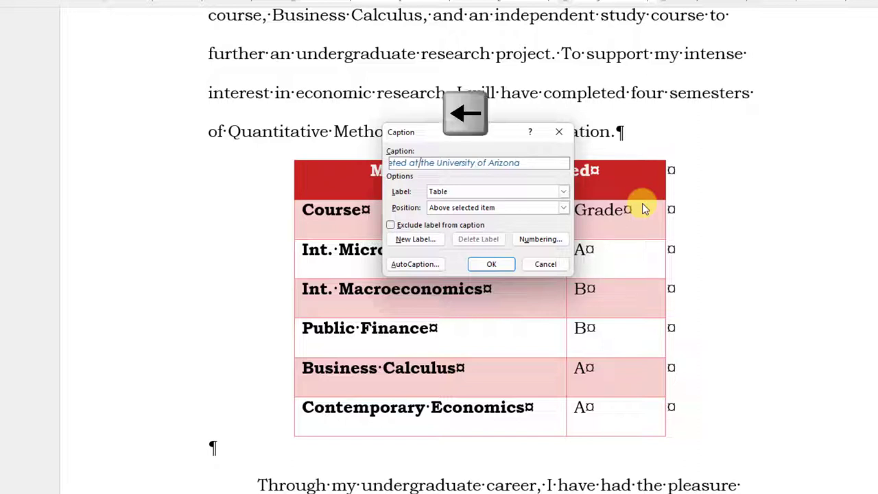
{"action": "key", "text": "Left"}
{"action": "key", "text": "Left"}
{"action": "key", "text": "Left"}
{"action": "key", "text": "Left"}
{"action": "key", "text": "Left"}
{"action": "key", "text": "Left"}
{"action": "key", "text": "Left"}
{"action": "key", "text": "Left"}
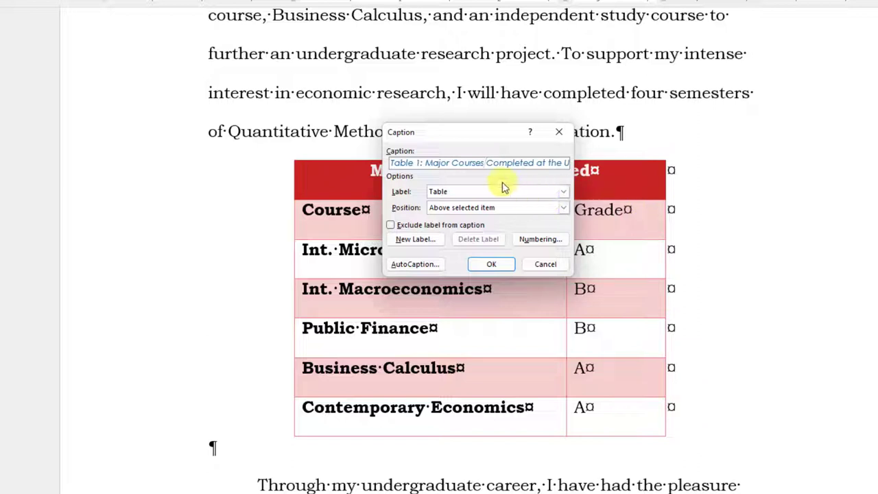
Set the caption position to Below selected item and insert the caption.
{"action": "left_click", "coordinate": [561, 208]}
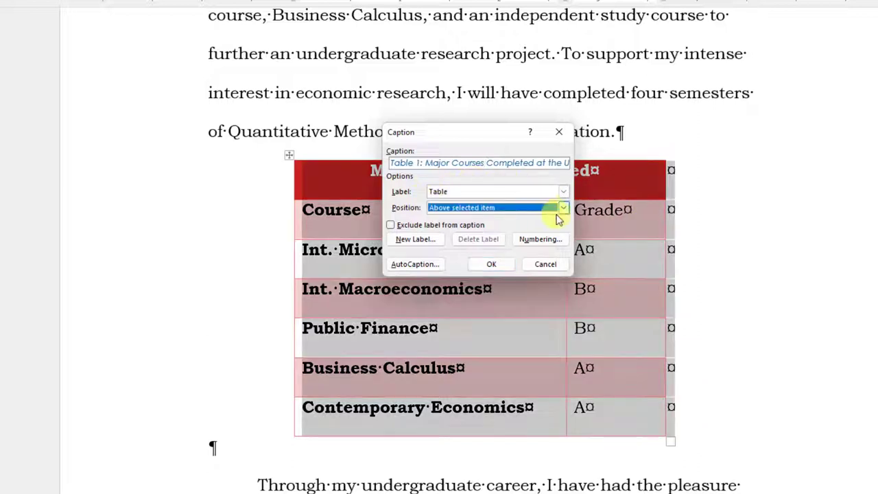
{"action": "left_click", "coordinate": [564, 209]}
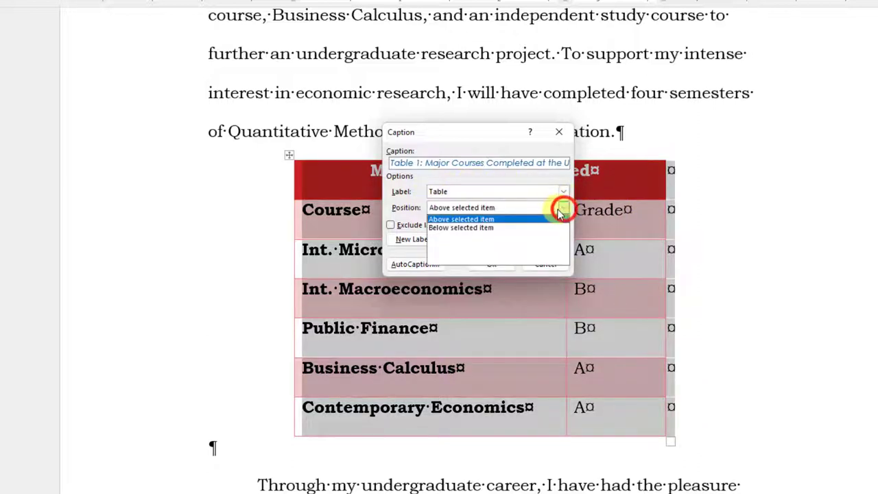
{"action": "left_click", "coordinate": [475, 230]}
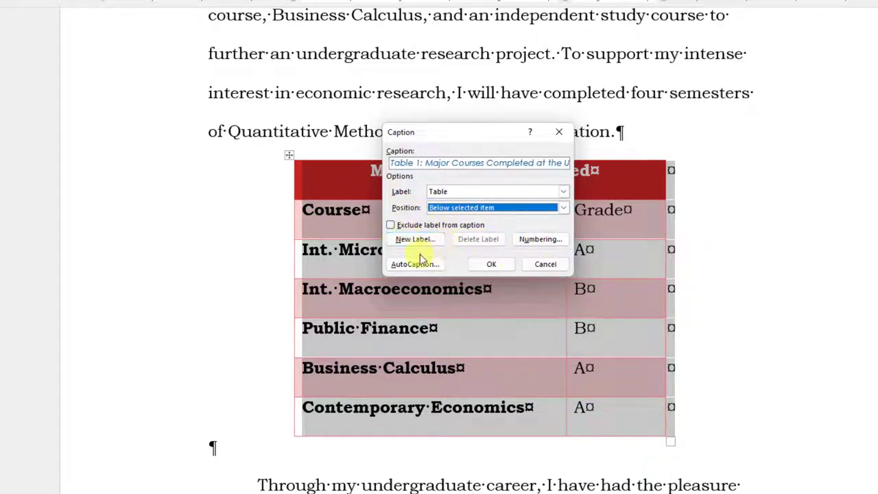
{"action": "left_click", "coordinate": [491, 266]}
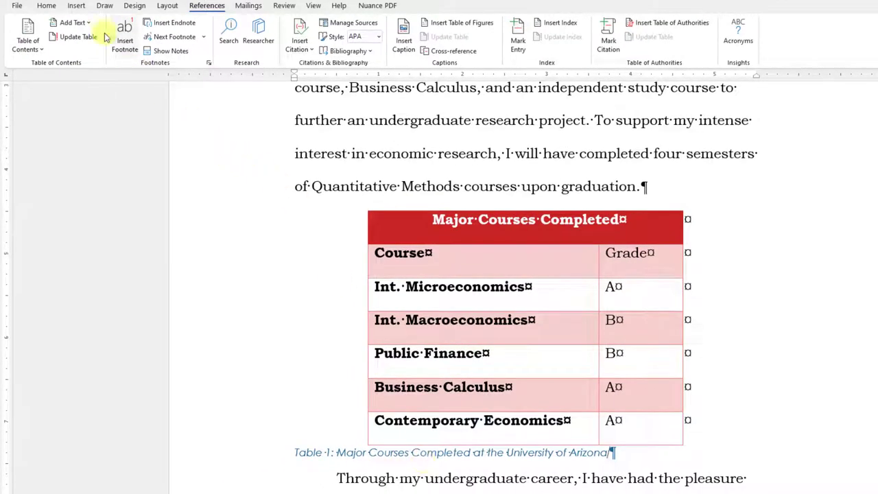
Center the caption under the courses table and save the document.
{"action": "left_click", "coordinate": [48, 6]}
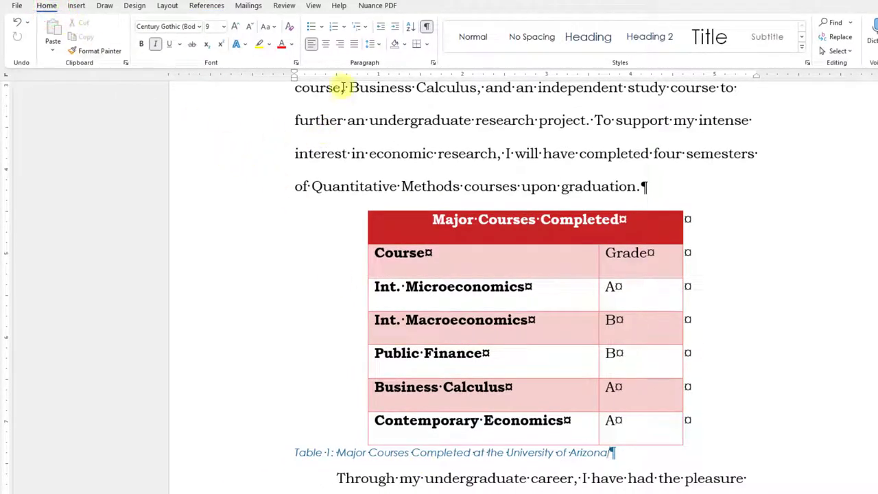
{"action": "left_click", "coordinate": [328, 48]}
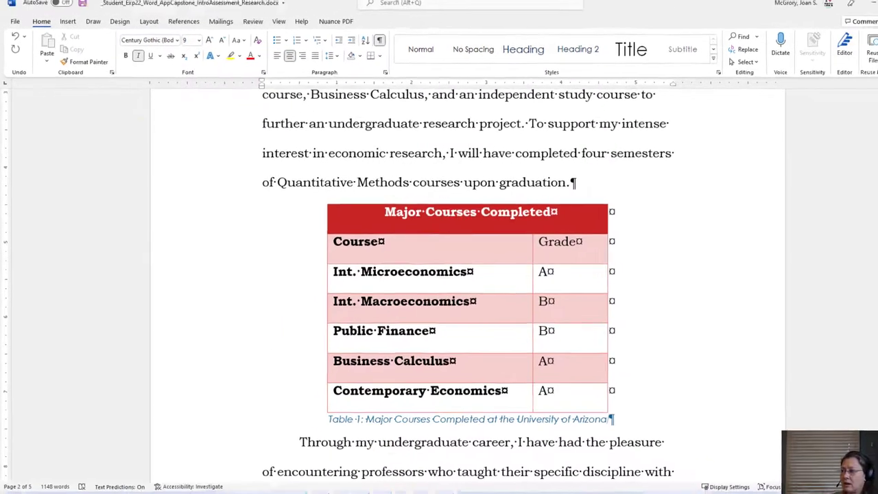
{"action": "left_click", "coordinate": [79, 12]}
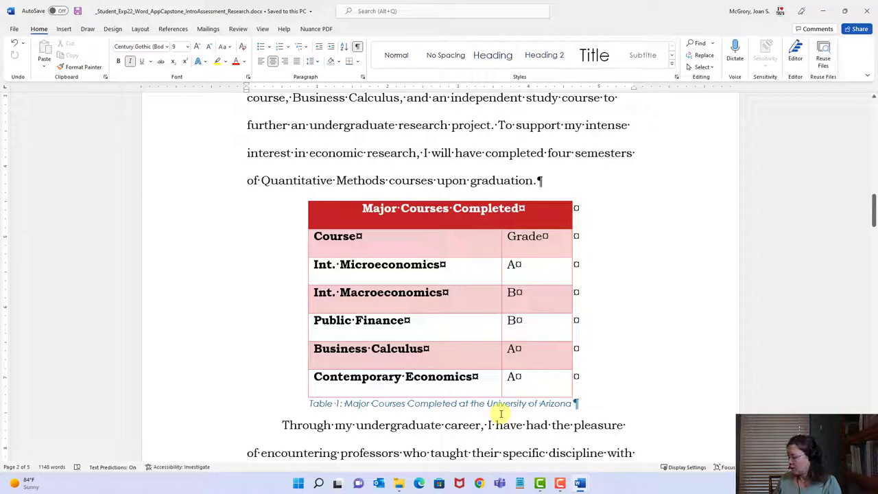
Consult instruction 19 in the instructions document, return to the student document and save it.
{"action": "mouse_move", "coordinate": [579, 484]}
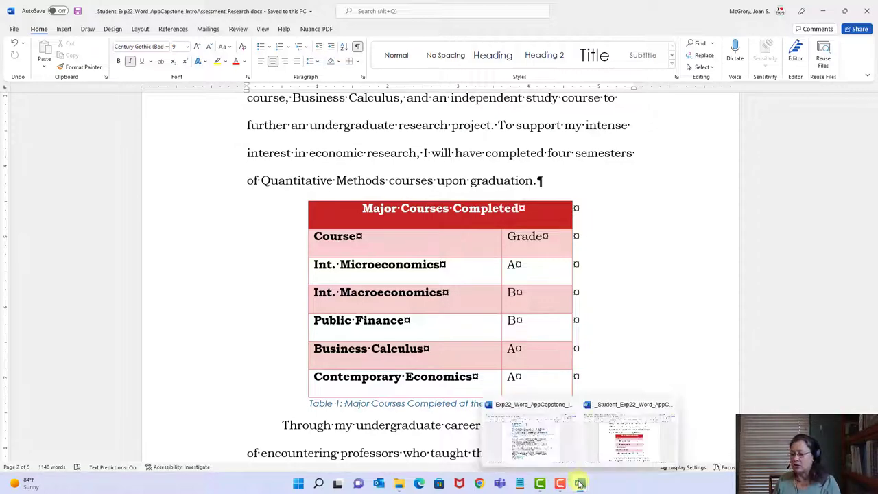
{"action": "left_click", "coordinate": [532, 438]}
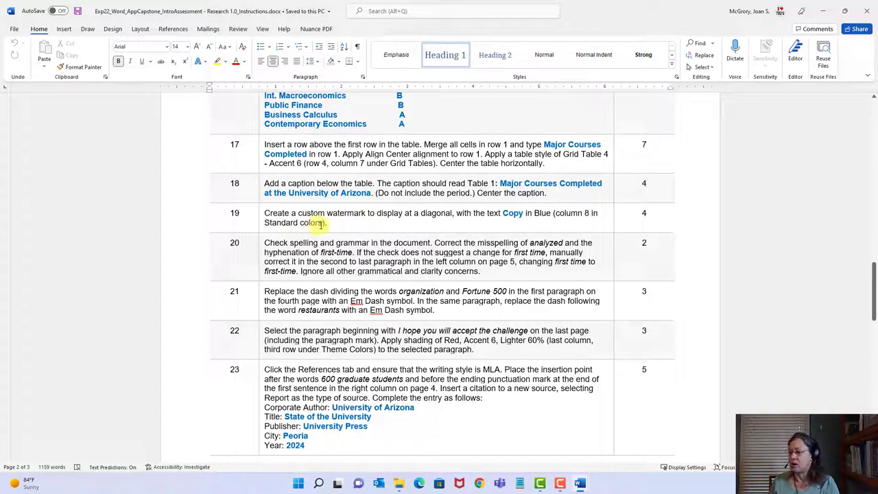
{"action": "mouse_move", "coordinate": [579, 484]}
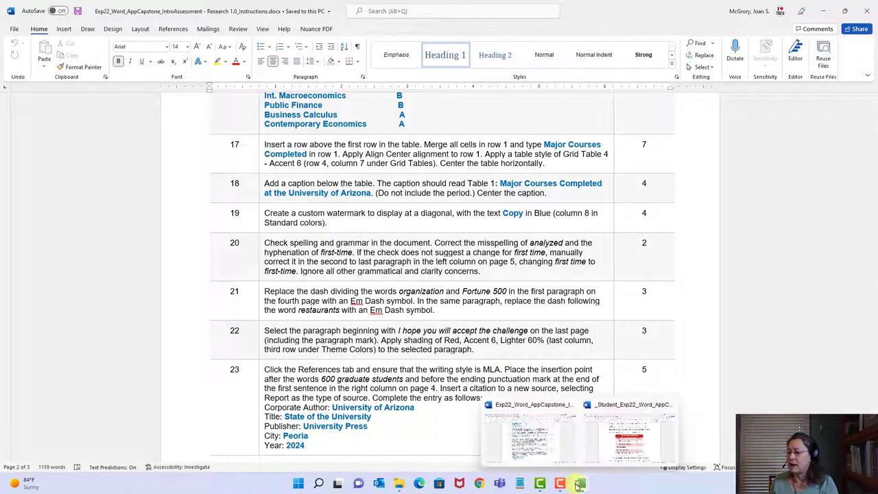
{"action": "left_click", "coordinate": [607, 447]}
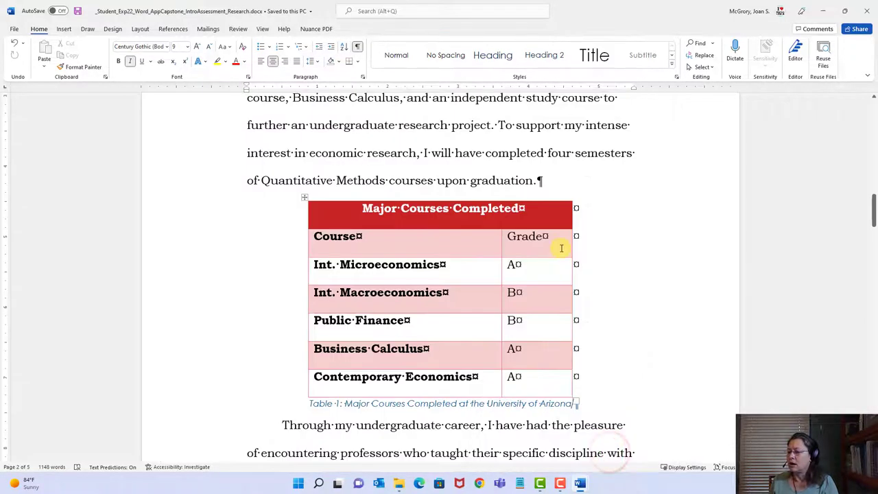
{"action": "left_click", "coordinate": [77, 10]}
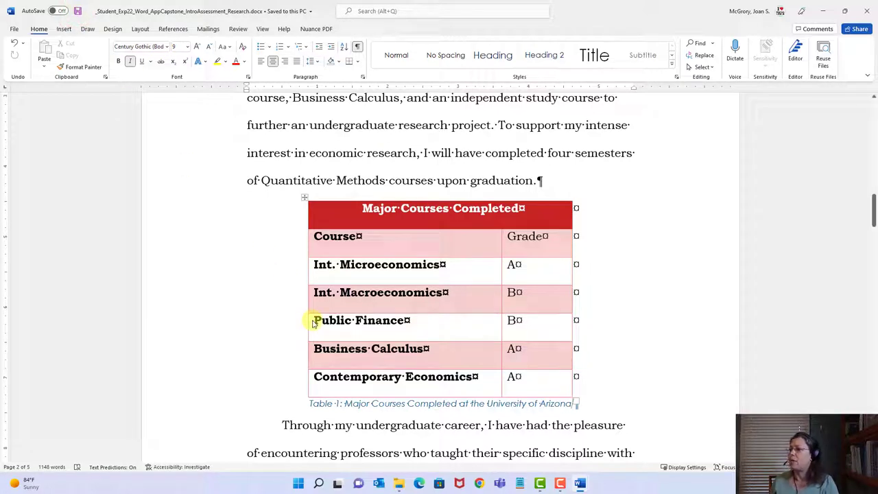
Start a custom text watermark for the student document and set its text to "Copy".
{"action": "left_click", "coordinate": [113, 30]}
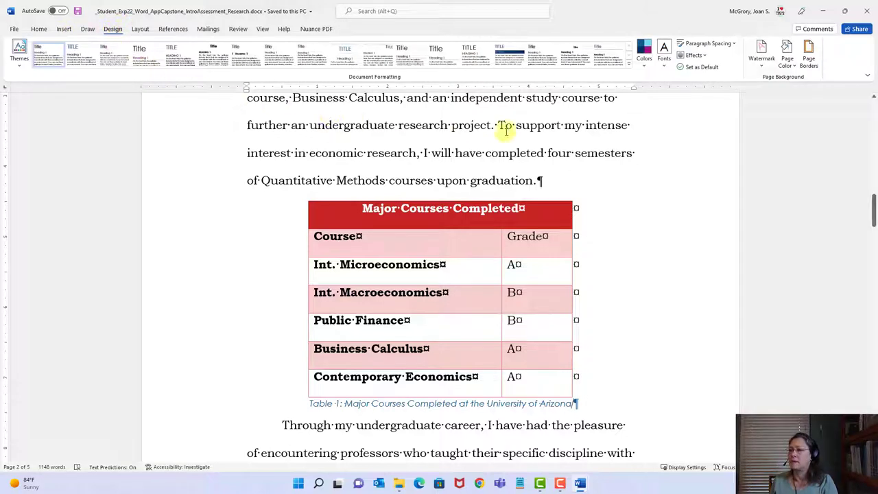
{"action": "left_click", "coordinate": [762, 57]}
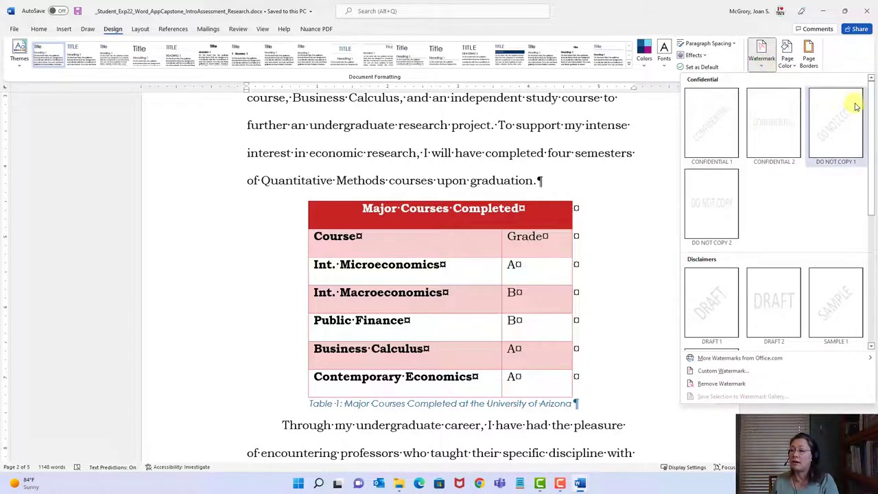
{"action": "left_click_drag", "start_coordinate": [873, 107], "coordinate": [865, 250]}
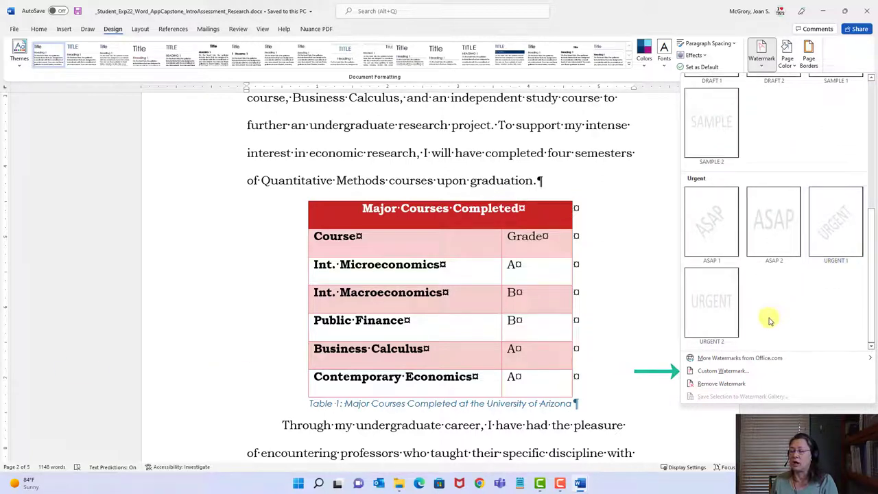
{"action": "left_click", "coordinate": [720, 370]}
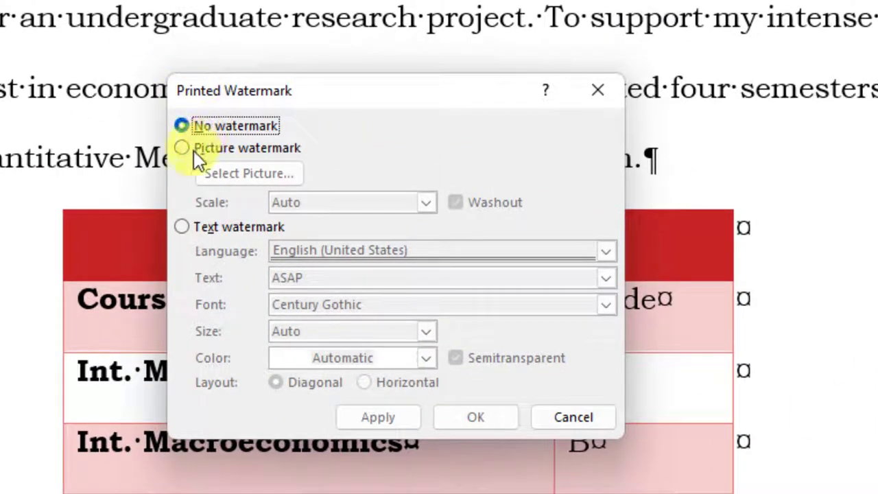
{"action": "left_click", "coordinate": [182, 227]}
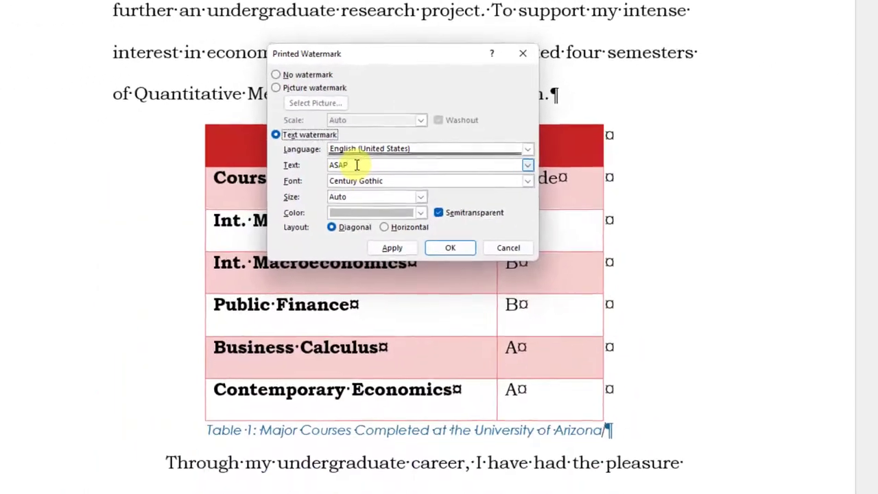
{"action": "double_click", "coordinate": [314, 246]}
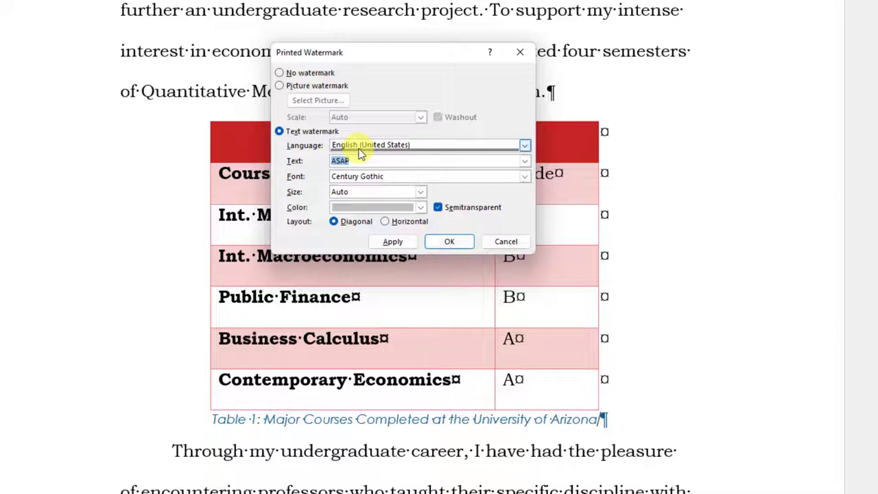
{"action": "type", "text": "Copy"}
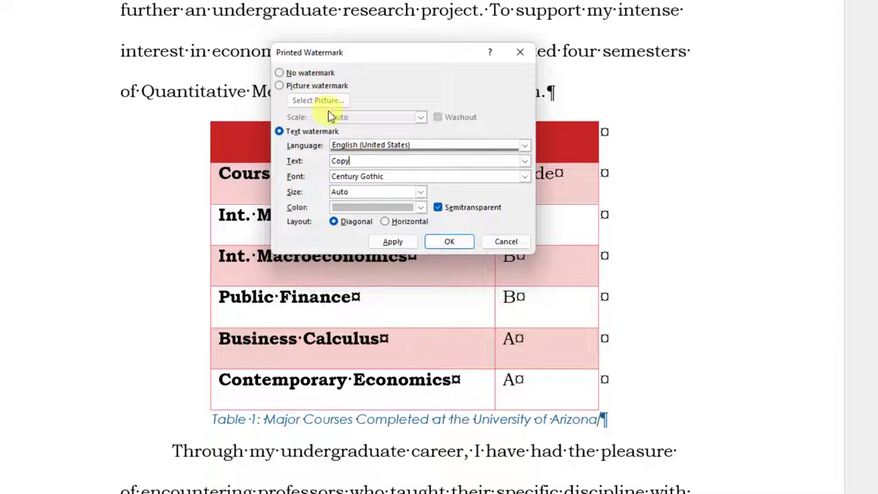
Set the watermark color to Blue from the standard colors and insert the watermark.
{"action": "left_click", "coordinate": [420, 207]}
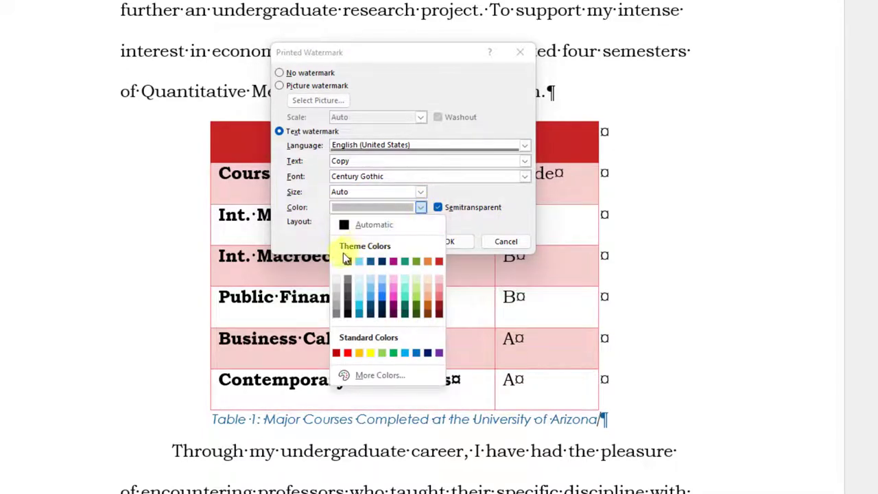
{"action": "left_click", "coordinate": [416, 352]}
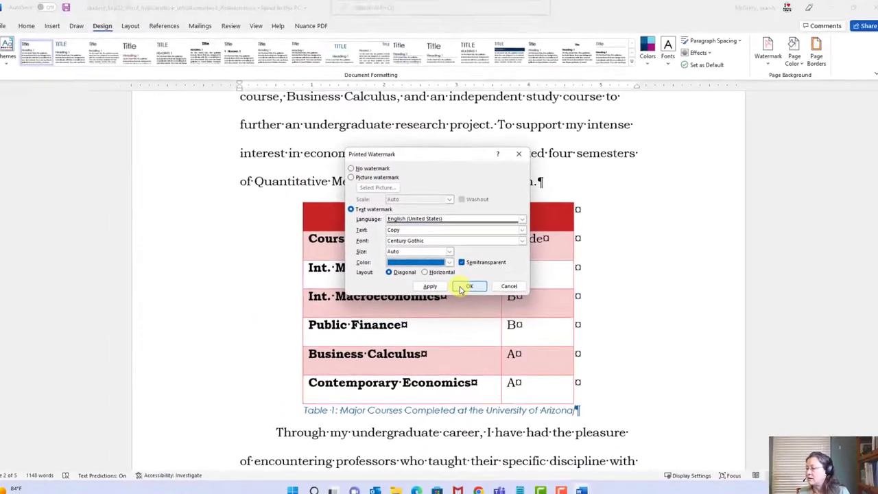
{"action": "left_click", "coordinate": [461, 288]}
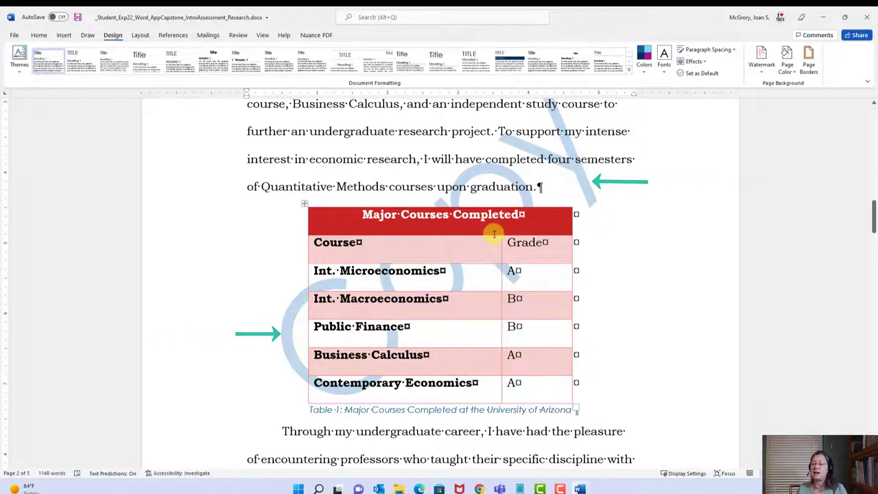
Check the watermark on all pages in a multi-page view and save the document.
{"action": "scroll", "coordinate": [439, 281], "scroll_direction": "down", "scroll_amount": 5}
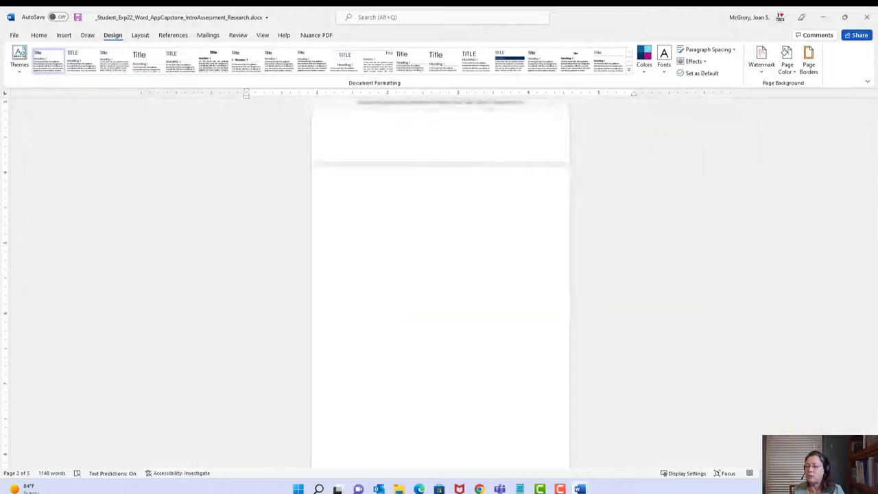
{"action": "scroll", "coordinate": [720, 271], "scroll_direction": "down", "scroll_amount": 3}
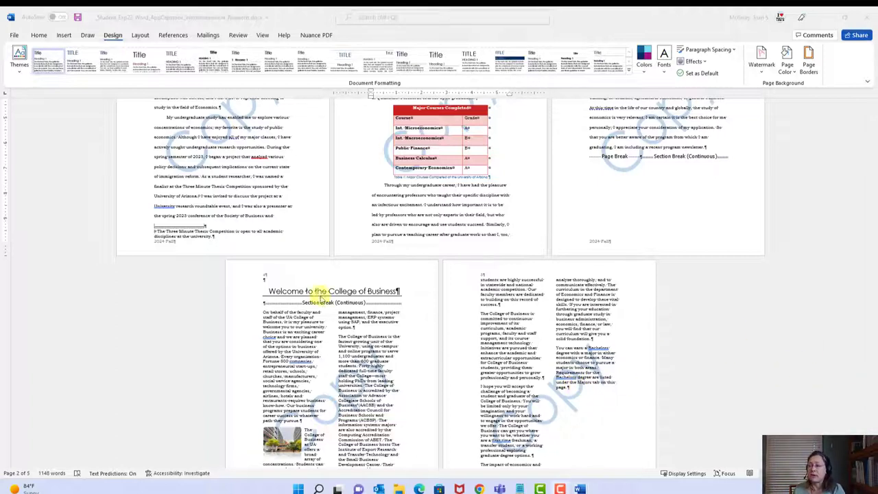
{"action": "left_click", "coordinate": [79, 20]}
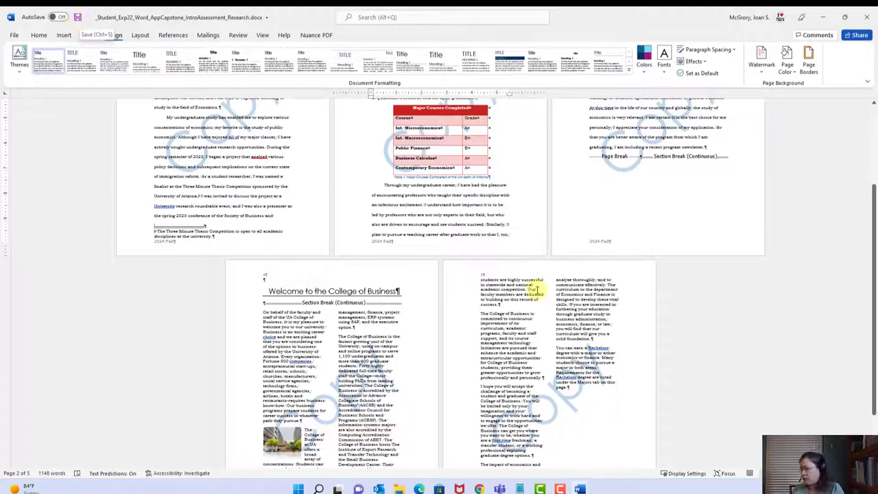
Consult instruction 20 in the instructions document and return to the beginning of the student document at a readable zoom.
{"action": "mouse_move", "coordinate": [583, 488]}
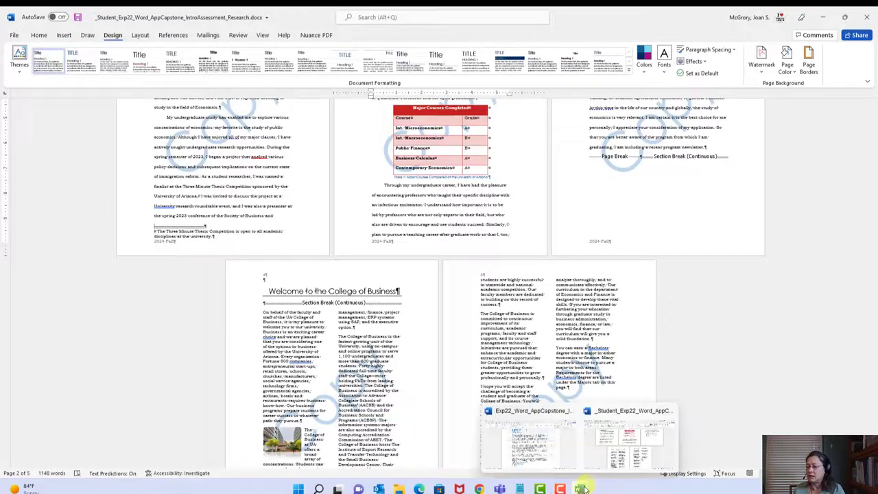
{"action": "left_click", "coordinate": [554, 453]}
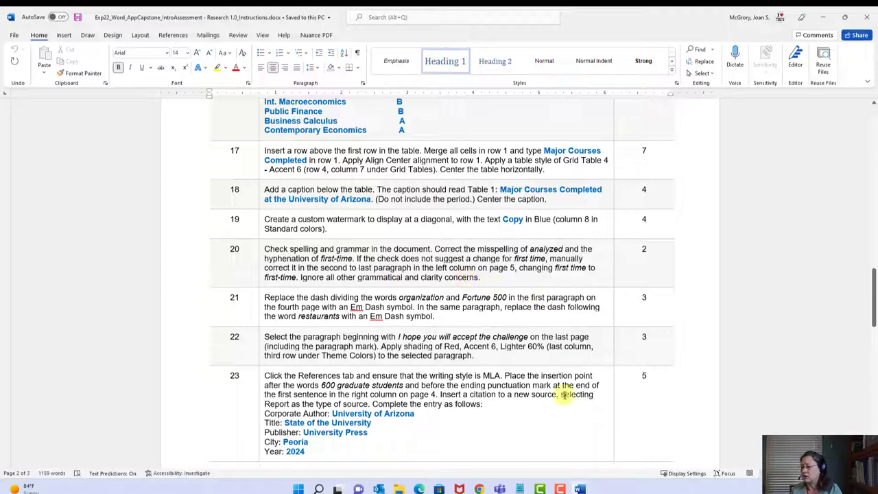
{"action": "mouse_move", "coordinate": [578, 488]}
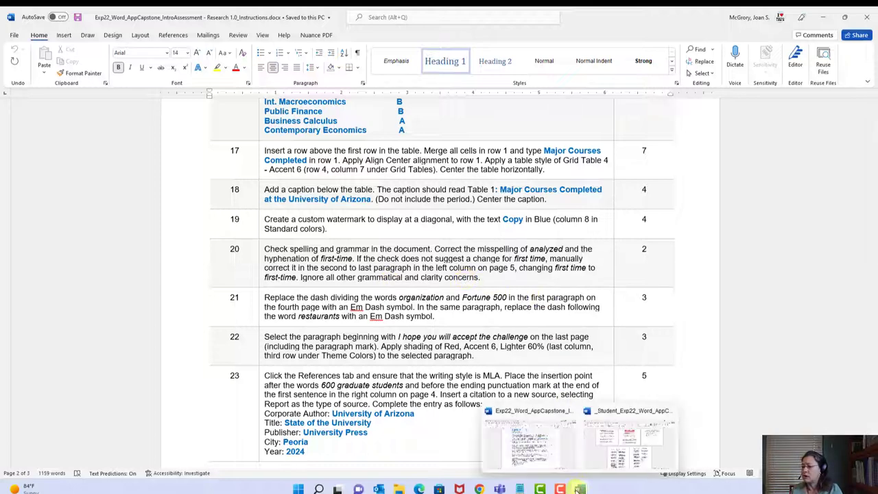
{"action": "left_click", "coordinate": [623, 458]}
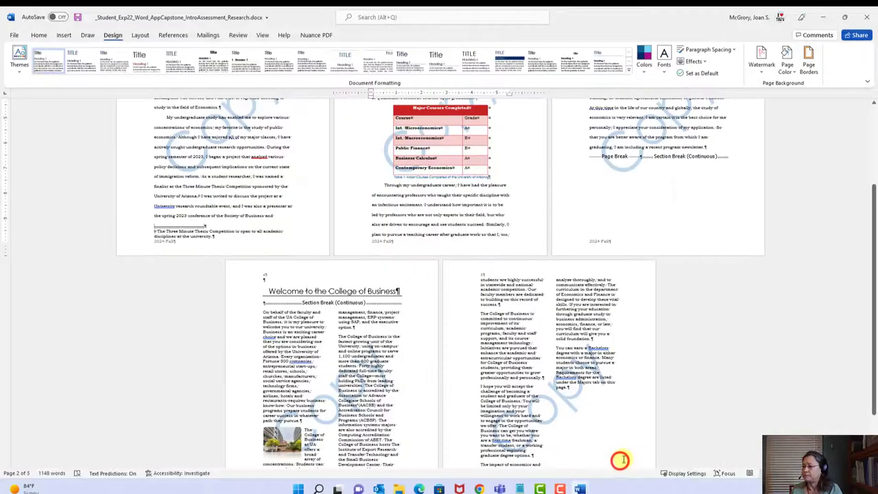
{"action": "left_click", "coordinate": [606, 318]}
{"action": "key", "text": "ctrl+Home"}
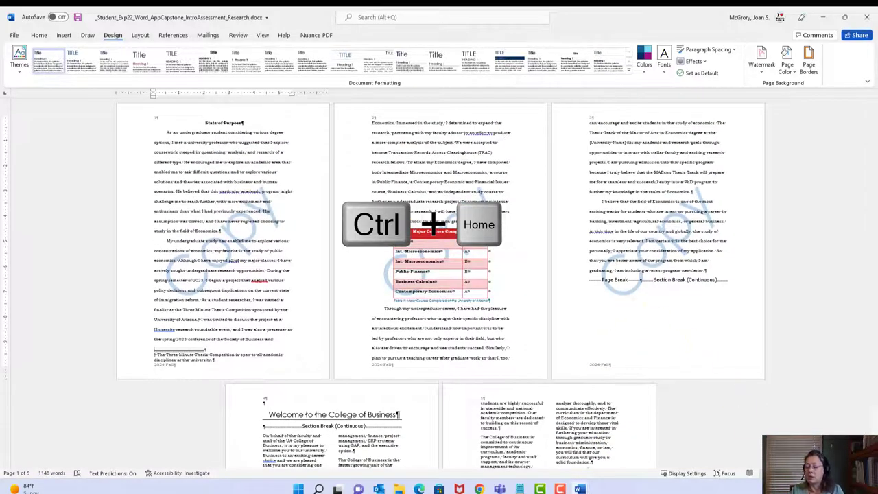
{"action": "scroll", "coordinate": [439, 281], "scroll_direction": "up", "scroll_amount": 5}
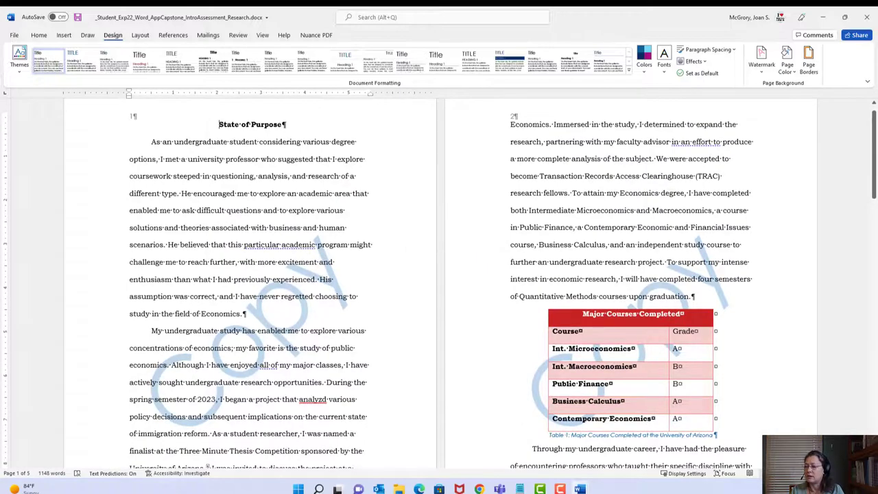
{"action": "scroll", "coordinate": [439, 281], "scroll_direction": "down", "scroll_amount": 3}
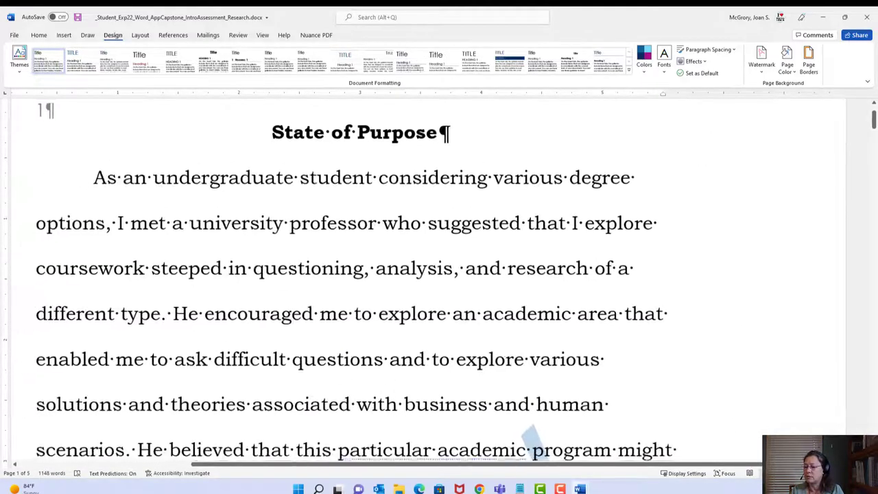
{"action": "scroll", "coordinate": [608, 309], "scroll_direction": "down", "scroll_amount": 2}
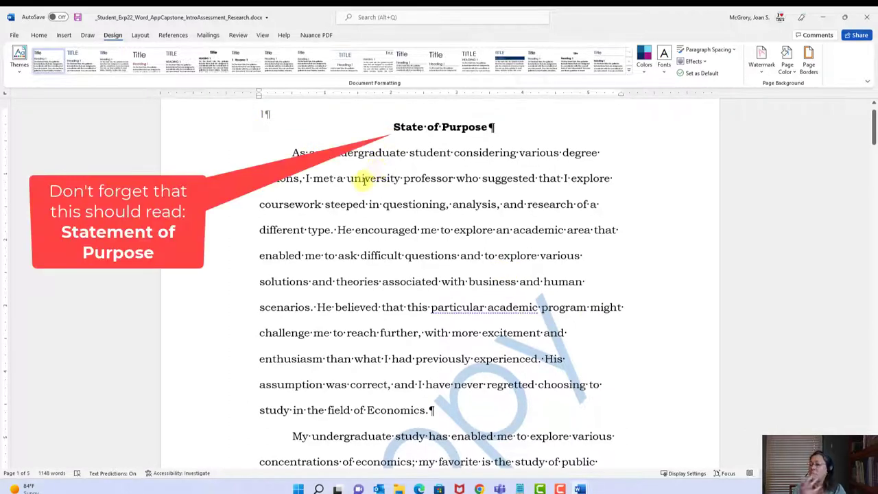
Run the Editor spelling check and correct the misspelled "analyzd" to "analyzed".
{"action": "left_click", "coordinate": [39, 40]}
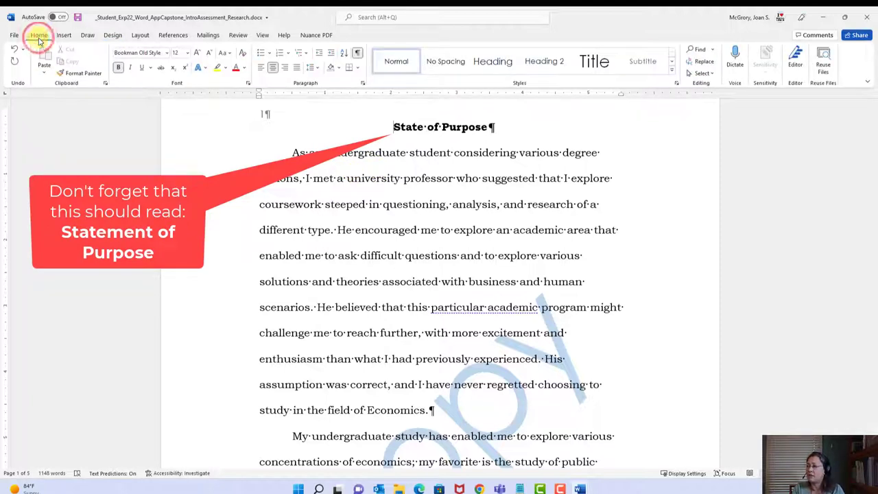
{"action": "left_click", "coordinate": [797, 67]}
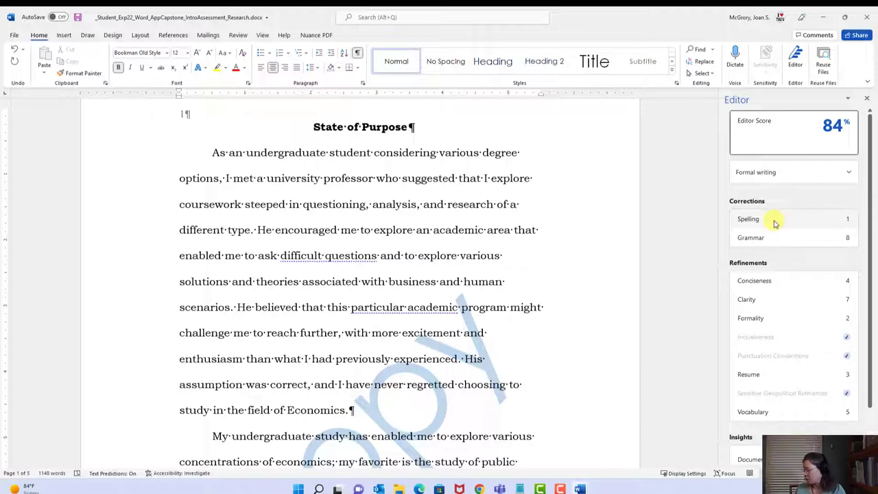
{"action": "left_click", "coordinate": [774, 221]}
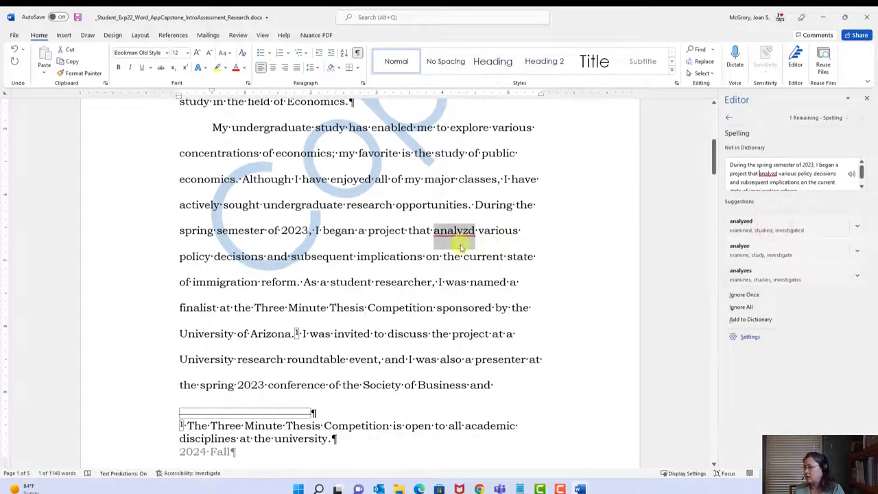
{"action": "left_click", "coordinate": [750, 224]}
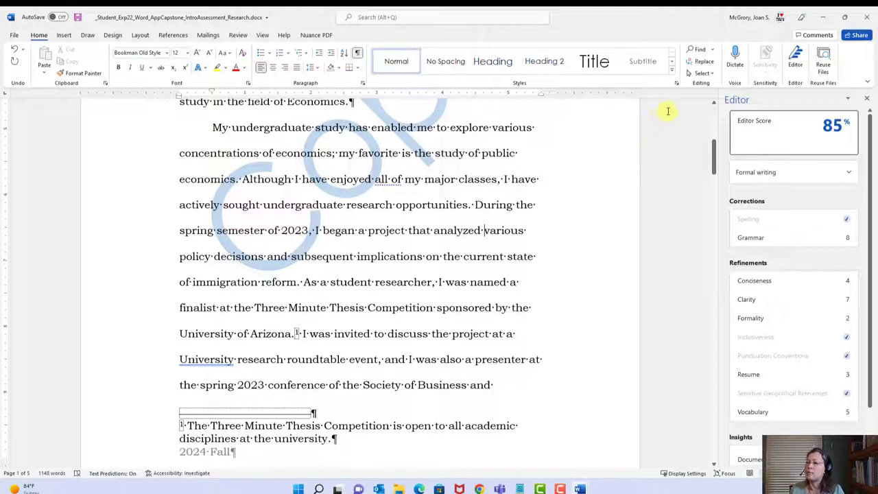
Find "first time" on page 5 and replace it with "first-time" using Find and Replace.
{"action": "left_click", "coordinate": [702, 62]}
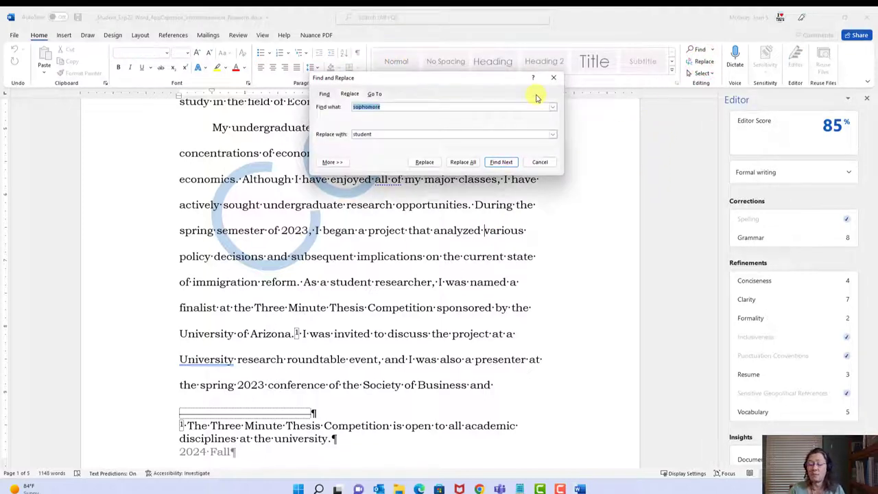
{"action": "type", "text": "first time"}
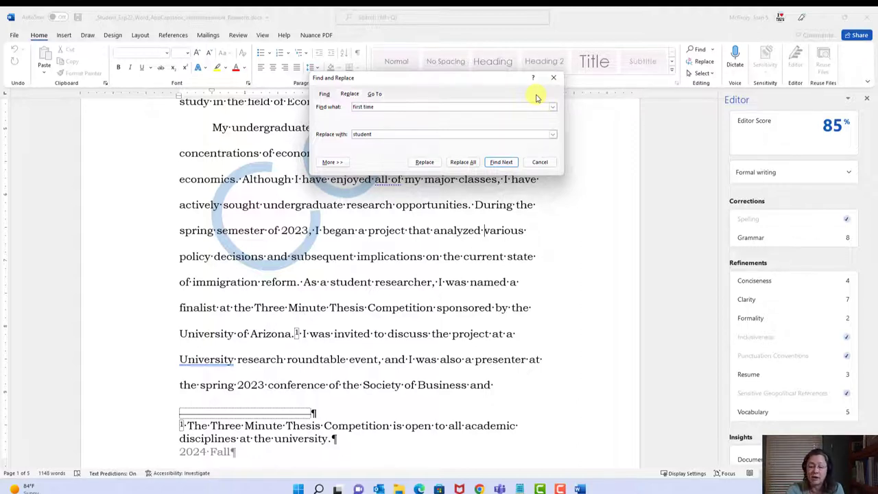
{"action": "key", "text": "Tab"}
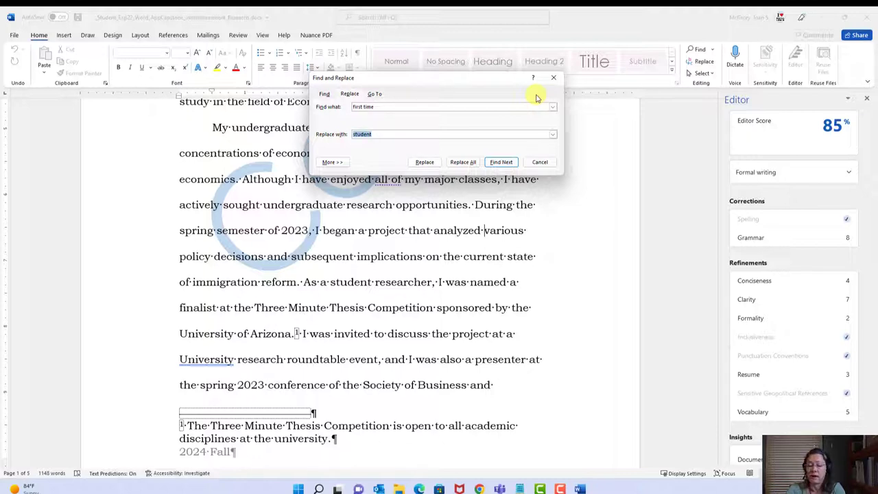
{"action": "type", "text": "first-time"}
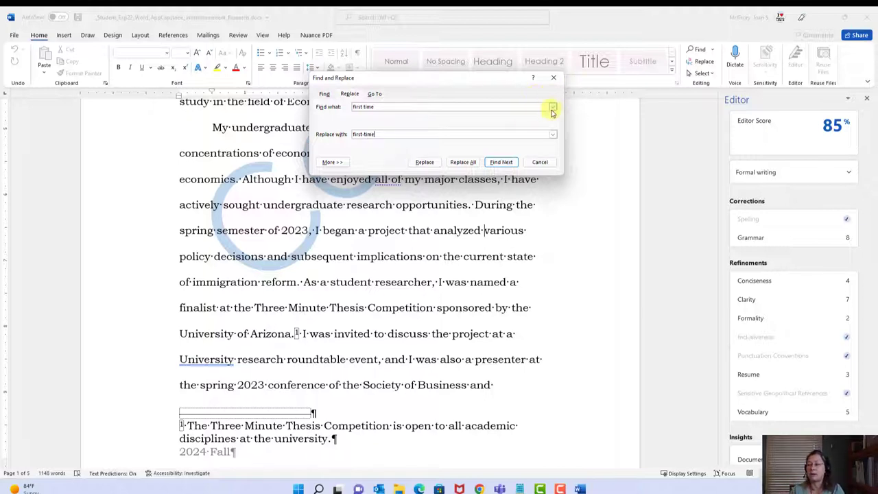
{"action": "left_click", "coordinate": [502, 162]}
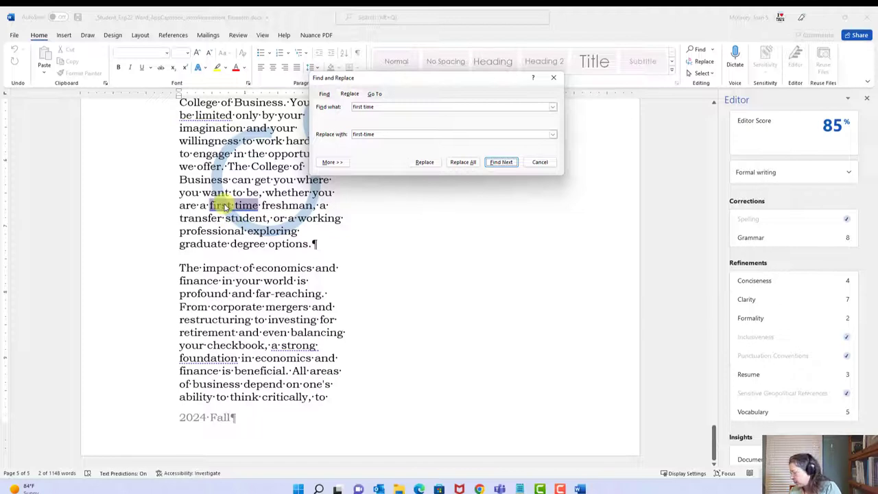
{"action": "left_click", "coordinate": [426, 163]}
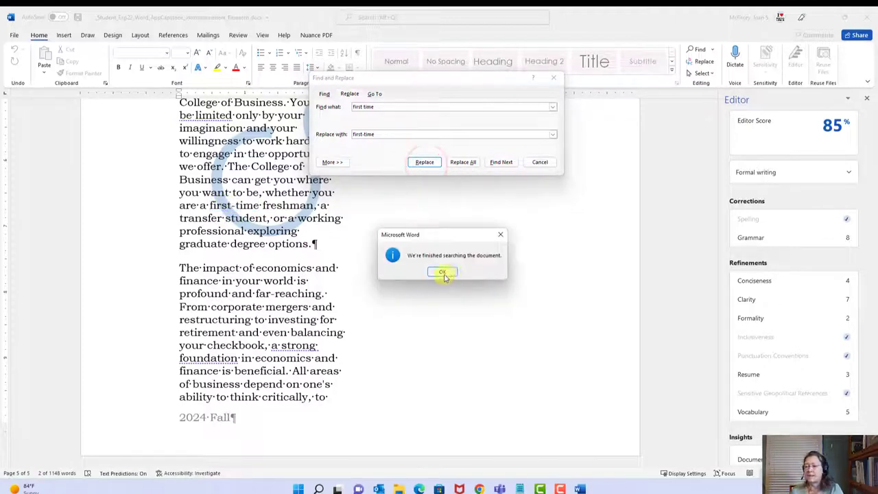
{"action": "left_click", "coordinate": [443, 273]}
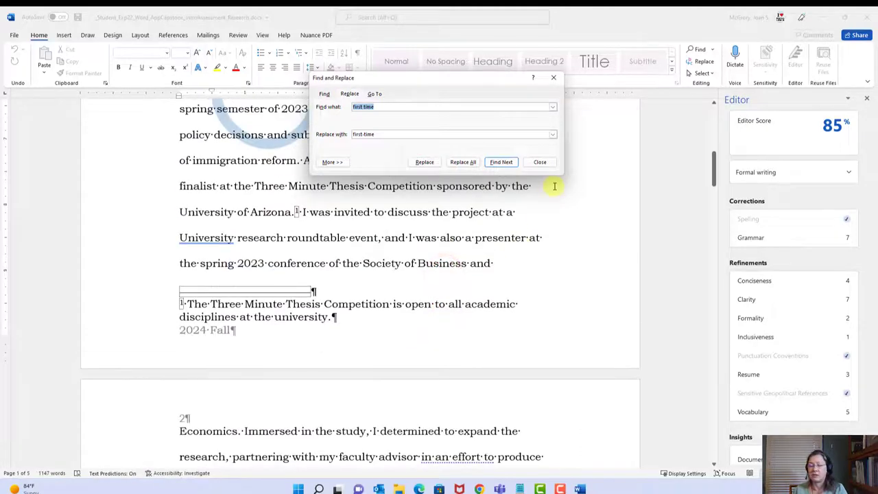
{"action": "left_click", "coordinate": [541, 162]}
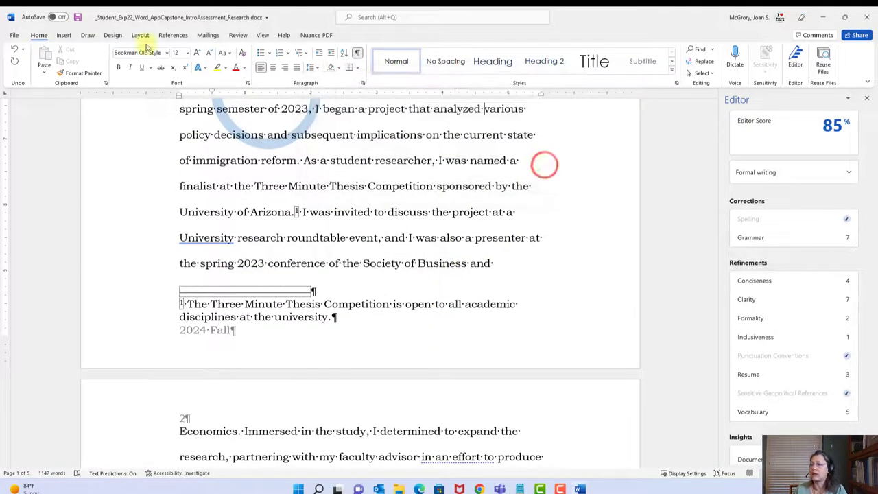
Save the student document and close the Editor pane.
{"action": "left_click", "coordinate": [78, 17]}
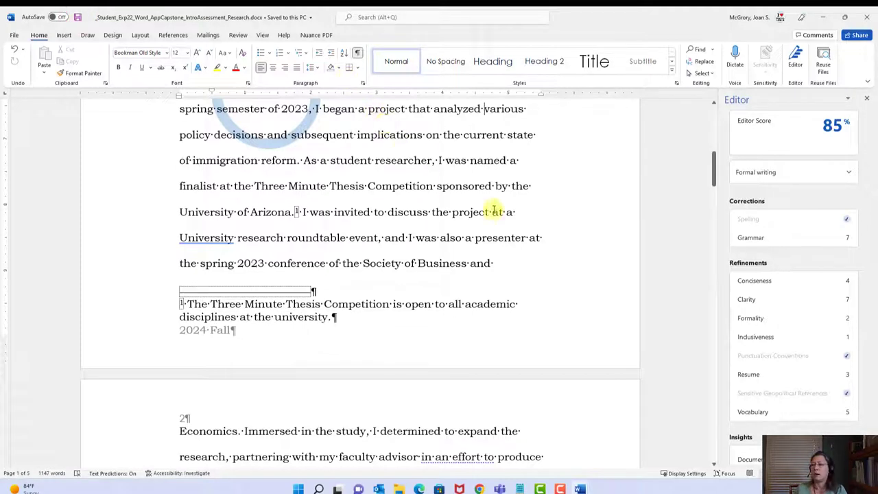
{"action": "left_click", "coordinate": [866, 98]}
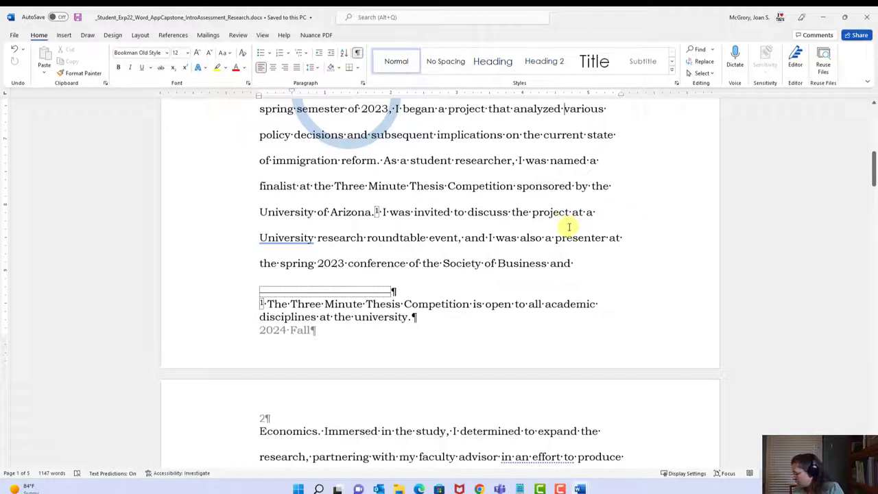
{"action": "left_click", "coordinate": [80, 19]}
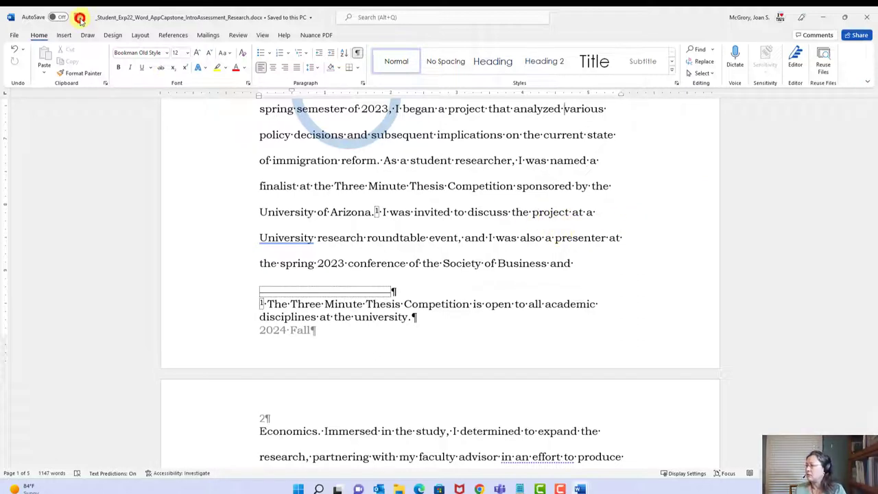
Consult the upcoming steps in the instructions document and create a new blank document.
{"action": "mouse_move", "coordinate": [580, 488]}
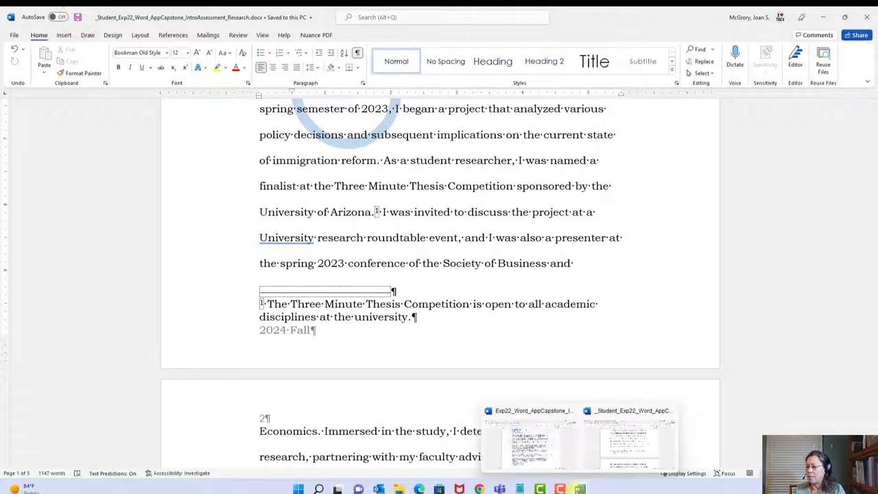
{"action": "left_click", "coordinate": [542, 458]}
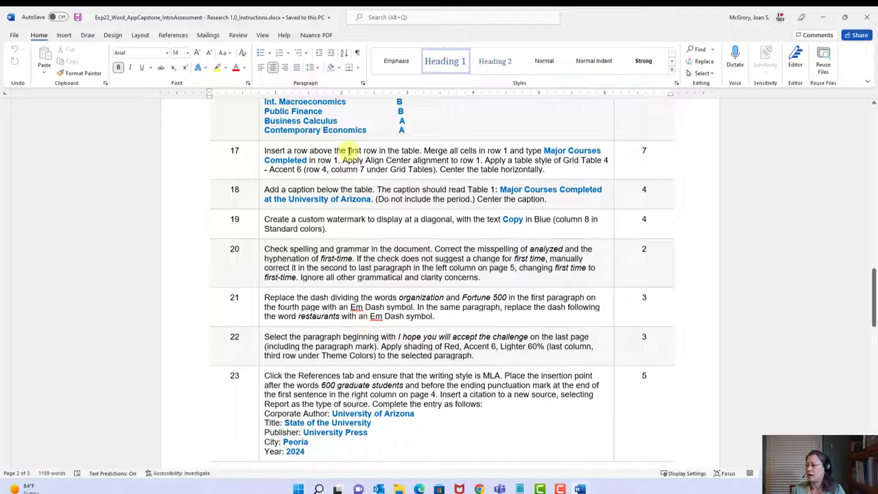
{"action": "left_click", "coordinate": [14, 37]}
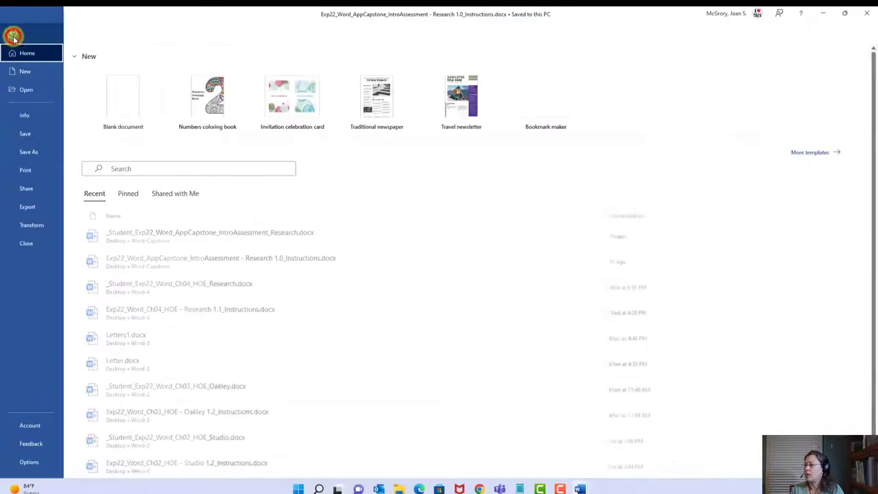
{"action": "left_click", "coordinate": [23, 72]}
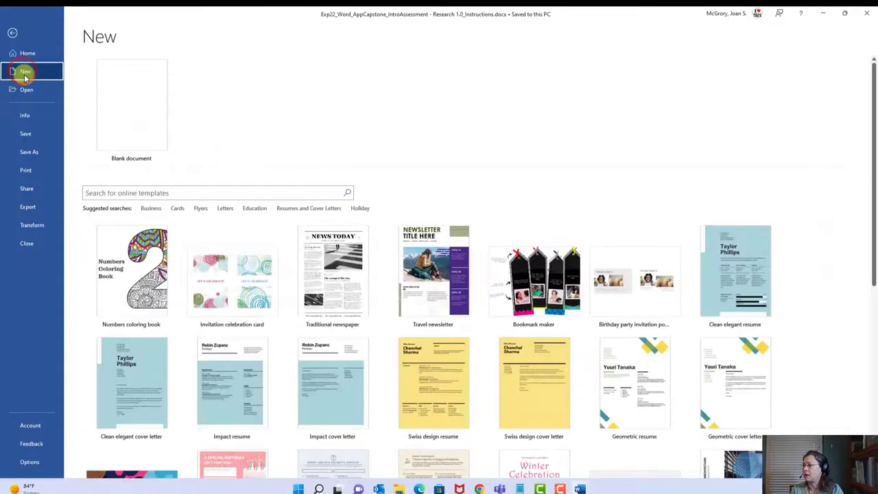
{"action": "left_click", "coordinate": [126, 129]}
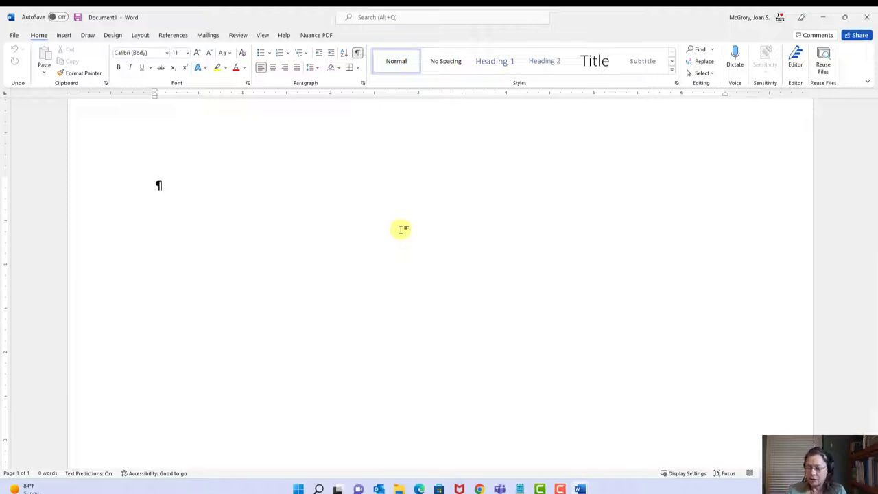
Enter the sentence "I dog has fleas." in the blank document and add empty paragraphs below it.
{"action": "type", "text": "I dog has f"}
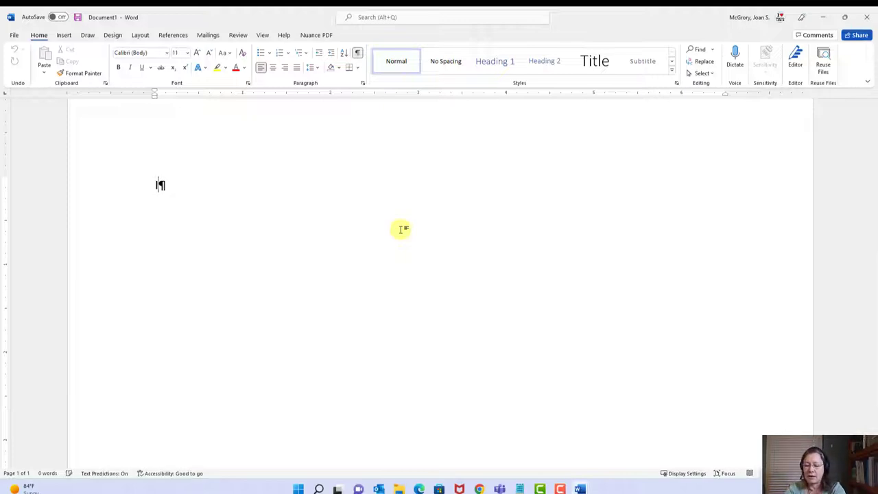
{"action": "type", "text": "leas."}
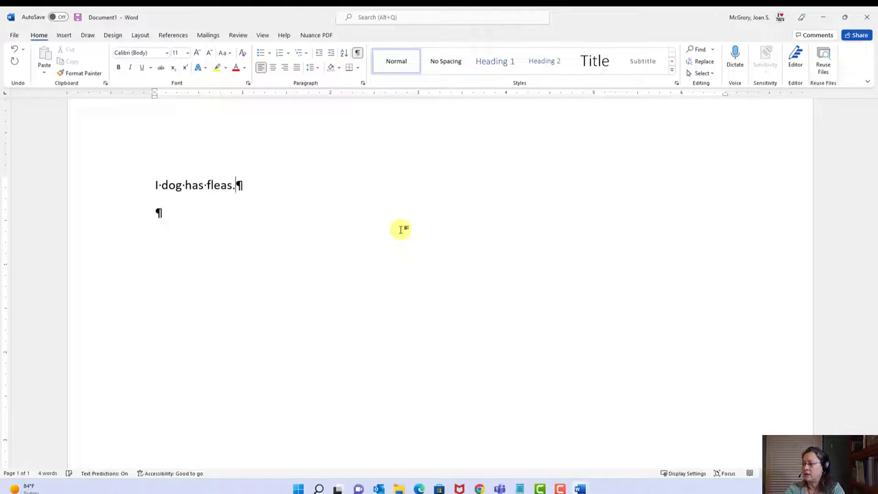
{"action": "key", "text": "Down"}
{"action": "key", "text": "Return"}
{"action": "key", "text": "Return"}
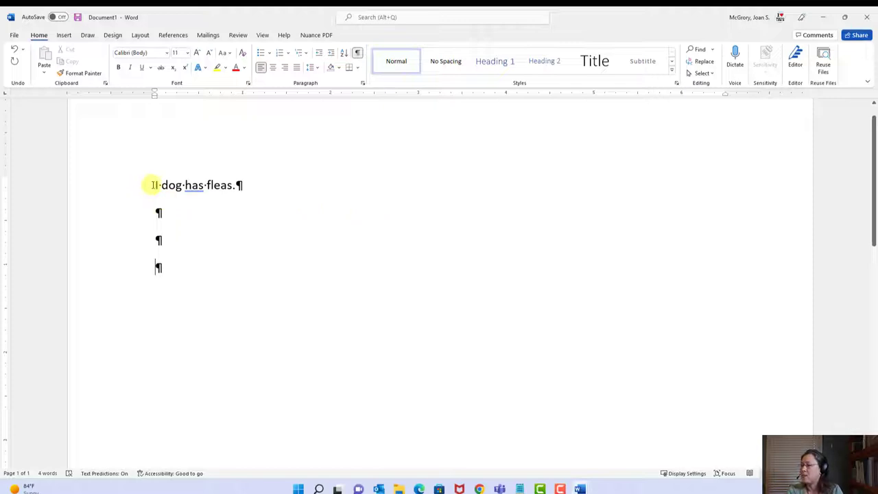
Set the words "I dog has fleas" in the first line, excluding the period, to font size 20.
{"action": "left_click_drag", "start_coordinate": [152, 185], "coordinate": [227, 177]}
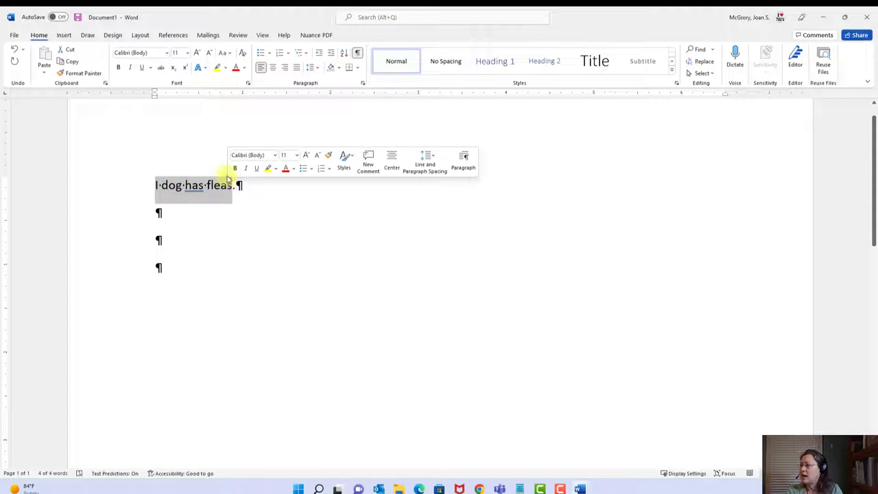
{"action": "left_click", "coordinate": [187, 54]}
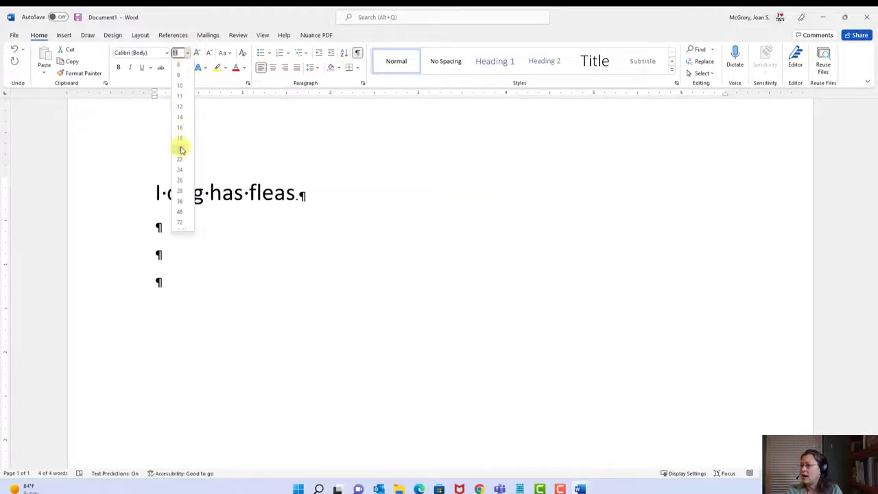
{"action": "left_click", "coordinate": [181, 149]}
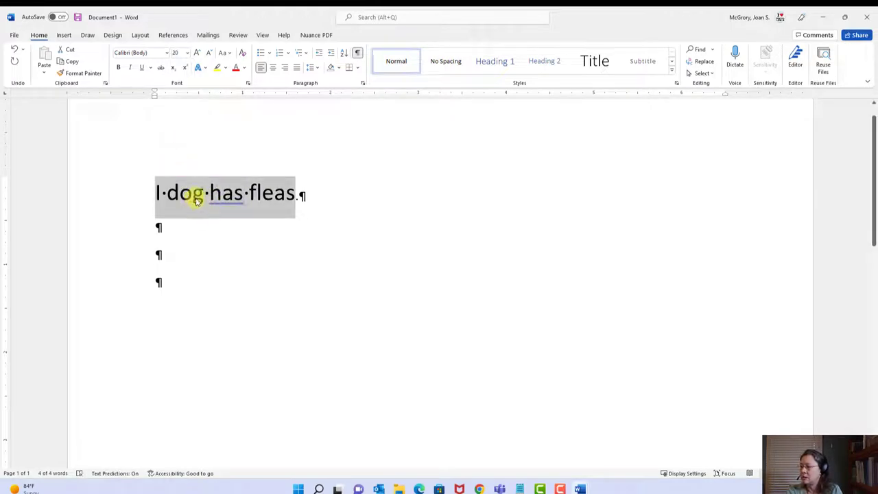
Enter "I dog has fleas." as the second line and begin a third line with "I d".
{"action": "left_click", "coordinate": [178, 225]}
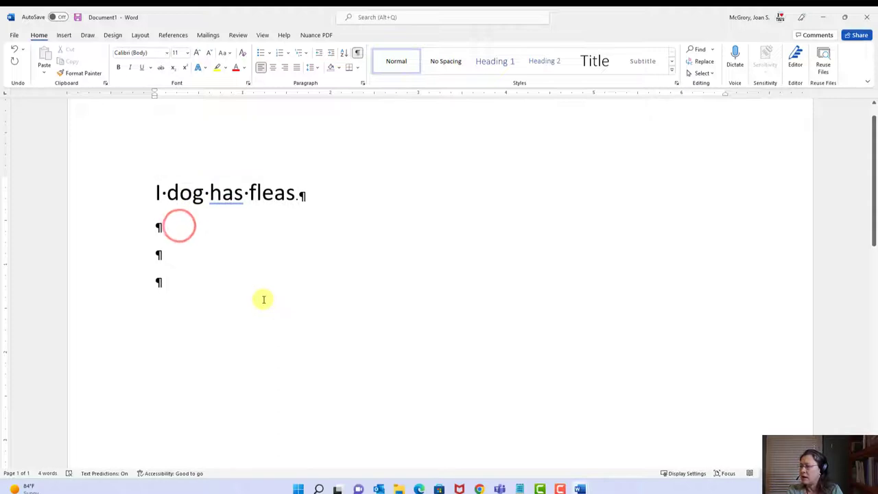
{"action": "type", "text": "I "}
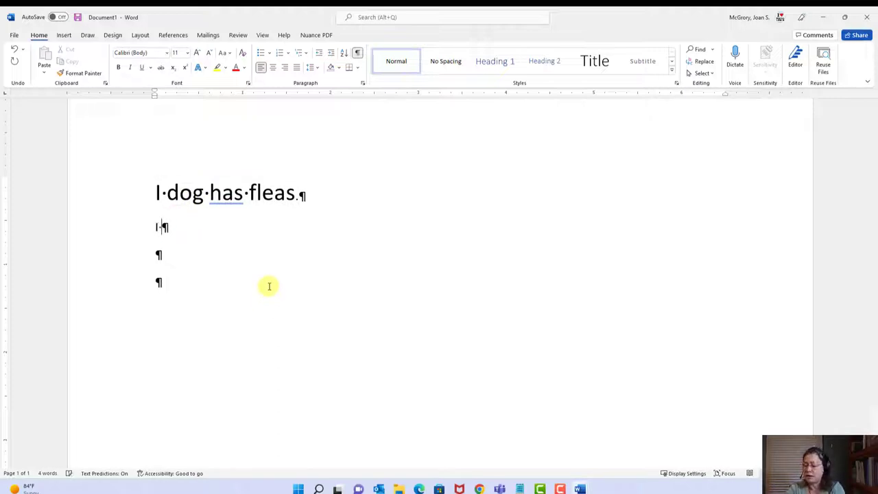
{"action": "type", "text": "dog has fle"}
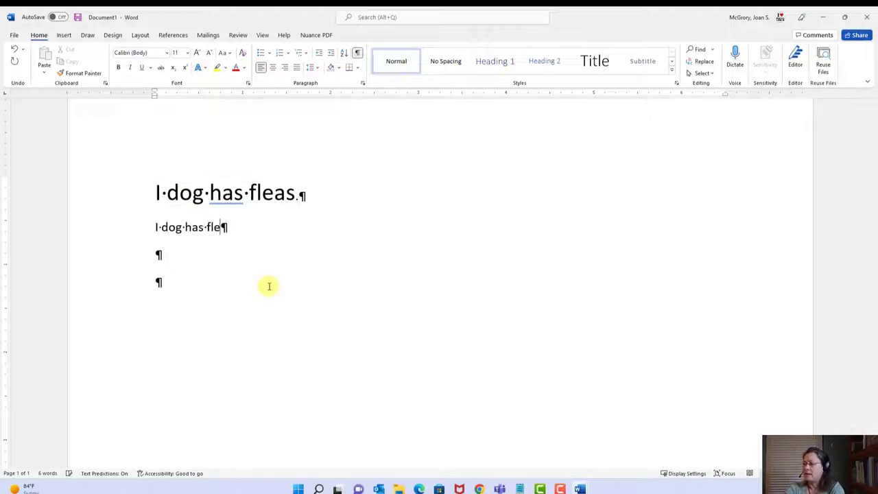
{"action": "type", "text": "as."}
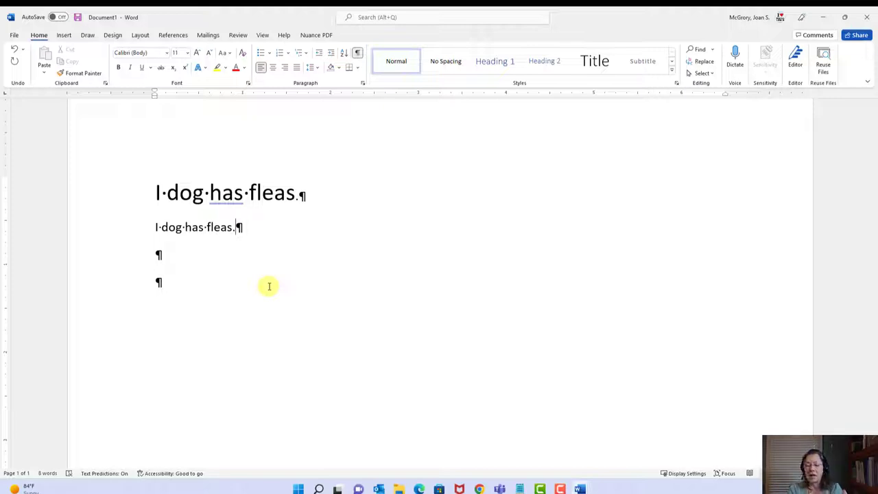
{"action": "key", "text": "Return"}
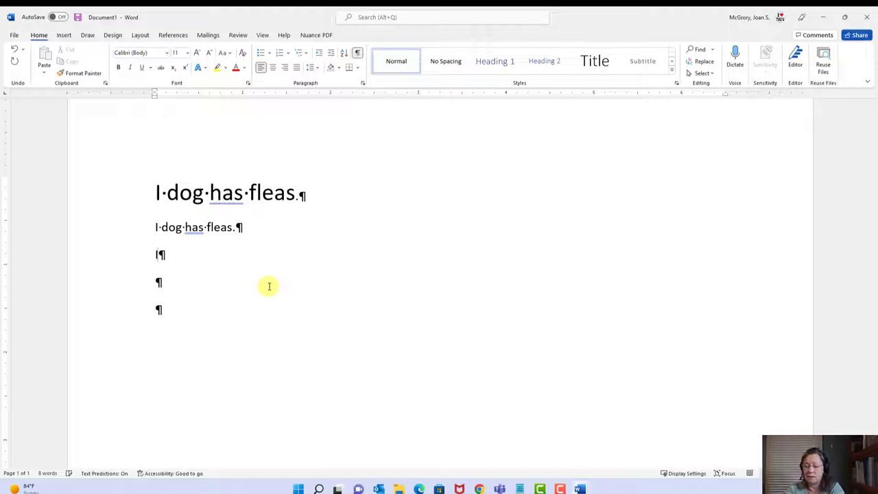
{"action": "type", "text": "I do"}
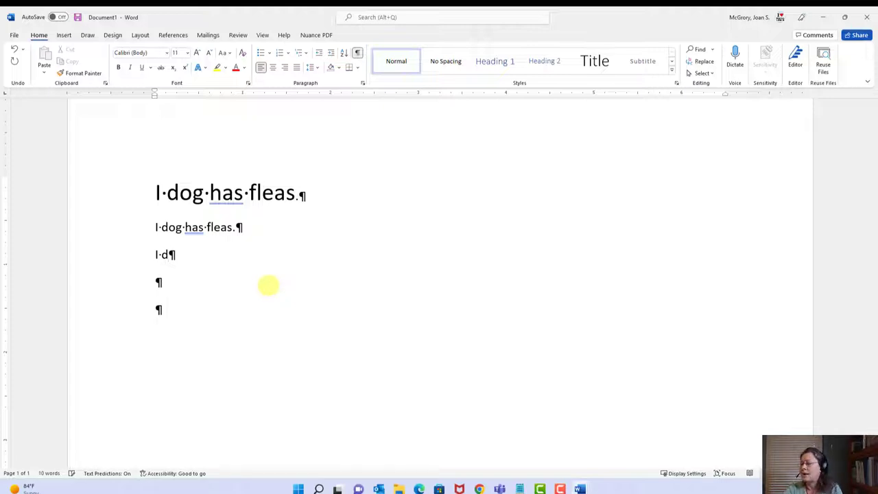
Replace the opening "I" with "My" in all three lines.
{"action": "left_click", "coordinate": [158, 192]}
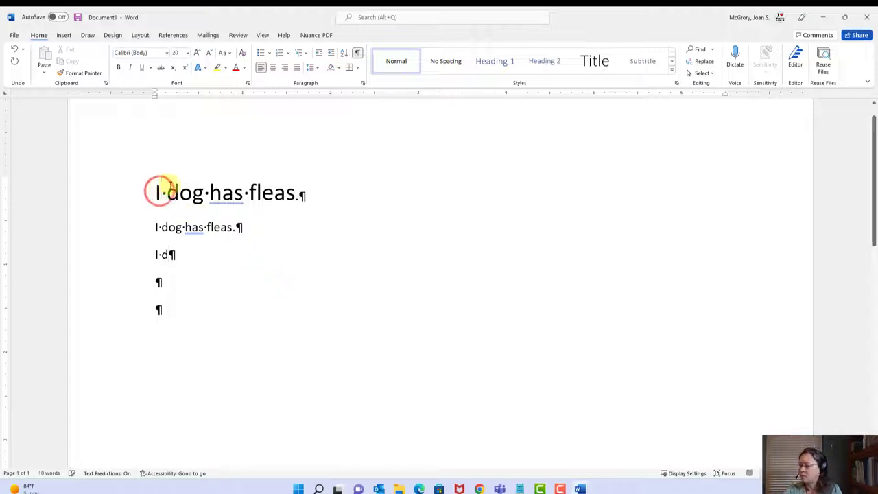
{"action": "key", "text": "Delete"}
{"action": "type", "text": "My"}
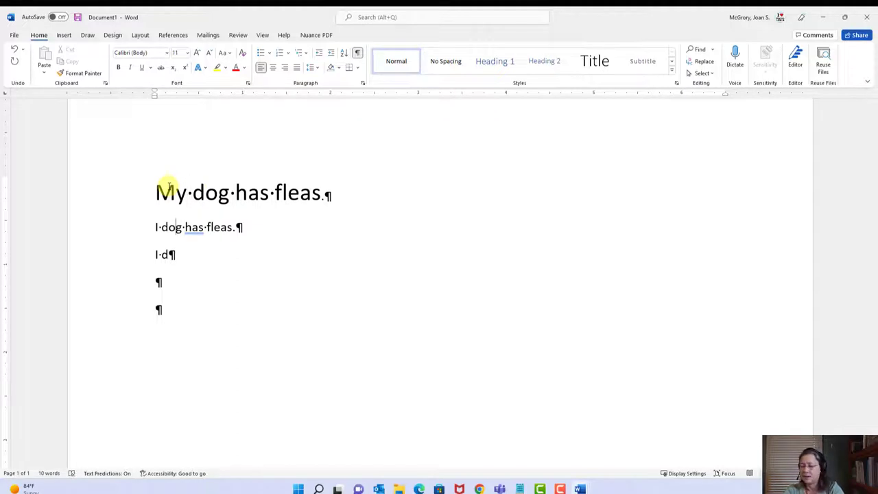
{"action": "key", "text": "shift+Left"}
{"action": "type", "text": "My"}
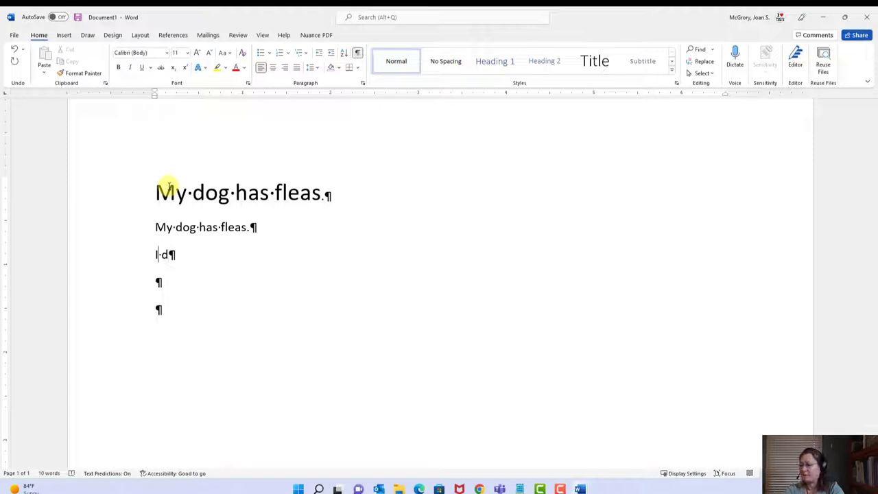
{"action": "key", "text": "Delete"}
{"action": "type", "text": "My d"}
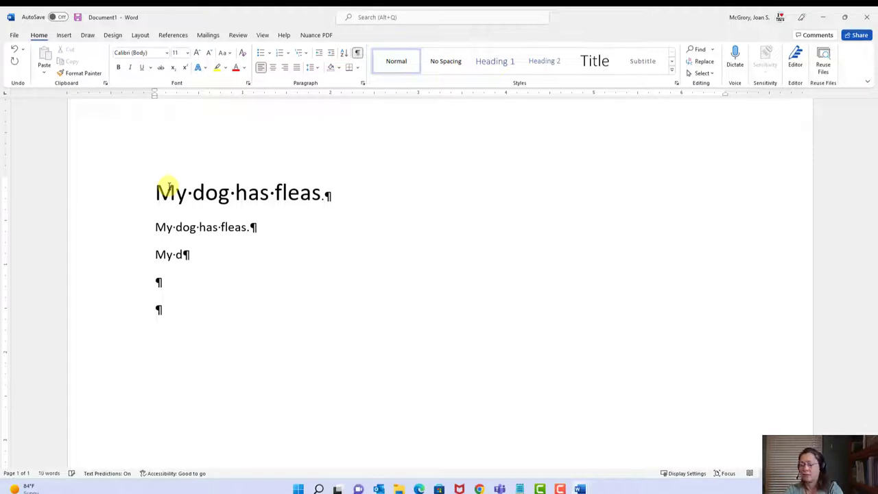
Complete the third line as "My dog has fleas." and select that whole line including its paragraph mark.
{"action": "type", "text": "og "}
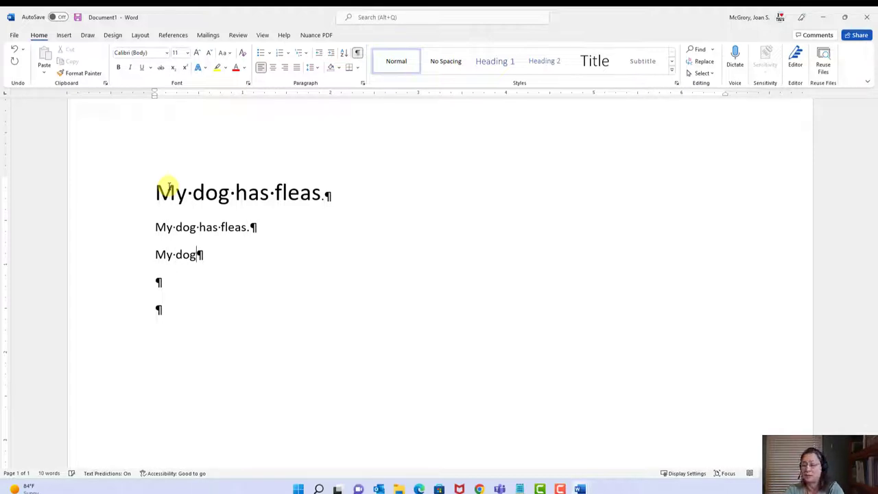
{"action": "type", "text": "has fleas."}
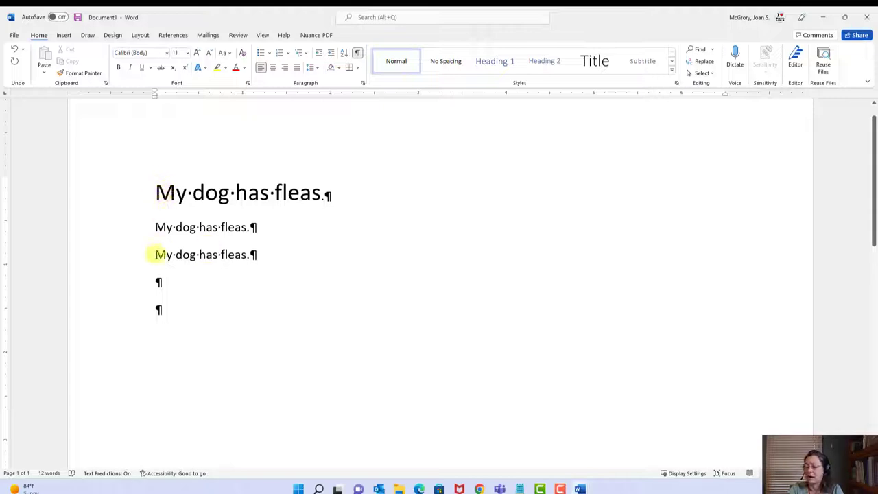
{"action": "triple_click", "coordinate": [155, 253]}
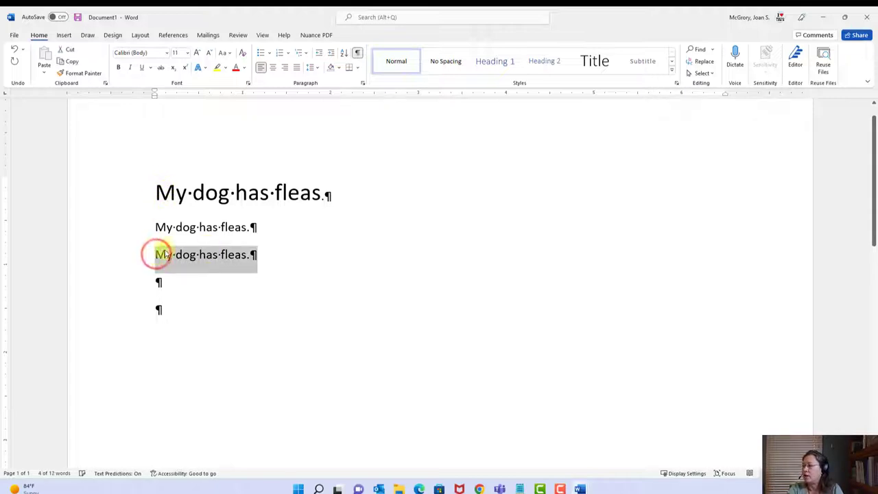
Set the font of the whole third line to Arial.
{"action": "left_click", "coordinate": [169, 226]}
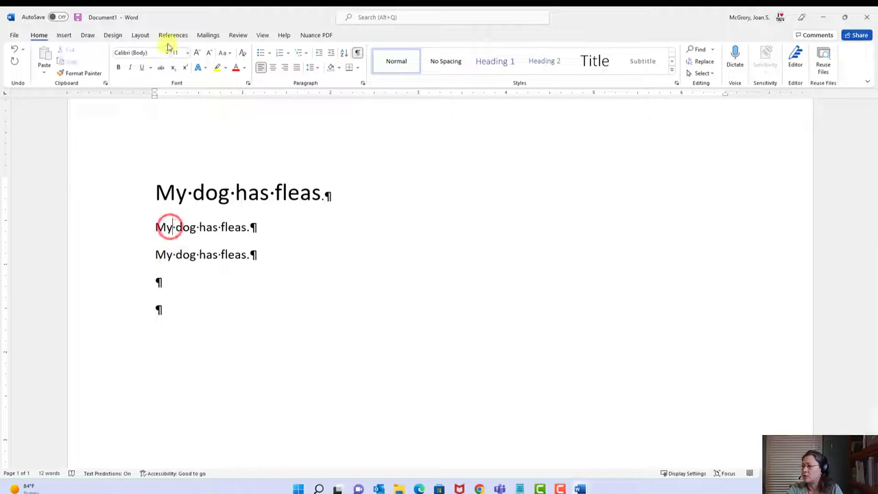
{"action": "left_click", "coordinate": [185, 253]}
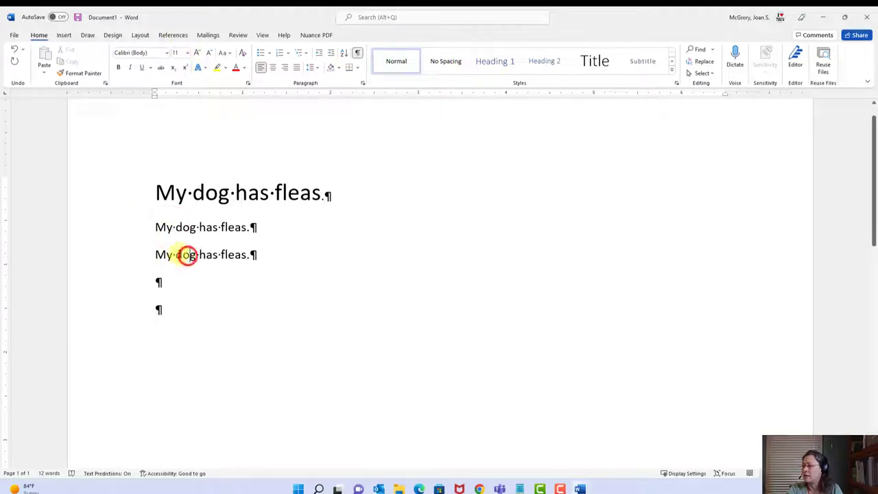
{"action": "left_click", "coordinate": [144, 257]}
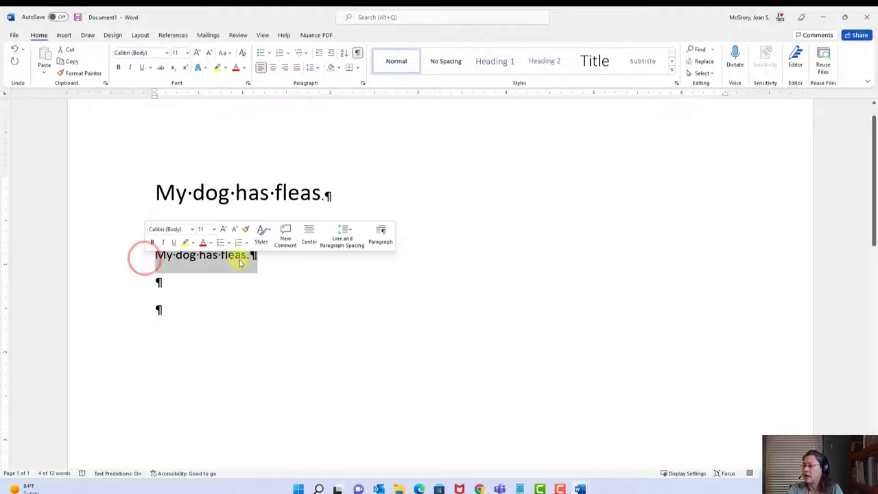
{"action": "left_click", "coordinate": [167, 55]}
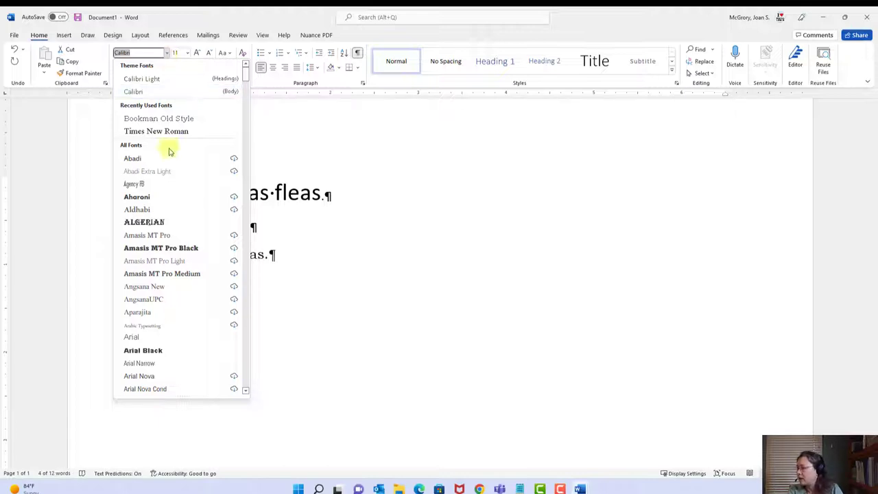
{"action": "left_click", "coordinate": [141, 340]}
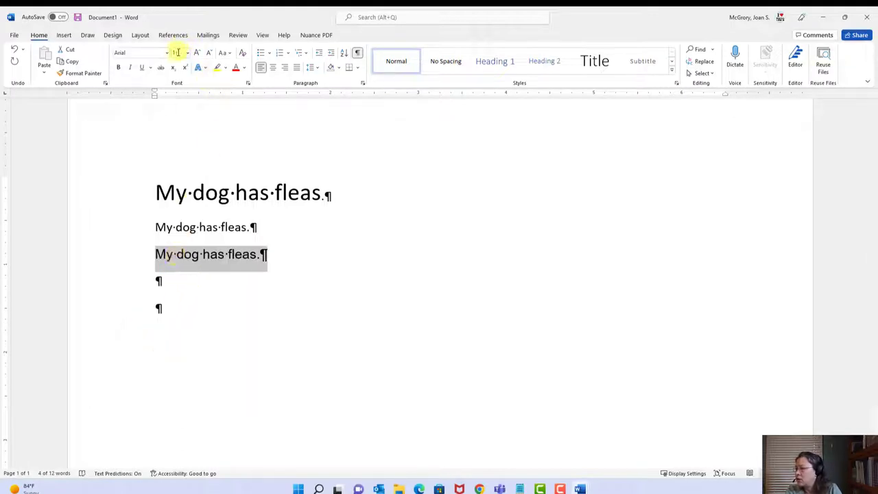
Set the font of the whole second line to Times New Roman.
{"action": "left_click", "coordinate": [190, 254]}
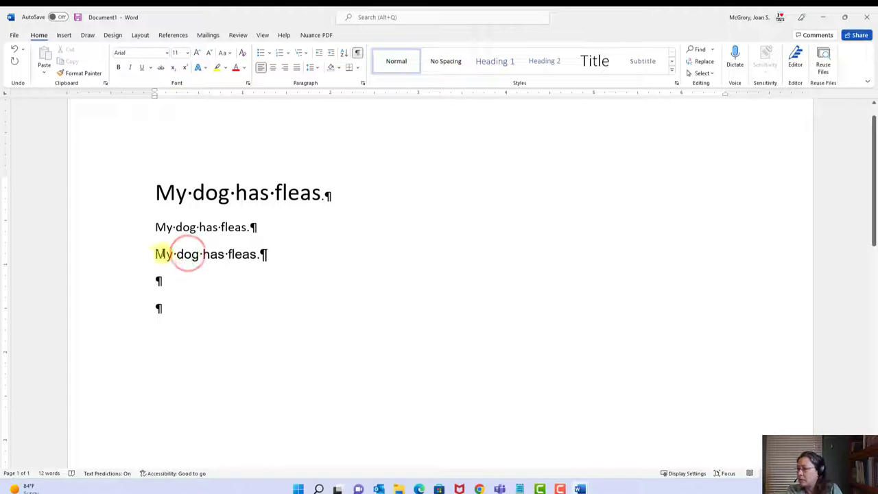
{"action": "left_click_drag", "start_coordinate": [166, 254], "coordinate": [146, 256]}
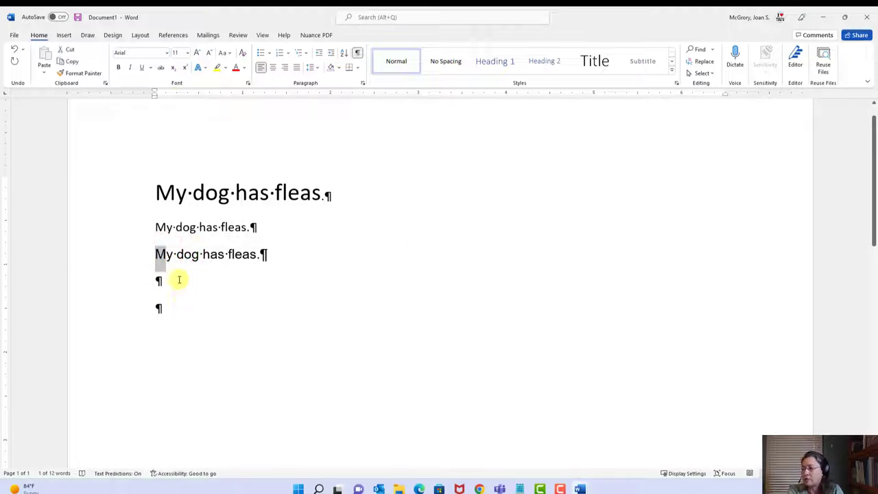
{"action": "left_click_drag", "start_coordinate": [165, 227], "coordinate": [156, 227]}
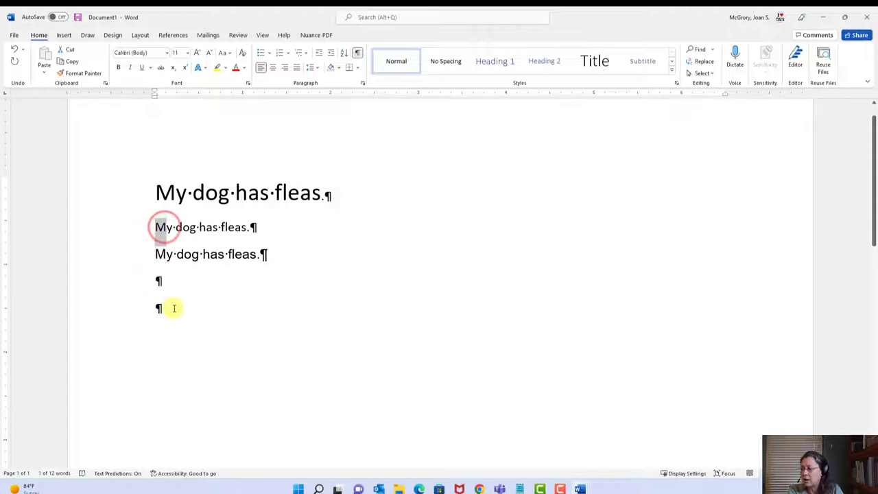
{"action": "triple_click", "coordinate": [142, 229]}
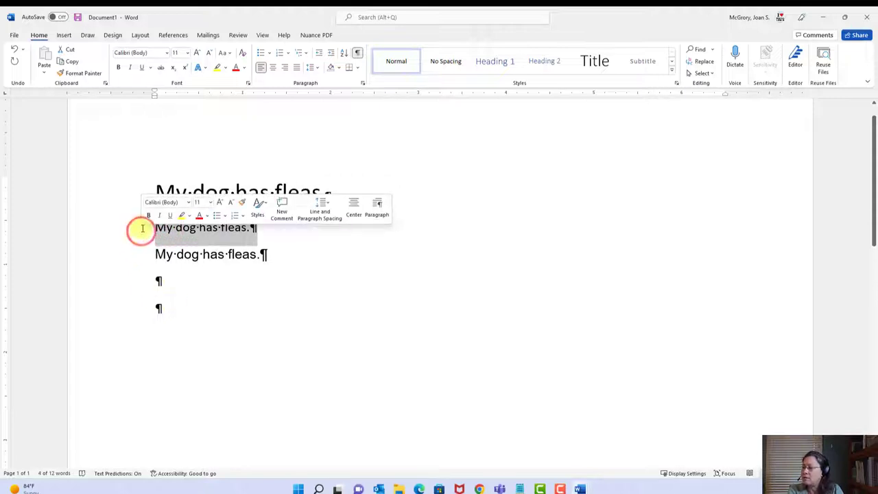
{"action": "left_click", "coordinate": [188, 203]}
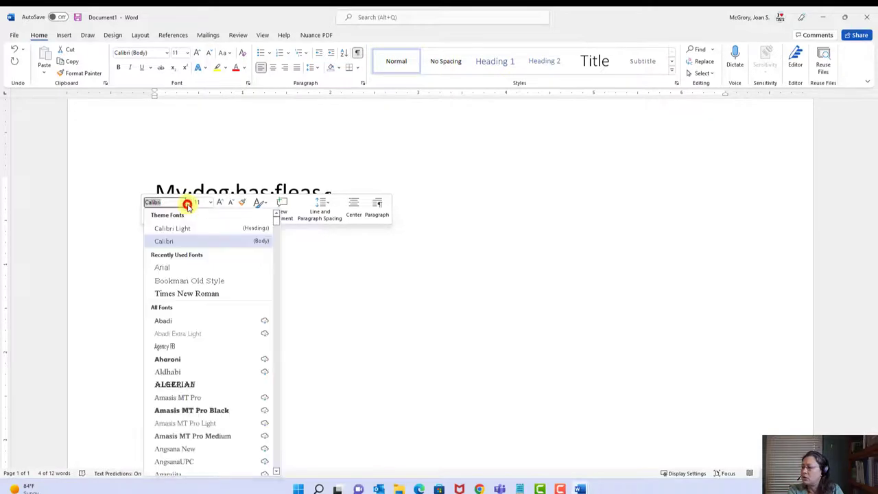
{"action": "left_click", "coordinate": [202, 293]}
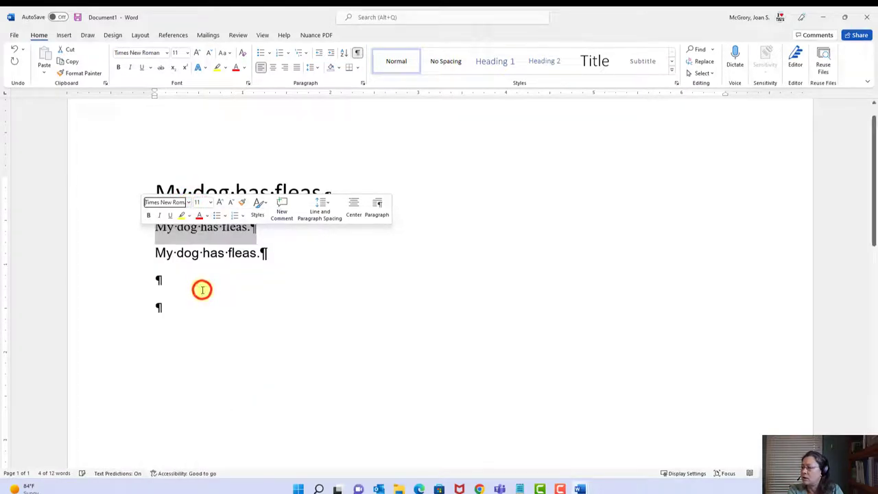
{"action": "left_click", "coordinate": [295, 277]}
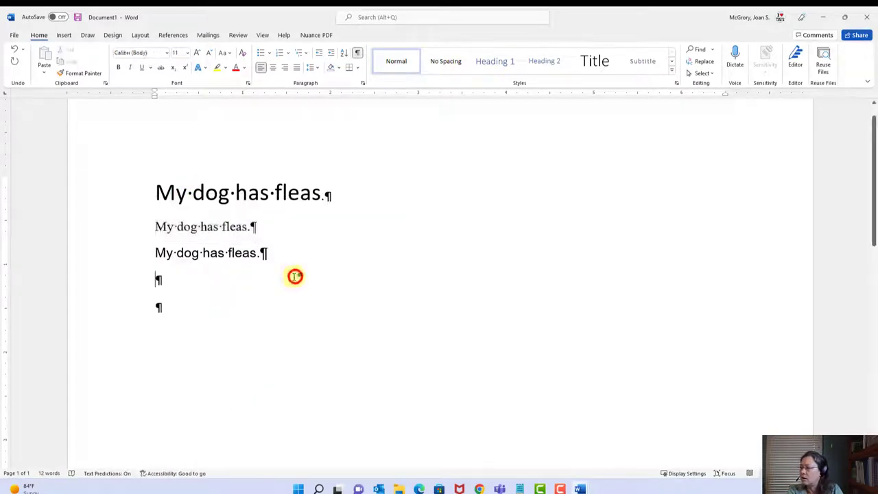
Set the opening "M" of the second line to Calibri (Body), and select the "M" that starts the first line.
{"action": "double_click", "coordinate": [163, 228]}
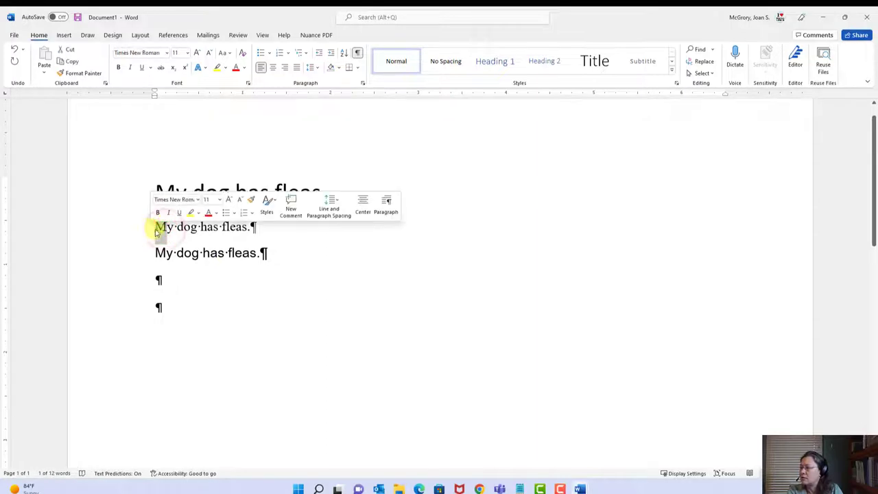
{"action": "left_click", "coordinate": [197, 200]}
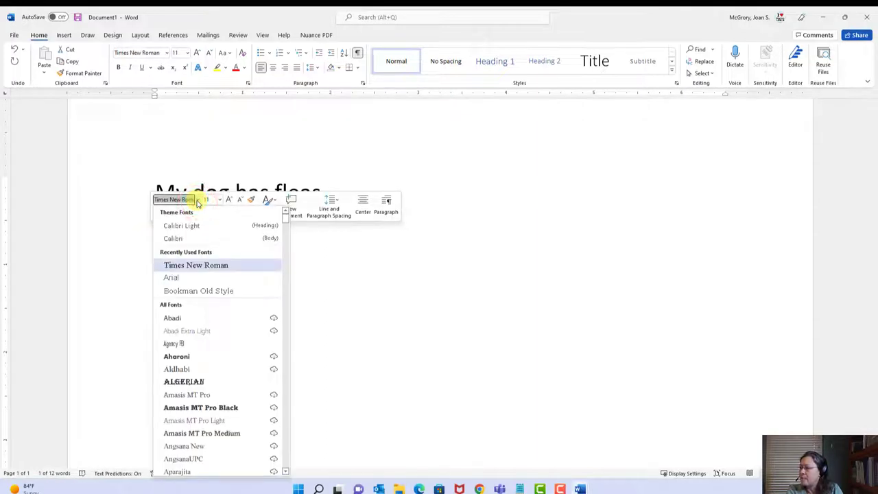
{"action": "left_click", "coordinate": [201, 240]}
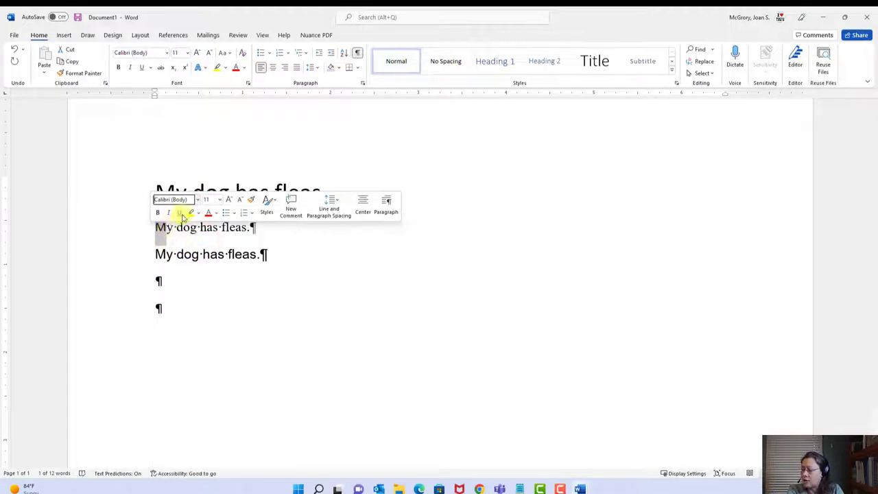
{"action": "left_click", "coordinate": [190, 257]}
{"action": "left_click", "coordinate": [187, 193]}
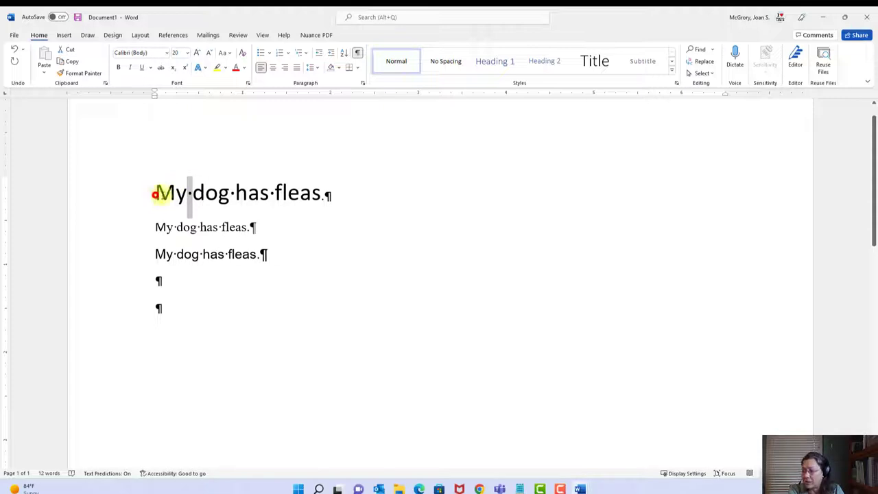
{"action": "left_click_drag", "start_coordinate": [155, 194], "coordinate": [177, 194]}
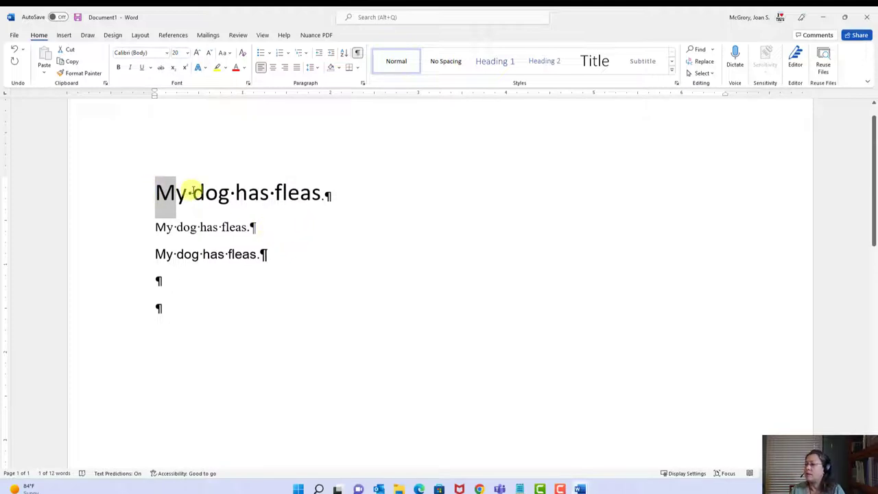
Hide the formatting marks and extend the first line to read "My dog has fleas – does yours?".
{"action": "left_click", "coordinate": [319, 194]}
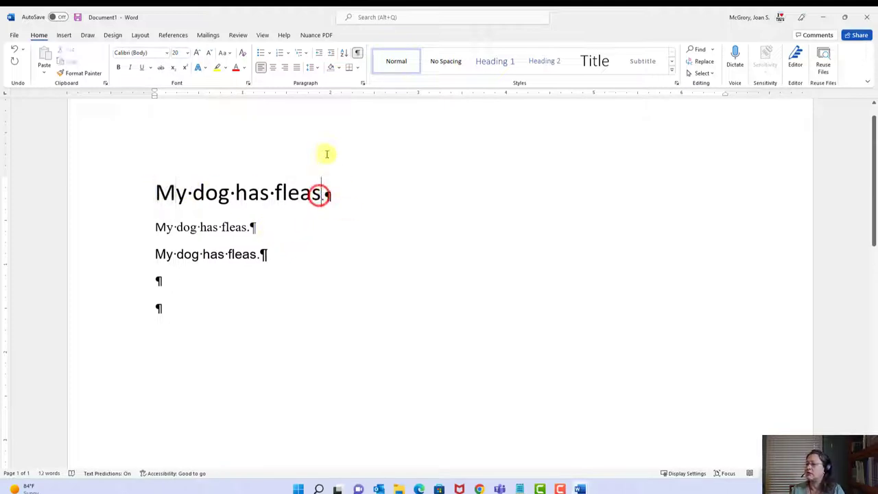
{"action": "left_click", "coordinate": [356, 52]}
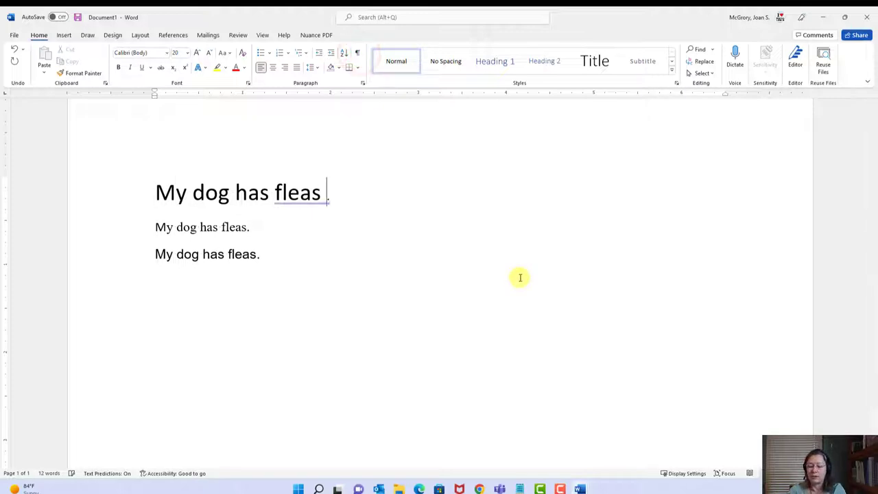
{"action": "type", "text": "-"}
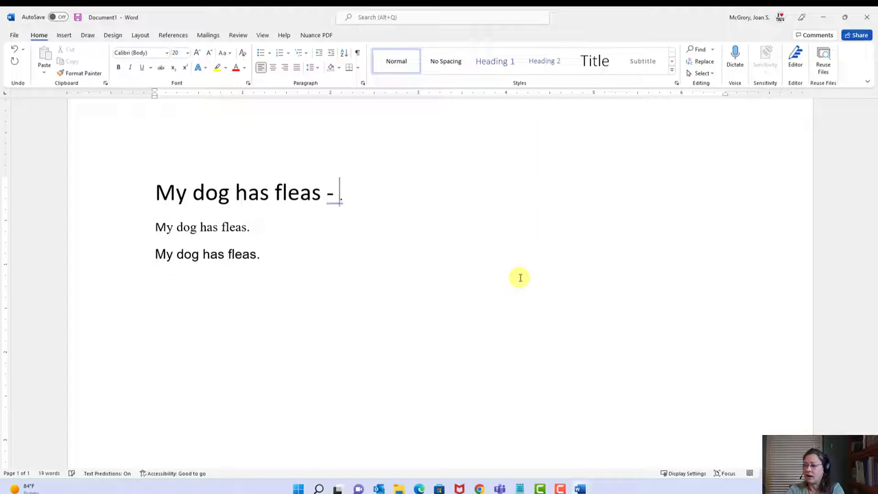
{"action": "type", "text": " does yours"}
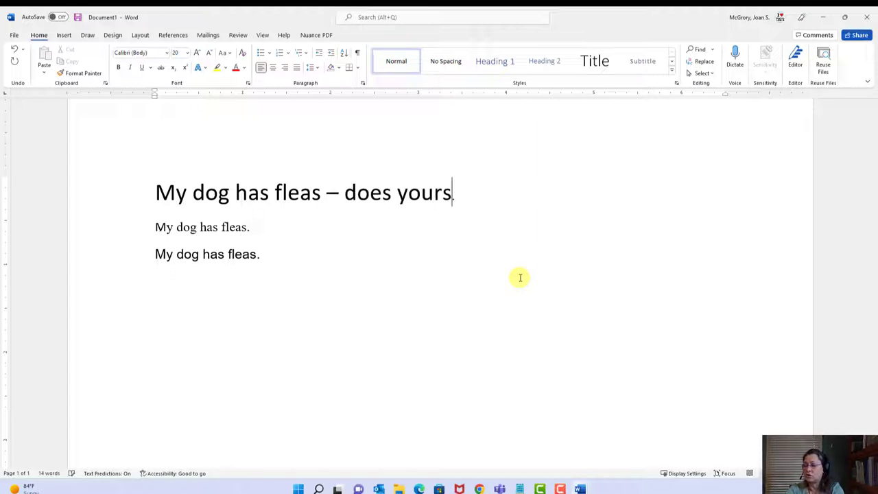
{"action": "type", "text": "?"}
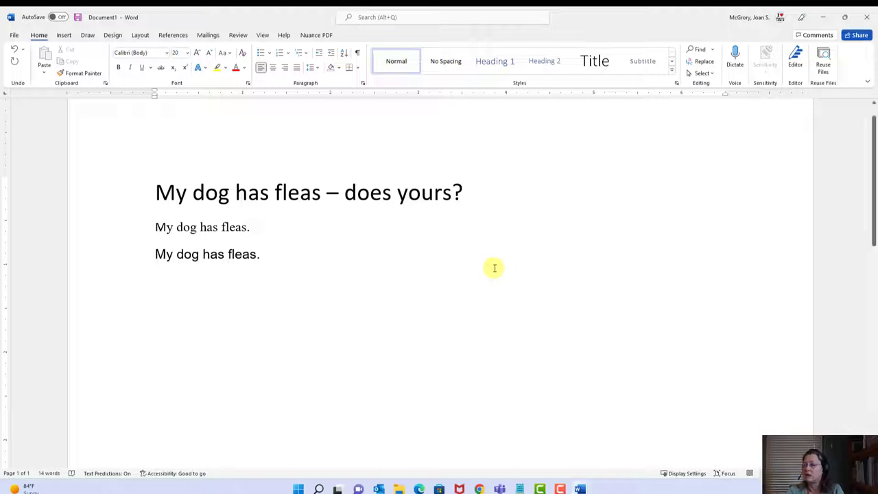
Add "– does yours?" after "fleas" in the second and third lines.
{"action": "left_click", "coordinate": [246, 226]}
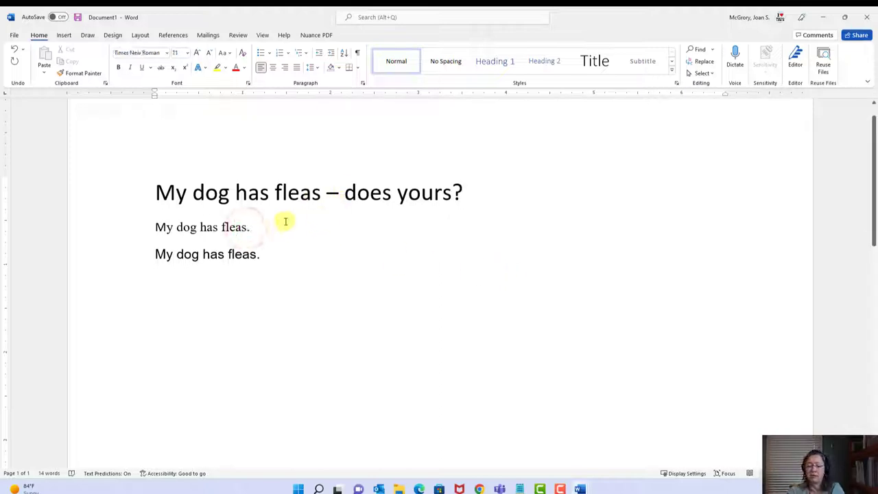
{"action": "type", "text": "- does yours?"}
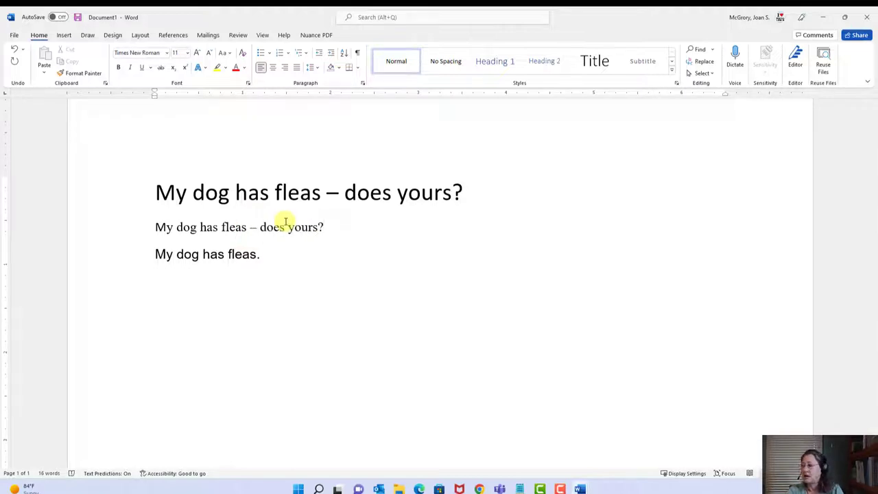
{"action": "left_click", "coordinate": [255, 254]}
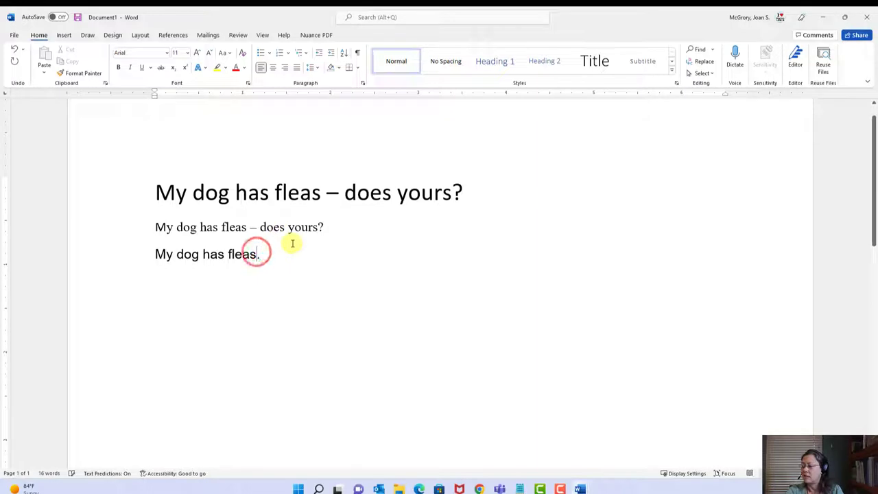
{"action": "type", "text": "- does y"}
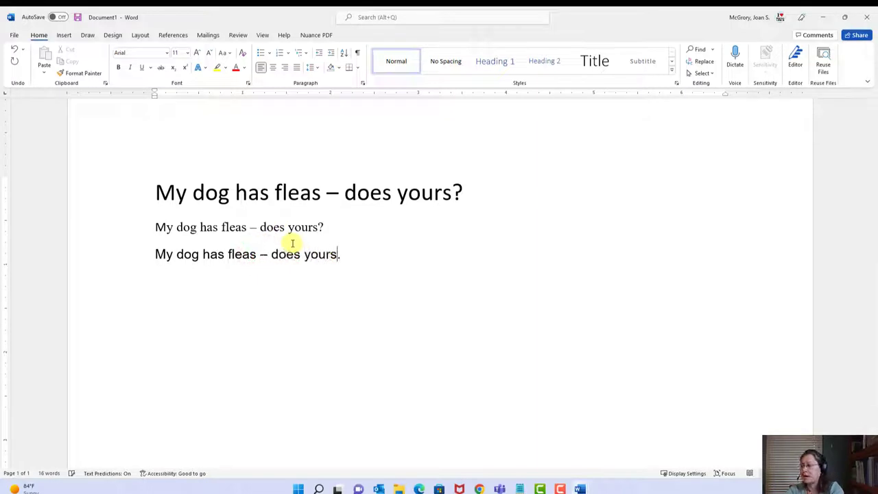
{"action": "type", "text": "ours?"}
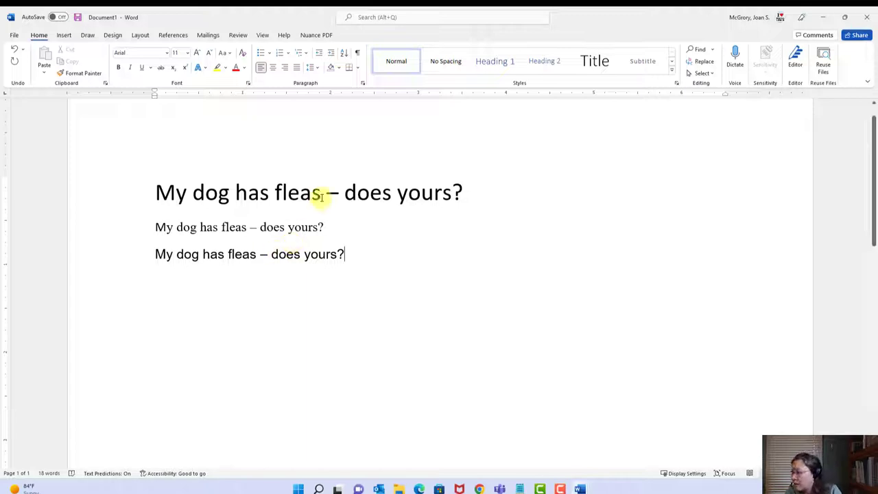
Select the dash between "fleas" and "does" in the first line.
{"action": "left_click_drag", "start_coordinate": [339, 191], "coordinate": [327, 192]}
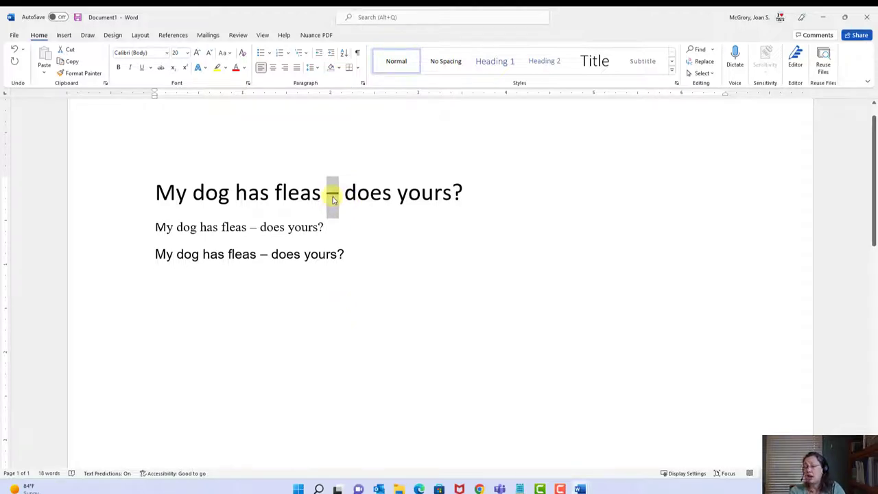
{"action": "left_click", "coordinate": [362, 277]}
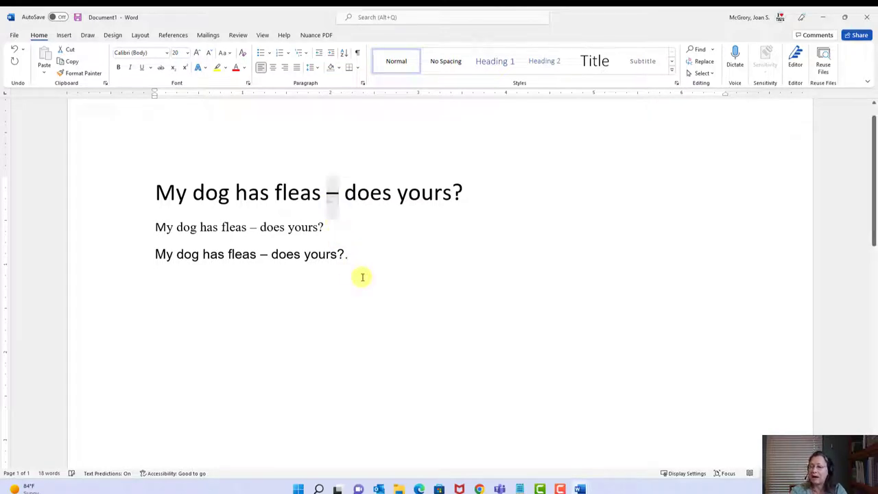
{"action": "double_click", "coordinate": [330, 194]}
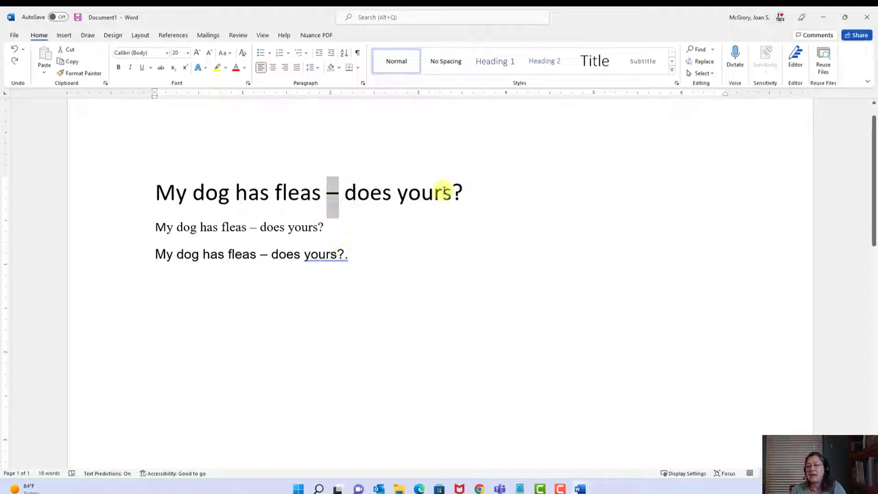
Insert a new line reading "em" dash, with em in quotation marks, below the first line.
{"action": "left_click", "coordinate": [510, 195]}
{"action": "key", "text": "Return"}
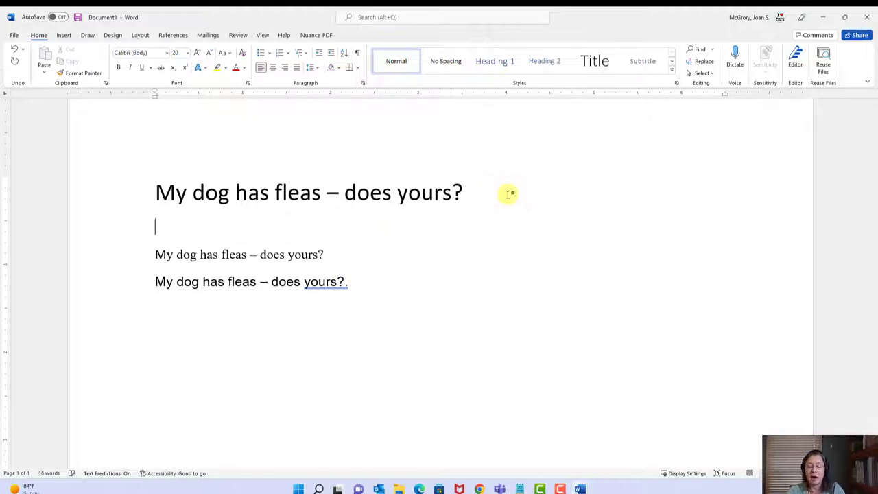
{"action": "type", "text": "\"em"}
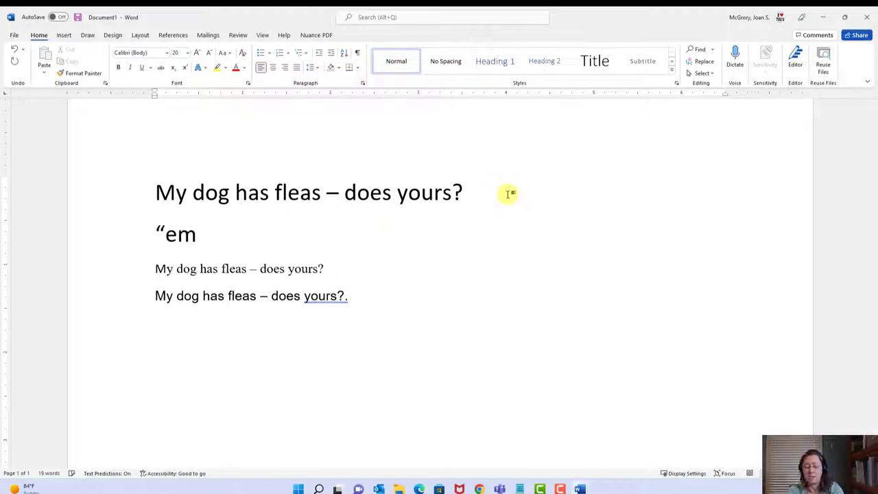
{"action": "type", "text": "\" dash"}
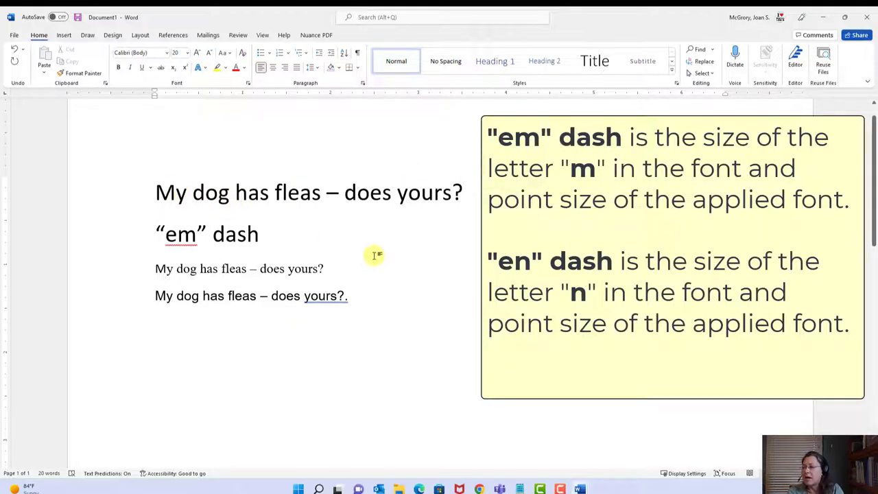
Add a line reading "en" dash, with en in quotation marks, below the "em" dash line.
{"action": "key", "text": "Return"}
{"action": "type", "text": "\"en"}
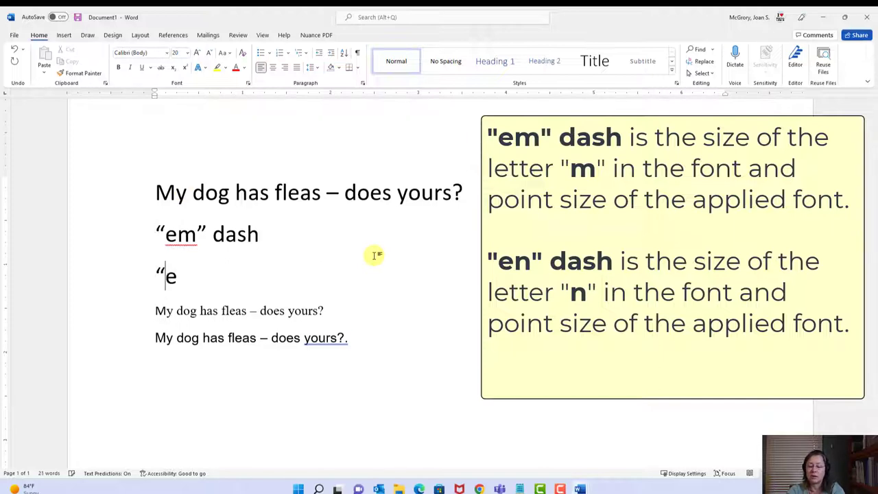
{"action": "type", "text": "\" dasj"}
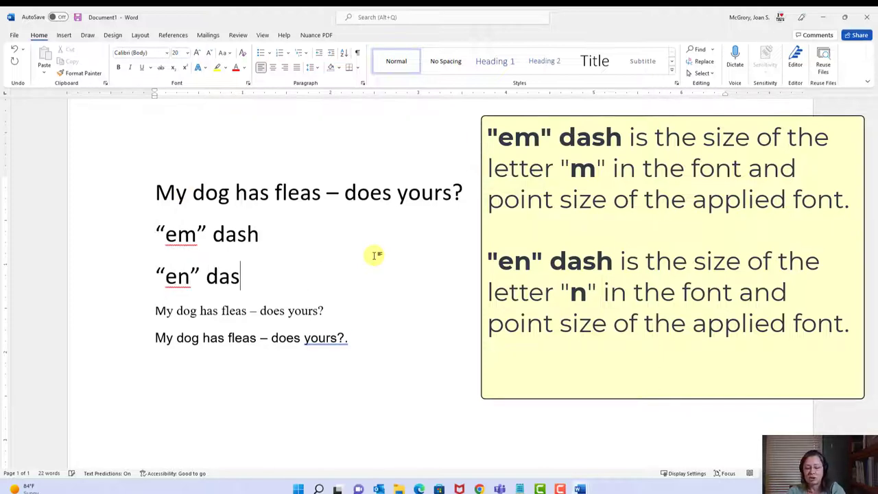
{"action": "type", "text": "h"}
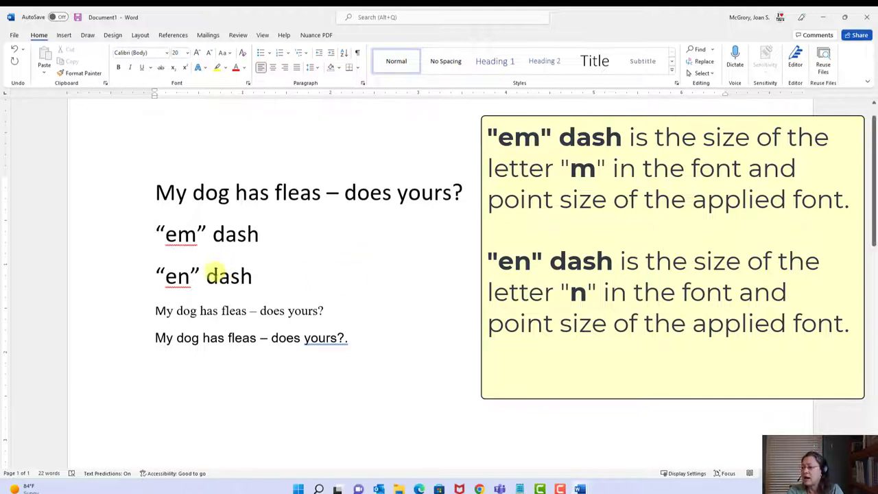
{"action": "double_click", "coordinate": [179, 276]}
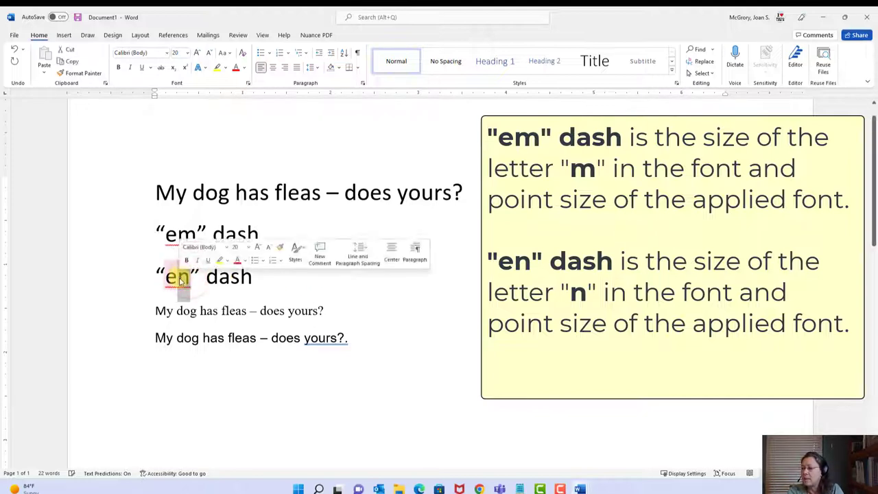
{"action": "left_click", "coordinate": [420, 222]}
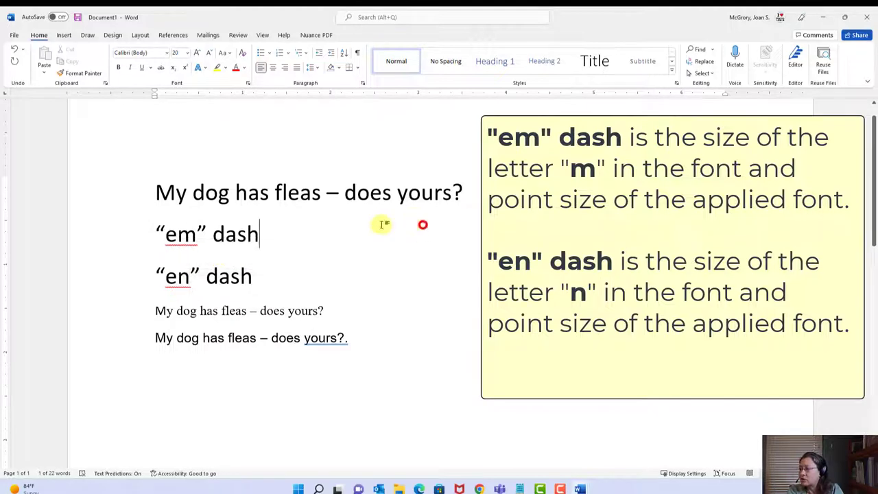
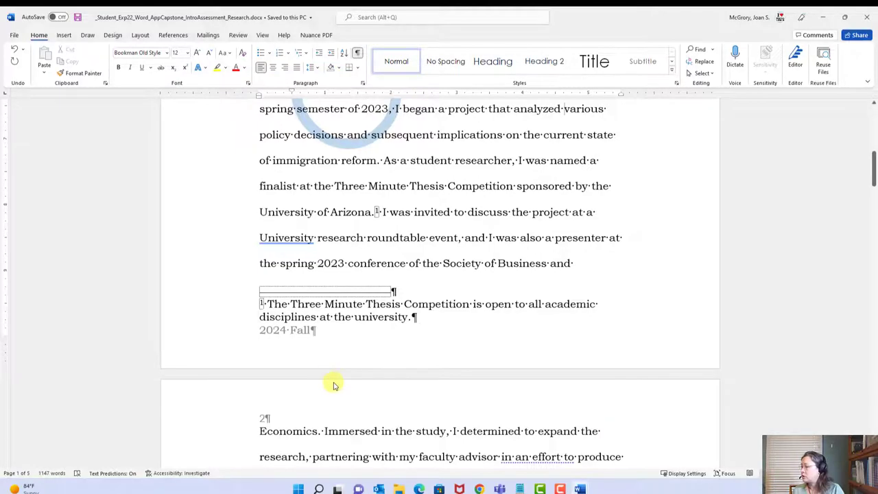
In the student research document, replace the hyphen between "organization" and "Fortune 500" on page four with an Em Dash special character.
{"action": "scroll", "coordinate": [333, 377], "scroll_direction": "down", "scroll_amount": 10}
{"action": "scroll", "coordinate": [341, 388], "scroll_direction": "down", "scroll_amount": 5}
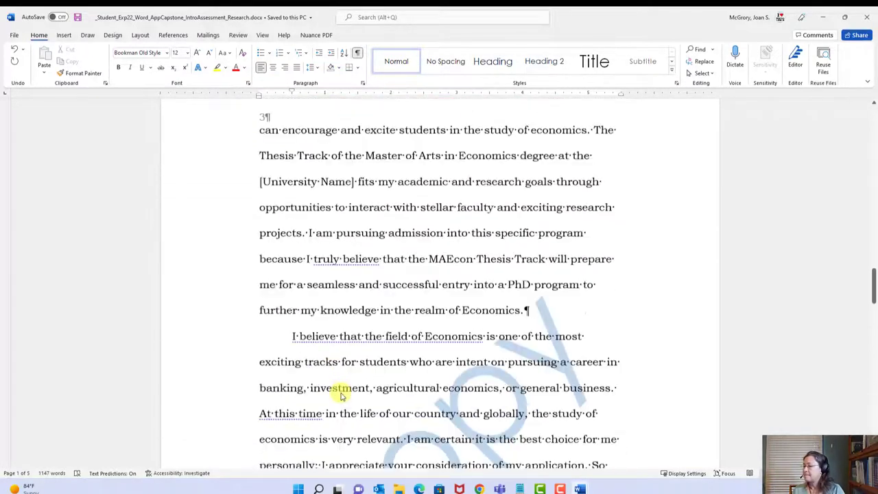
{"action": "scroll", "coordinate": [341, 388], "scroll_direction": "down", "scroll_amount": 6}
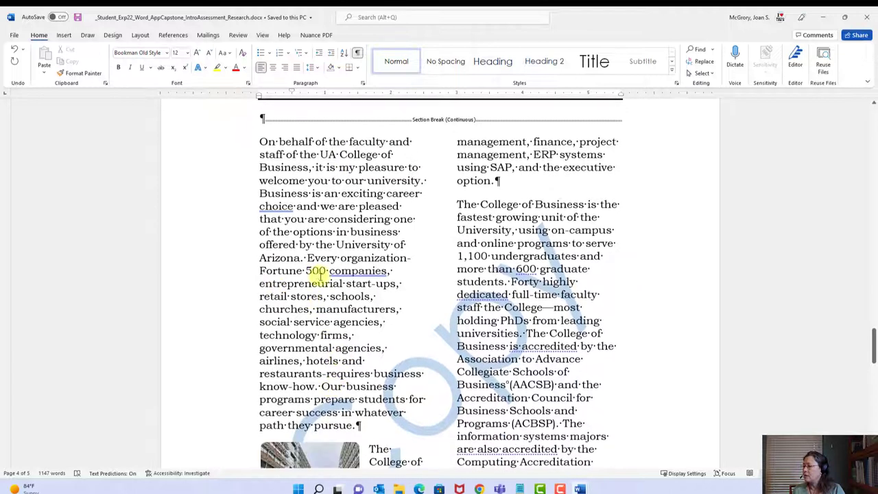
{"action": "left_click", "coordinate": [306, 271]}
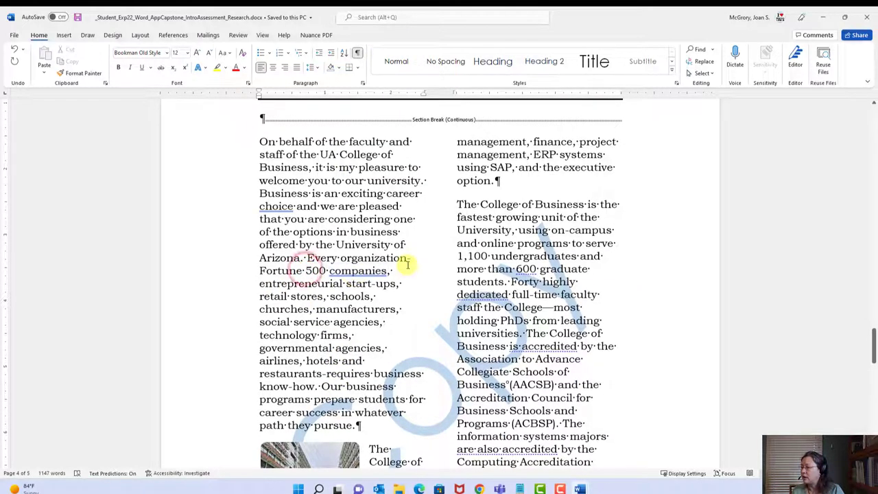
{"action": "left_click_drag", "start_coordinate": [407, 259], "coordinate": [410, 258]}
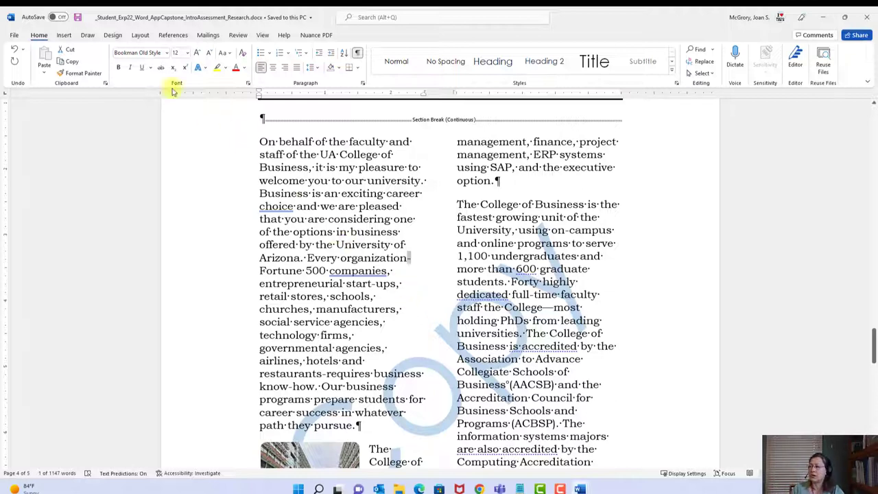
{"action": "left_click", "coordinate": [62, 36]}
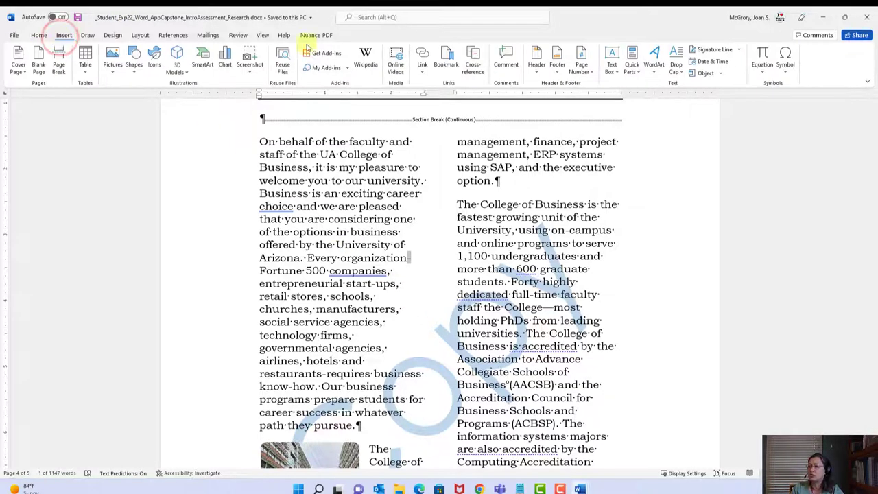
{"action": "left_click", "coordinate": [784, 67]}
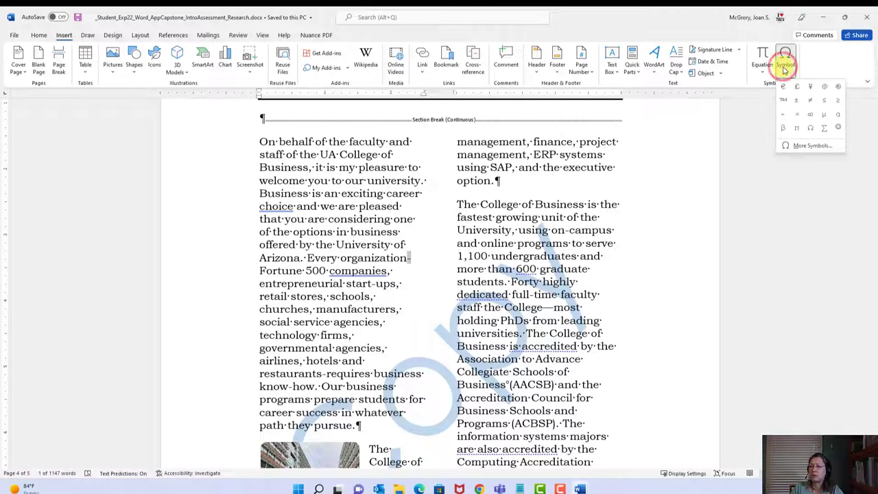
{"action": "left_click", "coordinate": [791, 144]}
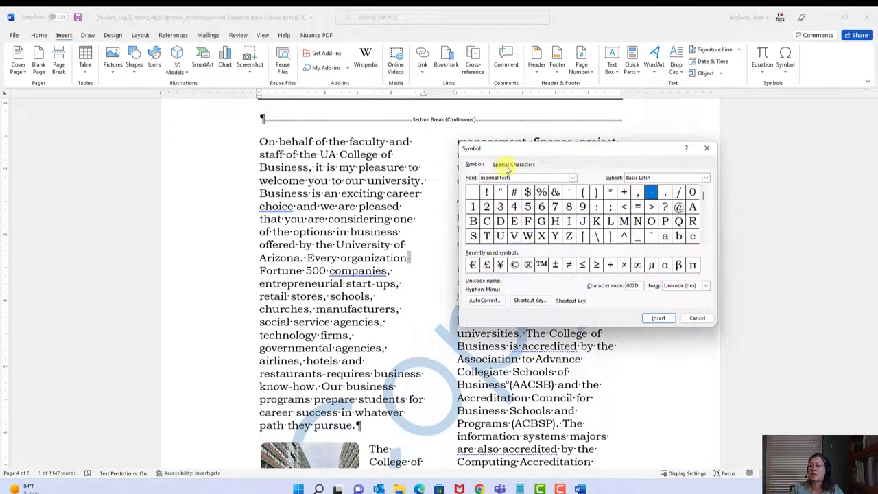
{"action": "left_click", "coordinate": [508, 166]}
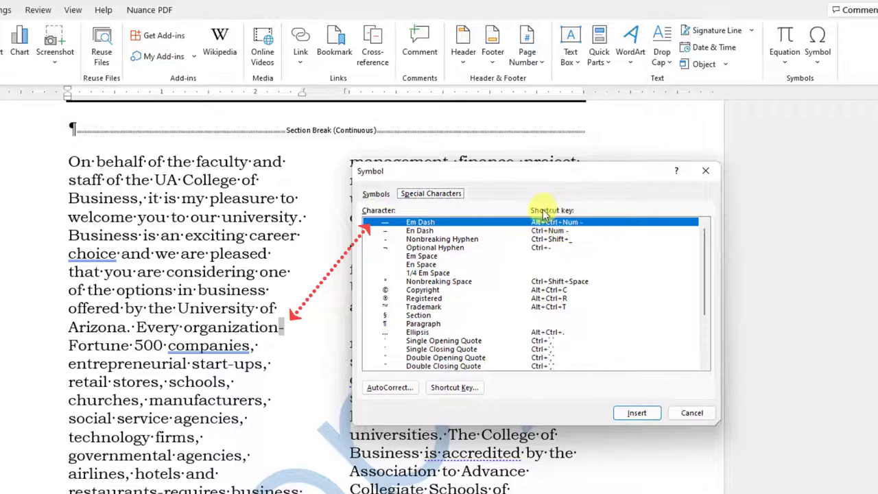
{"action": "left_click", "coordinate": [640, 414]}
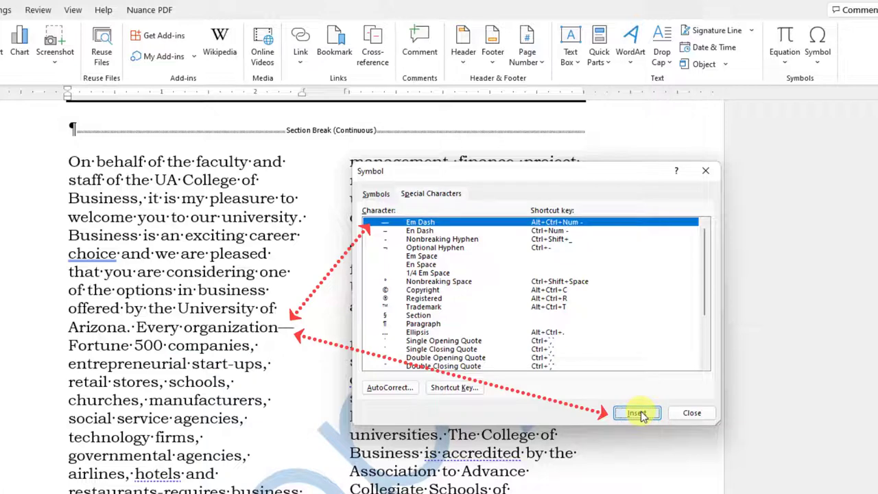
{"action": "left_click_drag", "start_coordinate": [591, 174], "coordinate": [449, 175]}
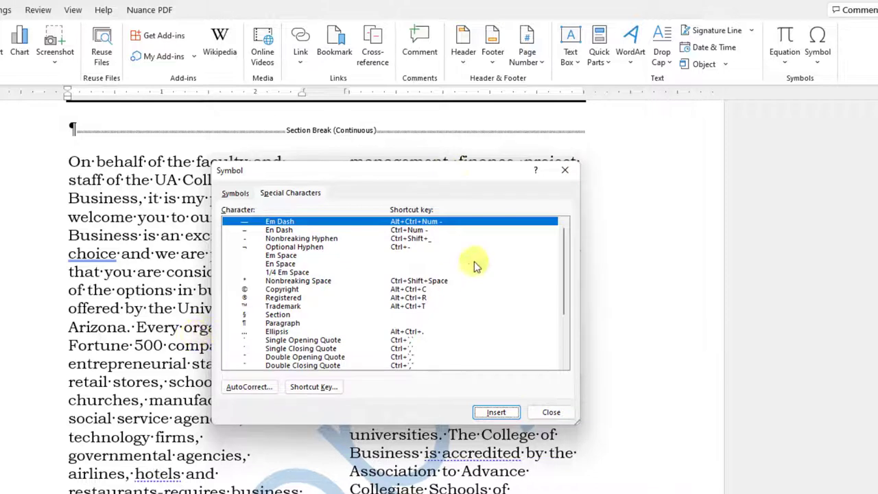
{"action": "left_click_drag", "start_coordinate": [454, 172], "coordinate": [579, 180]}
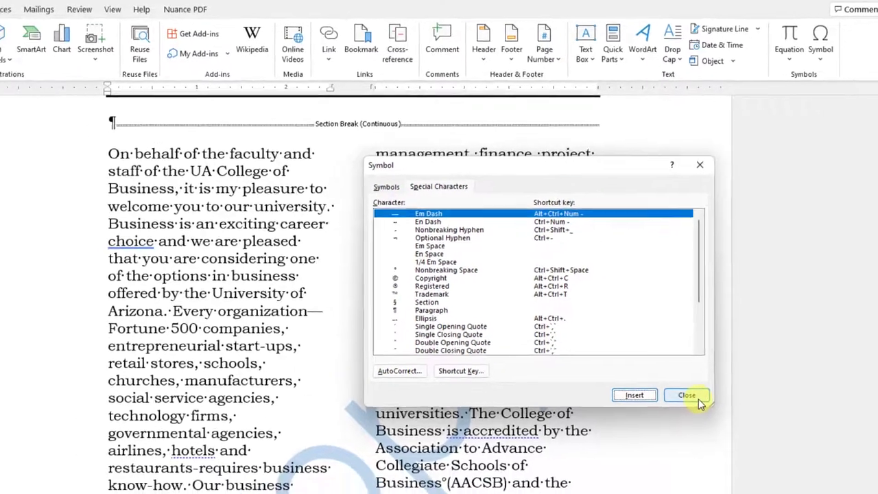
{"action": "left_click", "coordinate": [688, 422]}
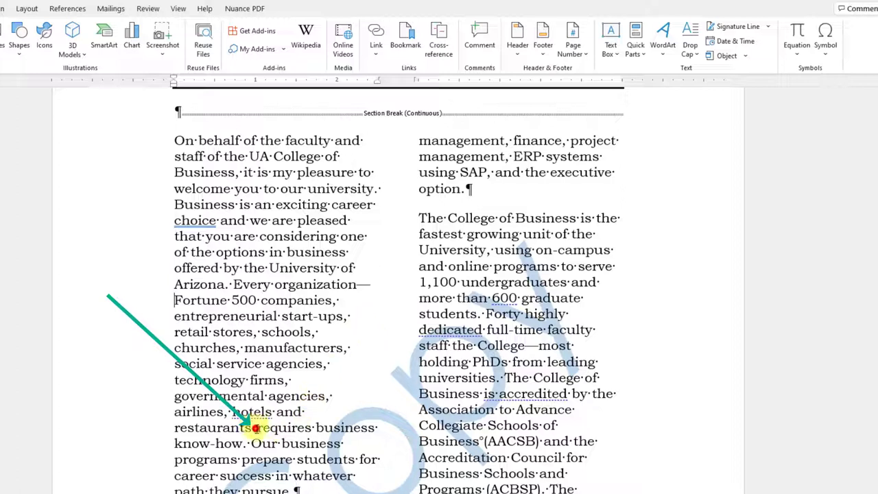
Replace the hyphen after "restaurants" in the same paragraph with an Em Dash special character and save the document.
{"action": "left_click", "coordinate": [254, 427]}
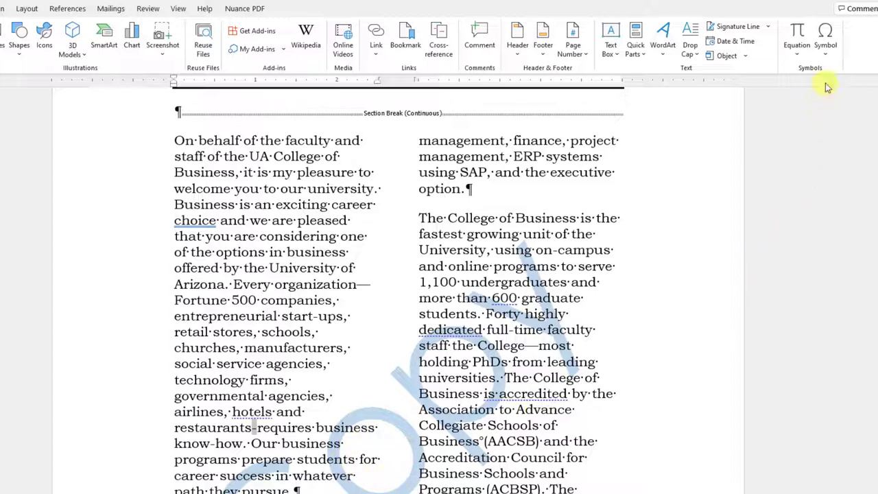
{"action": "left_click", "coordinate": [826, 50]}
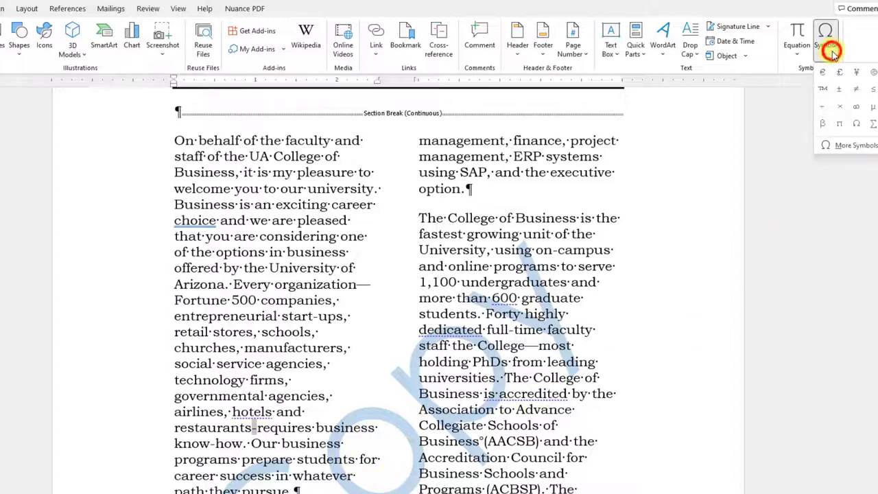
{"action": "left_click", "coordinate": [848, 147]}
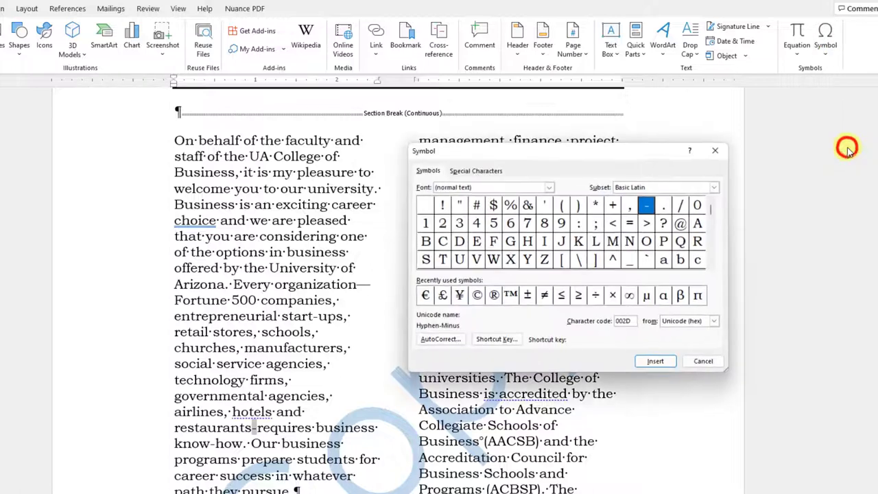
{"action": "left_click", "coordinate": [474, 171]}
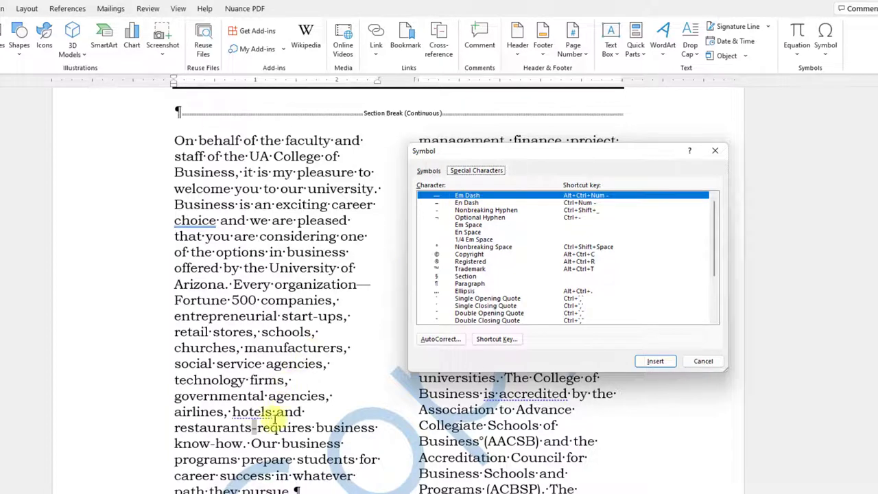
{"action": "left_click", "coordinate": [656, 362]}
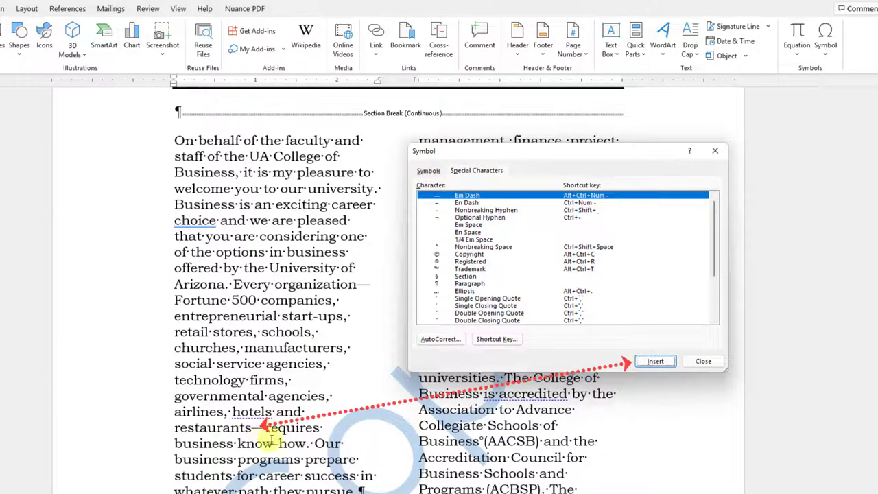
{"action": "left_click", "coordinate": [706, 361]}
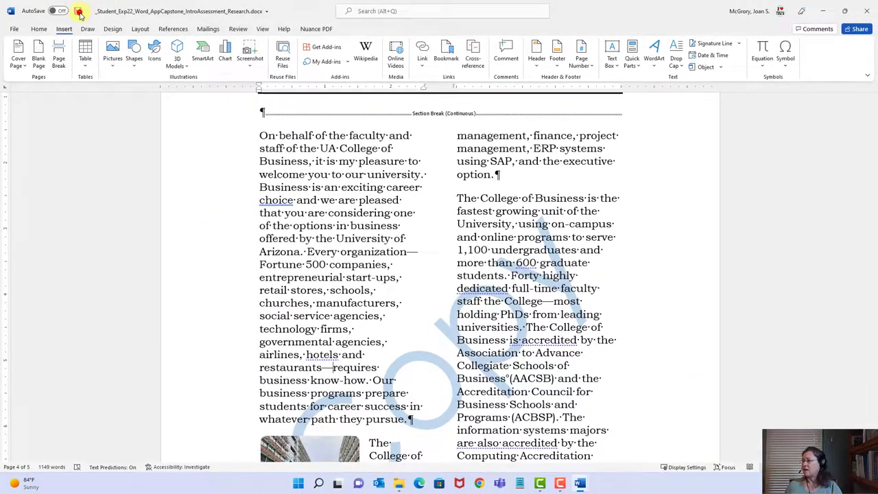
{"action": "left_click", "coordinate": [78, 12]}
Read step 22 on paragraph shading in the instructions document and return to the student research document.
{"action": "mouse_move", "coordinate": [586, 485]}
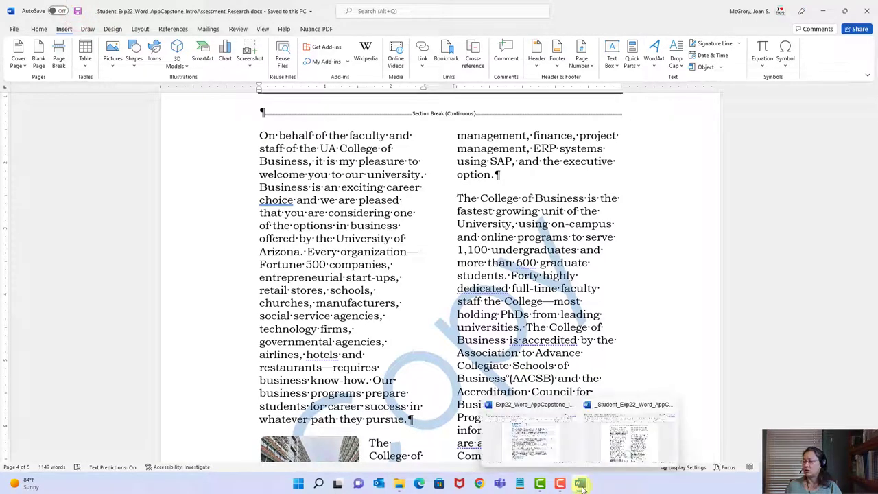
{"action": "left_click", "coordinate": [534, 458]}
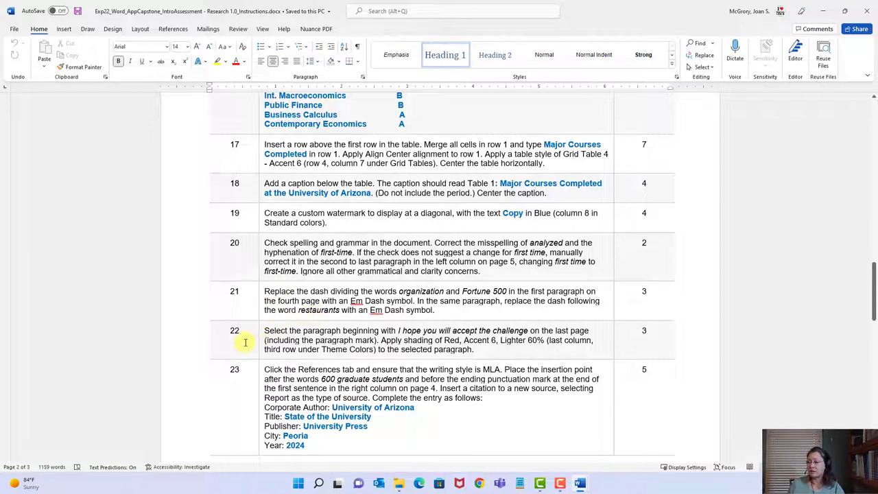
{"action": "left_click", "coordinate": [410, 340]}
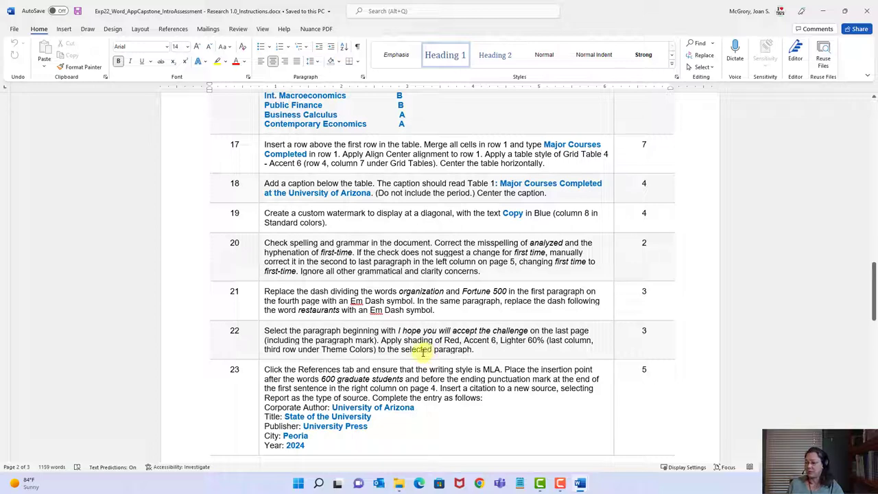
{"action": "mouse_move", "coordinate": [580, 485]}
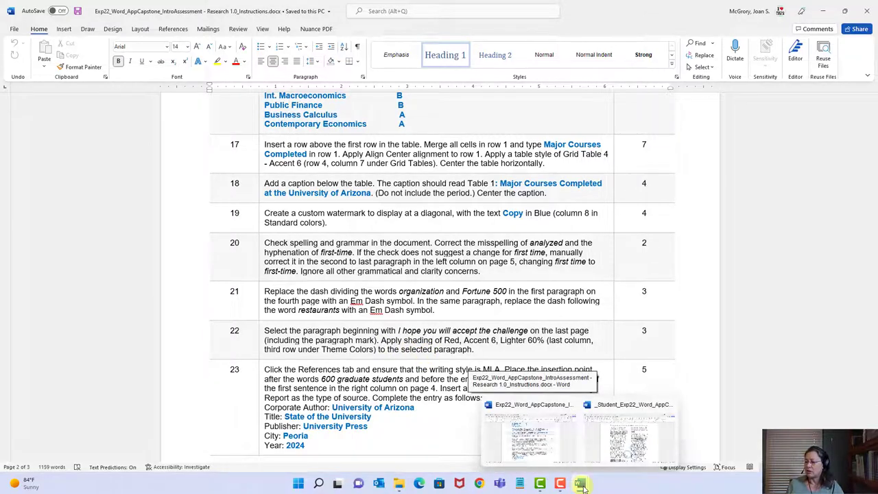
{"action": "left_click", "coordinate": [626, 436]}
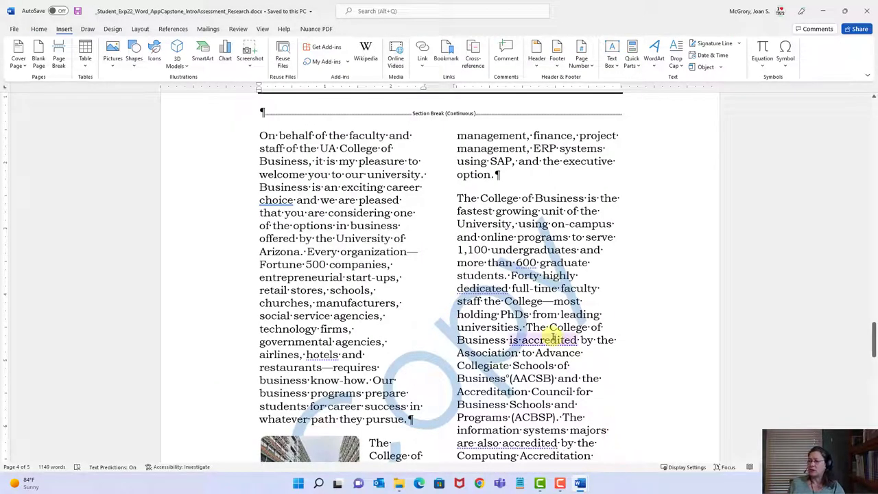
Shade the paragraph beginning "I hope you will accept the challenge" on the last page with Red, Accent 6, Lighter 60%.
{"action": "scroll", "coordinate": [525, 346], "scroll_direction": "down", "scroll_amount": 20}
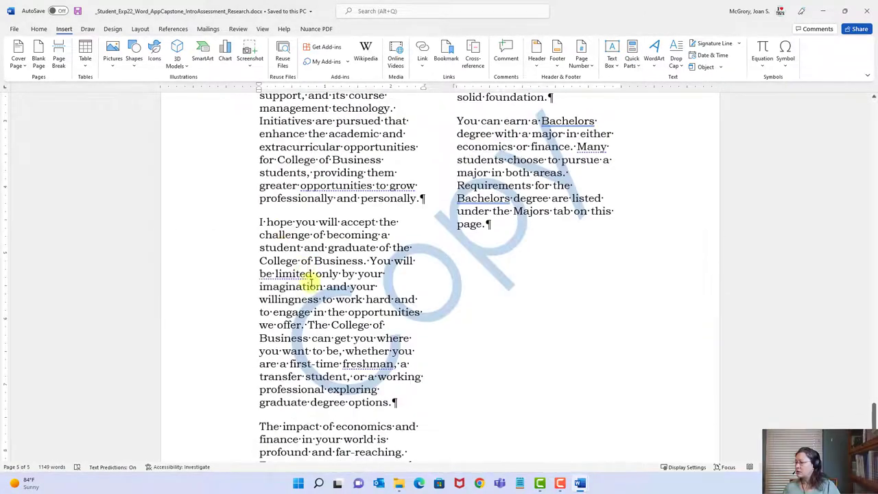
{"action": "left_click_drag", "start_coordinate": [259, 221], "coordinate": [398, 222]}
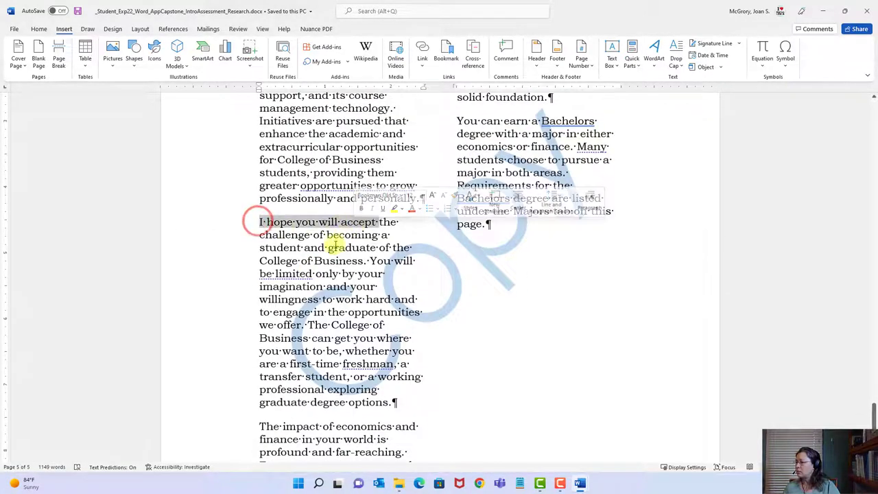
{"action": "left_click", "coordinate": [326, 248]}
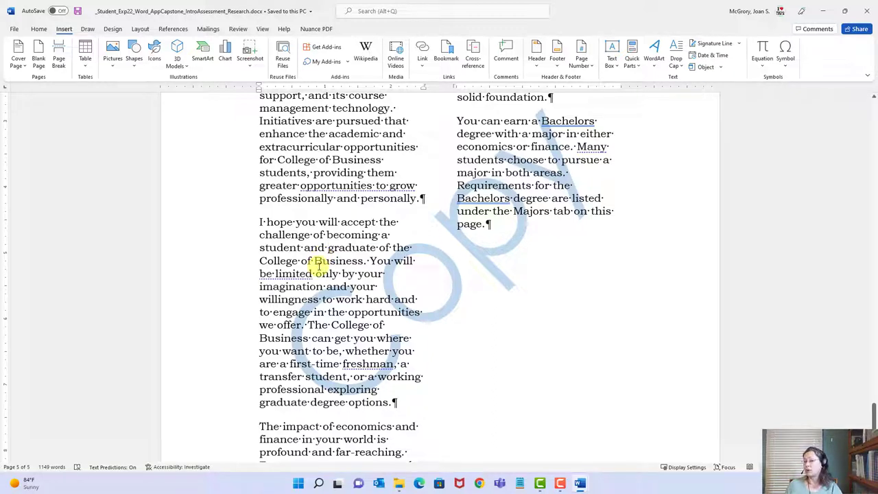
{"action": "triple_click", "coordinate": [318, 266]}
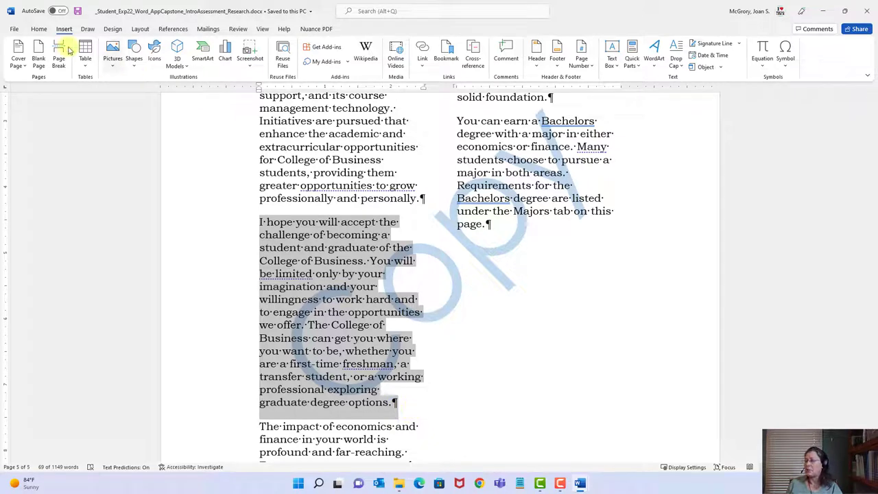
{"action": "left_click", "coordinate": [39, 31]}
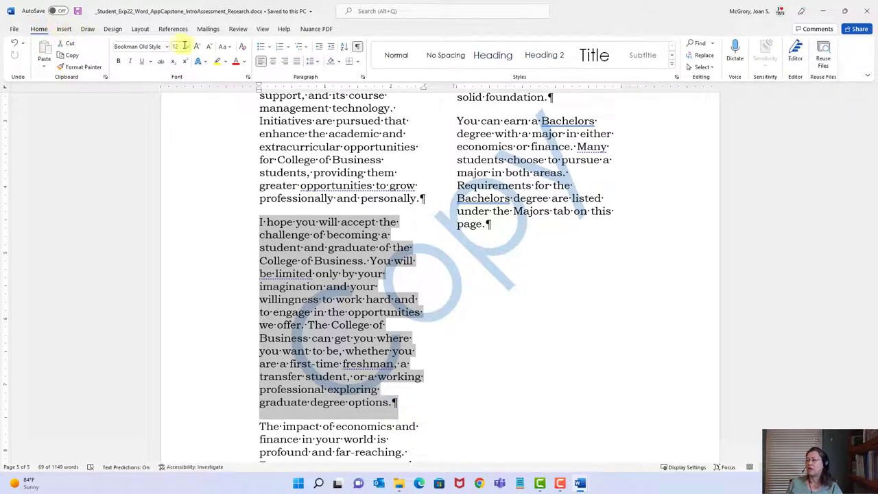
{"action": "left_click", "coordinate": [342, 64]}
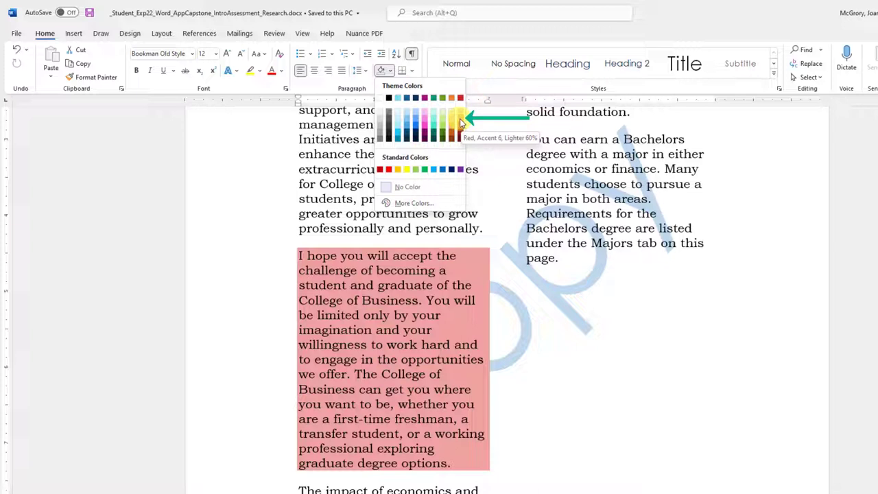
{"action": "left_click", "coordinate": [460, 122]}
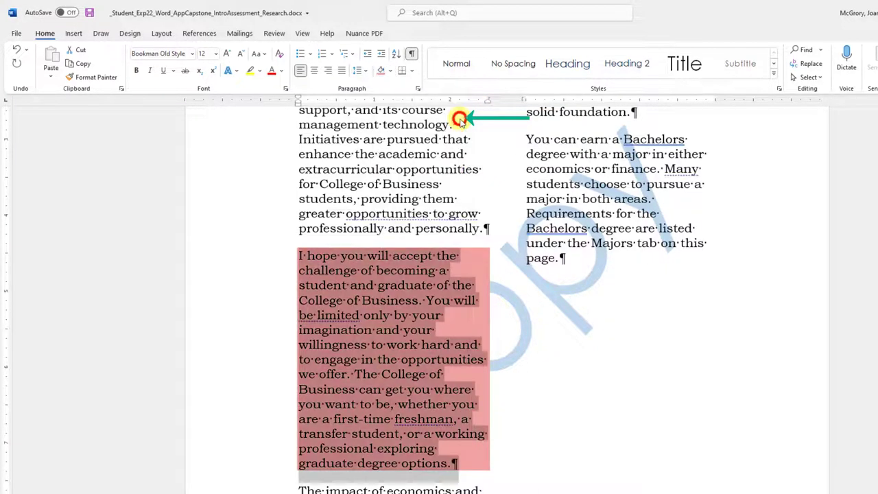
Try black paragraph shading on the "I hope you will accept" paragraph and undo it.
{"action": "left_click", "coordinate": [426, 300]}
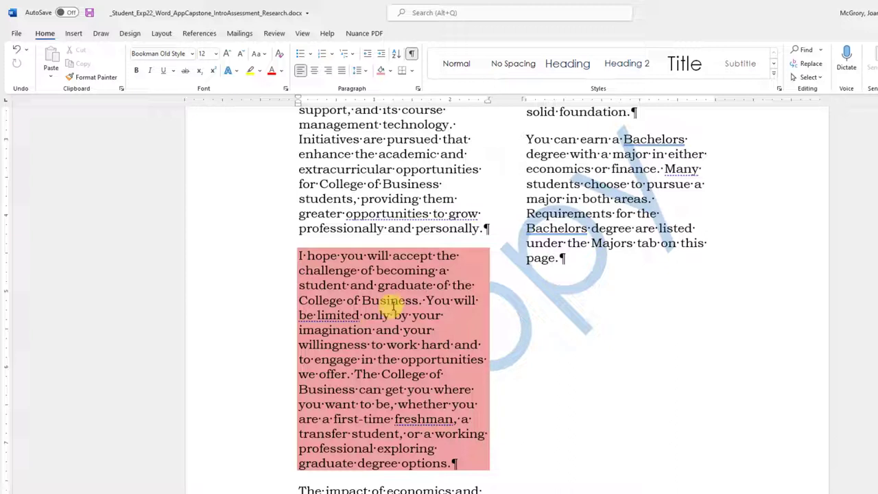
{"action": "left_click", "coordinate": [284, 73]}
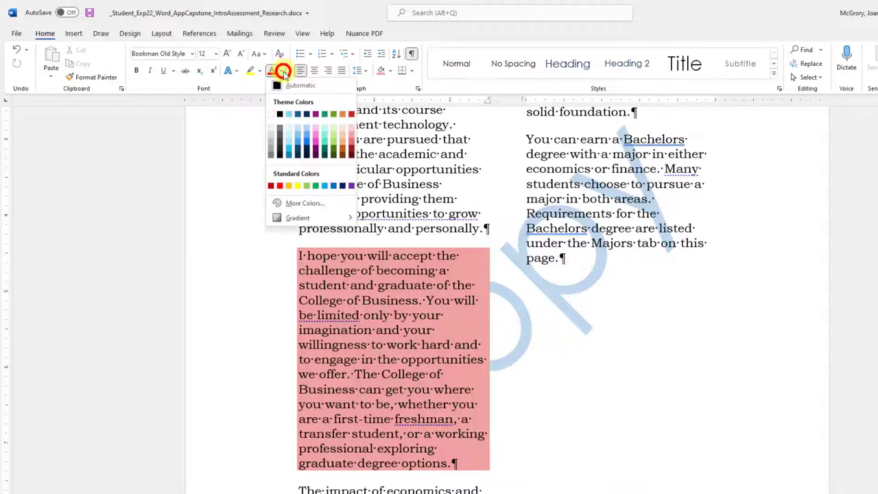
{"action": "left_click", "coordinate": [393, 349]}
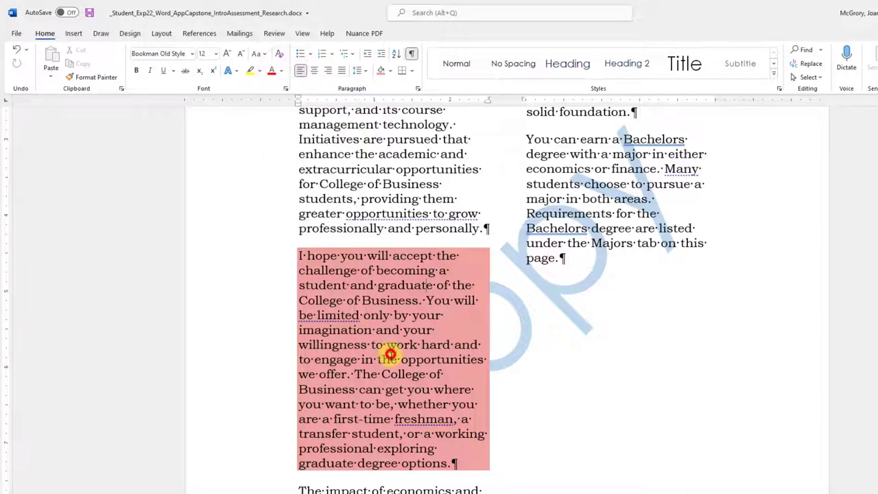
{"action": "left_click", "coordinate": [391, 74]}
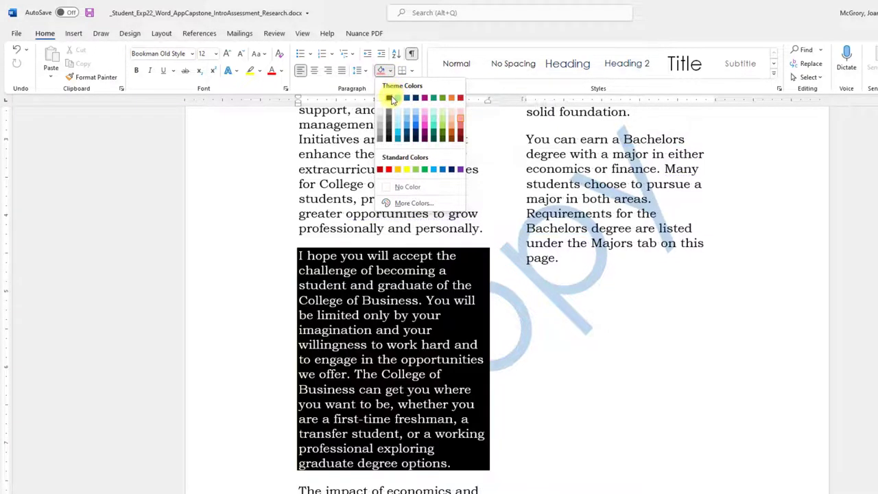
{"action": "left_click", "coordinate": [390, 100]}
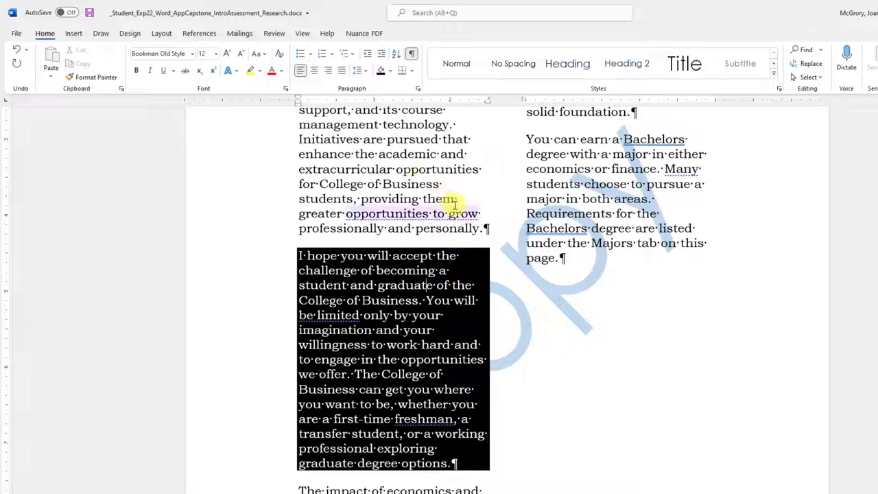
{"action": "key", "text": "ctrl+z"}
{"action": "key", "text": "ctrl+z"}
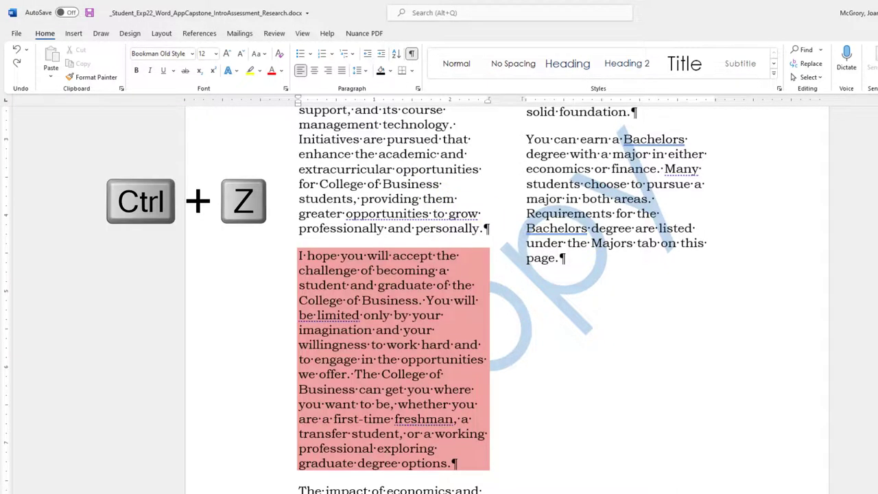
Save the research document, read step 23 on the MLA citation in the instructions document, and return to the research document.
{"action": "left_click", "coordinate": [90, 12]}
{"action": "mouse_move", "coordinate": [575, 477]}
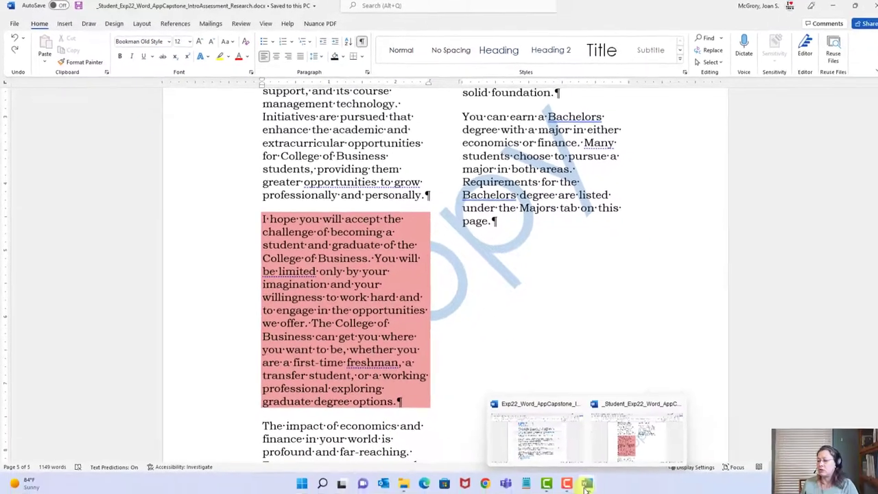
{"action": "left_click", "coordinate": [538, 435]}
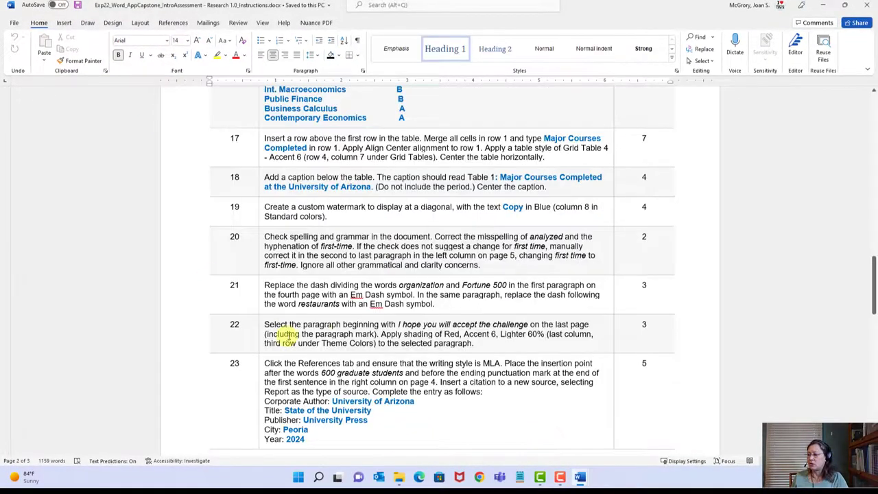
{"action": "scroll", "coordinate": [439, 381], "scroll_direction": "down", "scroll_amount": 2}
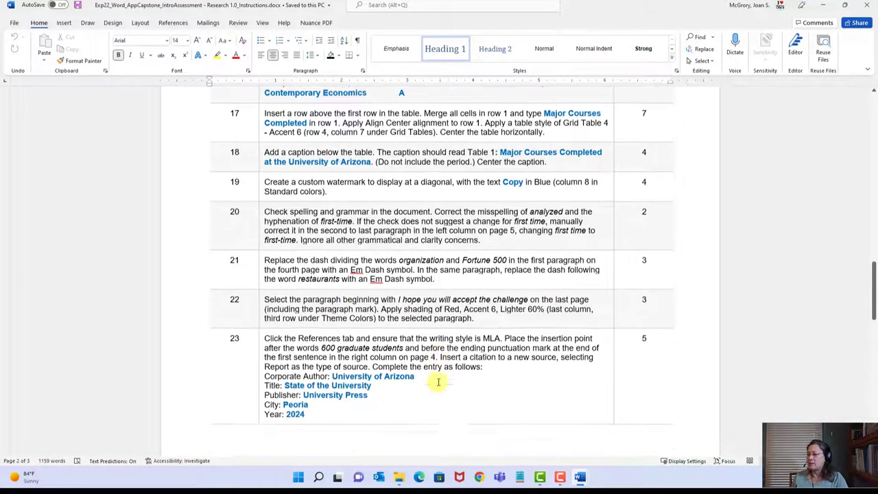
{"action": "scroll", "coordinate": [439, 381], "scroll_direction": "down", "scroll_amount": 1}
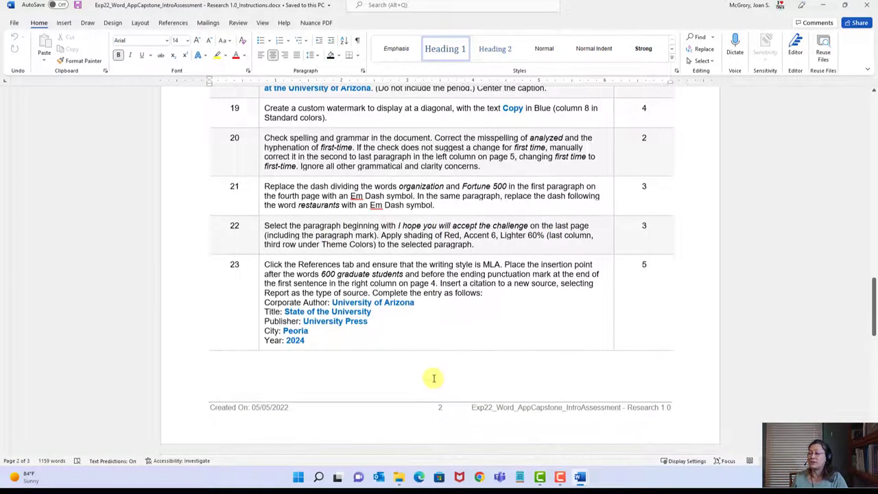
{"action": "scroll", "coordinate": [436, 379], "scroll_direction": "down", "scroll_amount": 1}
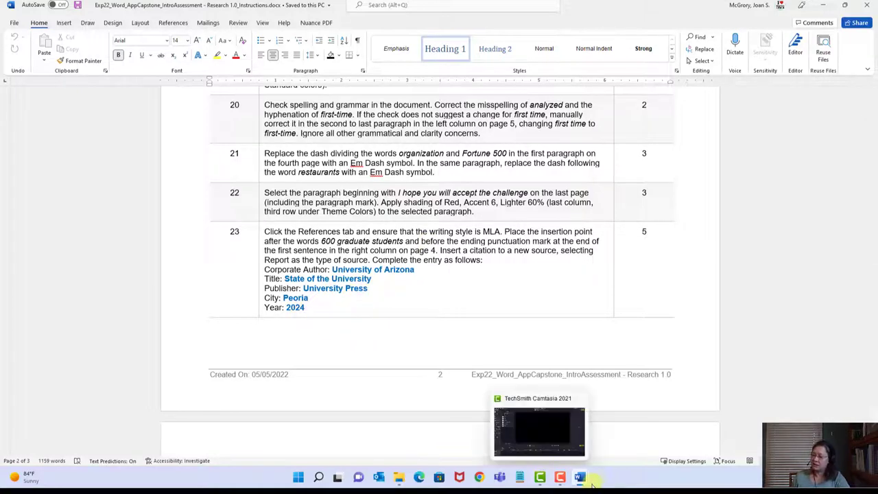
{"action": "mouse_move", "coordinate": [580, 478]}
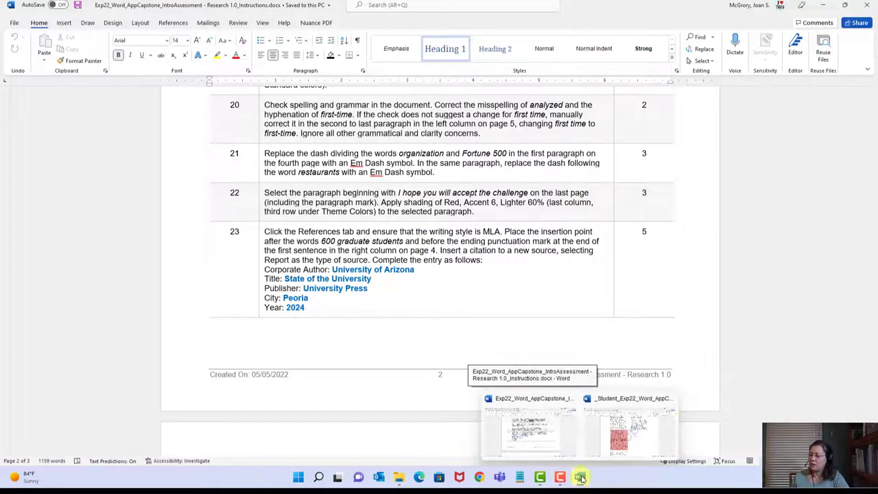
{"action": "left_click", "coordinate": [629, 435]}
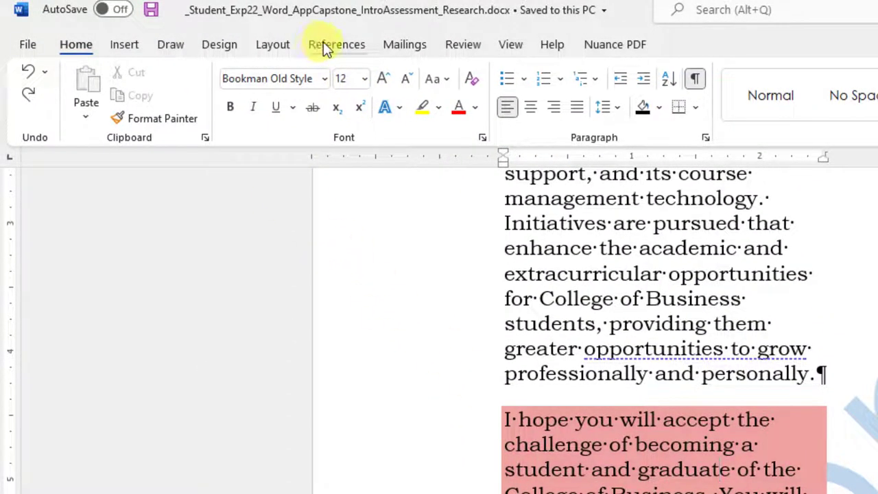
Set the citation and bibliography style to MLA Seventh Edition.
{"action": "left_click", "coordinate": [323, 44]}
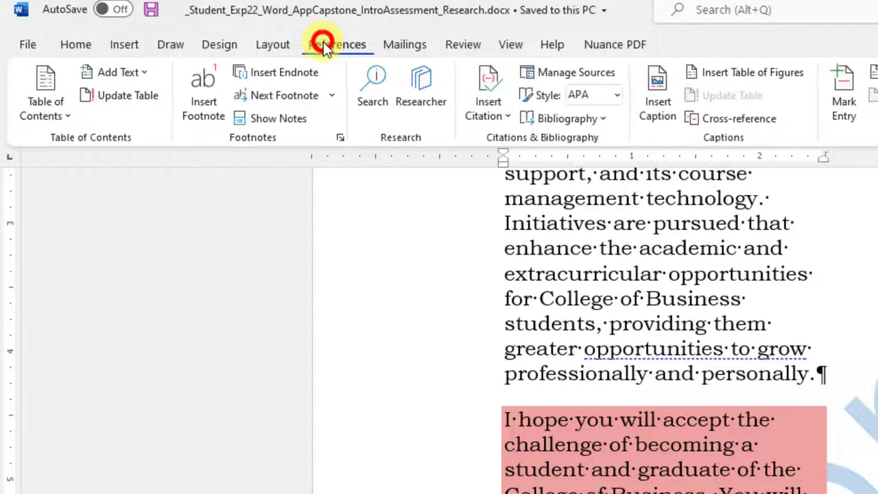
{"action": "left_click", "coordinate": [615, 96]}
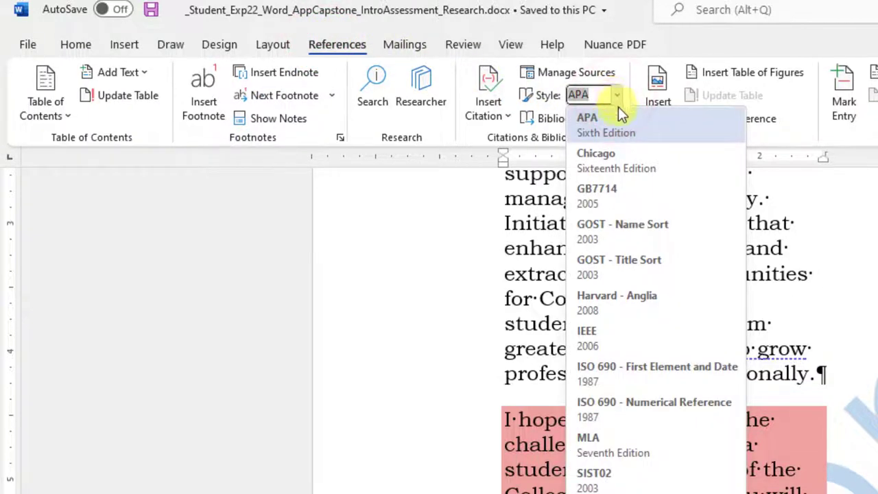
{"action": "left_click", "coordinate": [639, 449]}
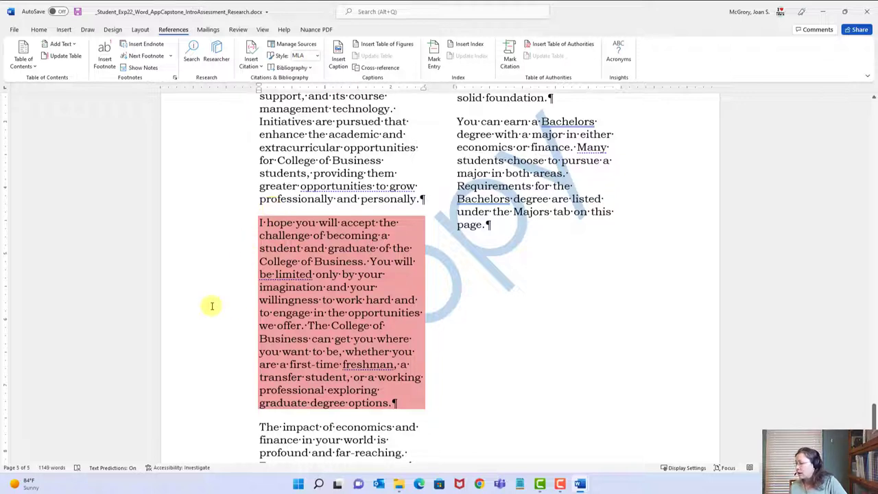
Start a citation to a new source of type Report after "600 graduate students" on page 4, before the period.
{"action": "scroll", "coordinate": [317, 275], "scroll_direction": "up", "scroll_amount": 4}
{"action": "scroll", "coordinate": [318, 276], "scroll_direction": "up", "scroll_amount": 12}
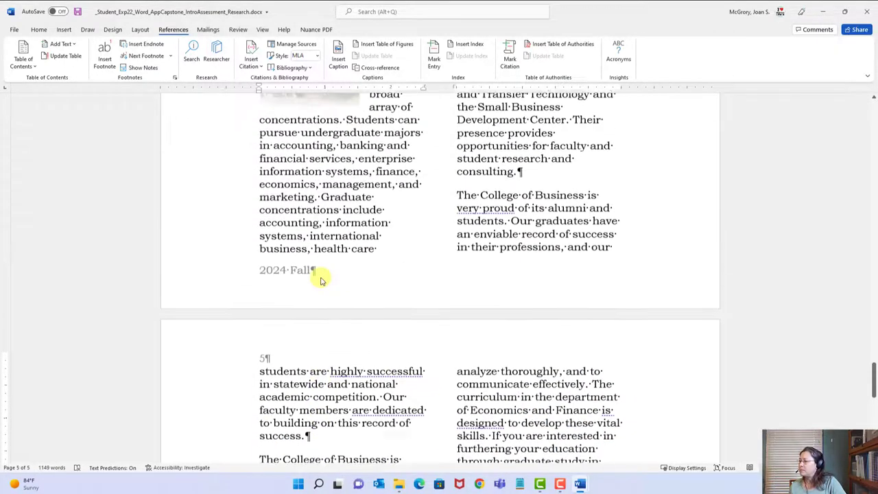
{"action": "scroll", "coordinate": [327, 277], "scroll_direction": "up", "scroll_amount": 4}
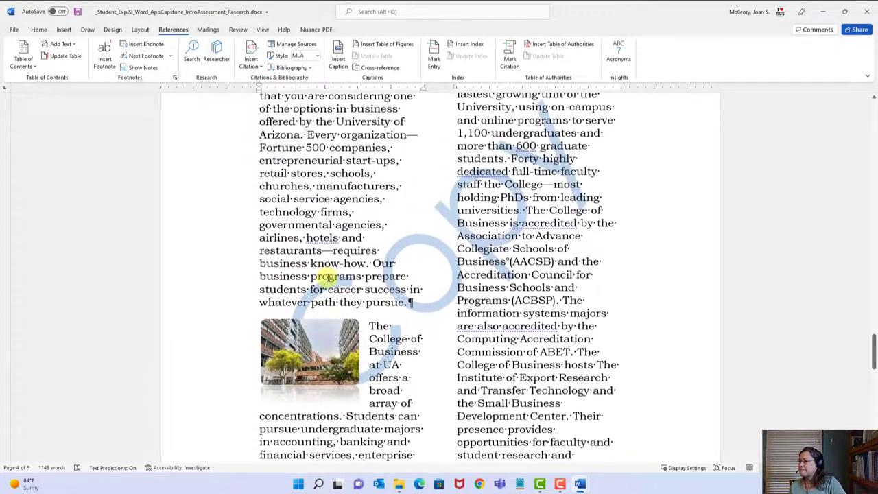
{"action": "scroll", "coordinate": [484, 185], "scroll_direction": "up", "scroll_amount": 1}
{"action": "scroll", "coordinate": [487, 192], "scroll_direction": "up", "scroll_amount": 2}
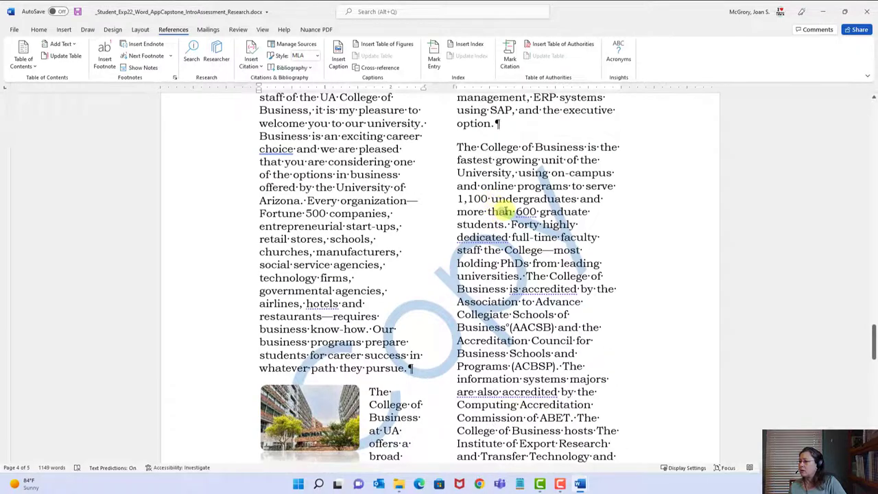
{"action": "scroll", "coordinate": [500, 209], "scroll_direction": "up", "scroll_amount": 1}
{"action": "scroll", "coordinate": [533, 239], "scroll_direction": "up", "scroll_amount": 1}
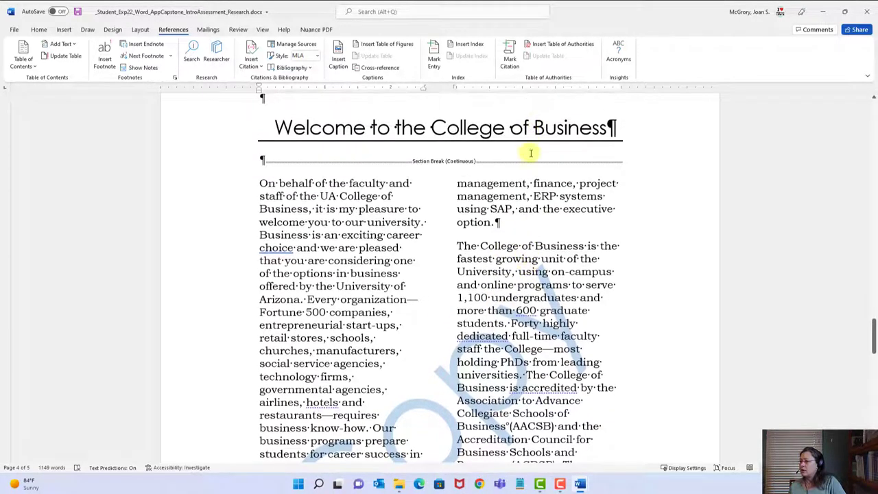
{"action": "left_click_drag", "start_coordinate": [514, 312], "coordinate": [588, 311]}
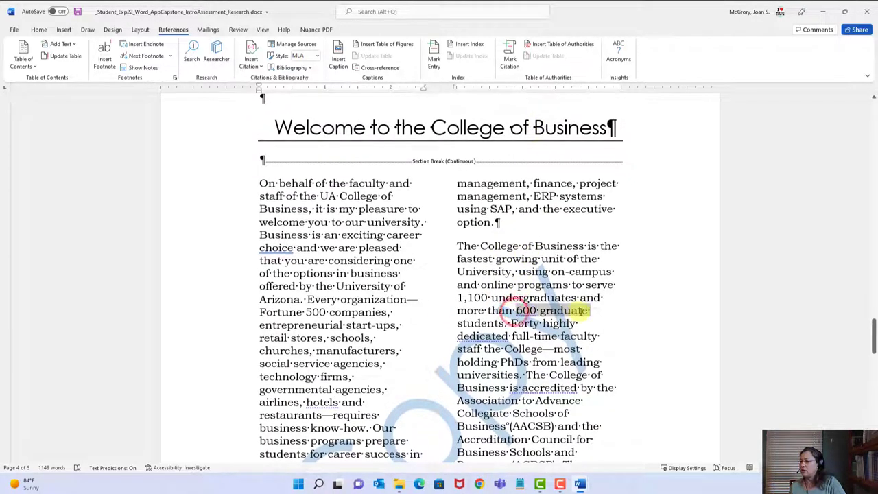
{"action": "left_click", "coordinate": [504, 323]}
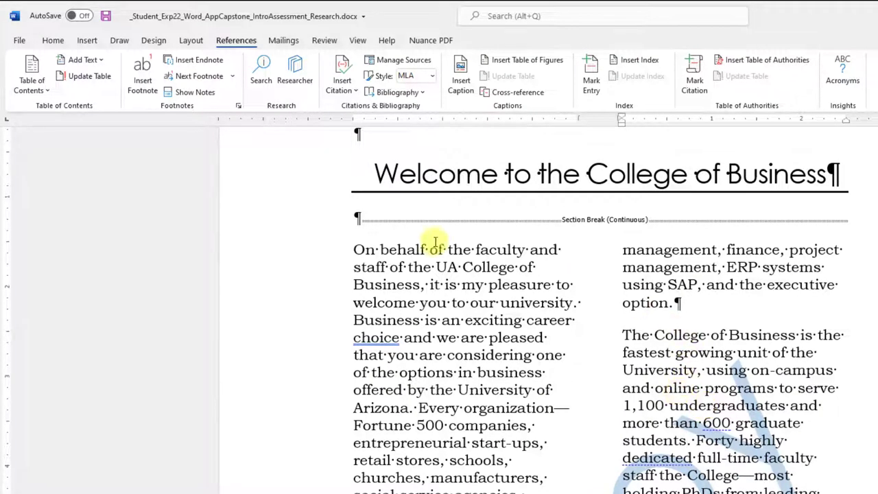
{"action": "left_click", "coordinate": [343, 100]}
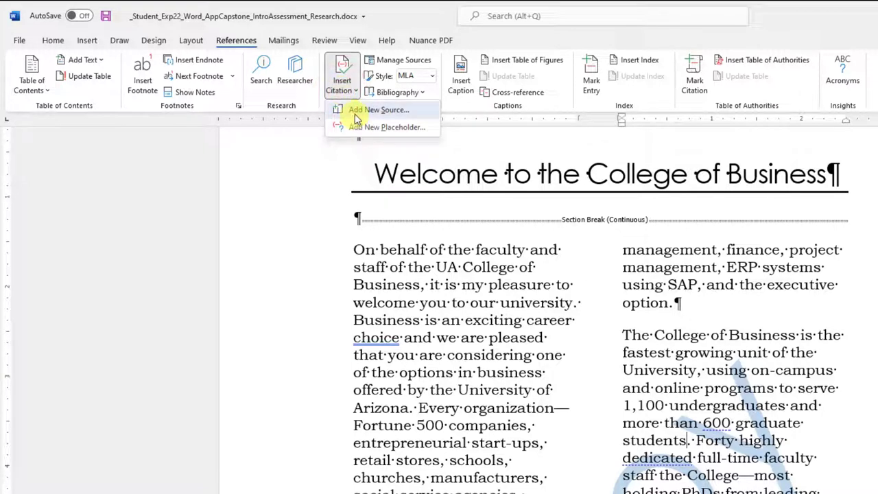
{"action": "left_click", "coordinate": [356, 118]}
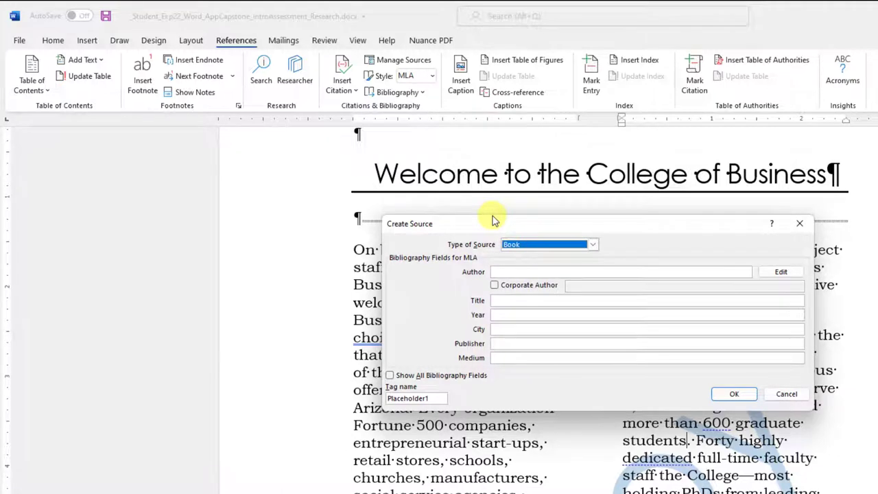
{"action": "left_click", "coordinate": [594, 244]}
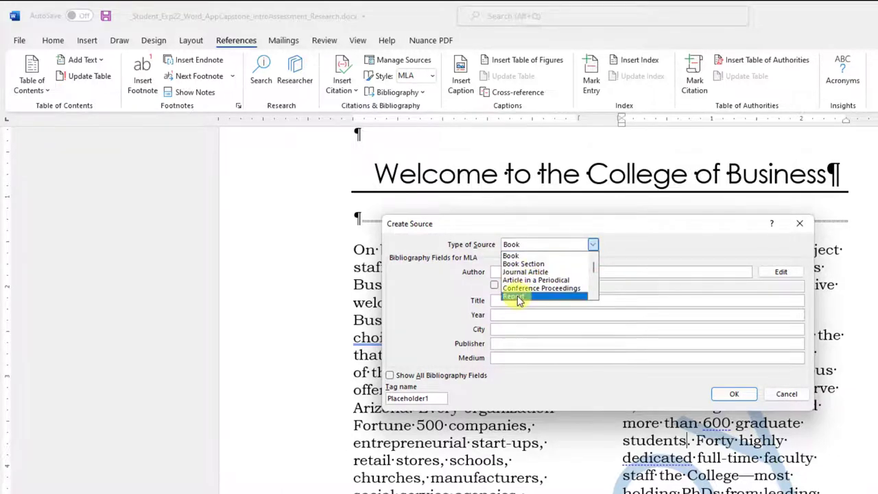
{"action": "left_click", "coordinate": [517, 301]}
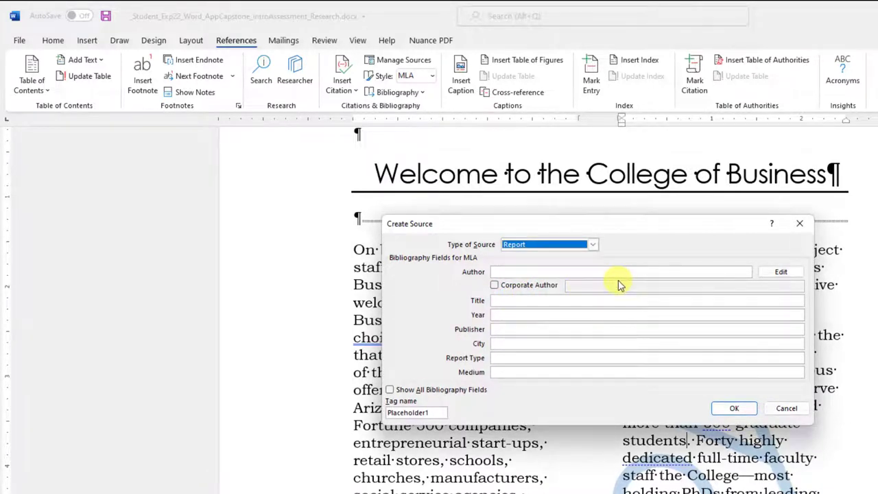
Enter University of Arizona as the report's corporate author and State of the University as its title.
{"action": "left_click", "coordinate": [506, 273]}
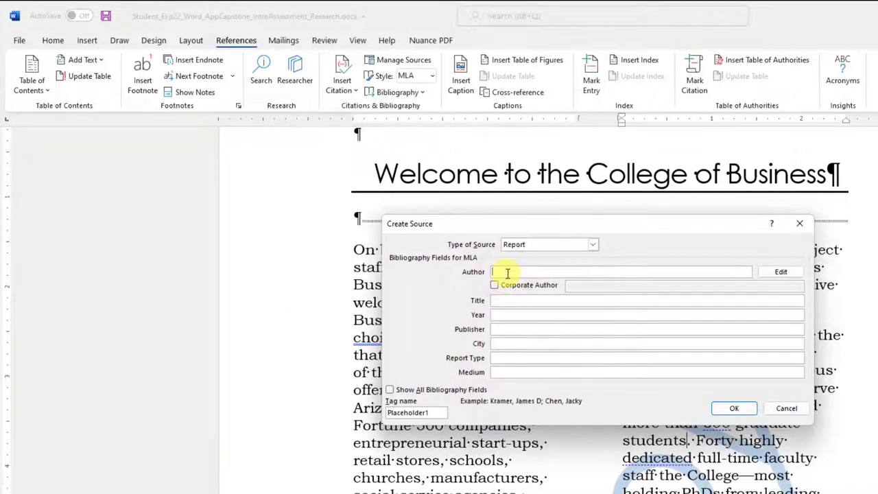
{"action": "type", "text": "University of Arizona"}
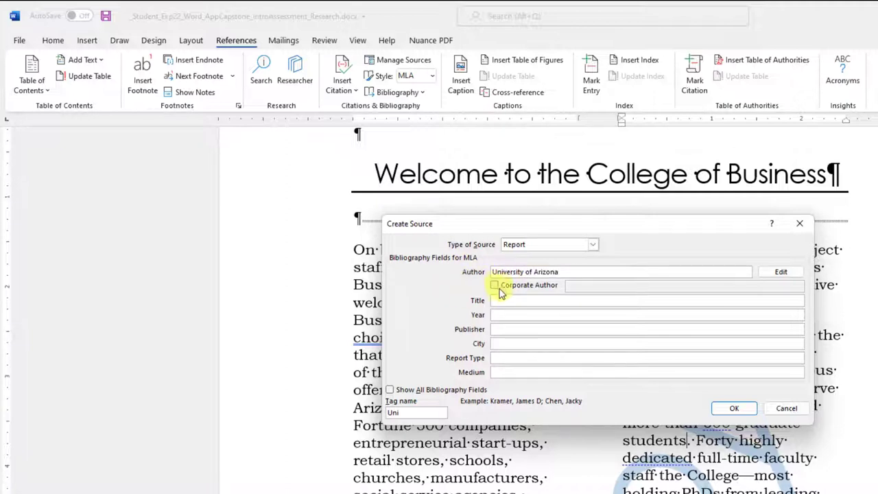
{"action": "left_click", "coordinate": [494, 286]}
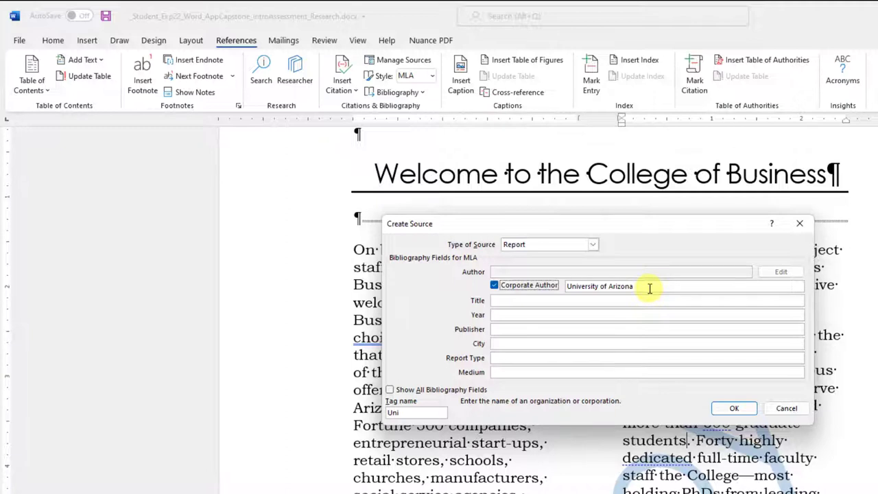
{"action": "left_click", "coordinate": [544, 300]}
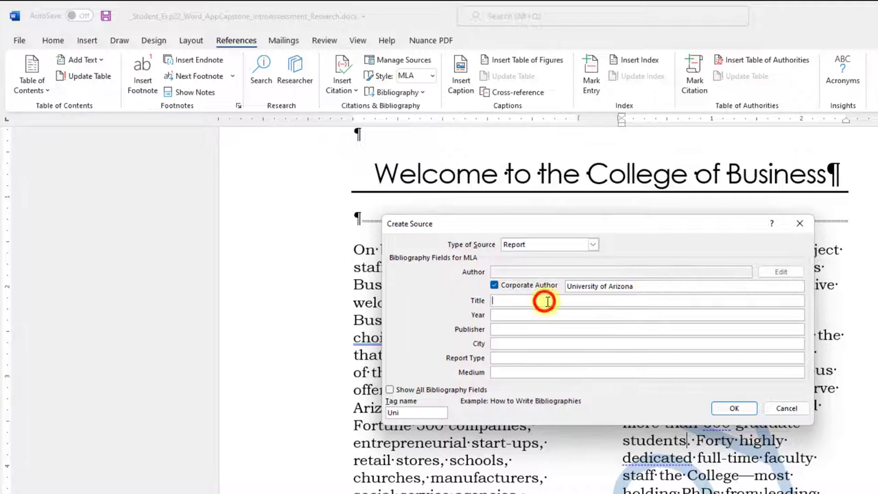
{"action": "type", "text": "State of the University"}
{"action": "key", "text": "Tab"}
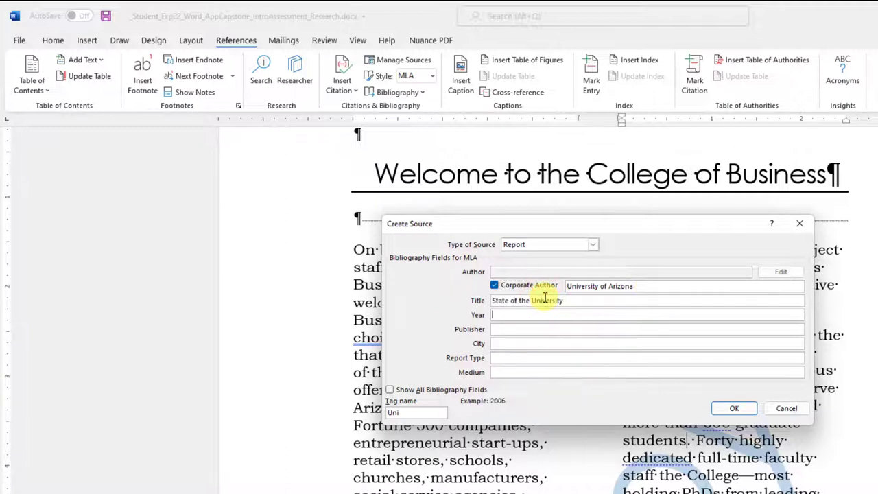
Set the report's publisher to University Press, city to Peoria and year to 2024, and insert the citation.
{"action": "key", "text": "Tab"}
{"action": "type", "text": "Univers"}
{"action": "key", "text": "Tab"}
{"action": "type", "text": "Peoria"}
{"action": "key", "text": "Tab"}
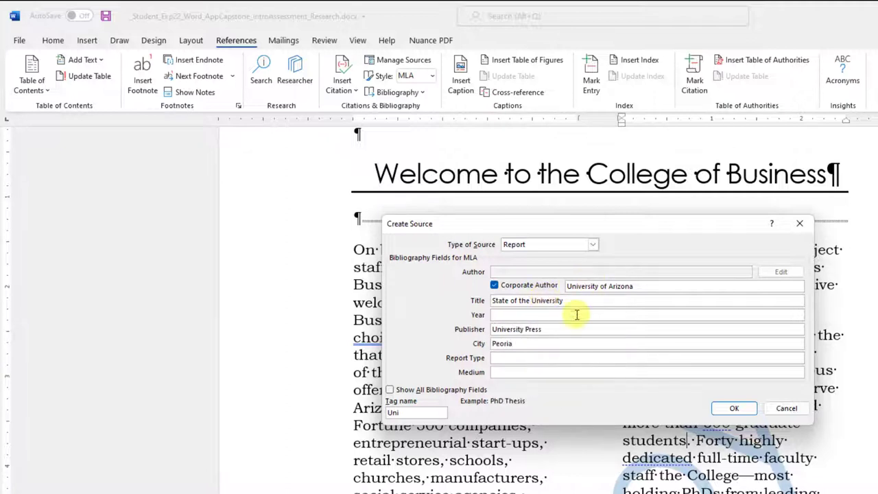
{"action": "left_click", "coordinate": [575, 315]}
{"action": "type", "text": "2024"}
{"action": "left_click", "coordinate": [733, 408]}
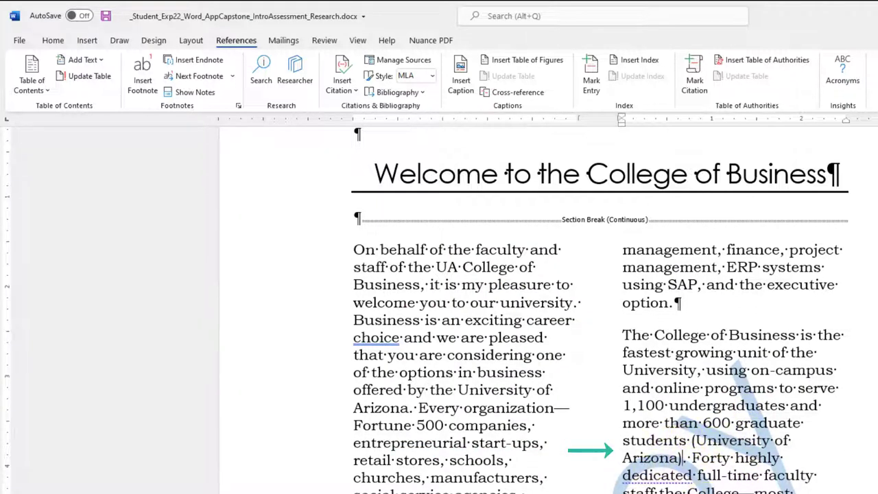
Save the research document, read step 24 on the mail merge in the instructions document, and return to the research document.
{"action": "left_click", "coordinate": [105, 16]}
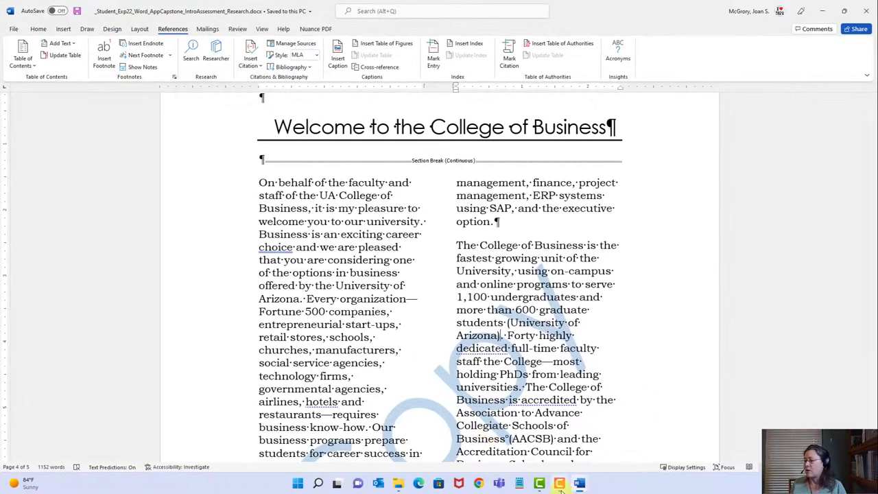
{"action": "mouse_move", "coordinate": [579, 485]}
{"action": "left_click", "coordinate": [549, 434]}
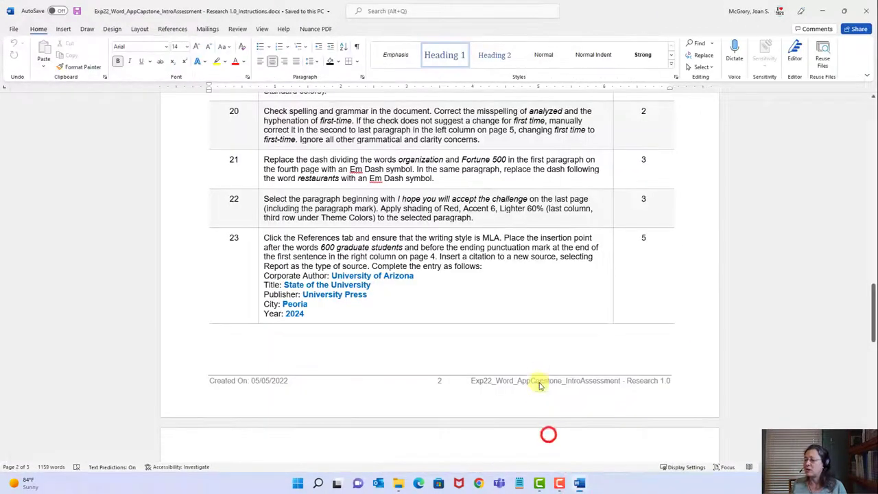
{"action": "scroll", "coordinate": [539, 372], "scroll_direction": "down", "scroll_amount": 5}
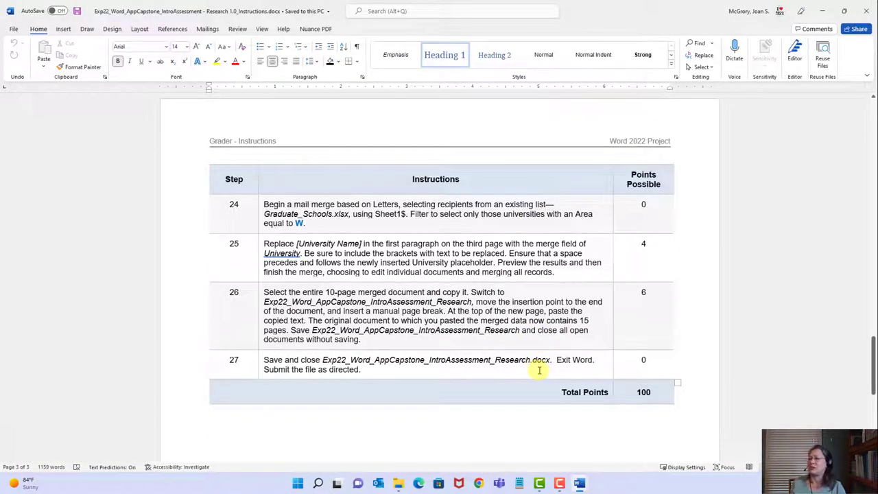
{"action": "scroll", "coordinate": [539, 371], "scroll_direction": "down", "scroll_amount": 1}
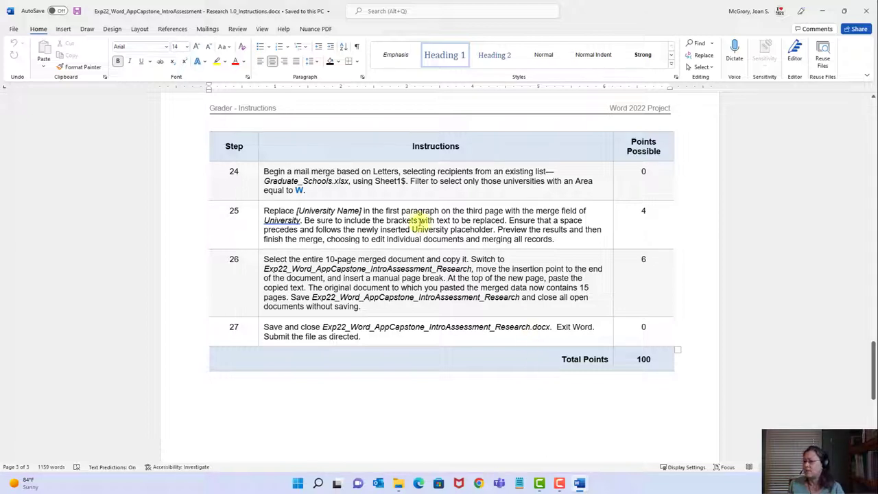
{"action": "left_click", "coordinate": [362, 190]}
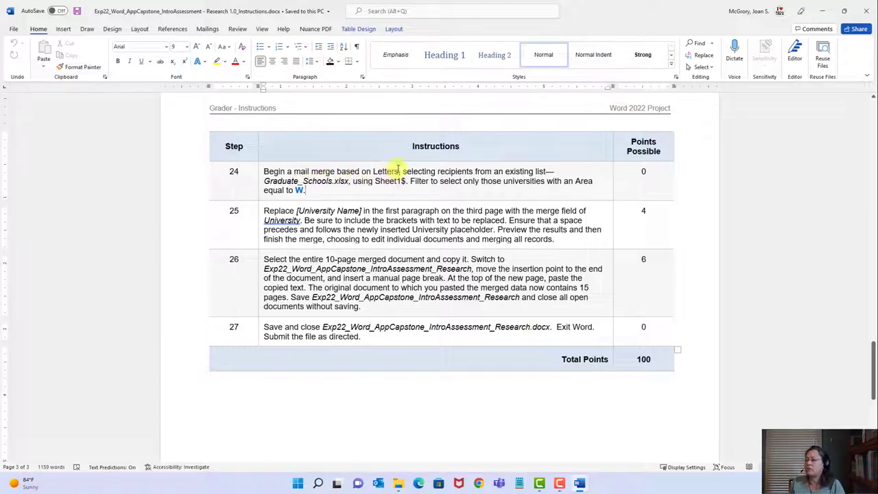
{"action": "mouse_move", "coordinate": [579, 482]}
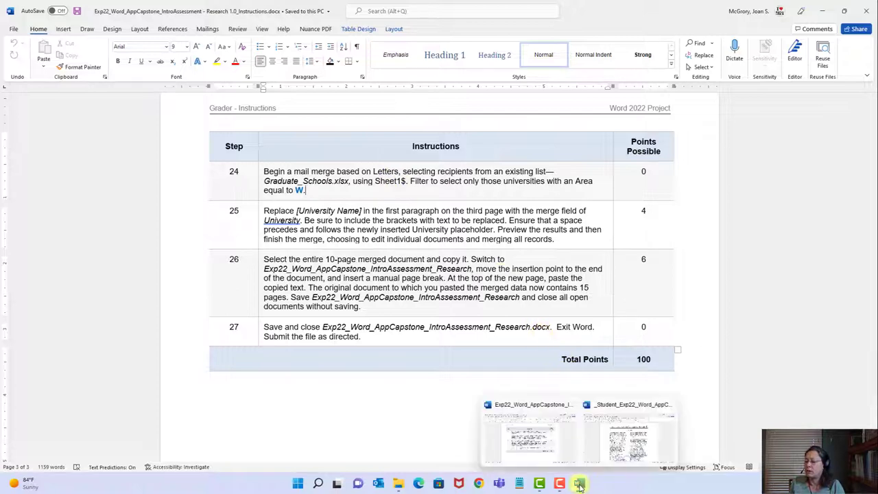
{"action": "left_click", "coordinate": [625, 447]}
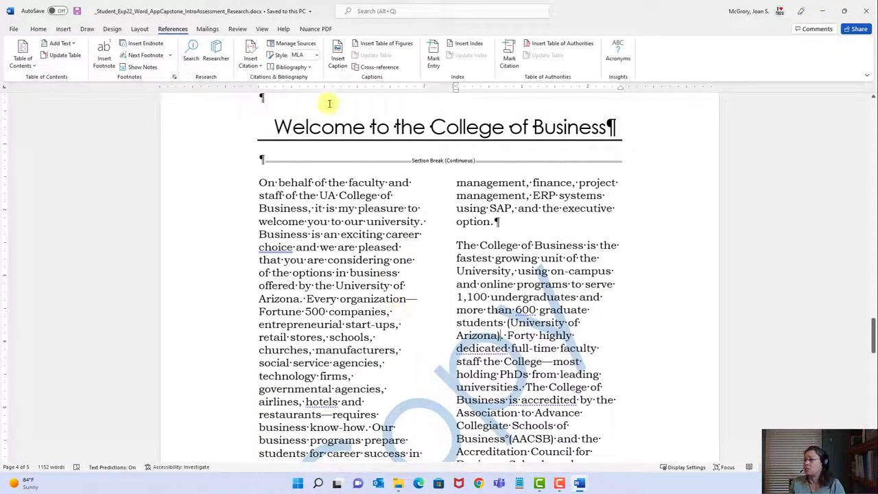
Start a Letters mail merge in the research document.
{"action": "left_click", "coordinate": [208, 29]}
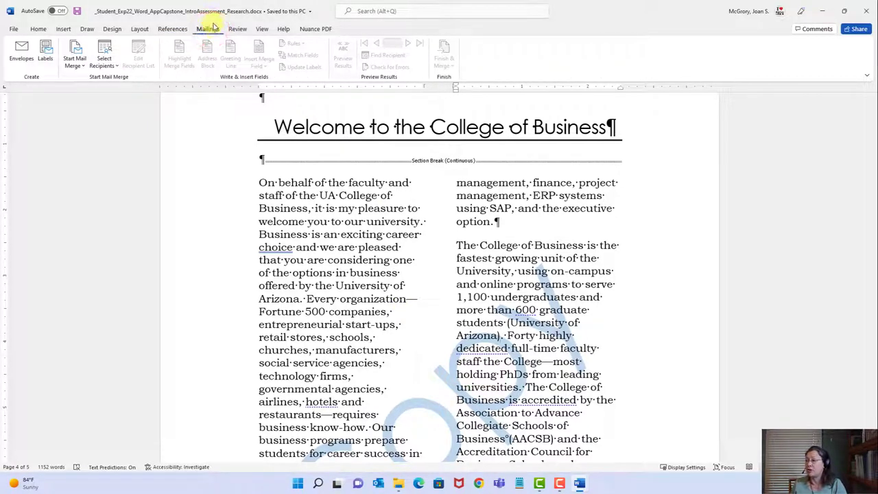
{"action": "left_click", "coordinate": [82, 68]}
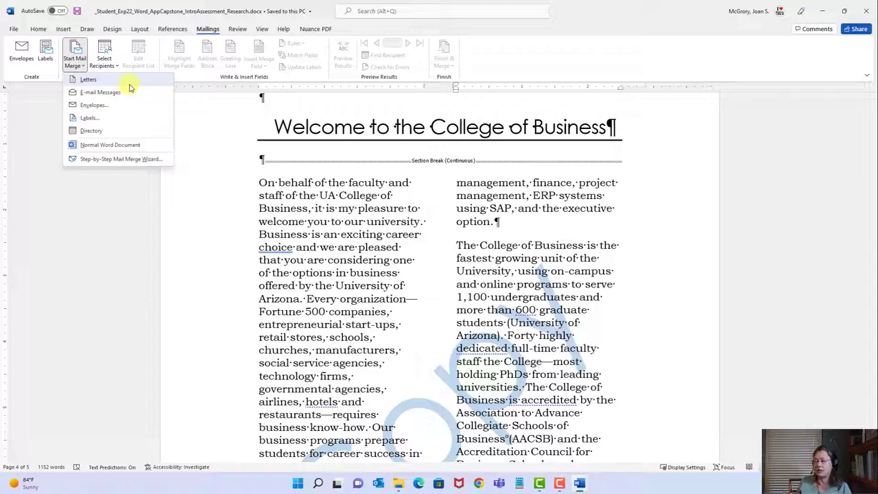
{"action": "left_click", "coordinate": [129, 83]}
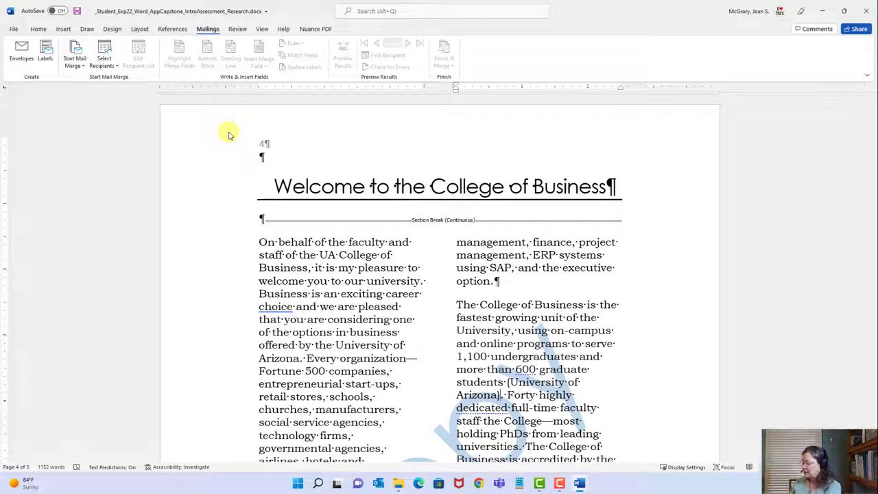
Use Sheet1$ of Graduate_Schools.xlsx from the Desktop's Word-Capstone folder as the existing recipient list, with column headers in the first row.
{"action": "left_click", "coordinate": [109, 64]}
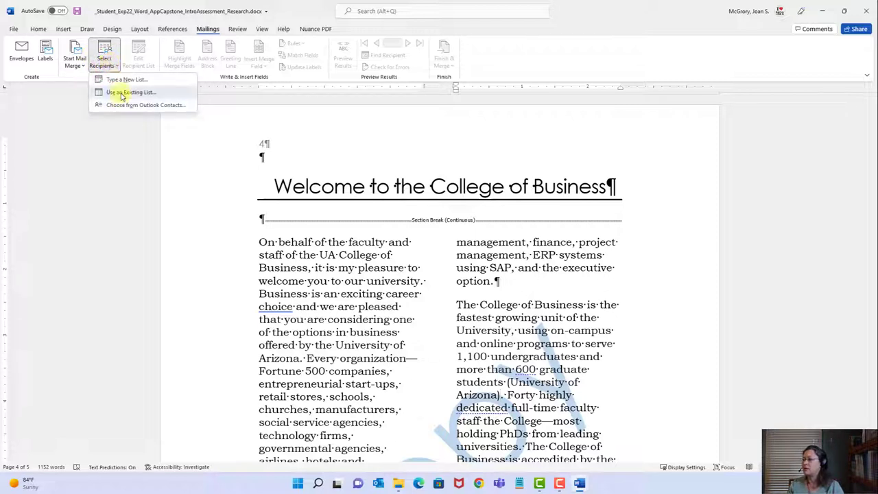
{"action": "left_click", "coordinate": [122, 92]}
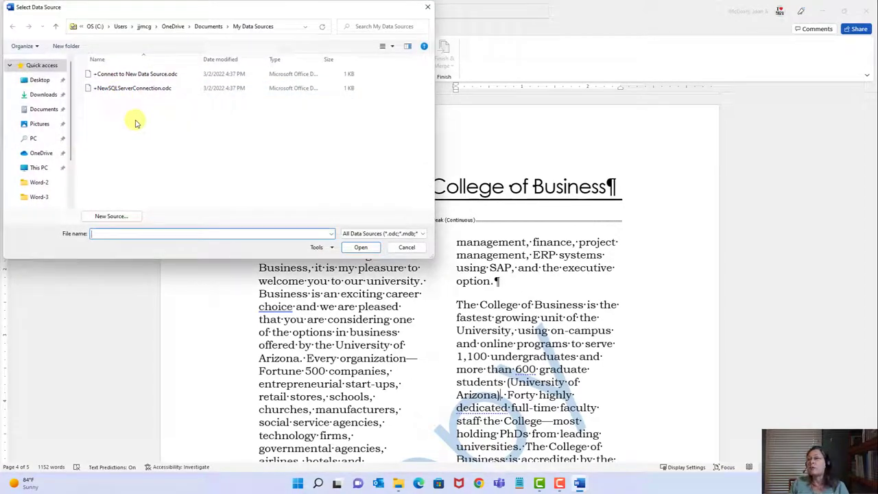
{"action": "left_click", "coordinate": [39, 81]}
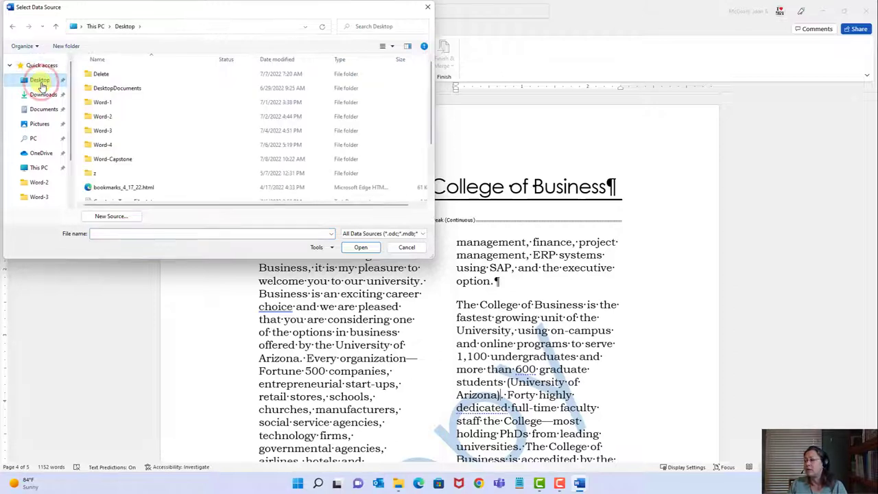
{"action": "double_click", "coordinate": [113, 160]}
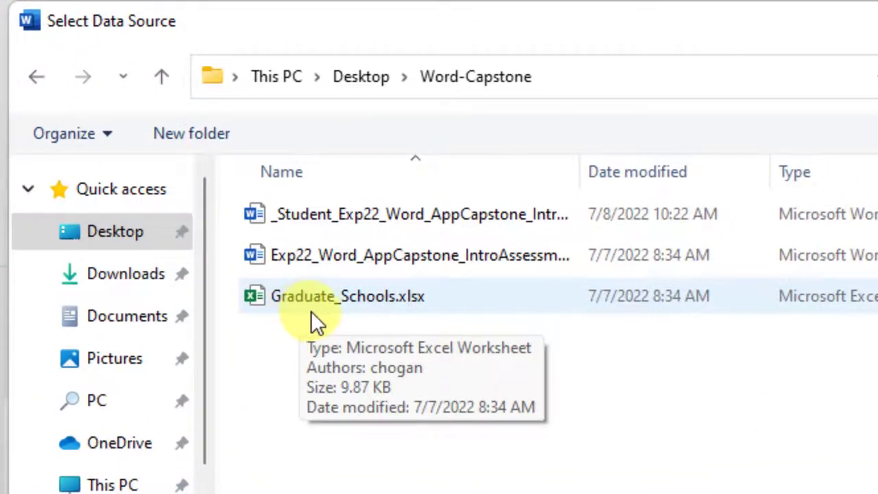
{"action": "left_click", "coordinate": [338, 306]}
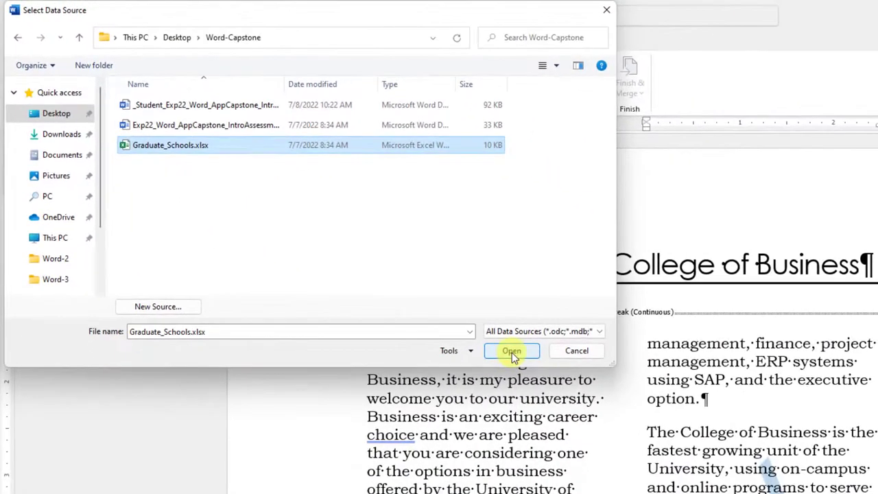
{"action": "left_click", "coordinate": [511, 352]}
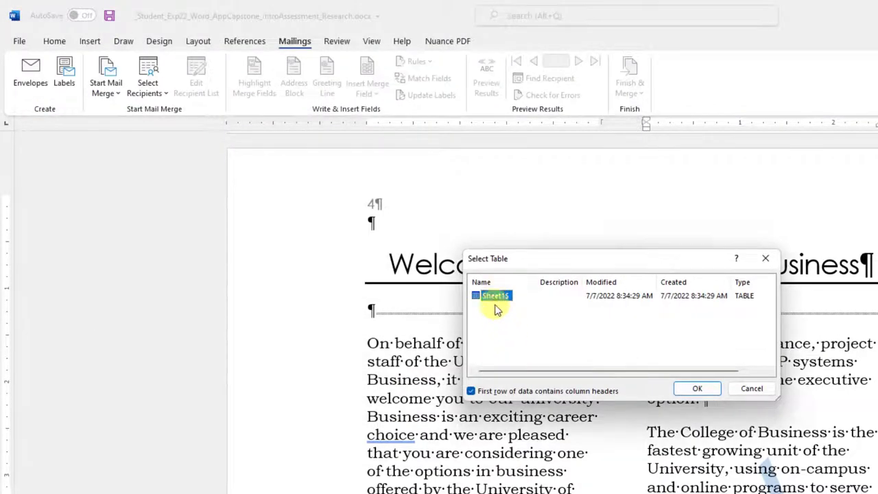
{"action": "left_click", "coordinate": [706, 393]}
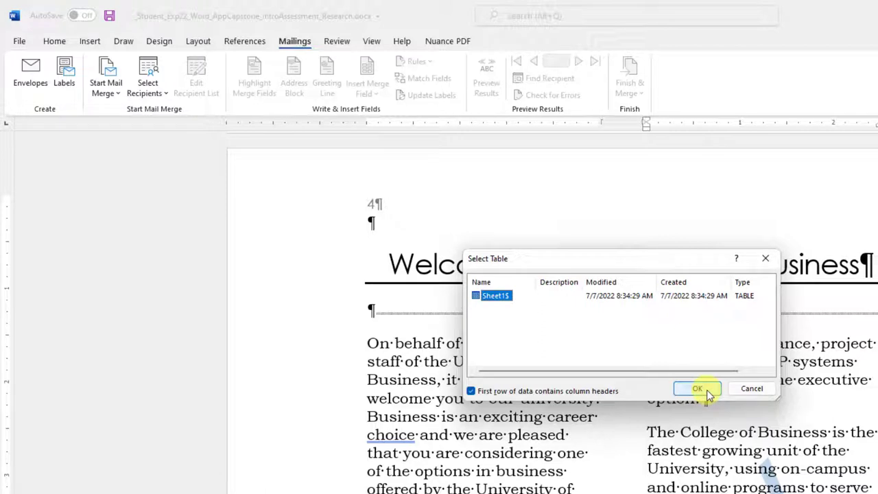
{"action": "left_click", "coordinate": [706, 392]}
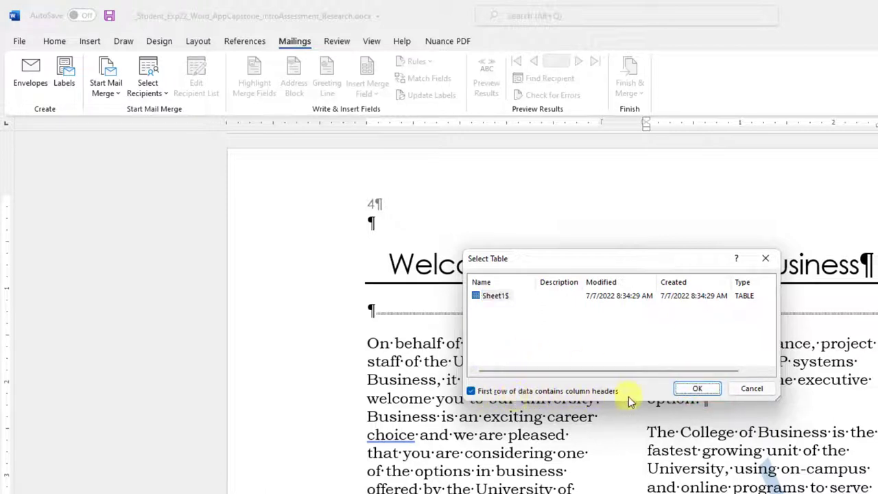
{"action": "left_click", "coordinate": [704, 392]}
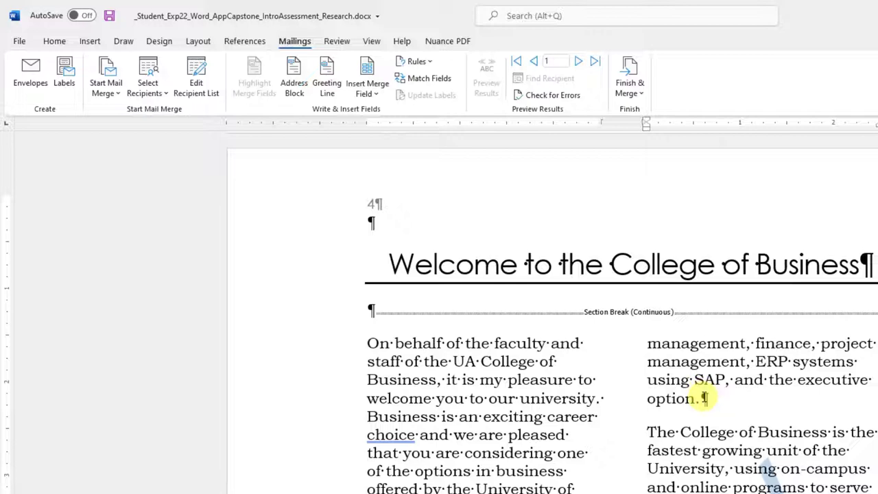
Filter the merge recipients to those with Area W and go through the last and first records.
{"action": "left_click", "coordinate": [199, 84]}
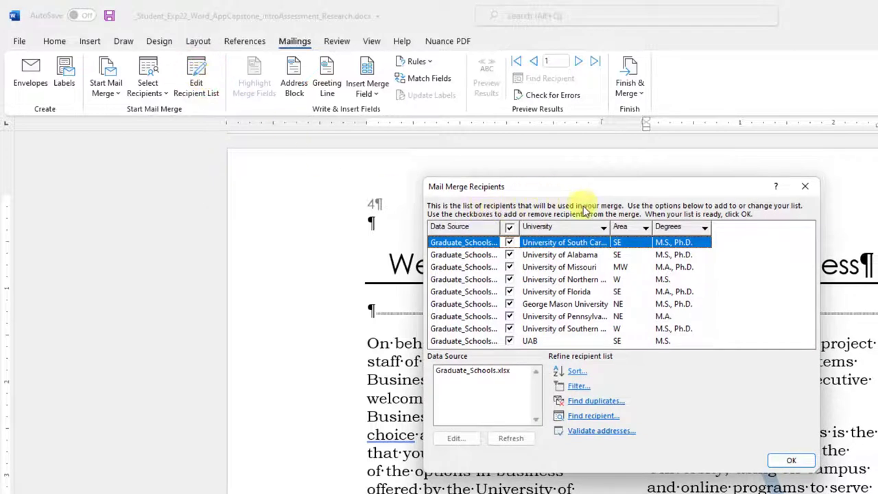
{"action": "left_click", "coordinate": [646, 229]}
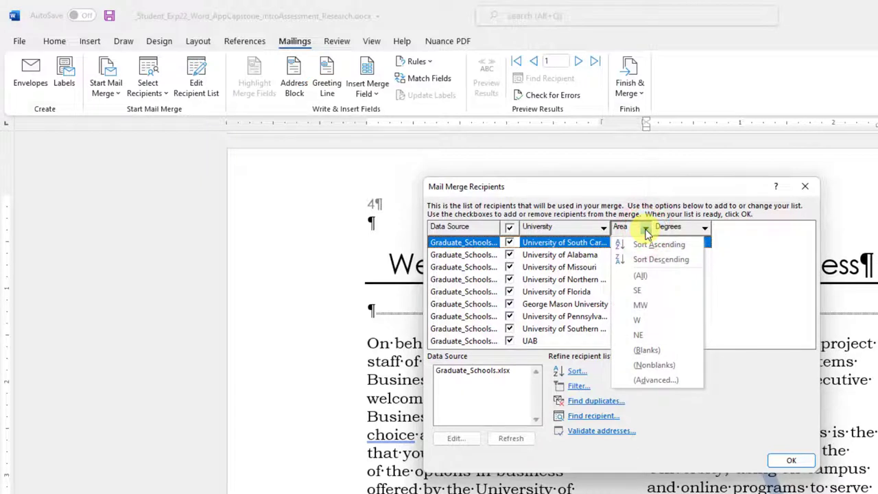
{"action": "left_click", "coordinate": [643, 321]}
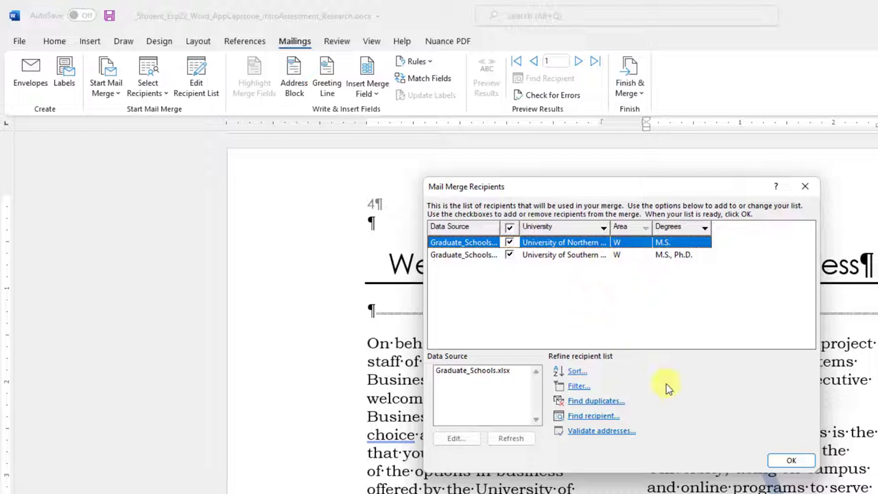
{"action": "left_click", "coordinate": [794, 461]}
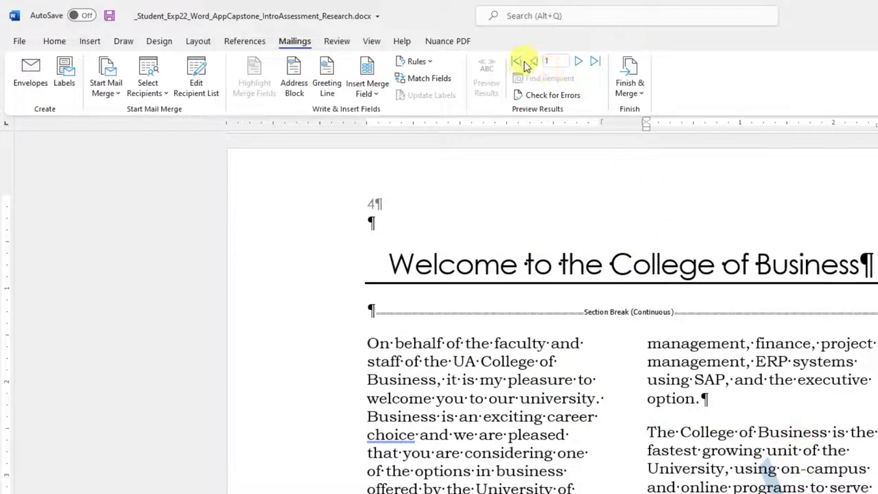
{"action": "left_click", "coordinate": [596, 62]}
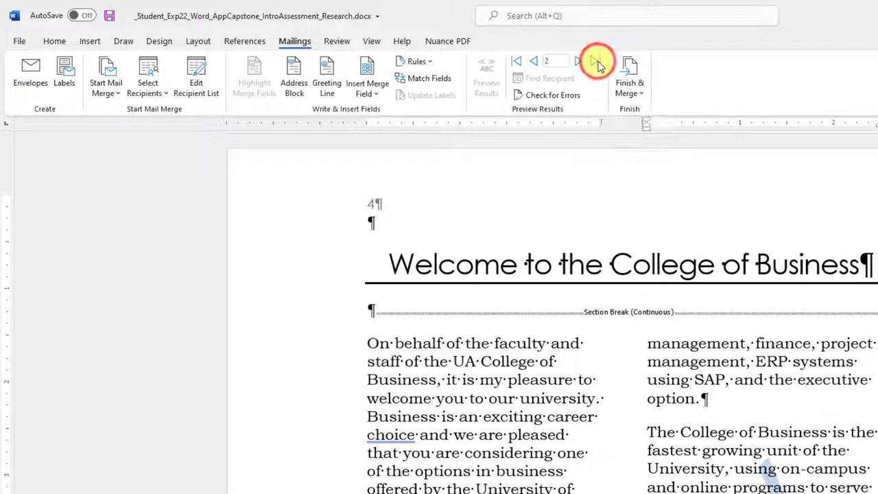
{"action": "left_click", "coordinate": [518, 62]}
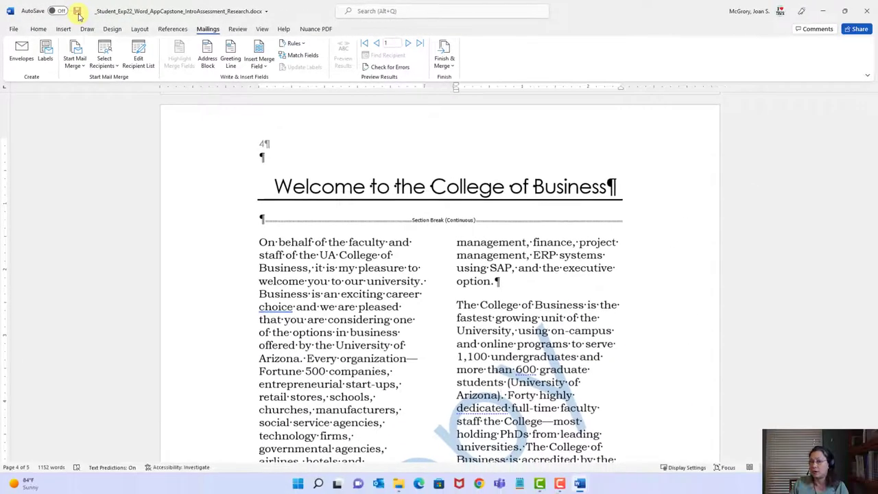
Save the research document and switch to the instructions document to read step 25 on the University merge field.
{"action": "left_click", "coordinate": [78, 12]}
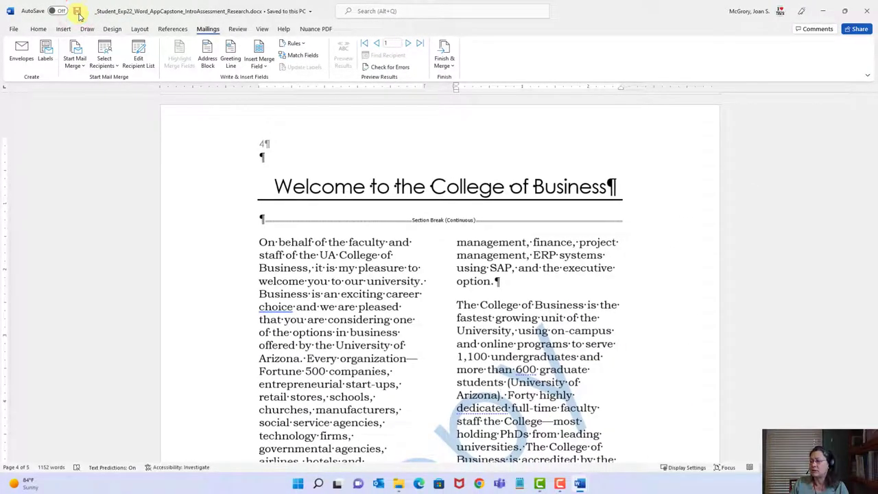
{"action": "mouse_move", "coordinate": [579, 484]}
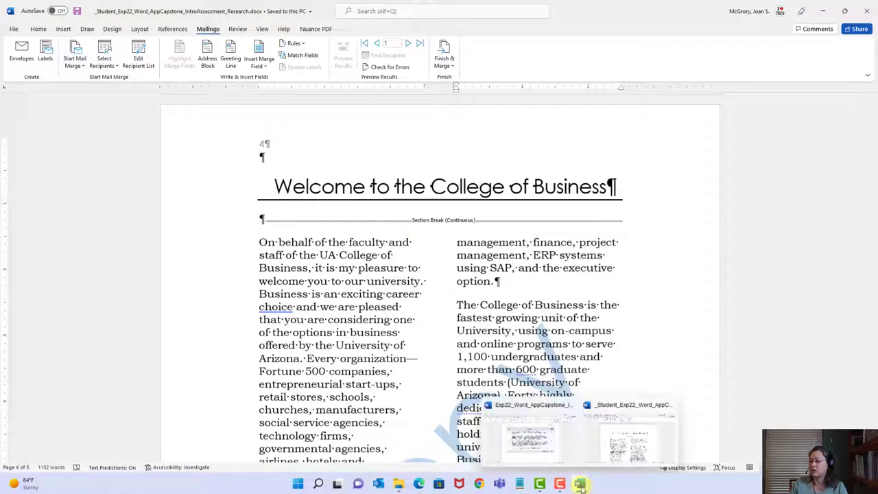
{"action": "left_click", "coordinate": [542, 456]}
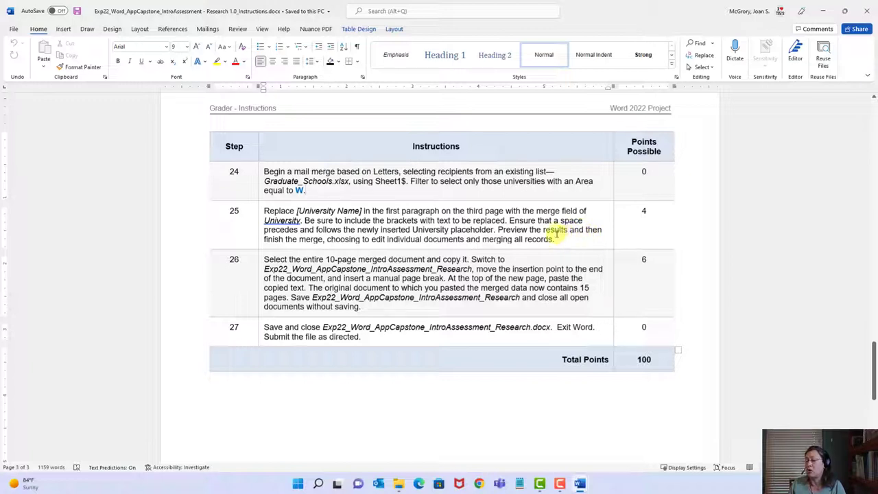
Switch to the student research document and replace [University Name], brackets included, in the third page's first paragraph with the University merge field.
{"action": "mouse_move", "coordinate": [579, 483]}
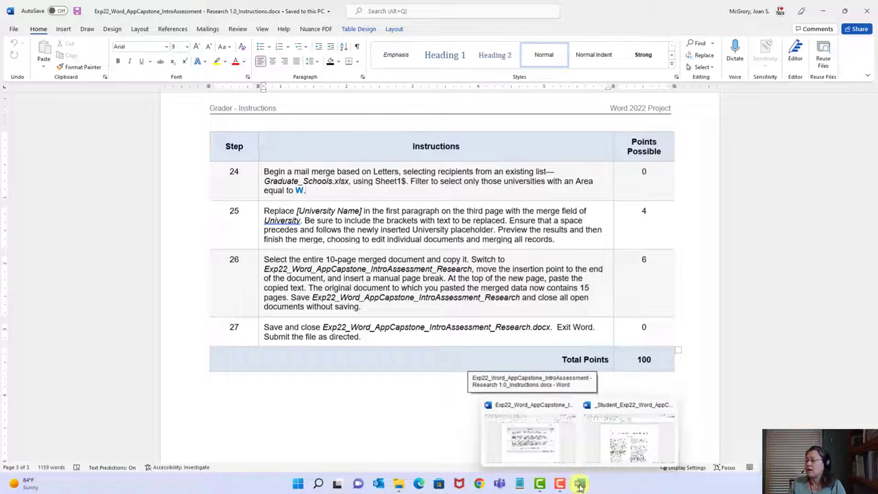
{"action": "left_click", "coordinate": [636, 435]}
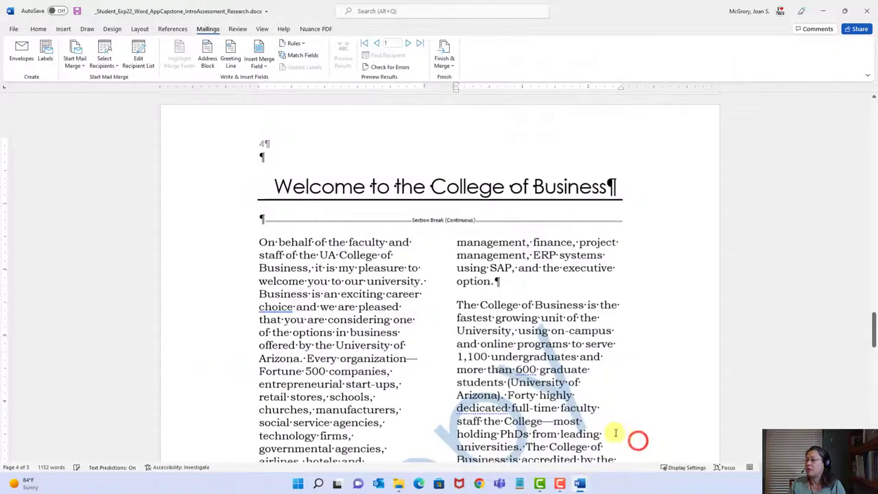
{"action": "scroll", "coordinate": [352, 269], "scroll_direction": "up", "scroll_amount": 3}
{"action": "scroll", "coordinate": [352, 269], "scroll_direction": "up", "scroll_amount": 10}
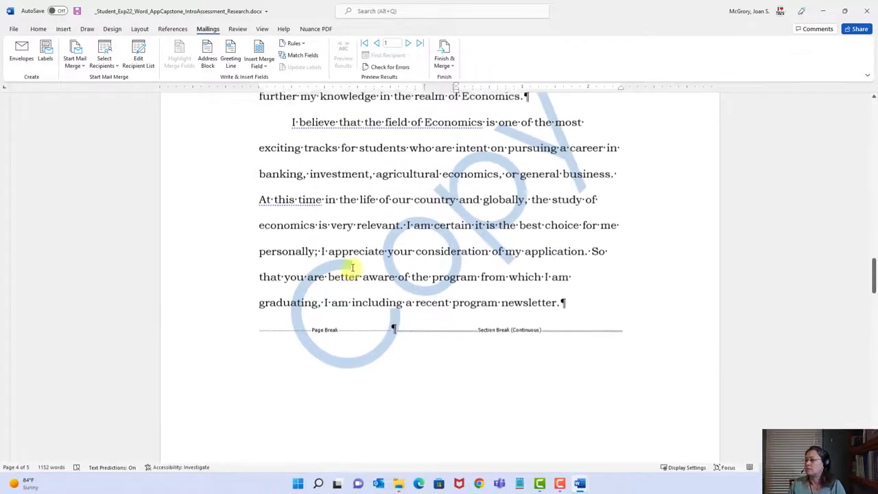
{"action": "scroll", "coordinate": [352, 272], "scroll_direction": "down", "scroll_amount": 1}
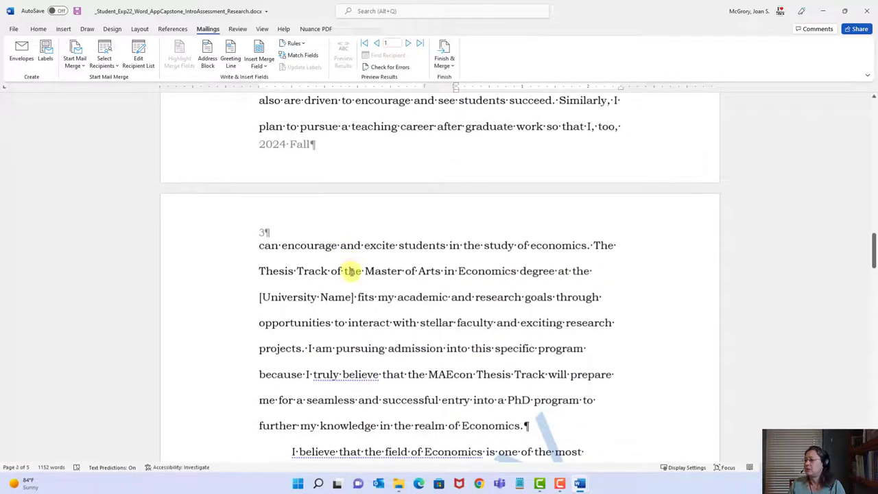
{"action": "scroll", "coordinate": [351, 271], "scroll_direction": "down", "scroll_amount": 2}
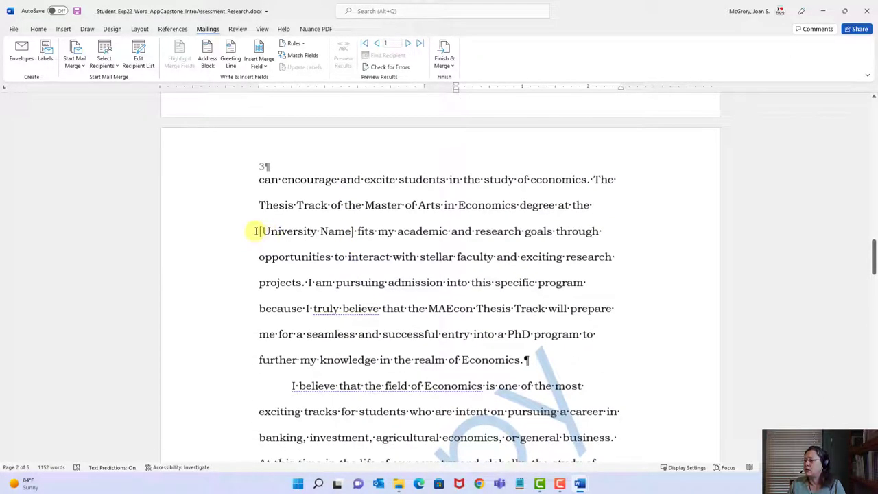
{"action": "left_click_drag", "start_coordinate": [255, 231], "coordinate": [352, 231]}
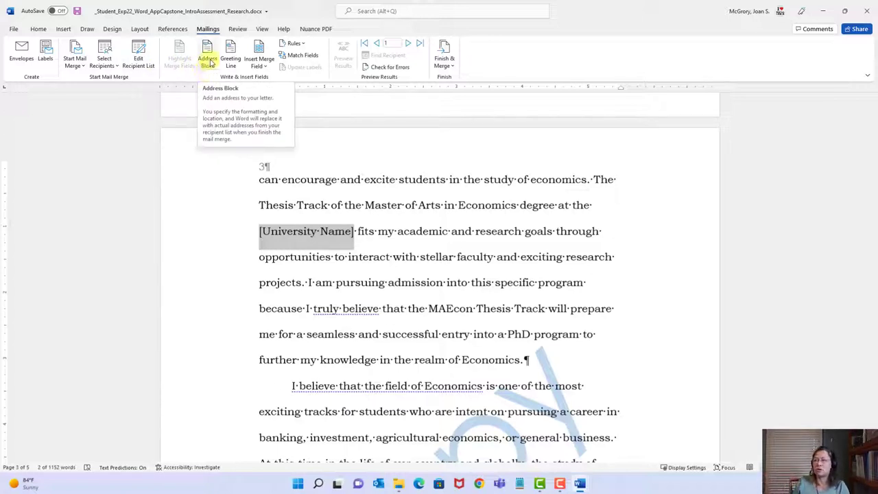
{"action": "left_click", "coordinate": [267, 69]}
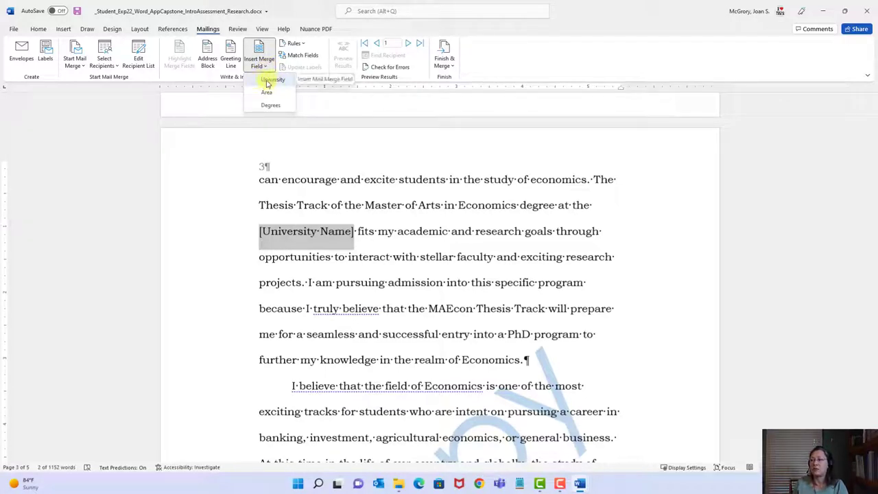
{"action": "left_click", "coordinate": [273, 81]}
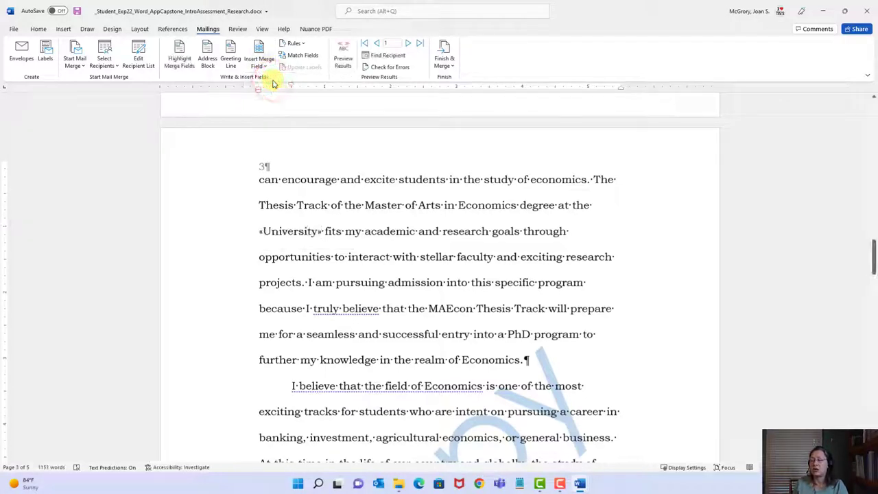
Preview the merge results in the University field for records 1 and 2, ending with the preview off on record 1.
{"action": "left_click", "coordinate": [284, 231]}
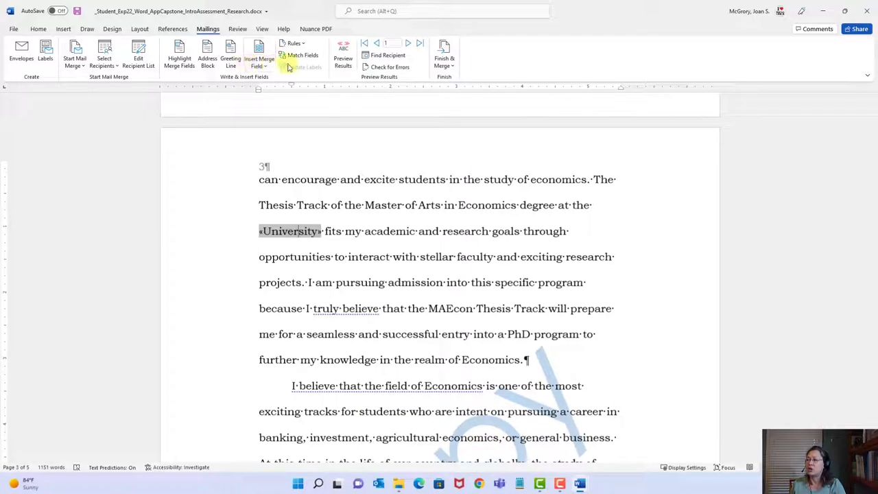
{"action": "left_click", "coordinate": [341, 63]}
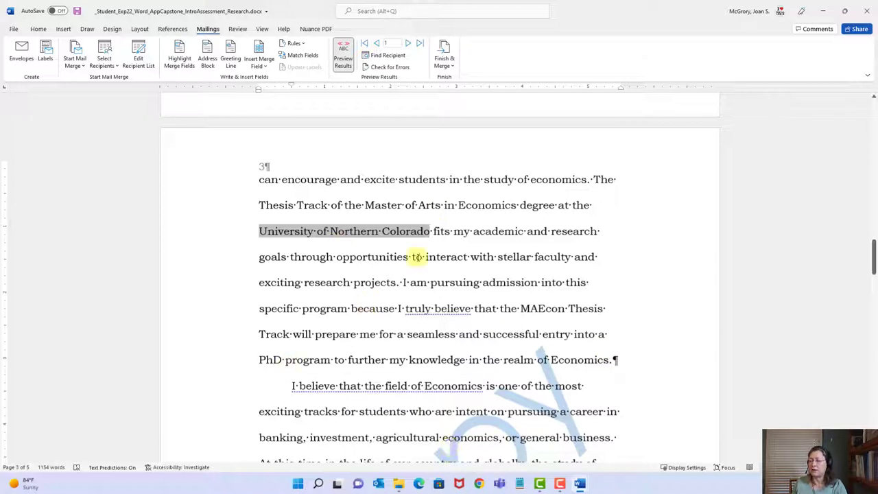
{"action": "left_click", "coordinate": [406, 43]}
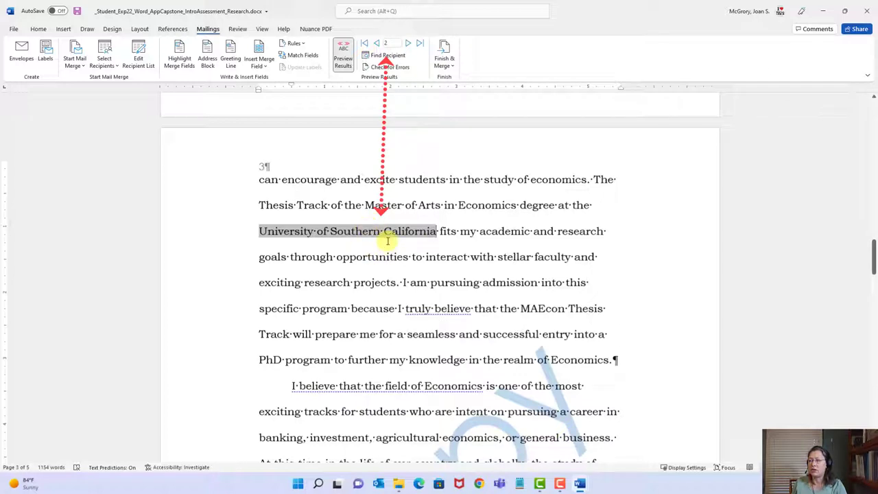
{"action": "left_click", "coordinate": [343, 58]}
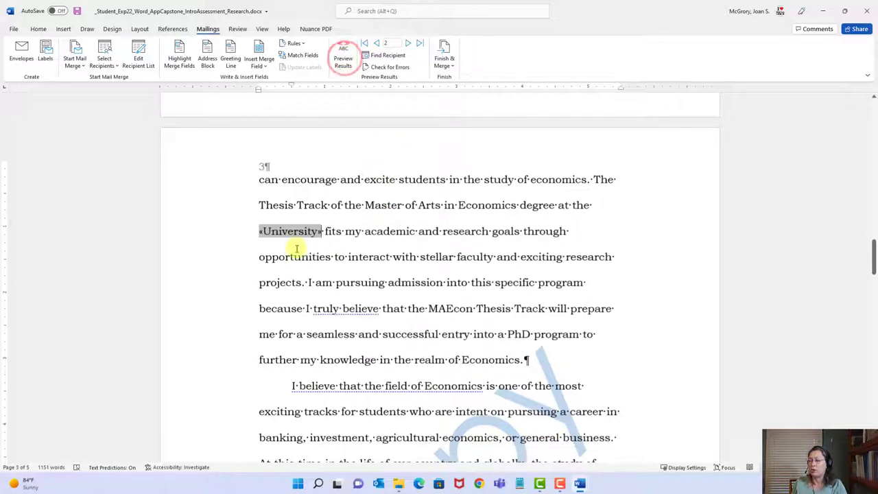
{"action": "left_click", "coordinate": [343, 57]}
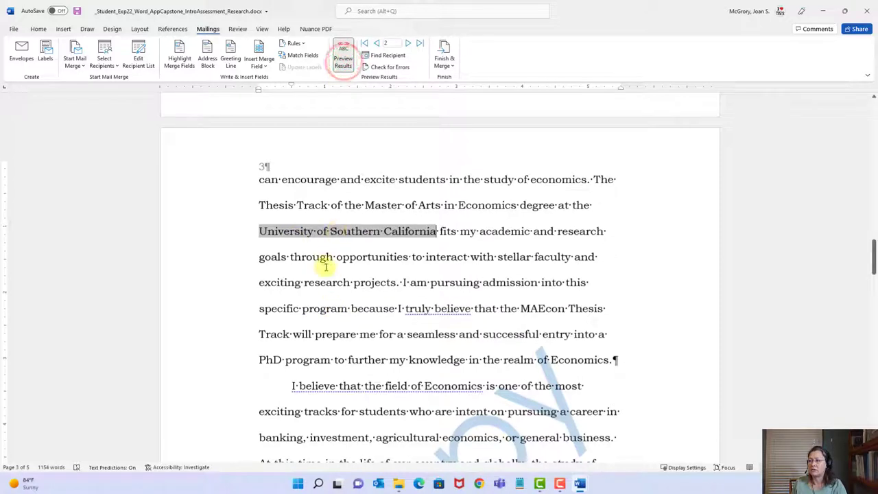
{"action": "left_click", "coordinate": [343, 58]}
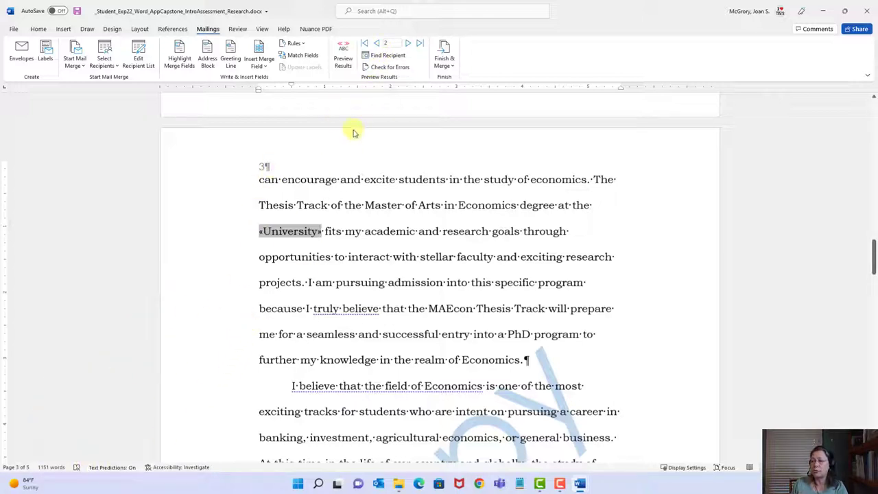
{"action": "left_click", "coordinate": [343, 51]}
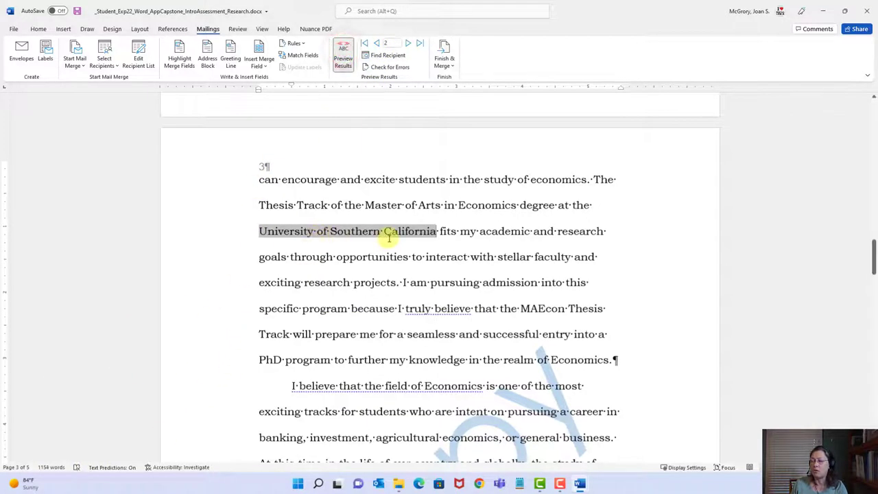
{"action": "left_click", "coordinate": [375, 44]}
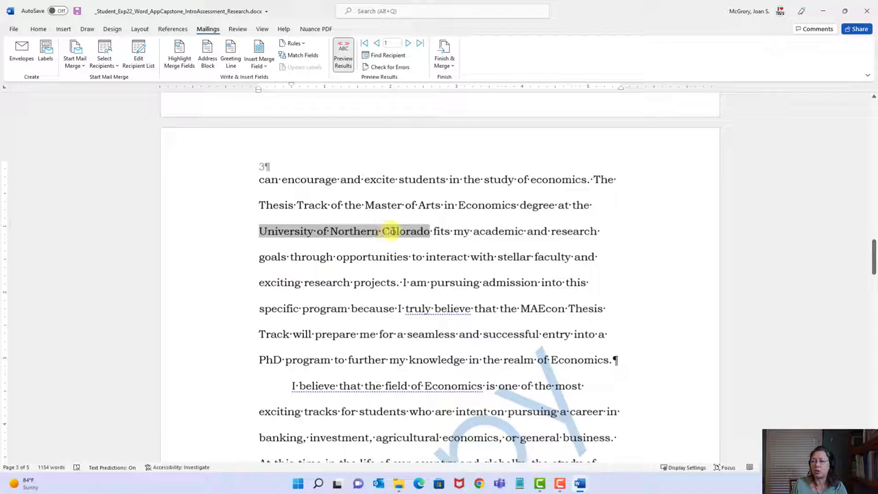
{"action": "left_click", "coordinate": [343, 58]}
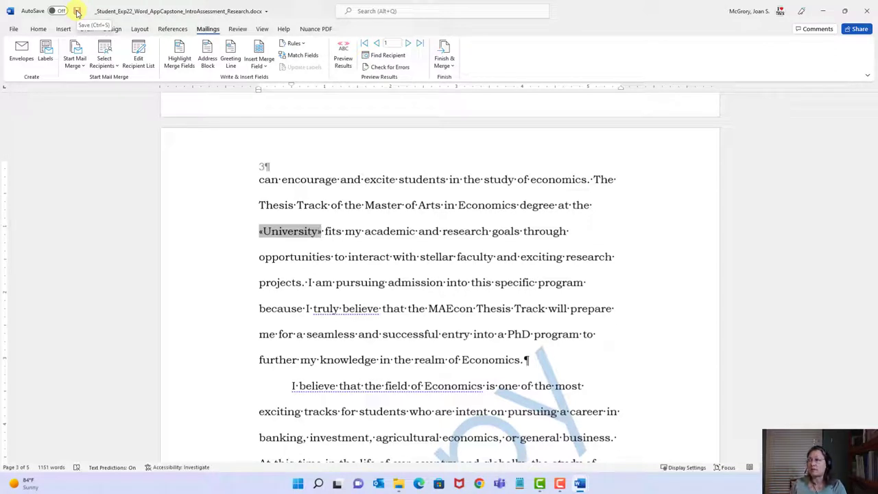
Save the research document and finish the merge as editable individual documents, including all records.
{"action": "left_click", "coordinate": [77, 12]}
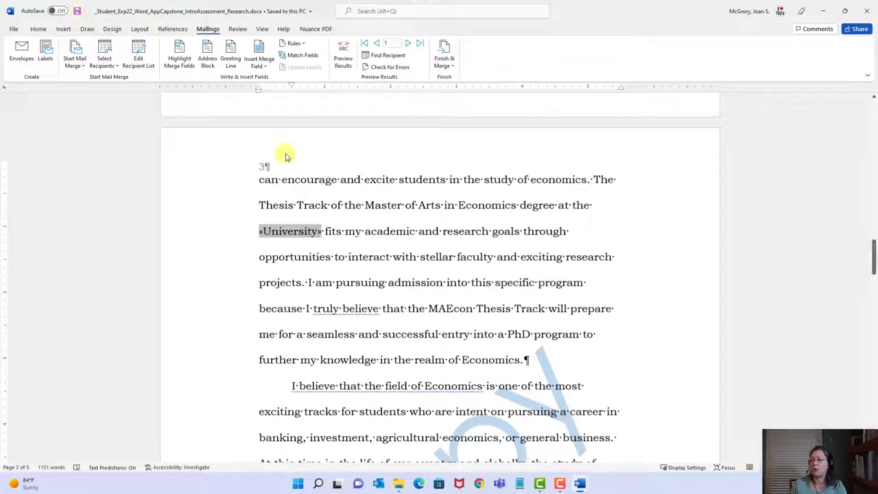
{"action": "left_click", "coordinate": [444, 69]}
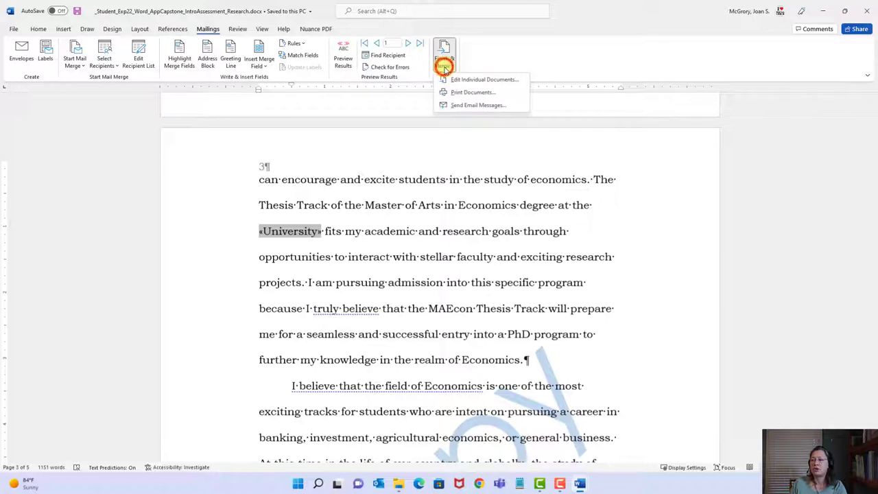
{"action": "left_click", "coordinate": [486, 82]}
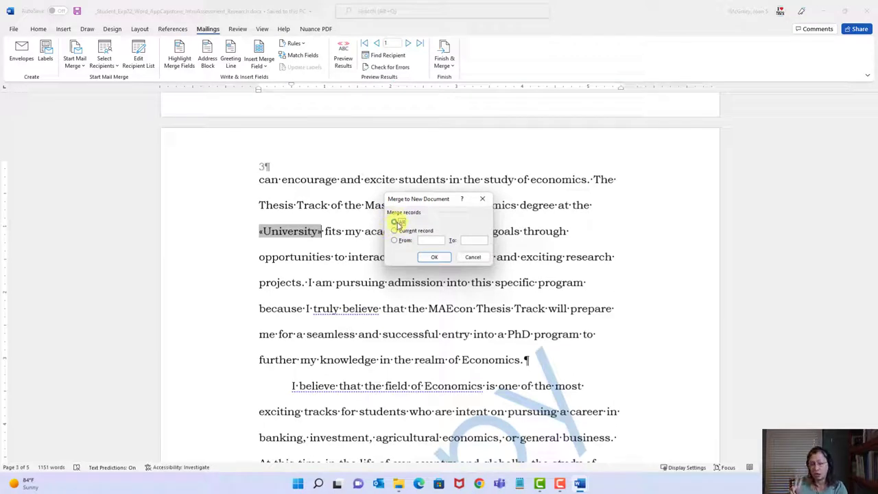
{"action": "left_click", "coordinate": [431, 258]}
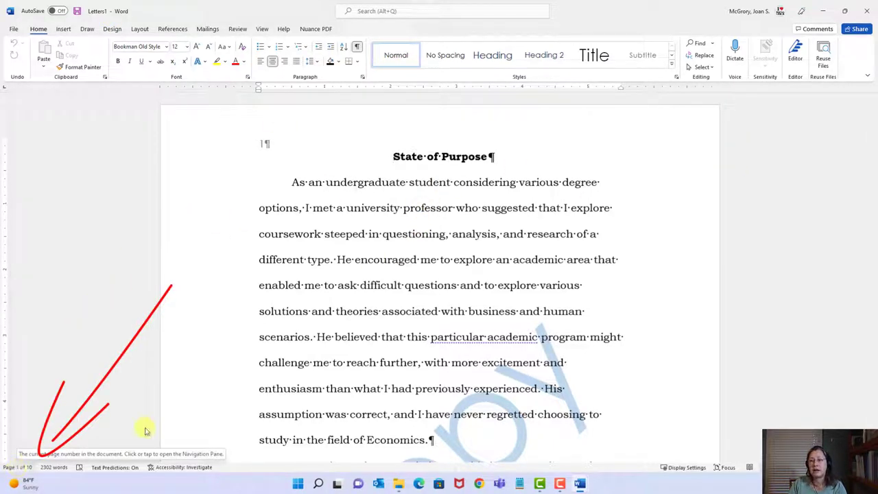
Look through the first merged letter and check the university name in the first paragraph of its third page.
{"action": "scroll", "coordinate": [340, 345], "scroll_direction": "down", "scroll_amount": 3}
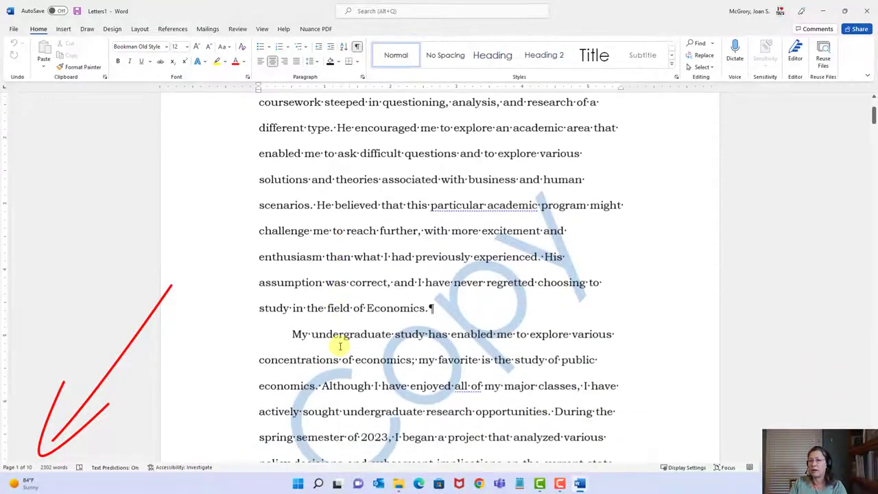
{"action": "scroll", "coordinate": [339, 347], "scroll_direction": "down", "scroll_amount": 3}
{"action": "scroll", "coordinate": [341, 347], "scroll_direction": "down", "scroll_amount": 2}
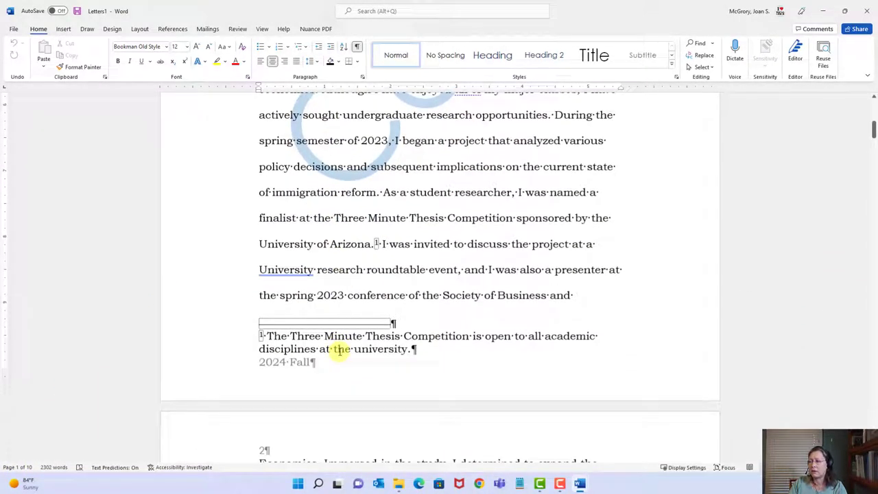
{"action": "scroll", "coordinate": [341, 351], "scroll_direction": "down", "scroll_amount": 3}
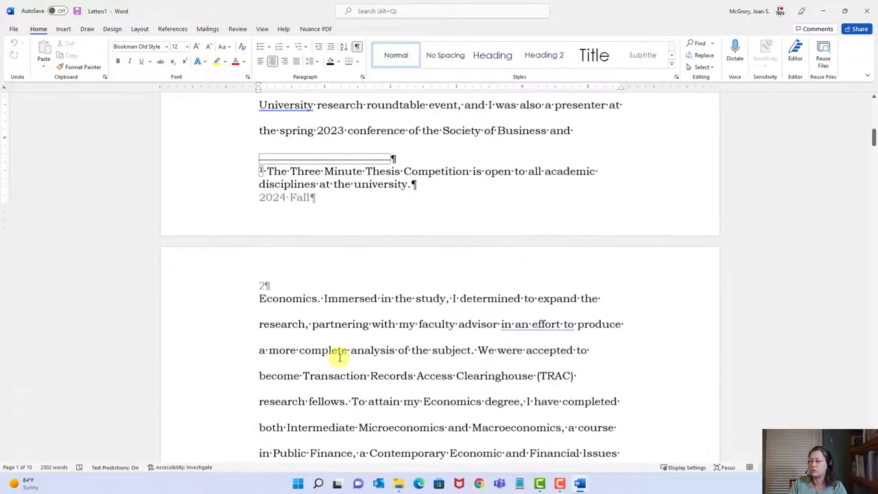
{"action": "scroll", "coordinate": [339, 357], "scroll_direction": "down", "scroll_amount": 5}
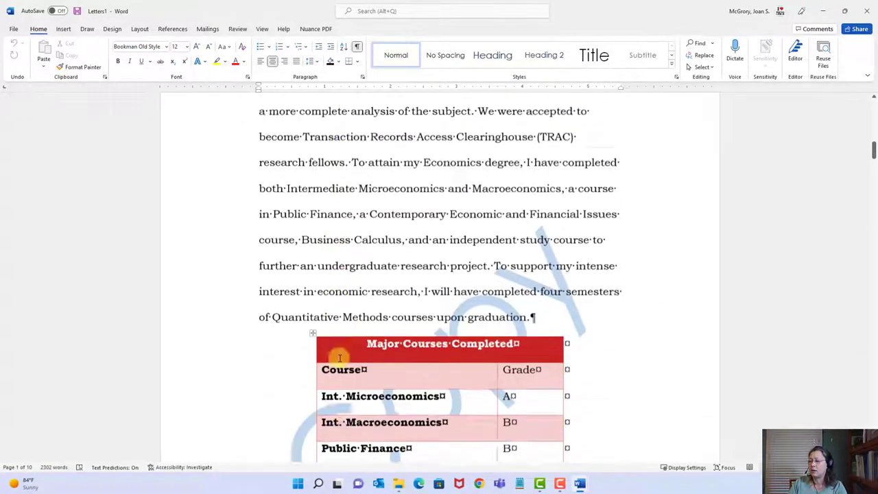
{"action": "scroll", "coordinate": [339, 357], "scroll_direction": "down", "scroll_amount": 9}
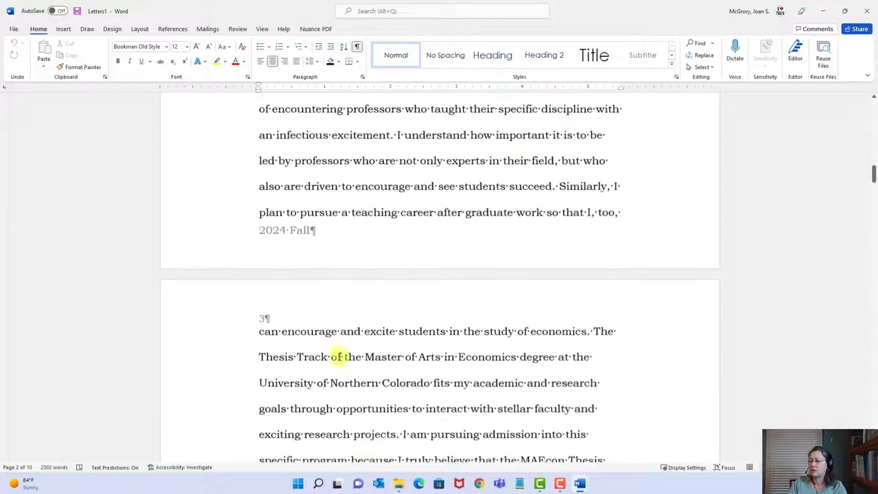
{"action": "left_click_drag", "start_coordinate": [258, 260], "coordinate": [441, 260]}
{"action": "left_click", "coordinate": [377, 261]}
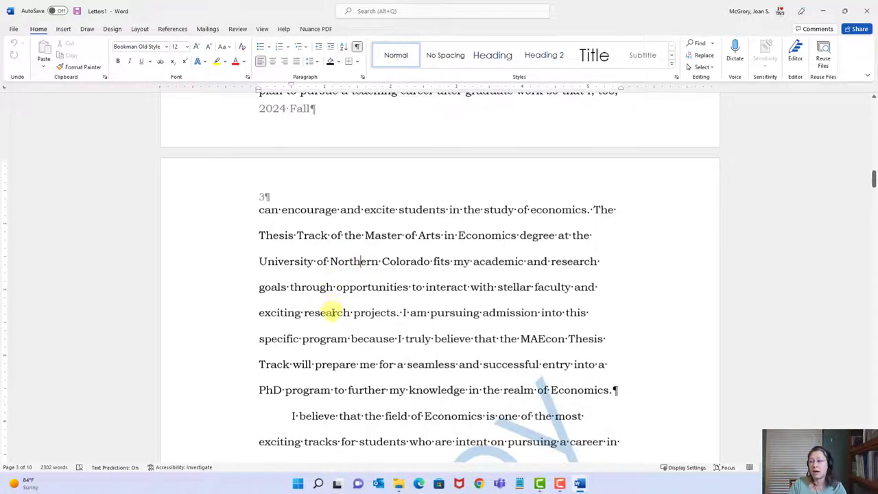
Look through the remaining pages of the merged letters and check the university name in the second letter's third-page first paragraph.
{"action": "scroll", "coordinate": [334, 312], "scroll_direction": "down", "scroll_amount": 8}
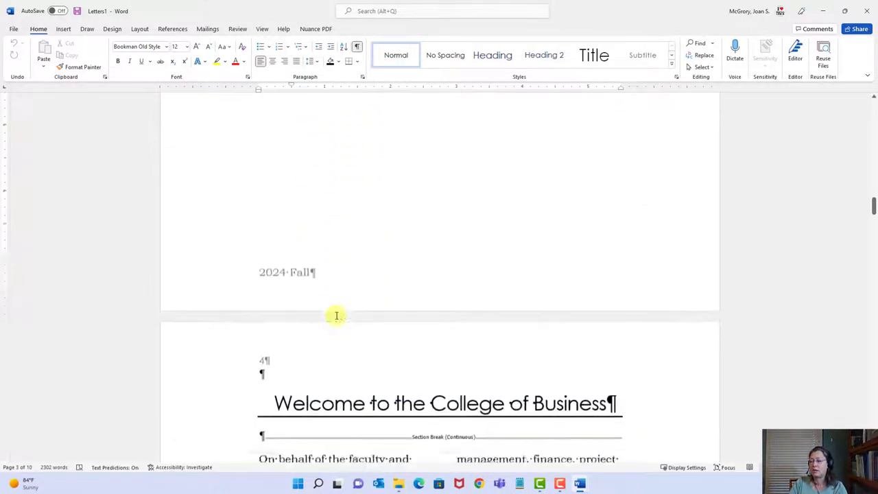
{"action": "scroll", "coordinate": [336, 315], "scroll_direction": "down", "scroll_amount": 10}
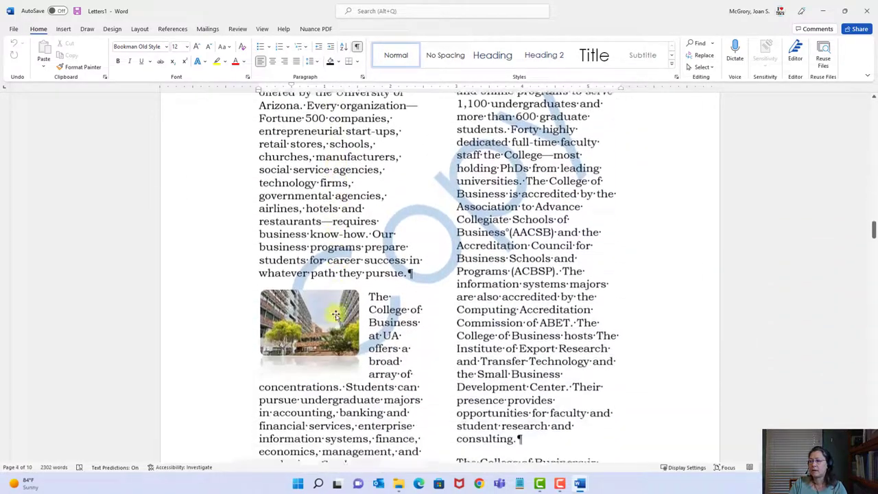
{"action": "scroll", "coordinate": [336, 315], "scroll_direction": "down", "scroll_amount": 8}
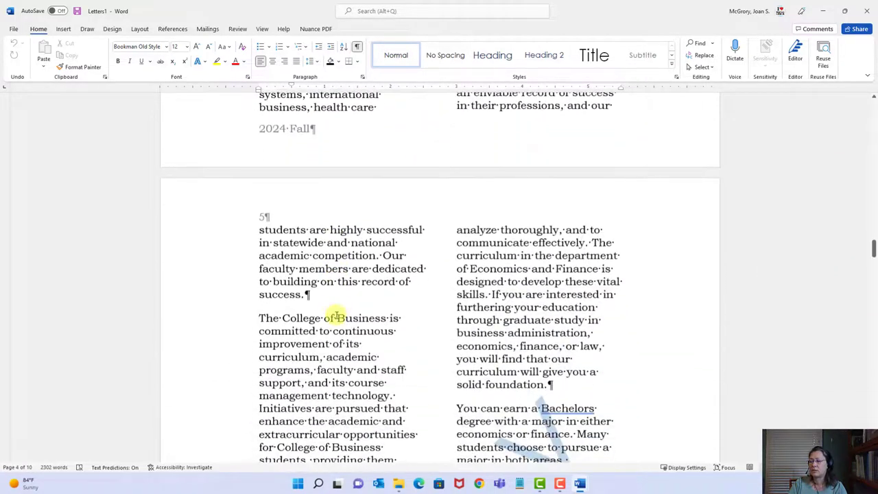
{"action": "scroll", "coordinate": [336, 316], "scroll_direction": "down", "scroll_amount": 9}
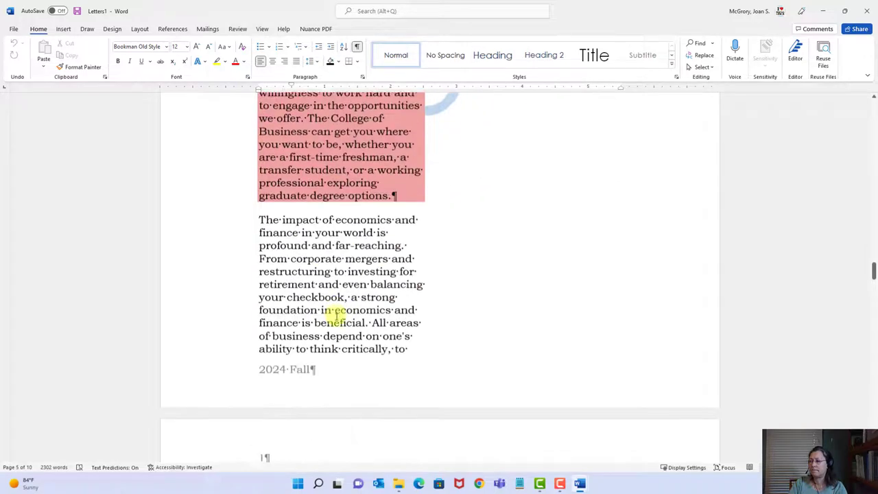
{"action": "scroll", "coordinate": [336, 316], "scroll_direction": "down", "scroll_amount": 7}
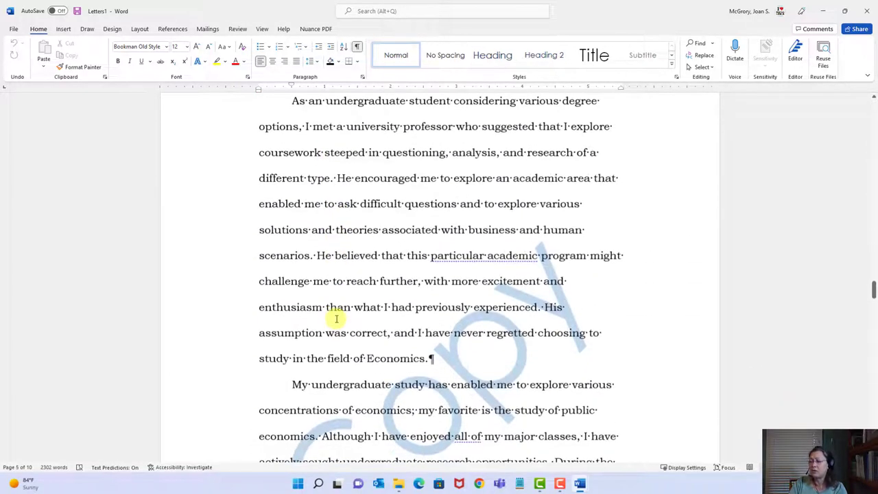
{"action": "scroll", "coordinate": [336, 319], "scroll_direction": "down", "scroll_amount": 6}
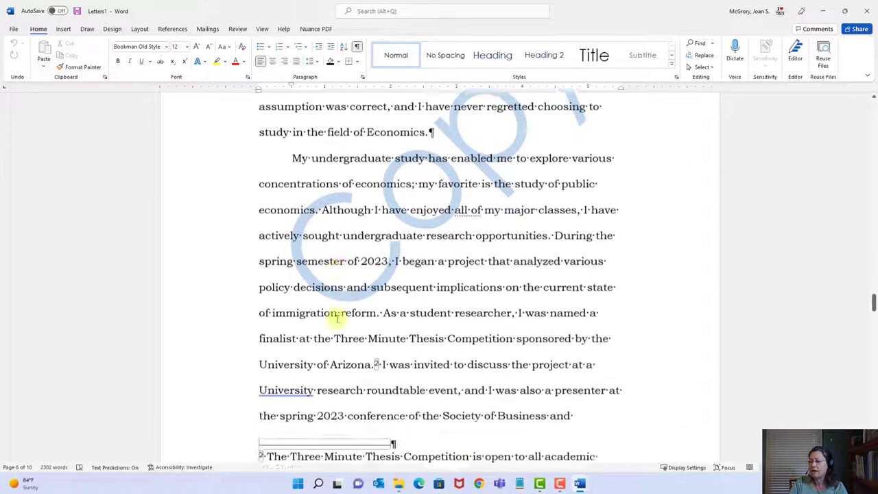
{"action": "scroll", "coordinate": [338, 319], "scroll_direction": "down", "scroll_amount": 7}
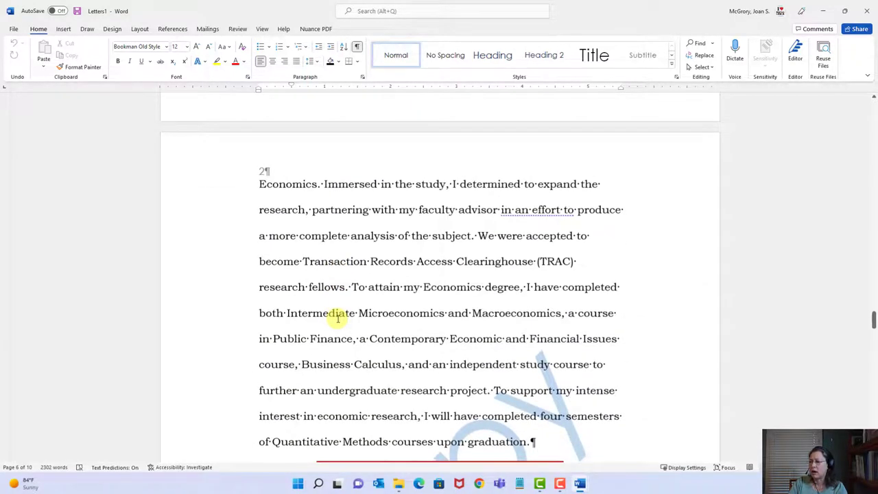
{"action": "scroll", "coordinate": [338, 319], "scroll_direction": "down", "scroll_amount": 9}
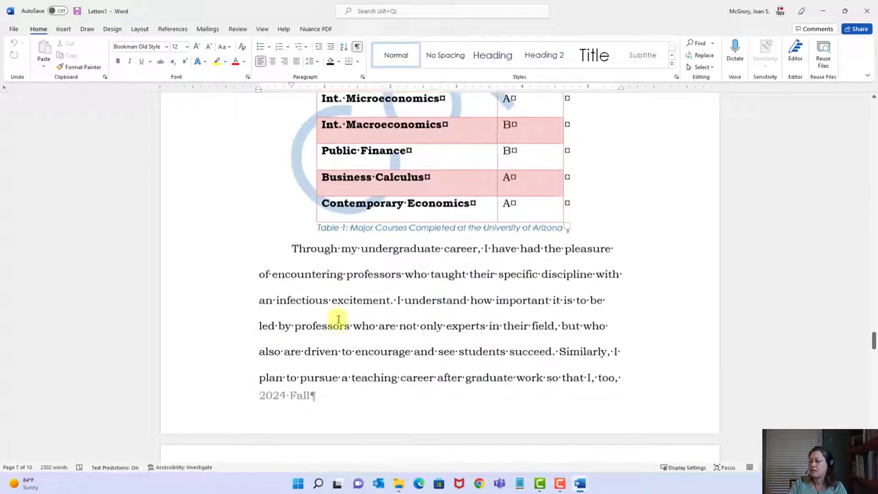
{"action": "scroll", "coordinate": [338, 320], "scroll_direction": "down", "scroll_amount": 6}
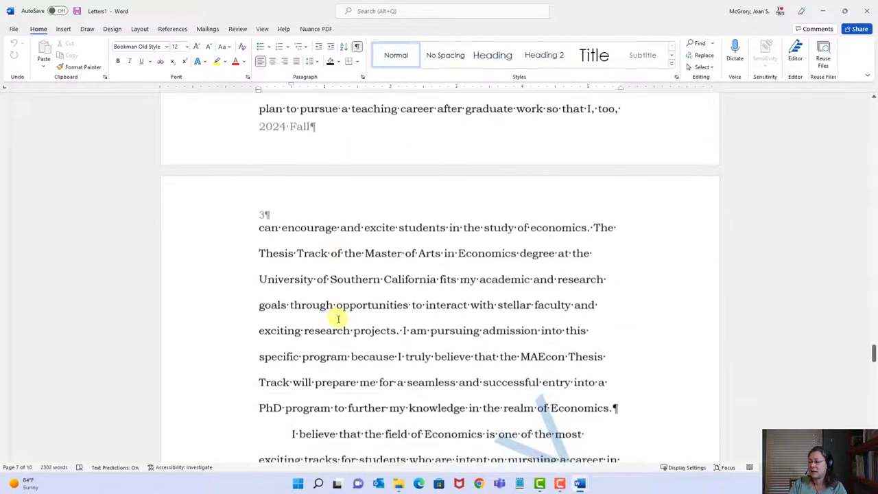
{"action": "scroll", "coordinate": [338, 319], "scroll_direction": "down", "scroll_amount": 1}
{"action": "left_click_drag", "start_coordinate": [256, 245], "coordinate": [433, 245]}
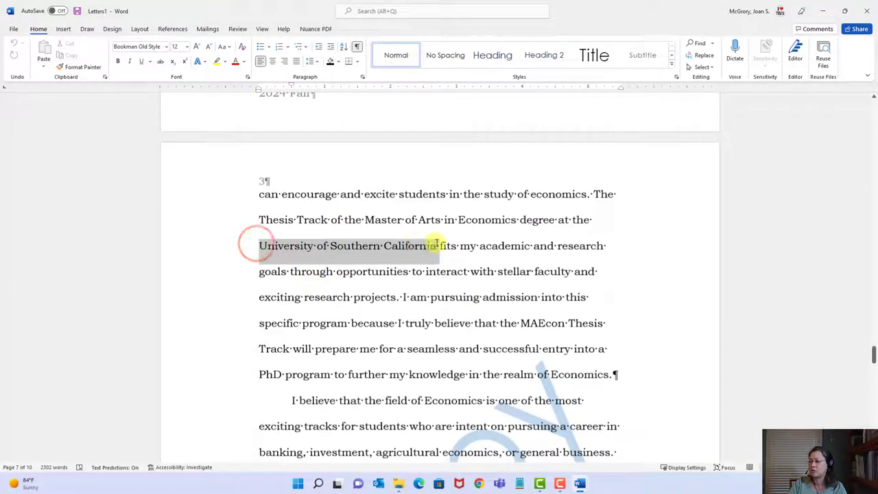
{"action": "left_click", "coordinate": [397, 242]}
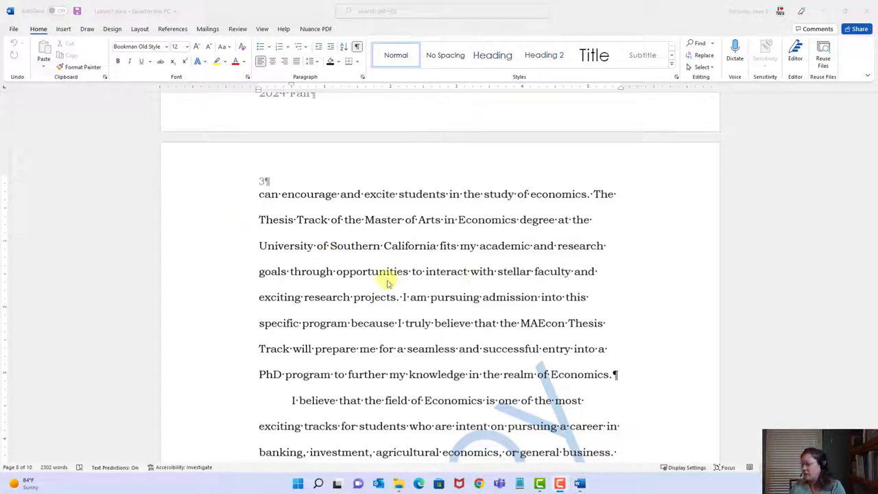
Switch to the instructions document and read steps 25 and 26 on finishing the merge and copying the merged document.
{"action": "mouse_move", "coordinate": [589, 485]}
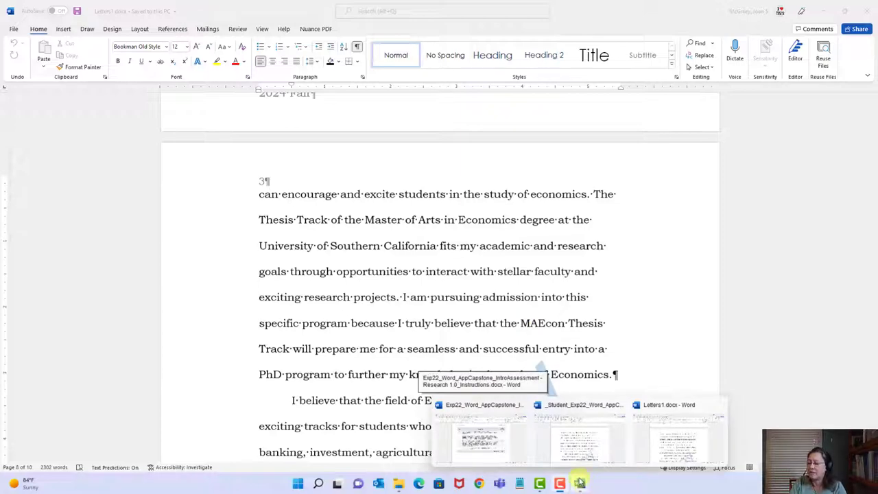
{"action": "left_click", "coordinate": [490, 443]}
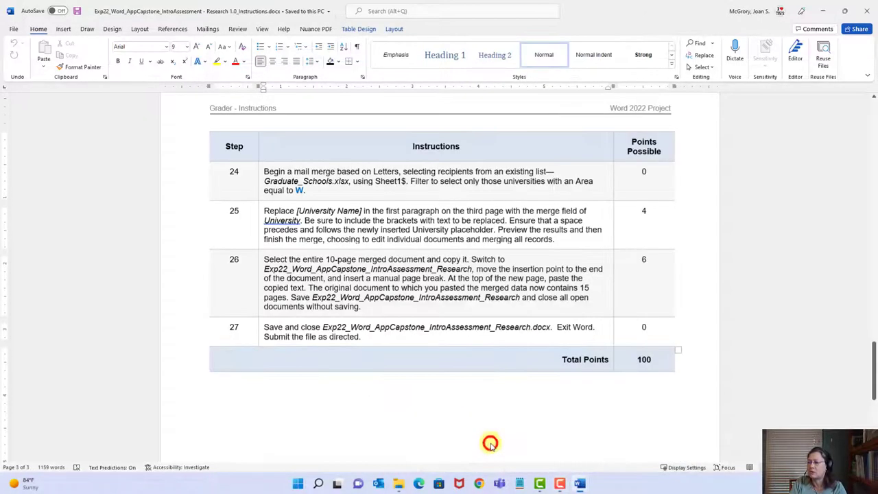
{"action": "left_click", "coordinate": [270, 211]}
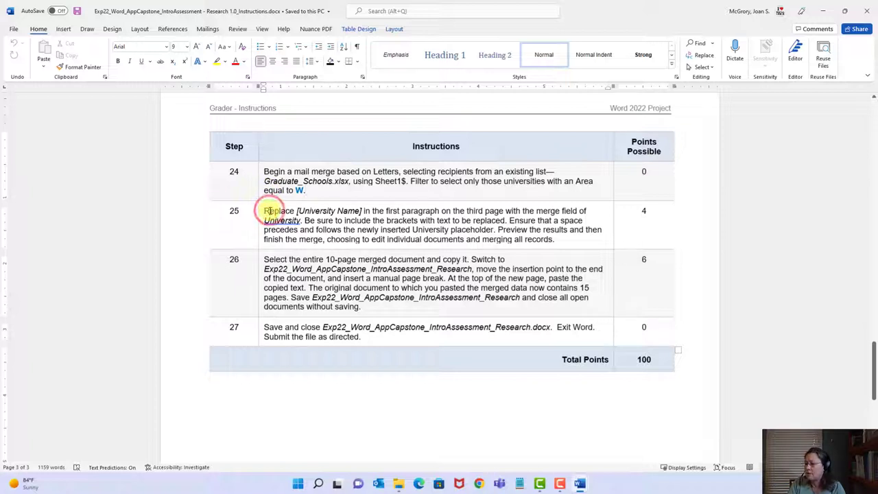
{"action": "left_click", "coordinate": [278, 257]}
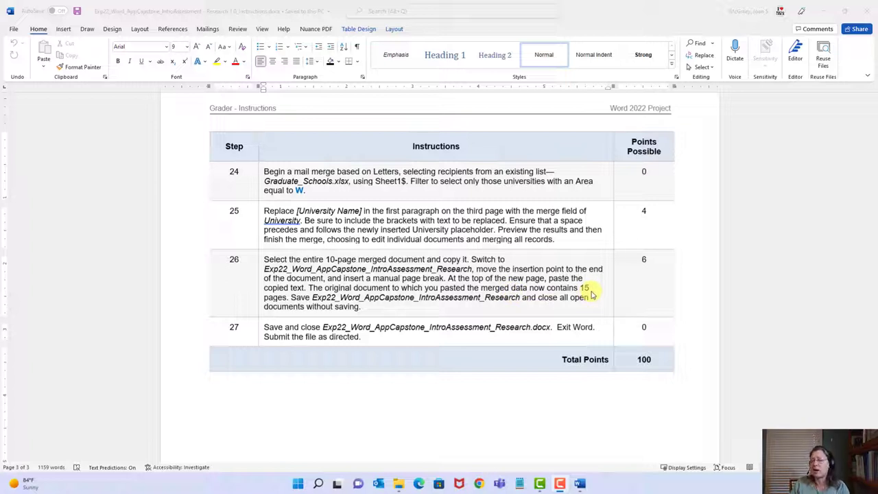
Switch to the merged Letters1 document and copy its entire contents.
{"action": "mouse_move", "coordinate": [580, 483]}
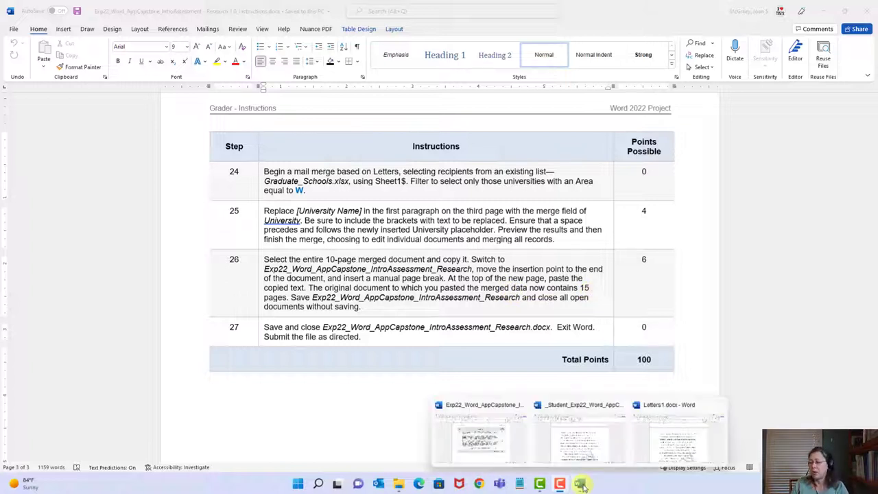
{"action": "left_click", "coordinate": [681, 441]}
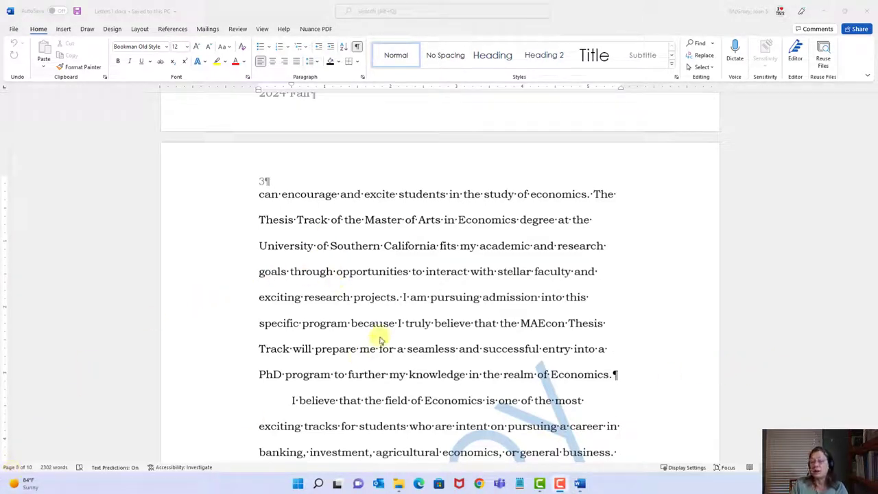
{"action": "left_click", "coordinate": [417, 249]}
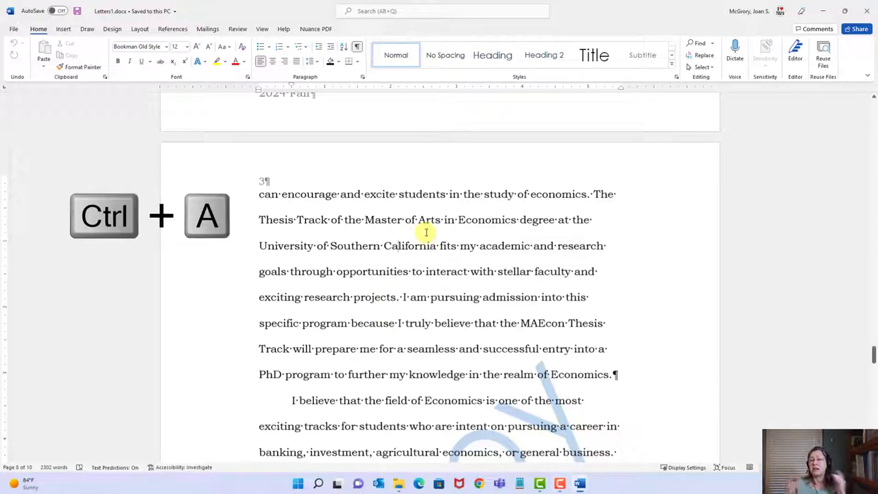
{"action": "key", "text": "ctrl+a"}
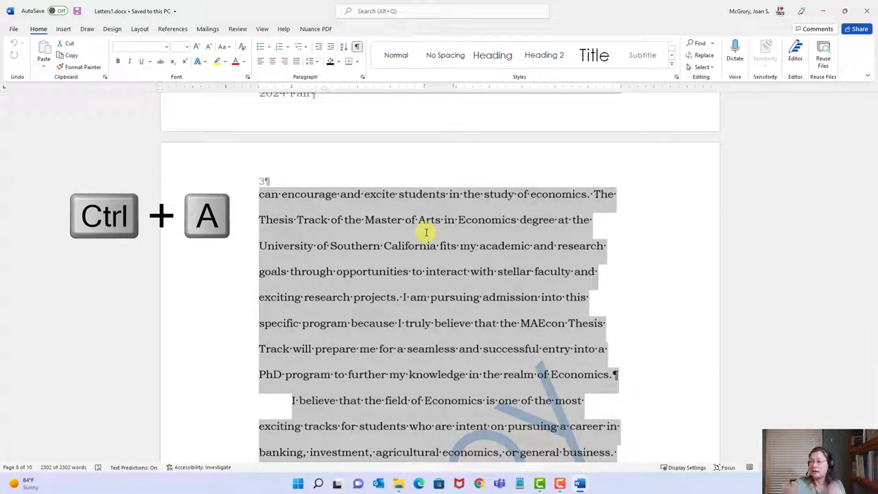
{"action": "key", "text": "ctrl+c"}
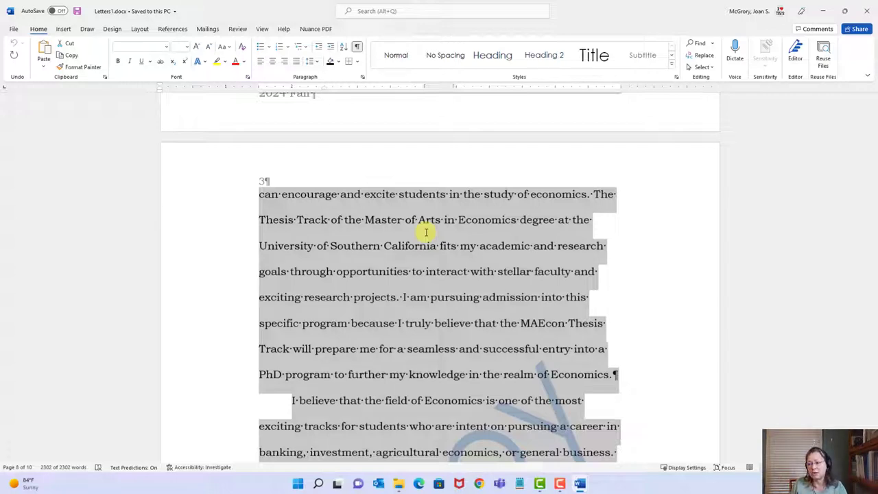
Switch to the student research document, insert a manual page break at its very end, and paste the copied letters on the new page.
{"action": "mouse_move", "coordinate": [580, 484]}
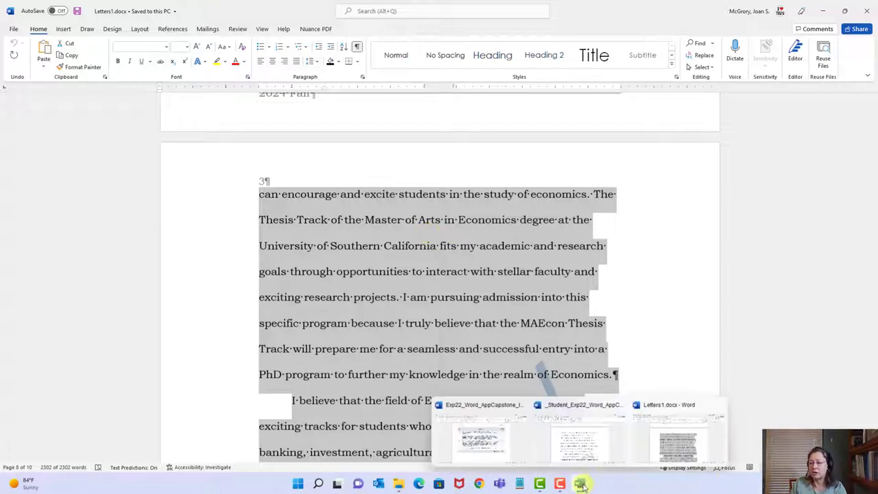
{"action": "left_click", "coordinate": [580, 439]}
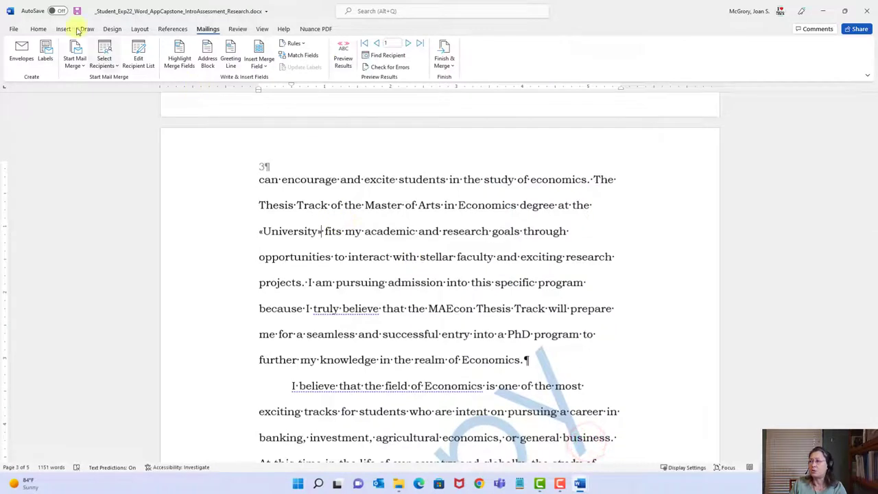
{"action": "left_click", "coordinate": [293, 178]}
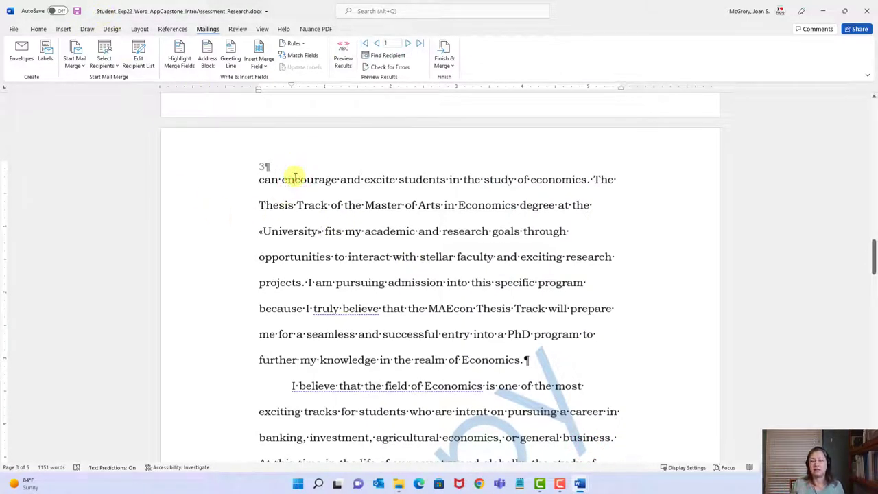
{"action": "key", "text": "ctrl+End"}
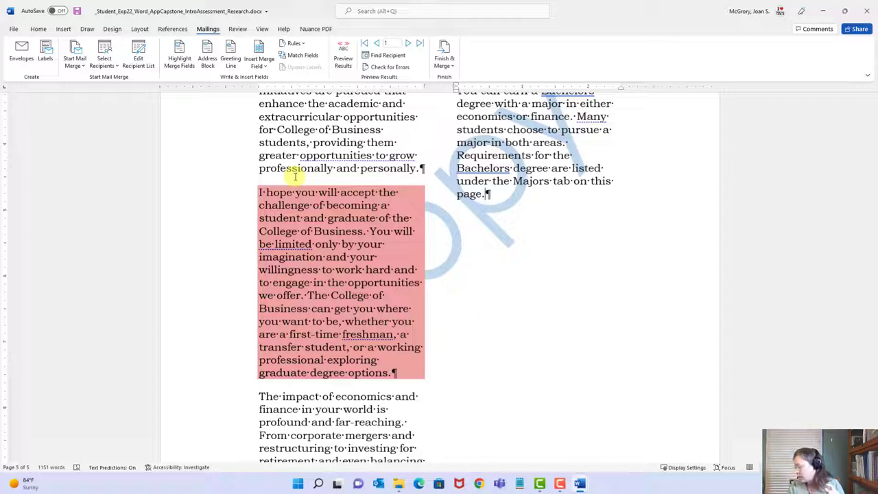
{"action": "key", "text": "ctrl+Return"}
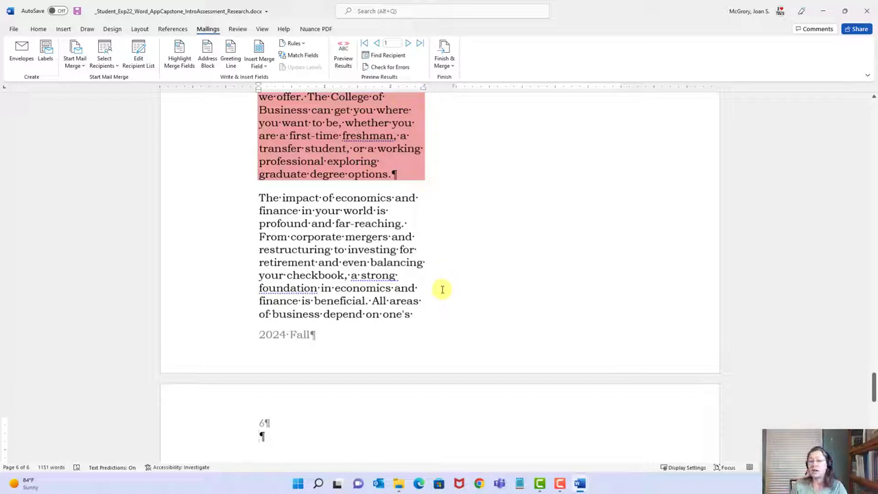
{"action": "key", "text": "ctrl+v"}
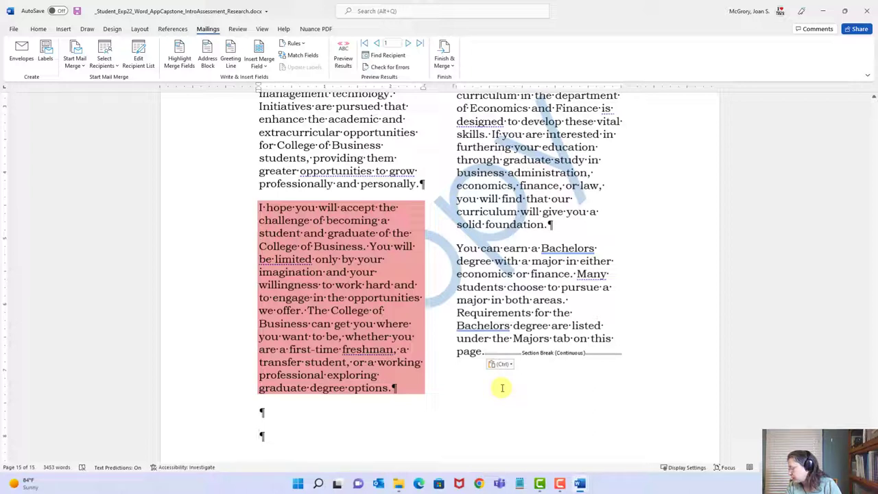
Save the student research document and close the merged Letters1 document.
{"action": "left_click", "coordinate": [79, 12]}
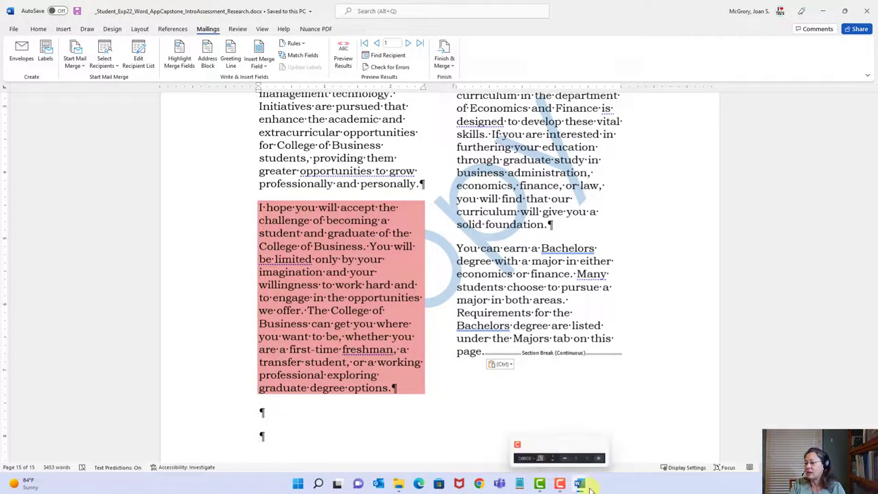
{"action": "left_click", "coordinate": [682, 441]}
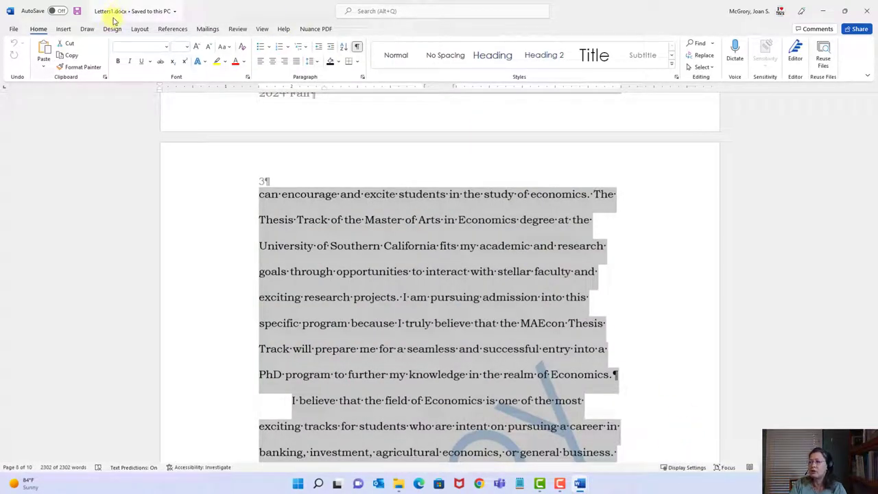
{"action": "left_click", "coordinate": [867, 11]}
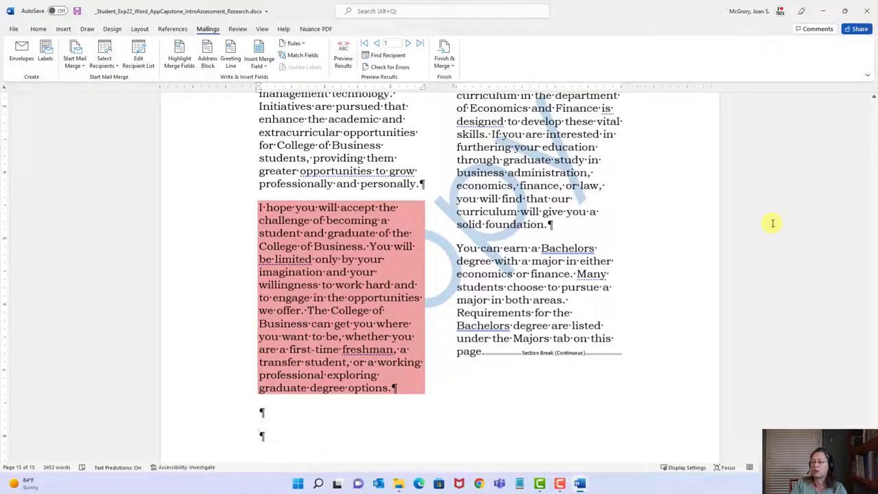
Switch to the instructions document, review its final steps, and close it.
{"action": "mouse_move", "coordinate": [579, 484]}
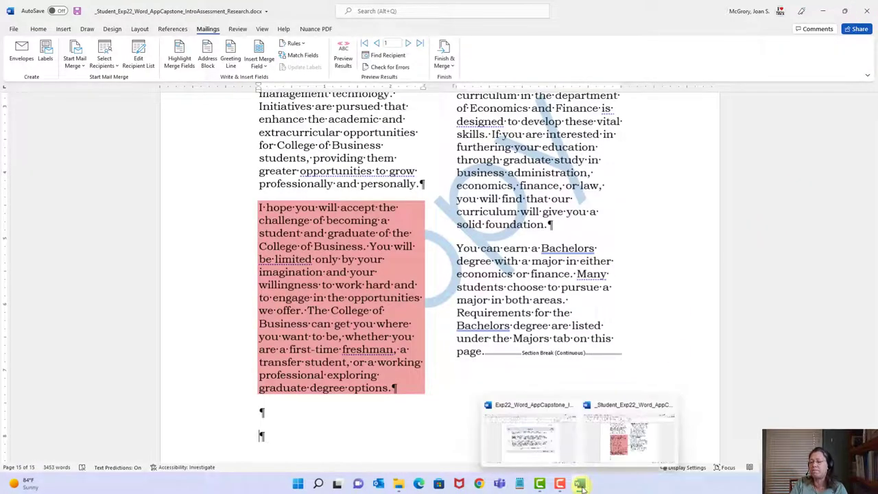
{"action": "left_click", "coordinate": [542, 451]}
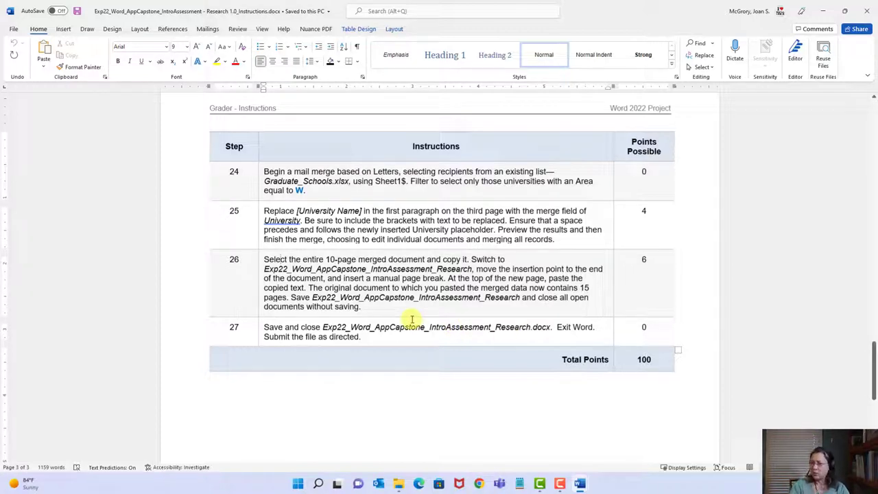
{"action": "left_click", "coordinate": [864, 13]}
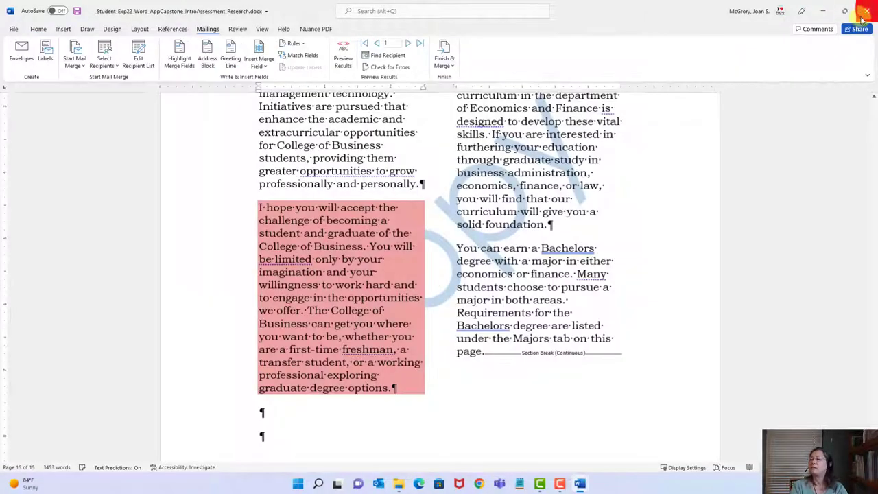
Close the student research document with its changes saved and exit Word without keeping the last copied item.
{"action": "left_click", "coordinate": [864, 14]}
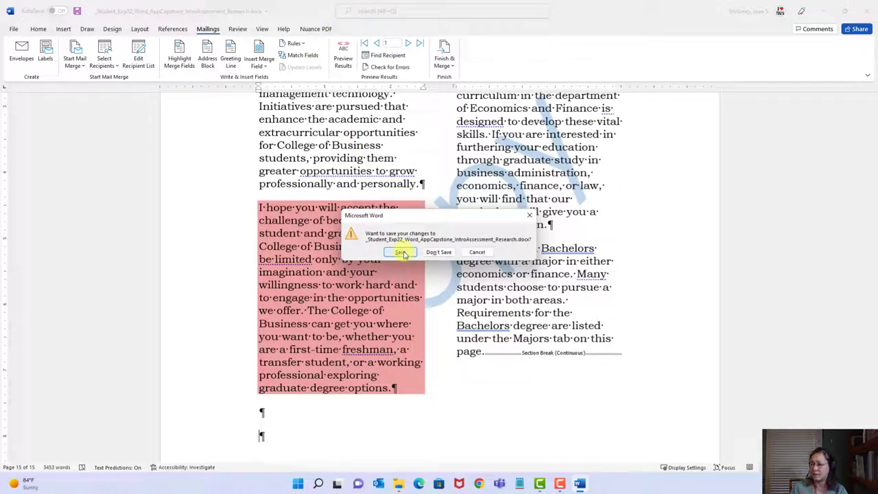
{"action": "left_click", "coordinate": [403, 252]}
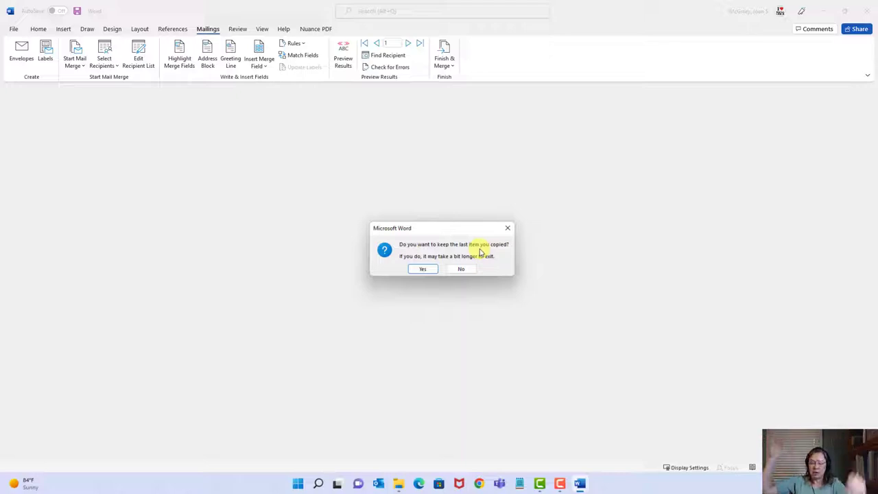
{"action": "left_click", "coordinate": [469, 271]}
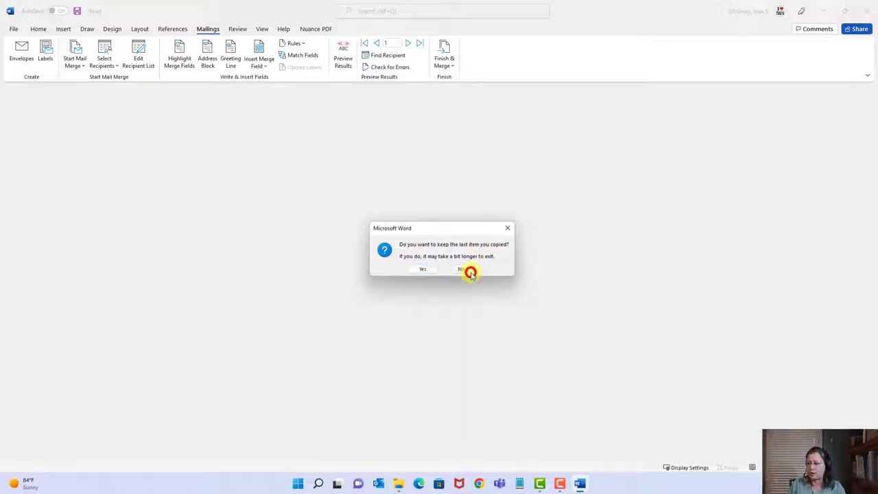
Exit Word without keeping the copied item, and open the Word Application Capstone Assessment (Chapters 1-4) from the capstone module in MyLab IT.
{"action": "left_click", "coordinate": [471, 274]}
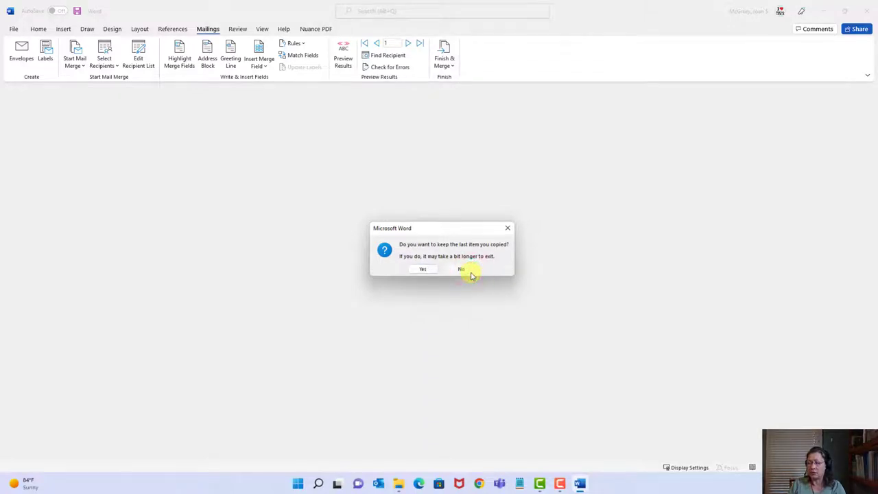
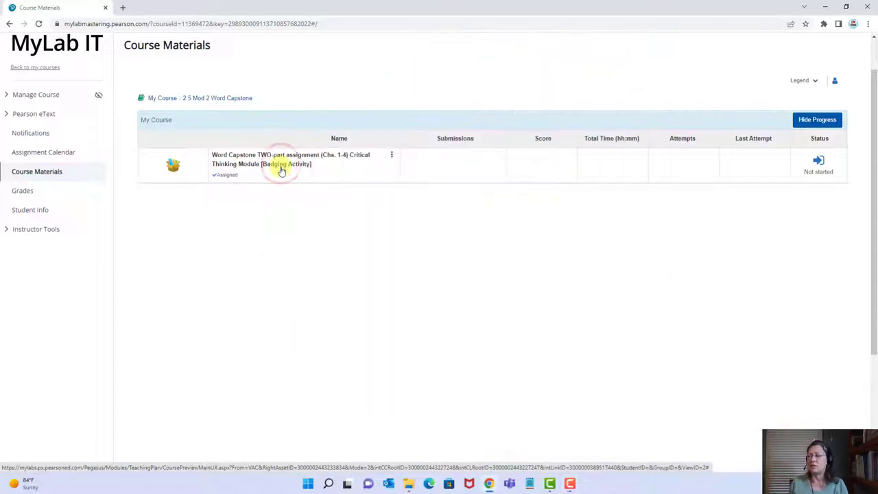
{"action": "left_click", "coordinate": [279, 167]}
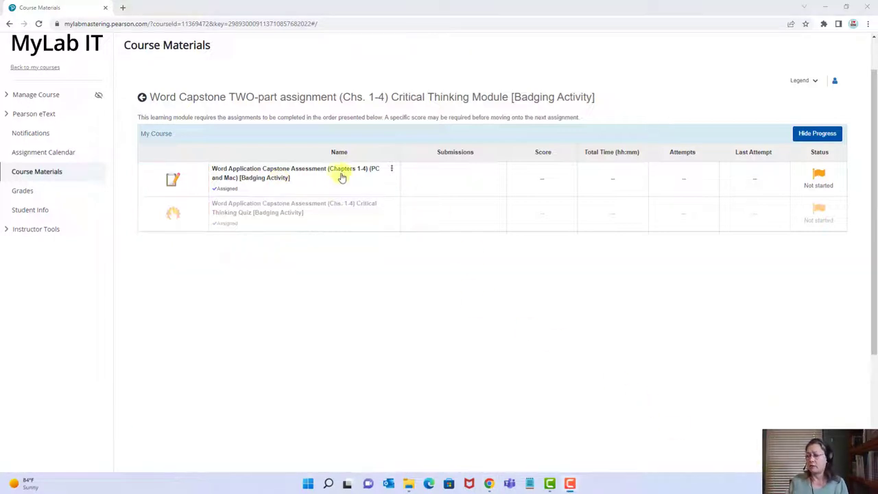
{"action": "left_click", "coordinate": [338, 176]}
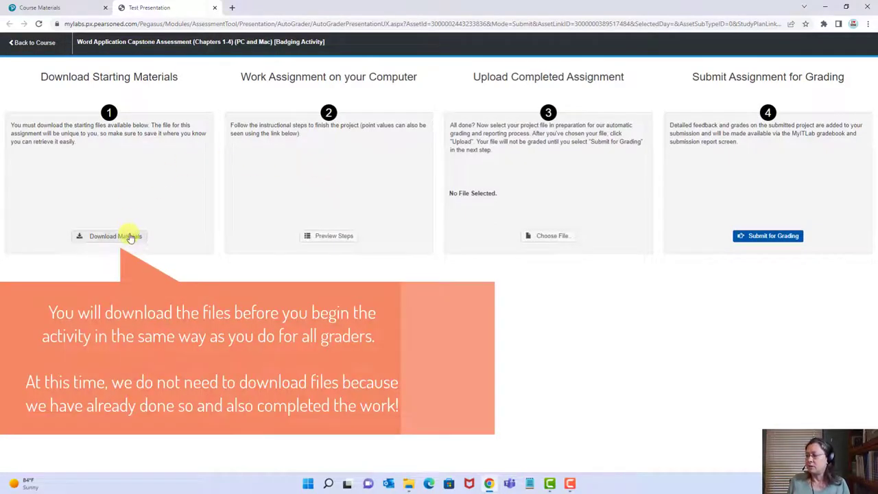
Upload _Student_Exp22_Word_AppCapstone_IntroAssessment_Research.docx from the desktop's Word-Capstone folder as the completed assignment and submit it for grading.
{"action": "left_click", "coordinate": [552, 236]}
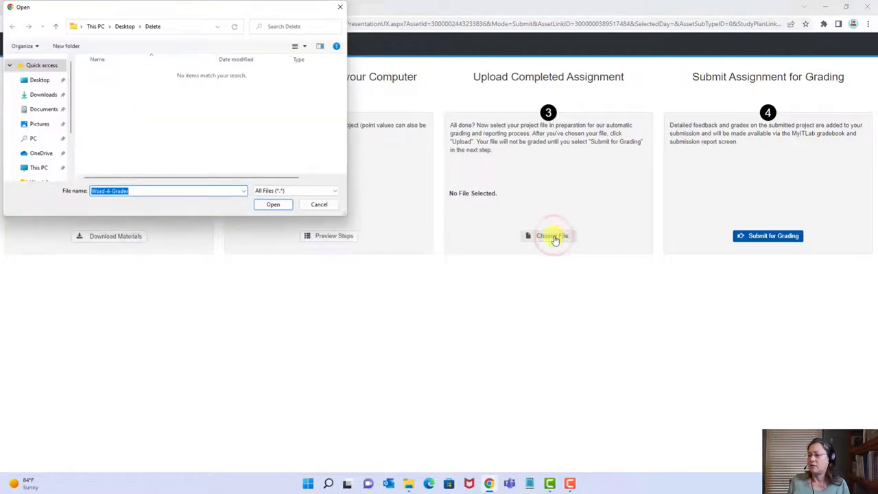
{"action": "left_click", "coordinate": [124, 26]}
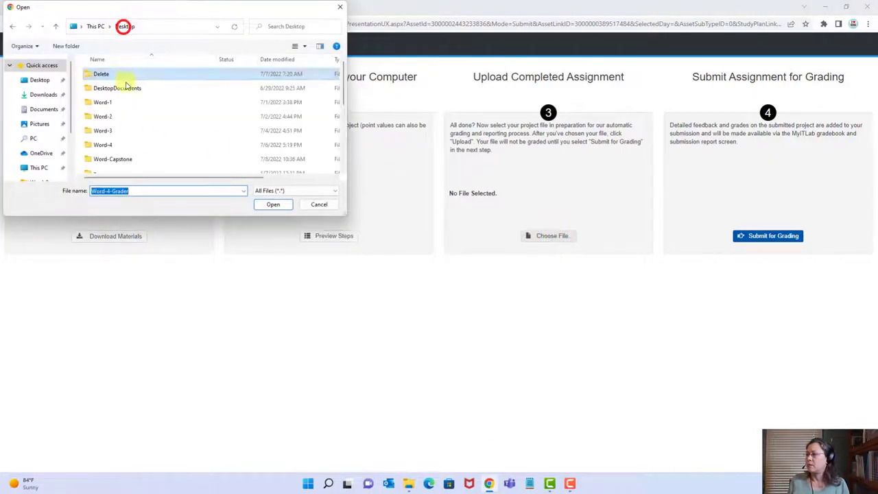
{"action": "double_click", "coordinate": [120, 161]}
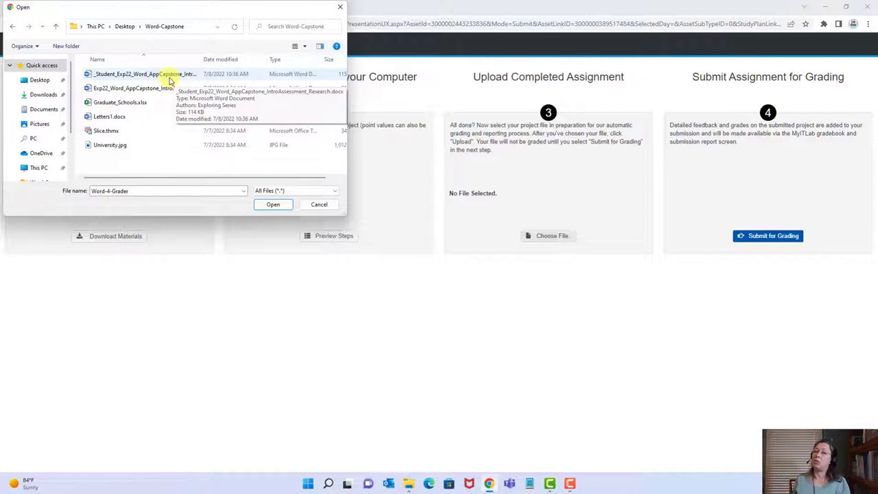
{"action": "left_click", "coordinate": [172, 81]}
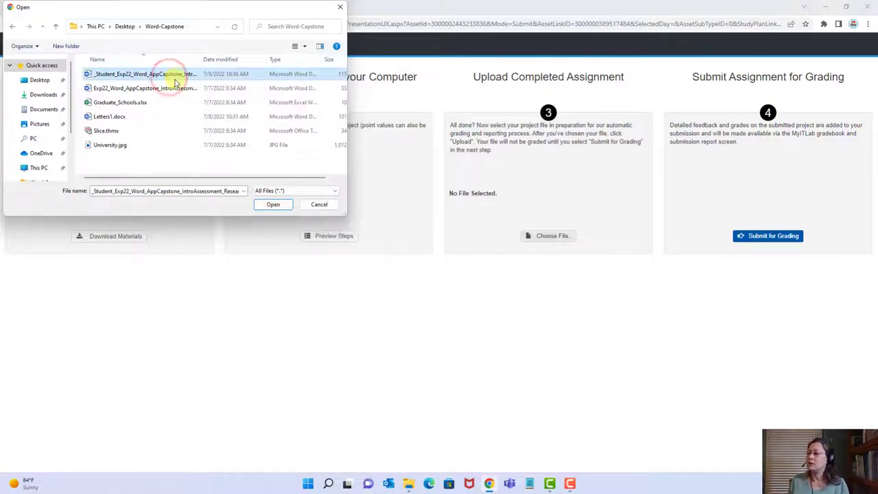
{"action": "left_click", "coordinate": [272, 204]}
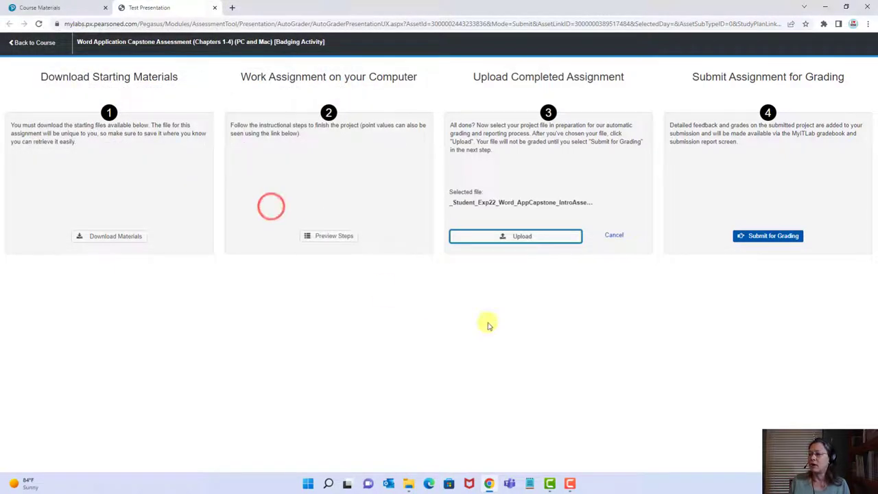
{"action": "left_click", "coordinate": [513, 236]}
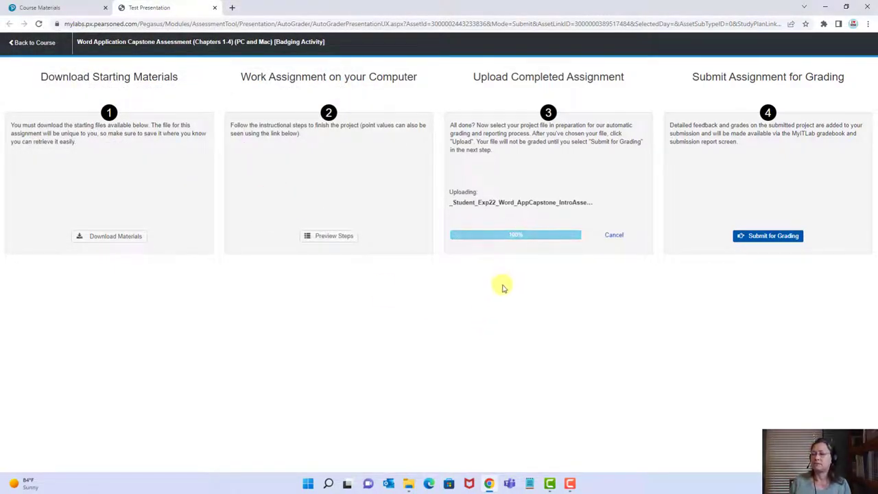
{"action": "left_click", "coordinate": [759, 244]}
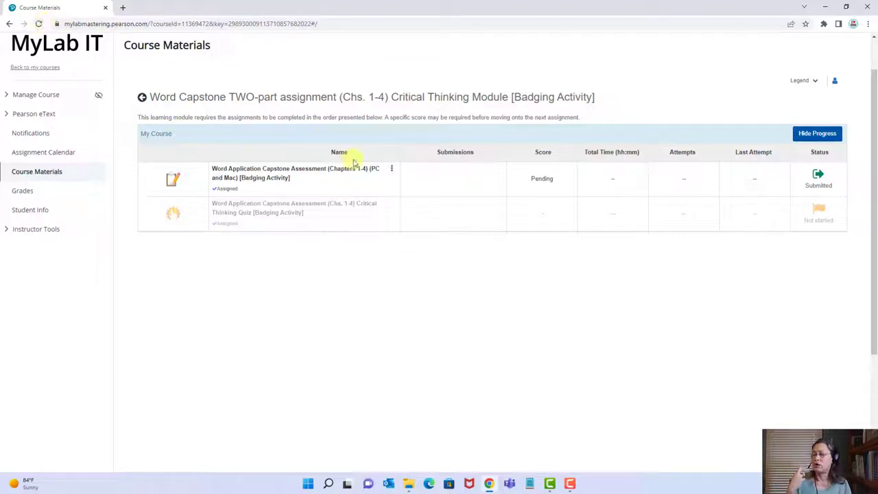
Refresh the course materials and examine the capstone submission's score card, including the detailed feedback for step 3.
{"action": "key", "text": "F5"}
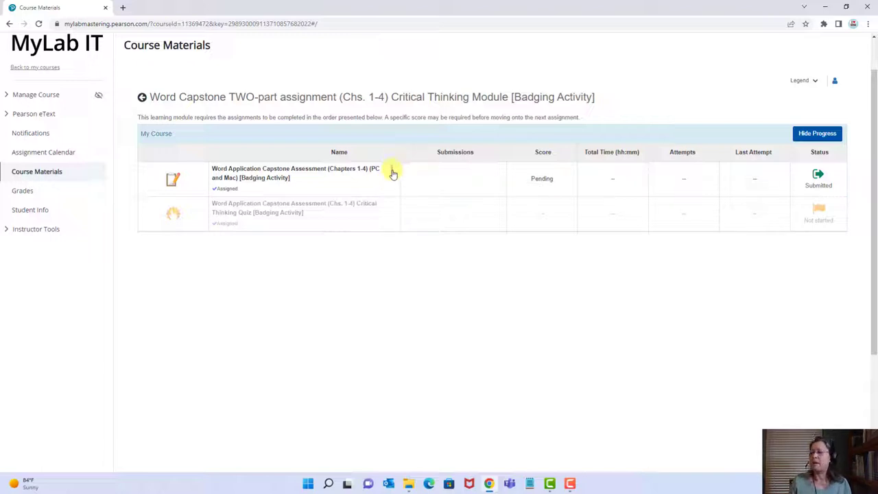
{"action": "left_click", "coordinate": [391, 170]}
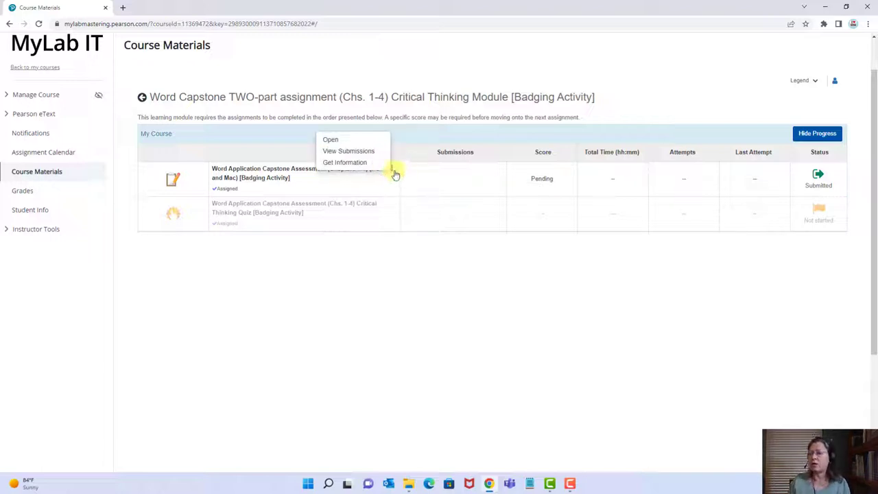
{"action": "left_click", "coordinate": [372, 152]}
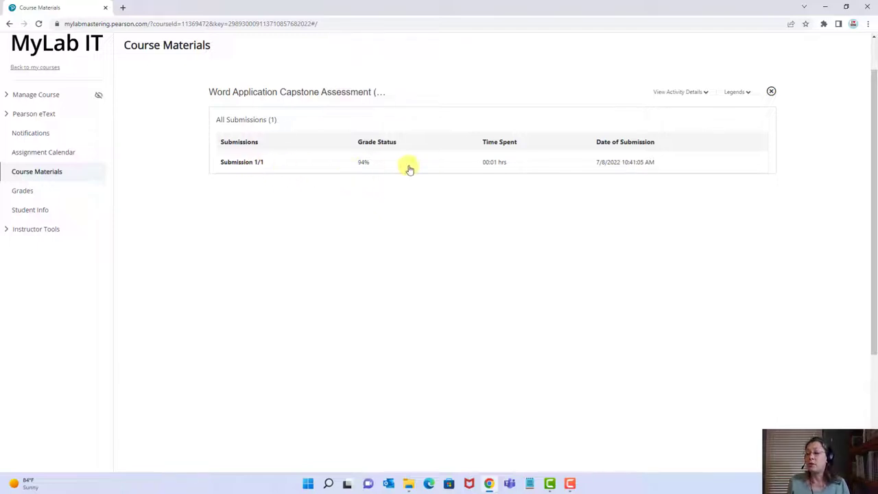
{"action": "left_click", "coordinate": [251, 164]}
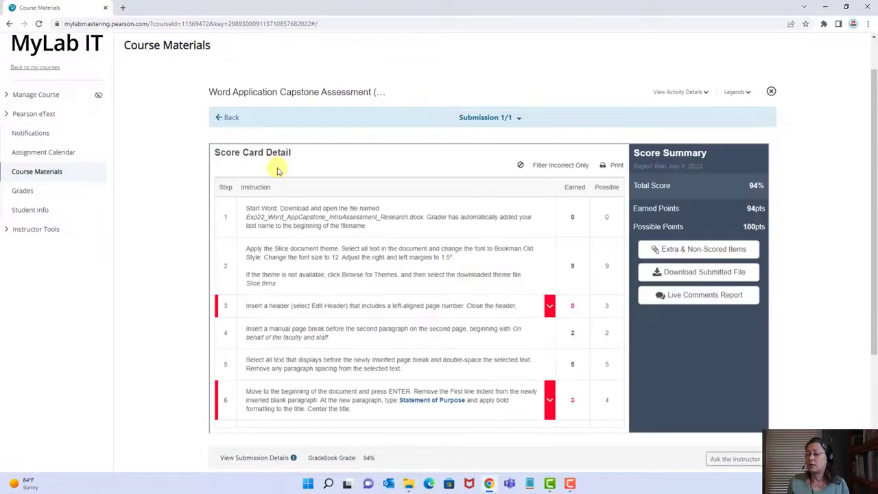
{"action": "scroll", "coordinate": [464, 244], "scroll_direction": "down", "scroll_amount": 1}
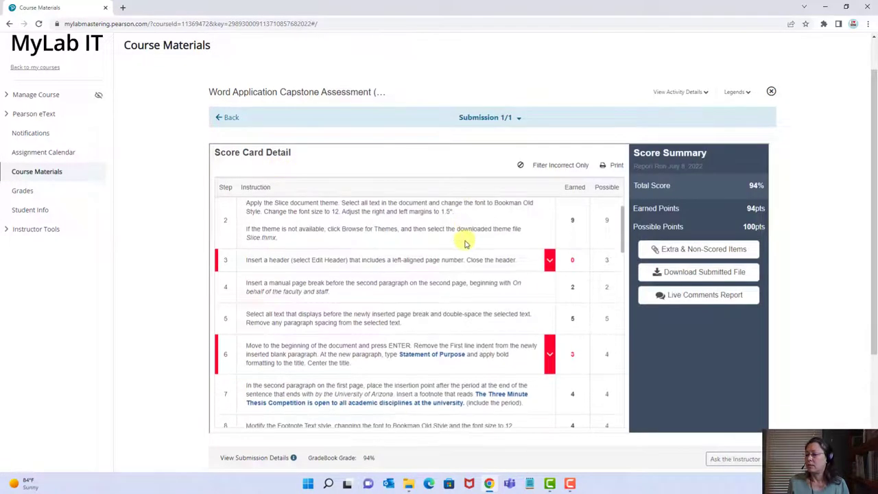
{"action": "scroll", "coordinate": [464, 244], "scroll_direction": "down", "scroll_amount": 1}
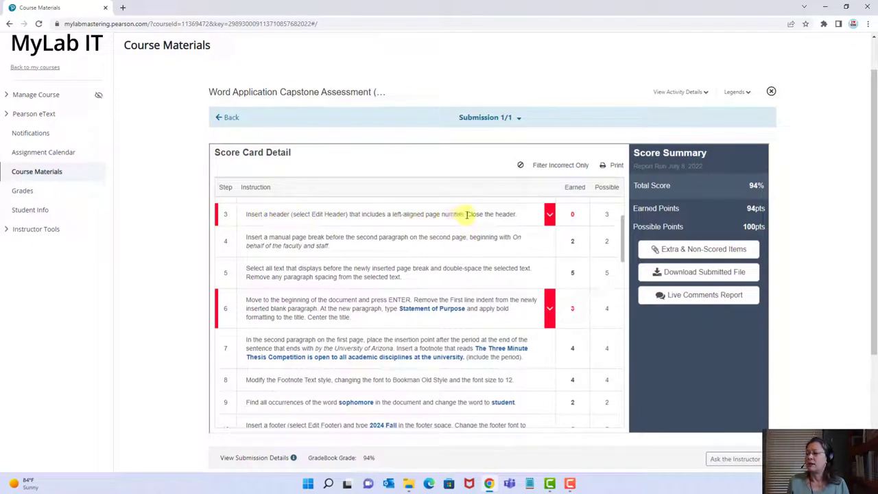
{"action": "left_click", "coordinate": [549, 215]}
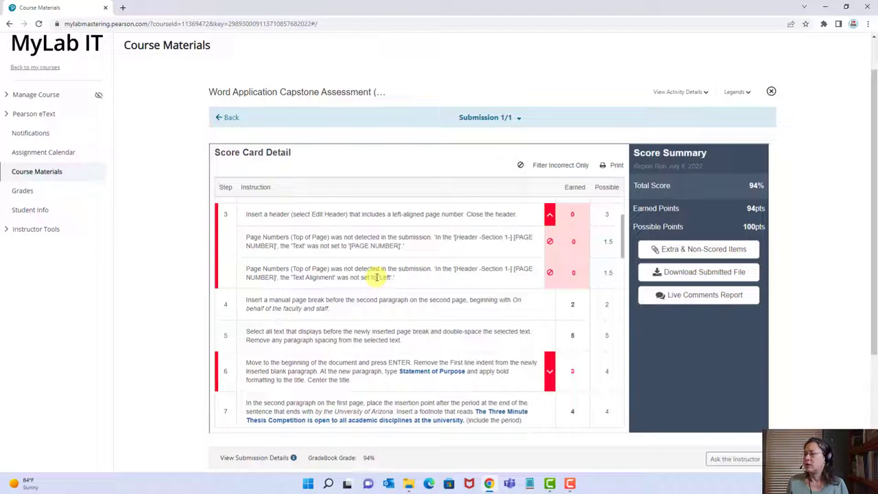
{"action": "scroll", "coordinate": [376, 279], "scroll_direction": "down", "scroll_amount": 3}
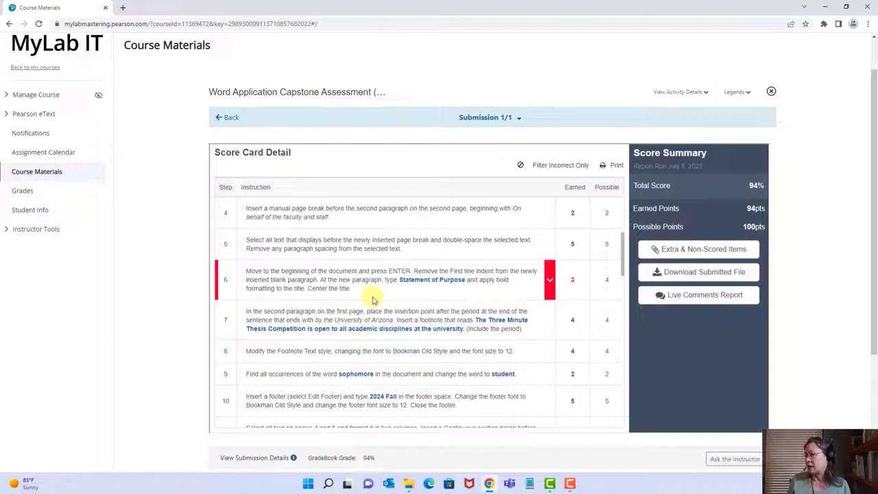
{"action": "left_click", "coordinate": [771, 92]}
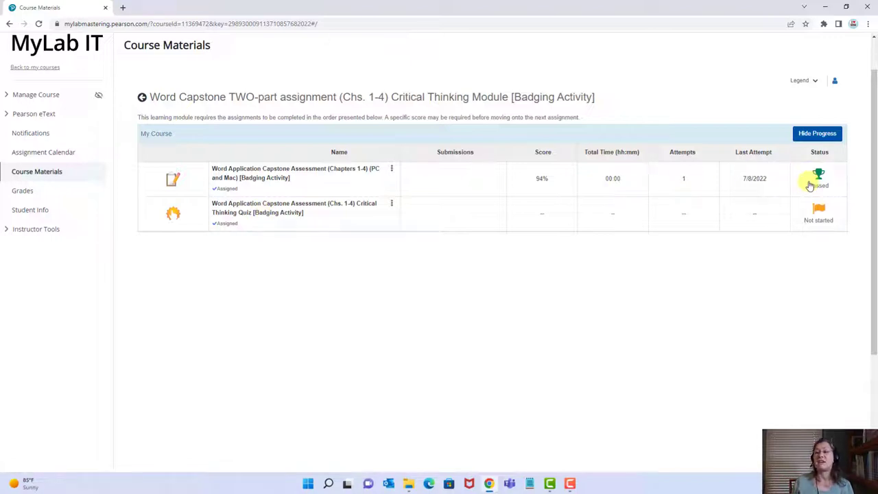
Open the Word Application Capstone Assessment (Chs. 1-4) Critical Thinking Quiz and save it for later without submitting it.
{"action": "left_click", "coordinate": [274, 218]}
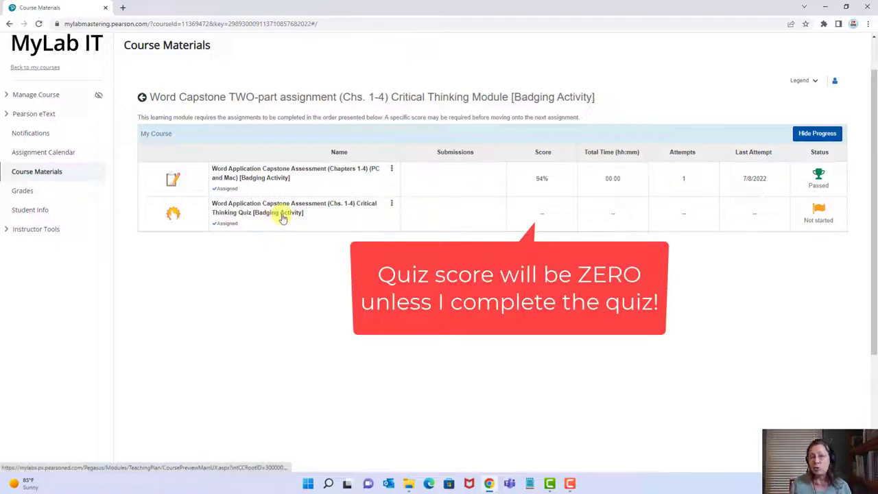
{"action": "left_click", "coordinate": [282, 214]}
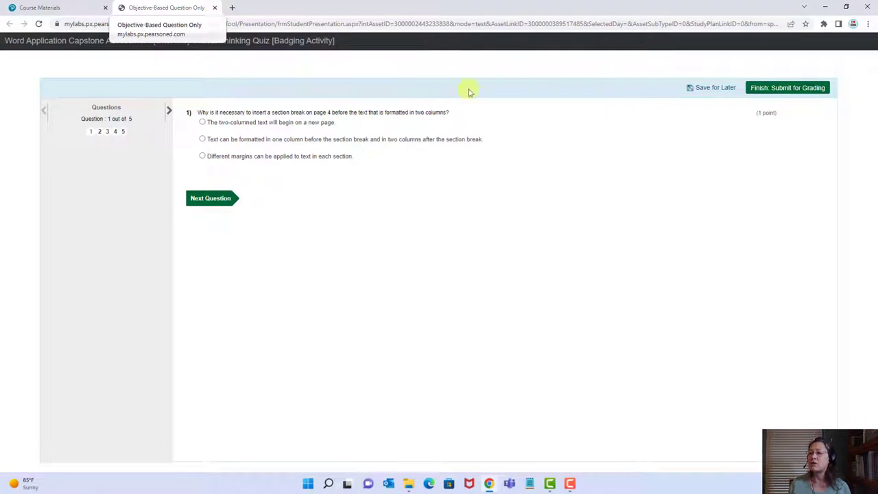
{"action": "left_click", "coordinate": [714, 87]}
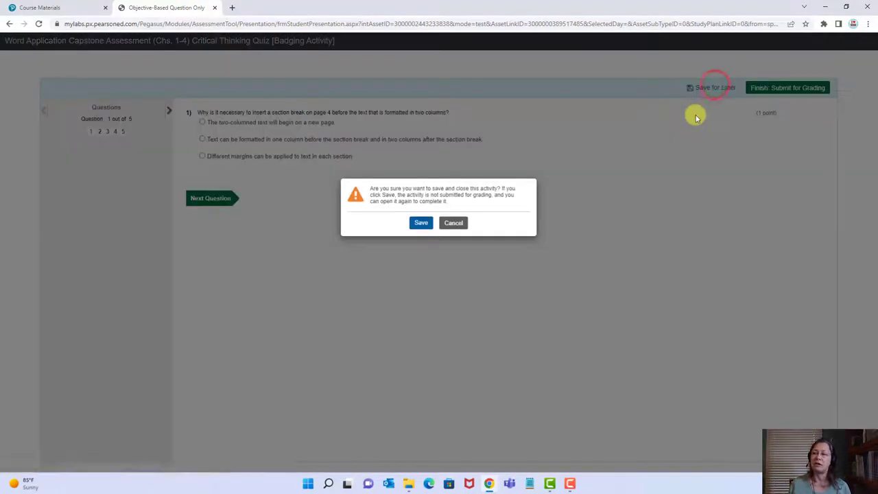
{"action": "left_click", "coordinate": [419, 225]}
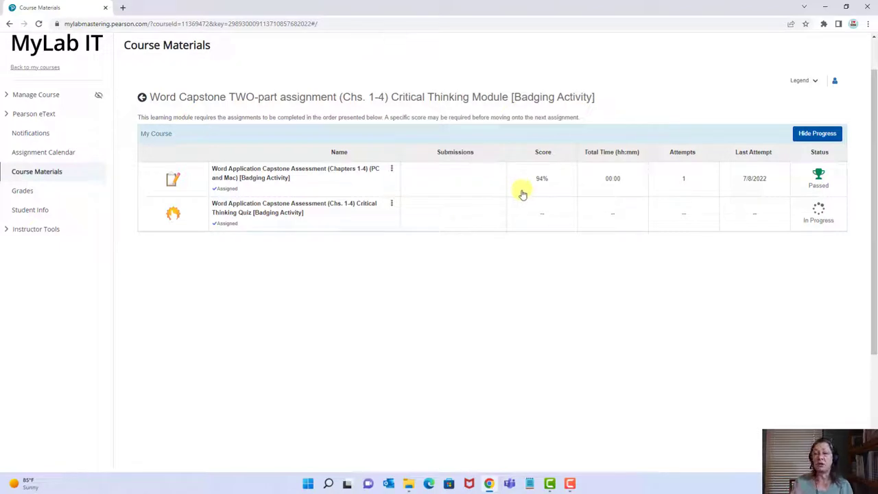
Minimize the browser and reopen the student research document from the Word-Capstone folder in Word, allowing its SQL command to run.
{"action": "left_click", "coordinate": [827, 9]}
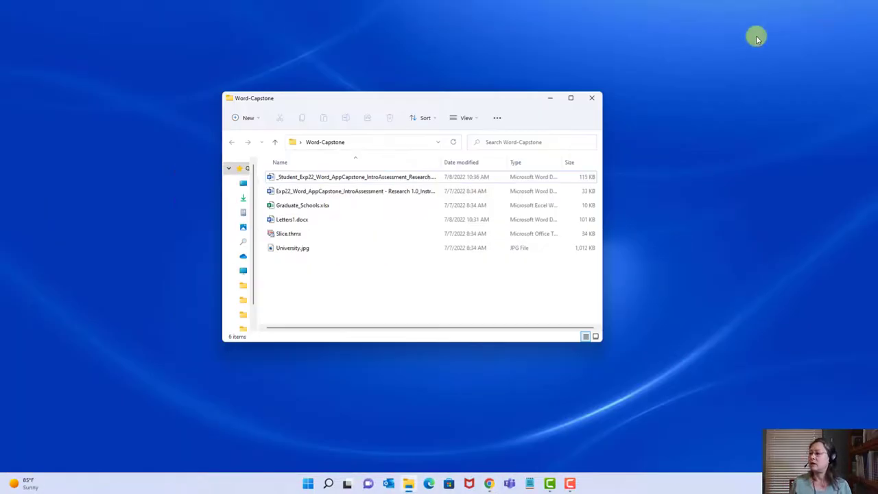
{"action": "double_click", "coordinate": [366, 179]}
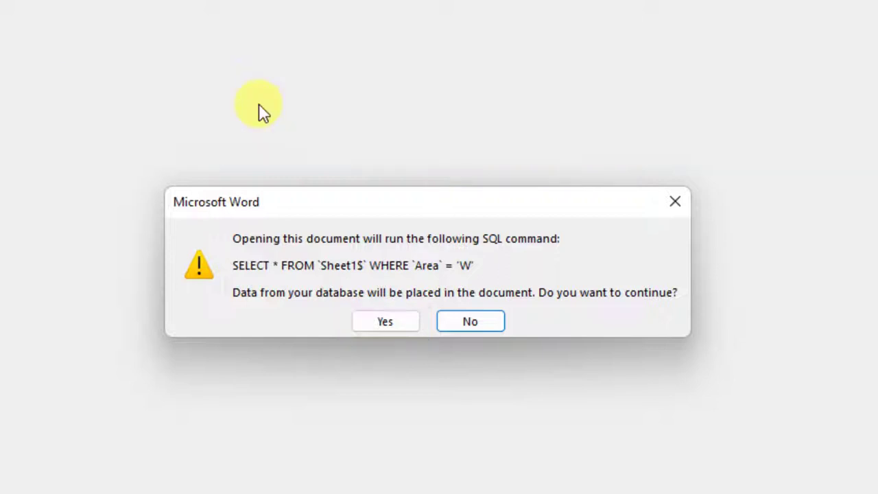
{"action": "left_click", "coordinate": [397, 332]}
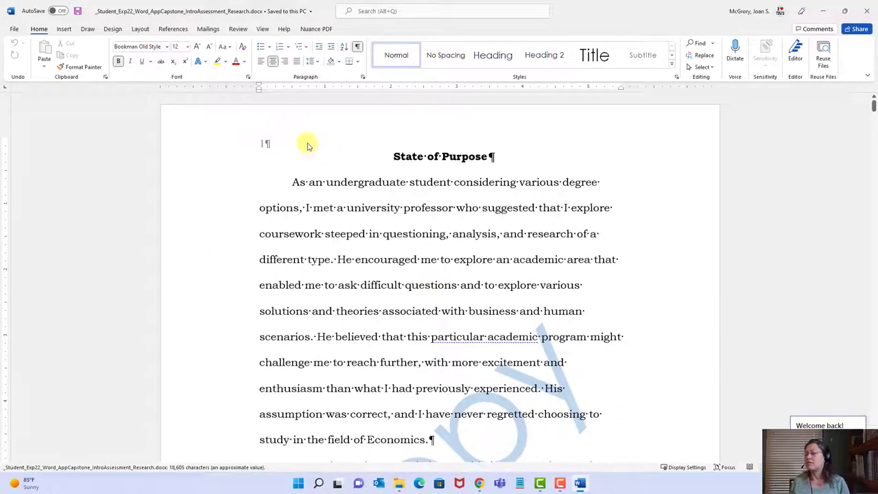
Insert a Plain Number 1 page number at the top of the page in the first section's header.
{"action": "double_click", "coordinate": [274, 146]}
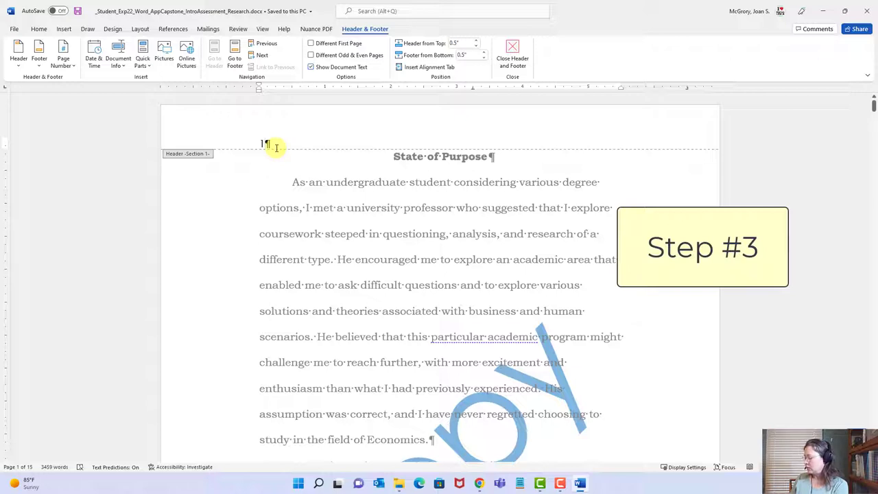
{"action": "left_click", "coordinate": [65, 68]}
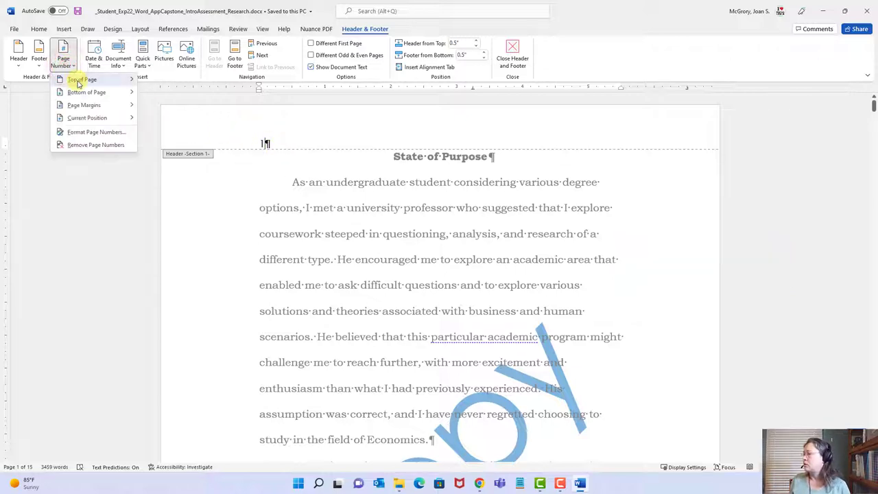
{"action": "mouse_move", "coordinate": [78, 83]}
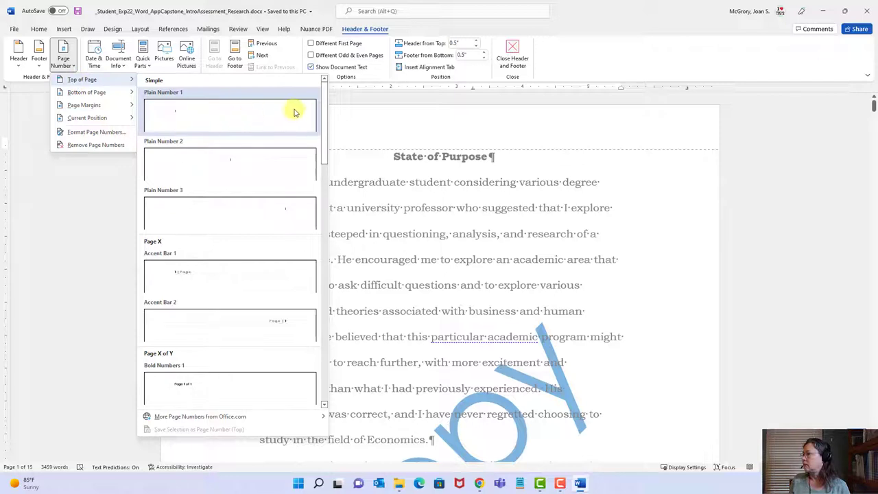
{"action": "left_click_drag", "start_coordinate": [325, 110], "coordinate": [323, 159]}
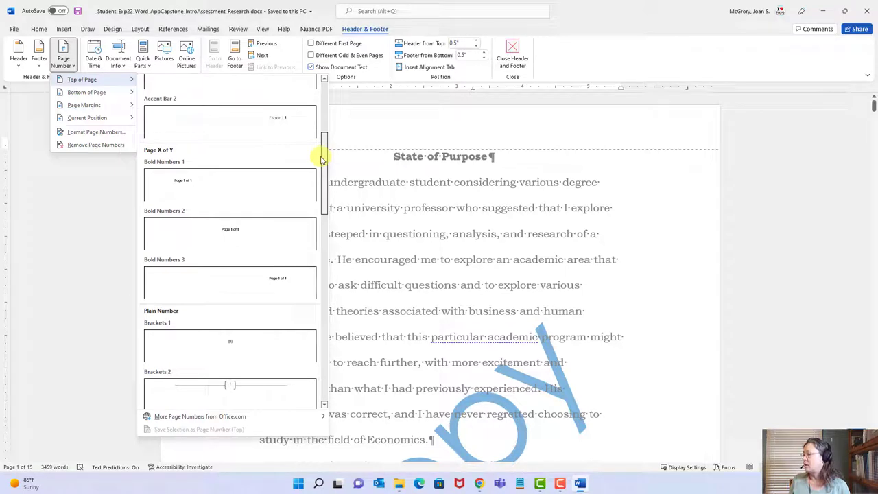
{"action": "left_click_drag", "start_coordinate": [322, 159], "coordinate": [326, 101]}
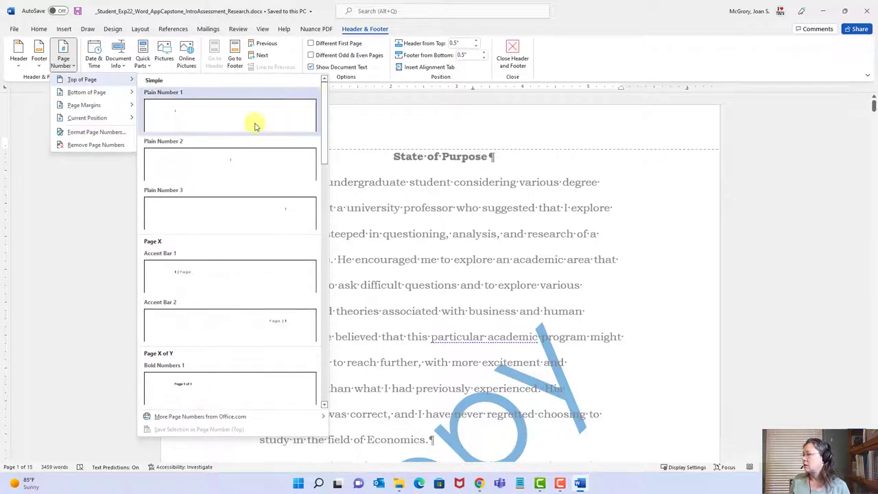
{"action": "left_click", "coordinate": [250, 119]}
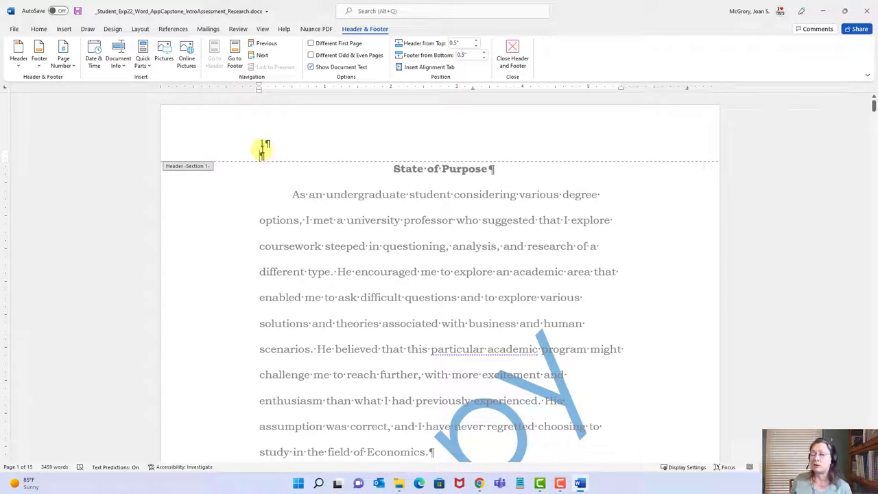
Left-align the empty paragraph below the page number in the first section's header, then leave the header and save the document.
{"action": "double_click", "coordinate": [255, 142]}
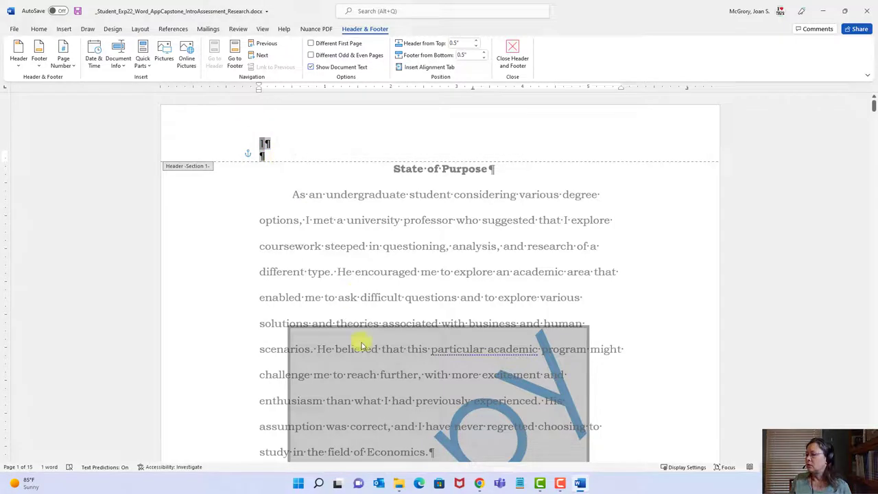
{"action": "left_click", "coordinate": [285, 144]}
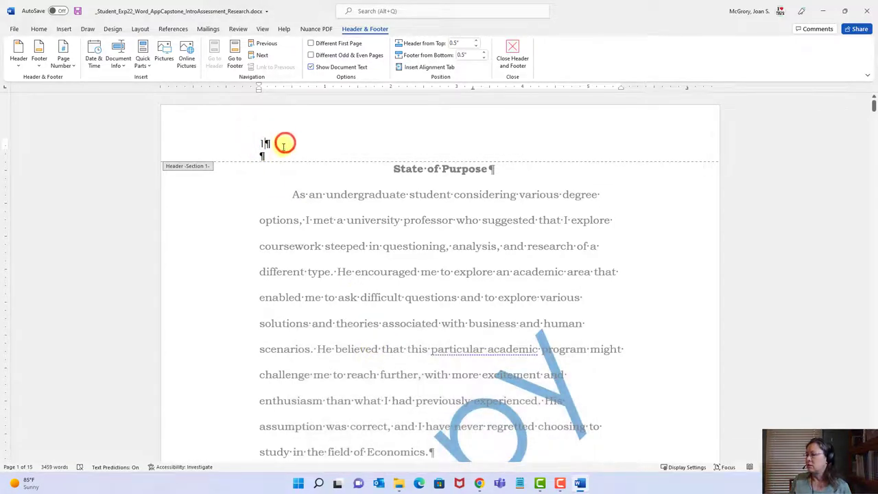
{"action": "left_click", "coordinate": [38, 29]}
{"action": "key", "text": "ctrl+j"}
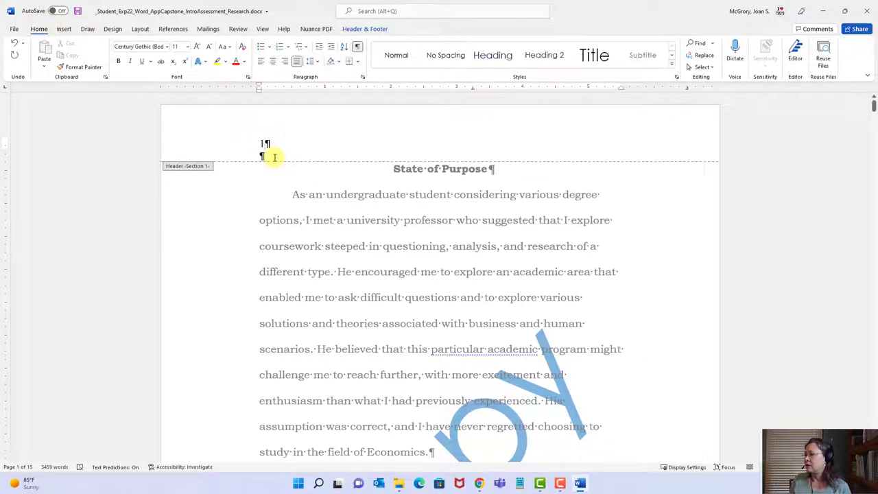
{"action": "left_click", "coordinate": [259, 61]}
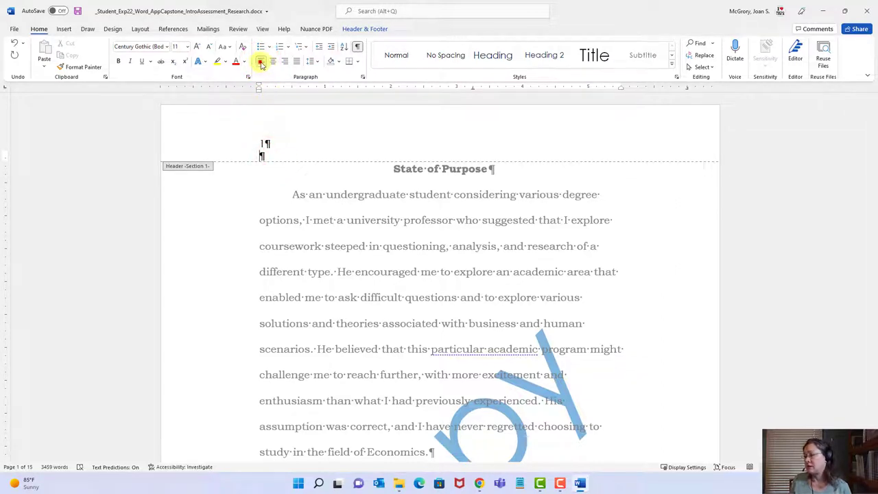
{"action": "left_click", "coordinate": [296, 62]}
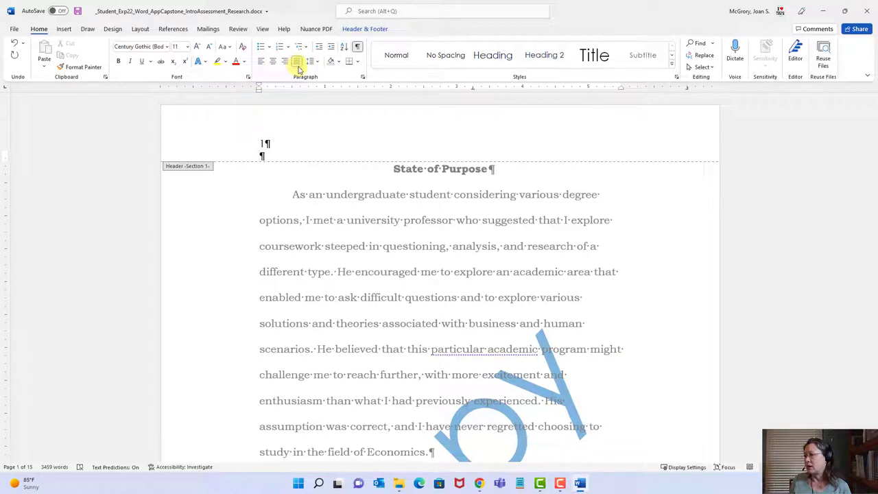
{"action": "left_click", "coordinate": [261, 62]}
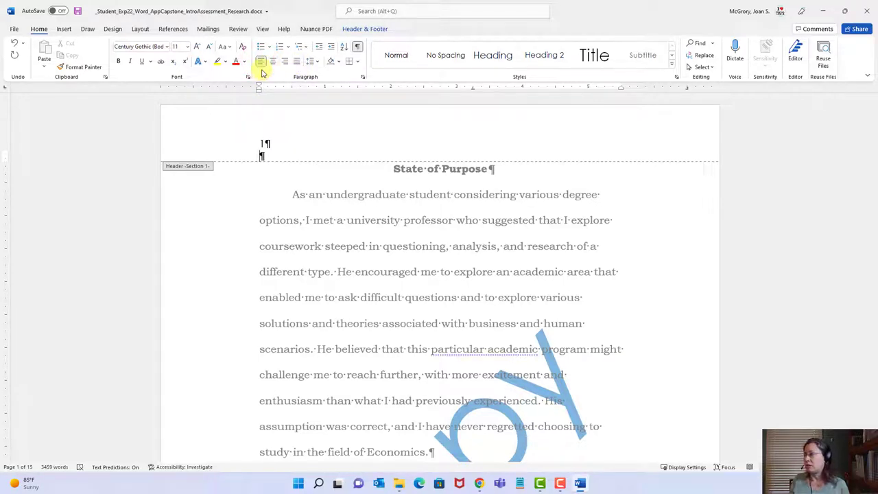
{"action": "double_click", "coordinate": [340, 201]}
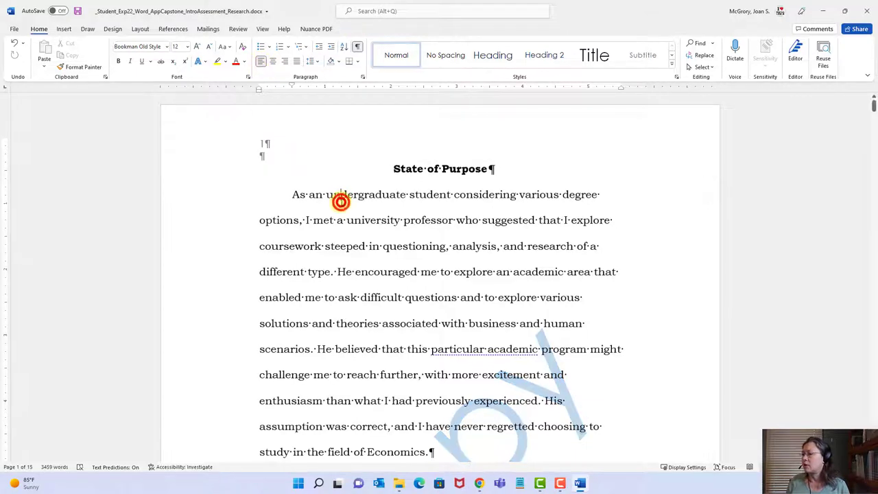
{"action": "left_click", "coordinate": [79, 13]}
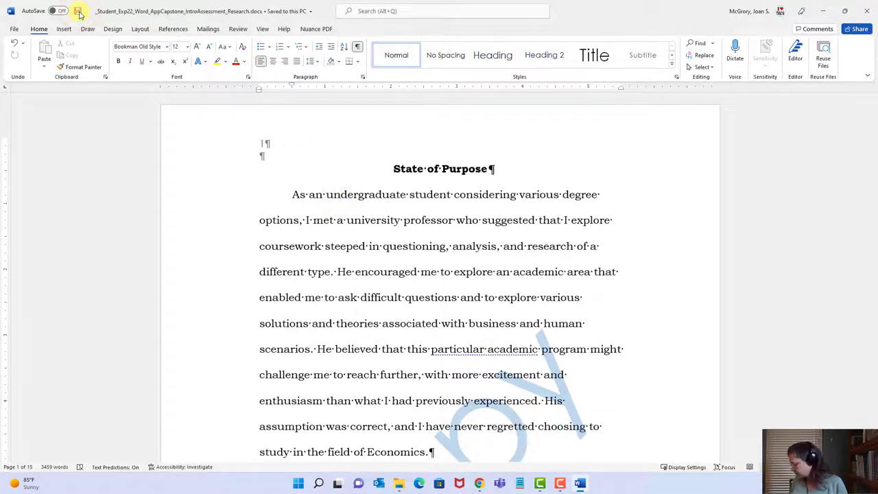
Change the title on page 1 to Statement of Purpose and search the document for State.
{"action": "left_click", "coordinate": [405, 166]}
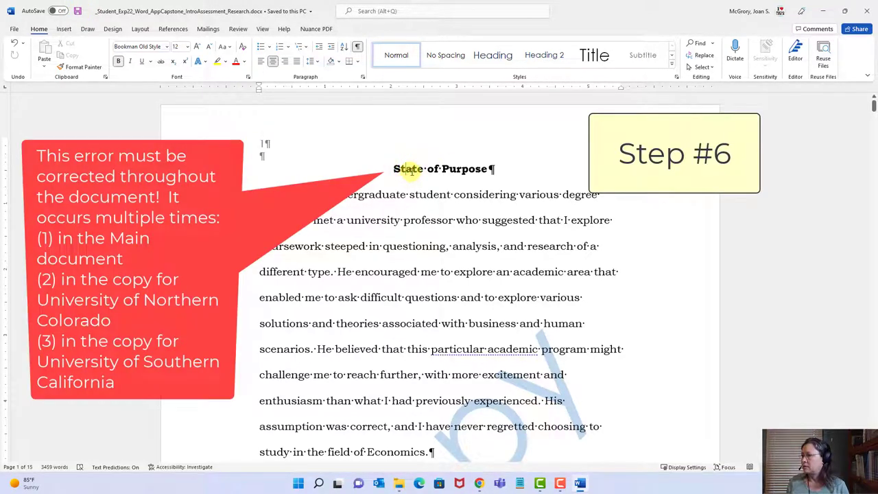
{"action": "type", "text": "ment"}
{"action": "scroll", "coordinate": [433, 161], "scroll_direction": "down", "scroll_amount": 1}
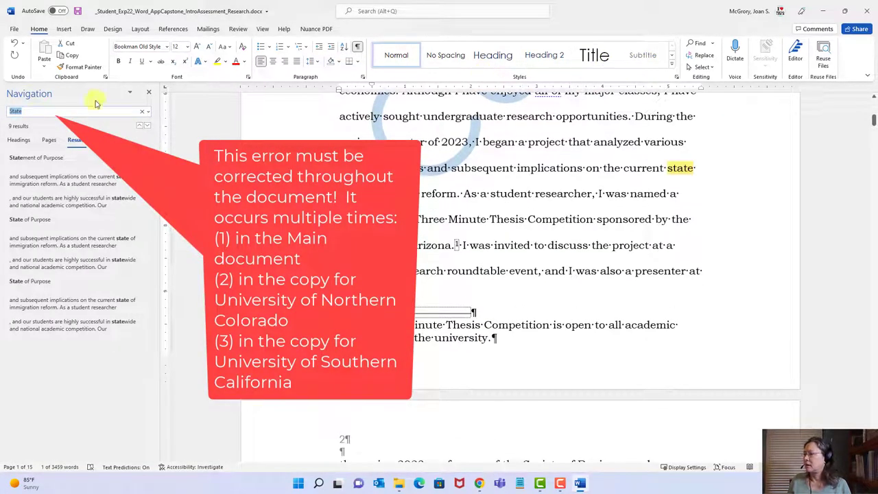
Search for "State of purpose" and correct the title on page 6 to Statement of Purpose.
{"action": "left_click", "coordinate": [58, 113]}
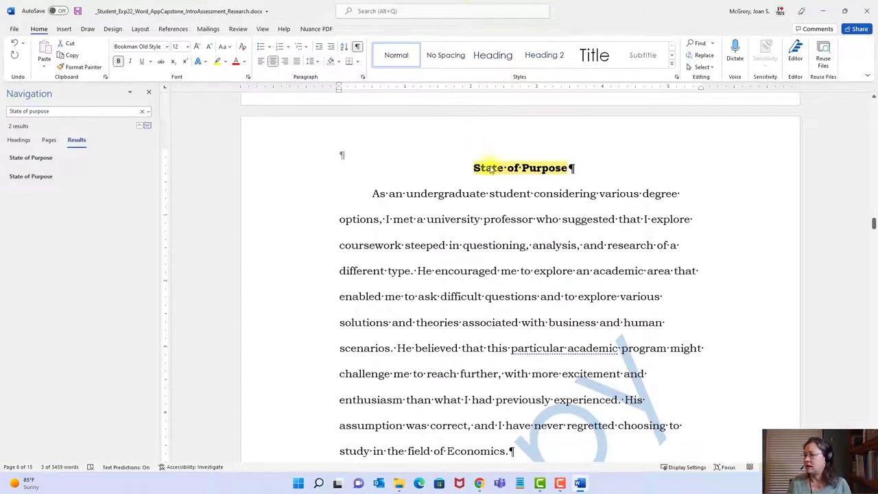
{"action": "left_click", "coordinate": [504, 171]}
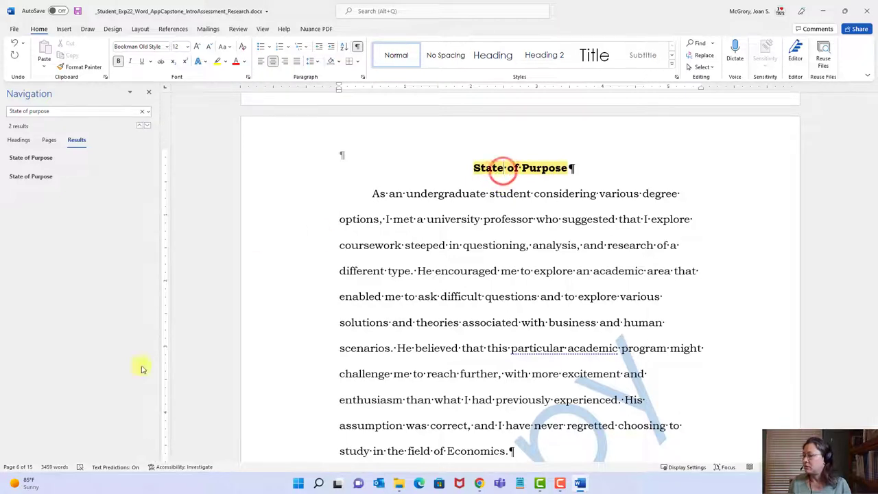
{"action": "type", "text": "ment"}
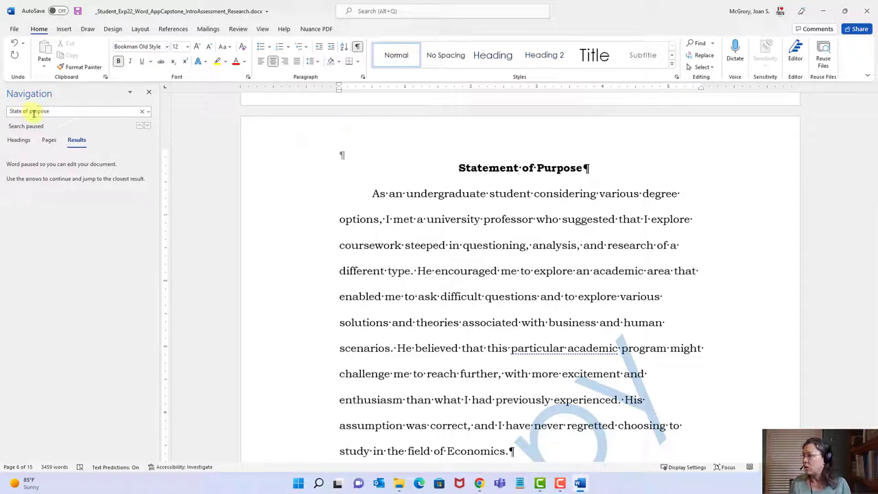
Find the remaining "State of Purpose" title on page 11, correct it to Statement of Purpose, and save the document.
{"action": "left_click", "coordinate": [88, 110]}
{"action": "left_click", "coordinate": [87, 111]}
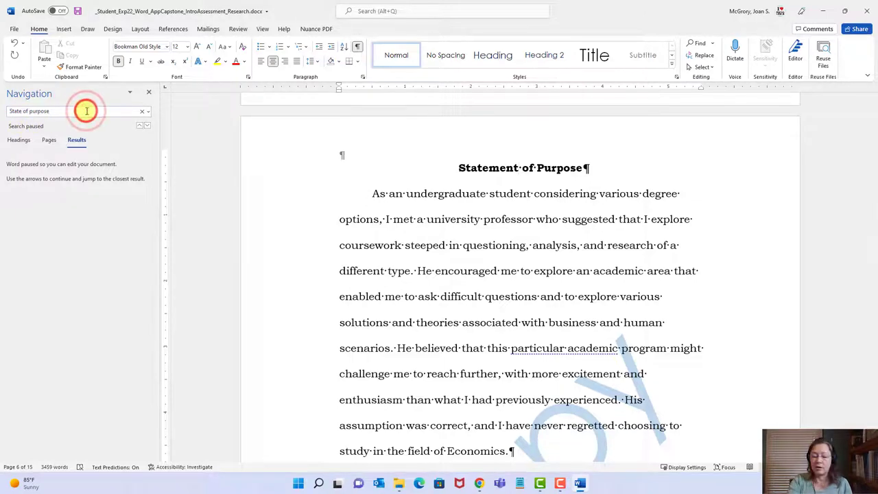
{"action": "left_click", "coordinate": [504, 168]}
{"action": "type", "text": "ment"}
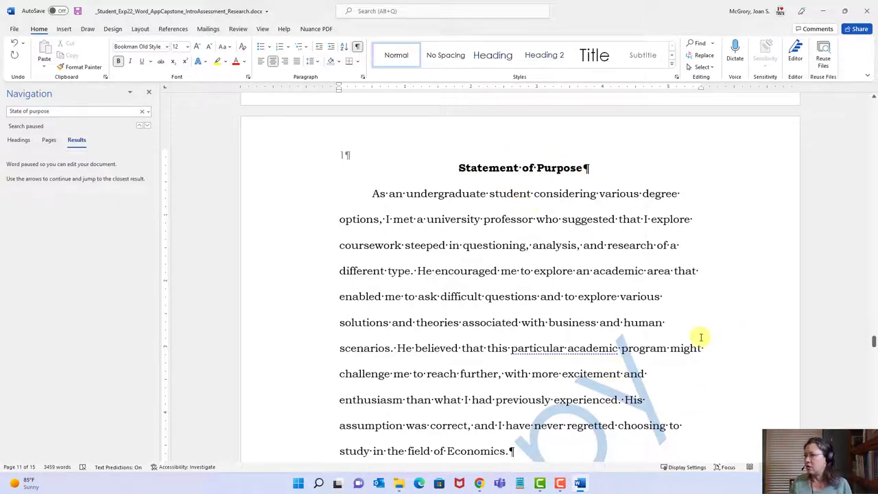
{"action": "key", "text": "ctrl+s"}
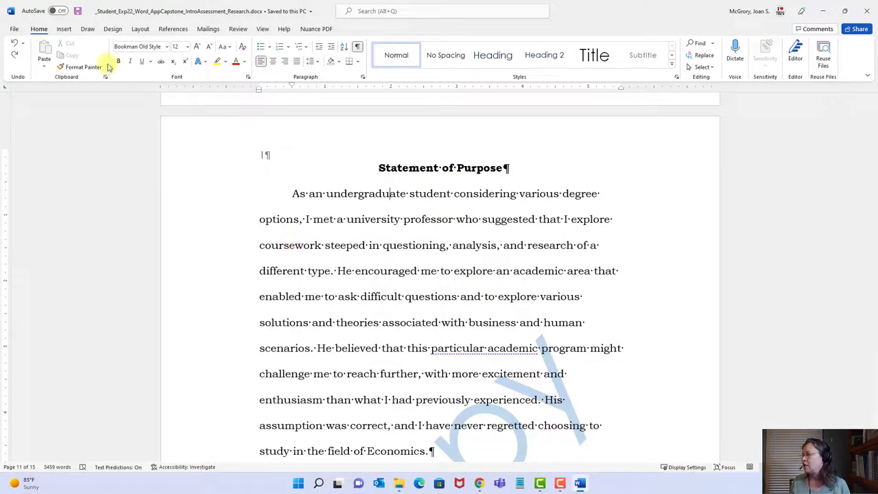
{"action": "left_click", "coordinate": [79, 12]}
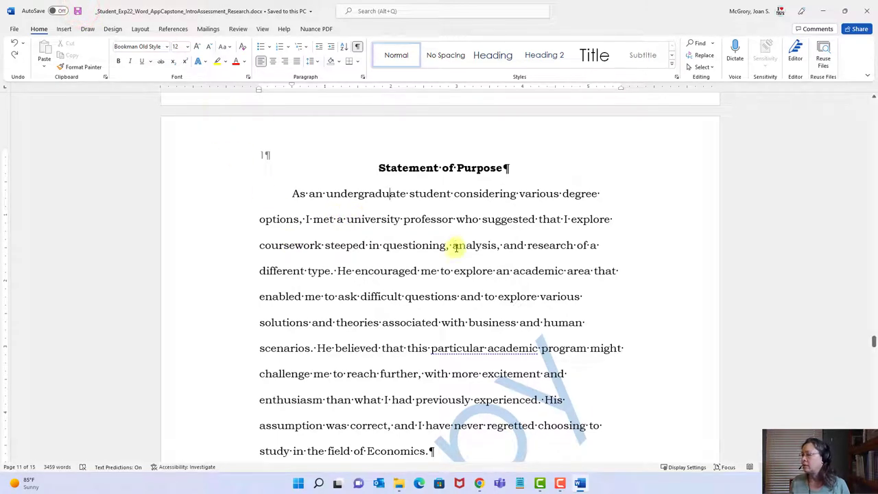
Insert a Plain Number 1 page number at the top of the page in the Section 6 header on page 11.
{"action": "scroll", "coordinate": [492, 294], "scroll_direction": "up", "scroll_amount": 2}
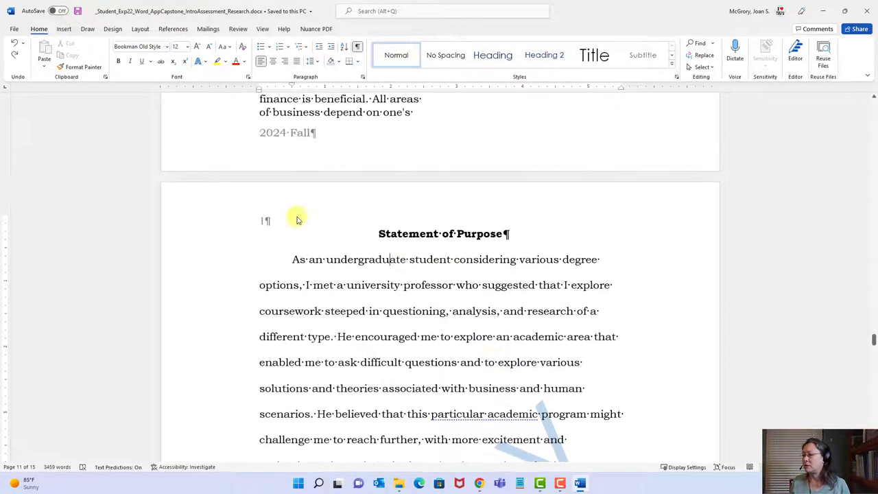
{"action": "left_click", "coordinate": [270, 226]}
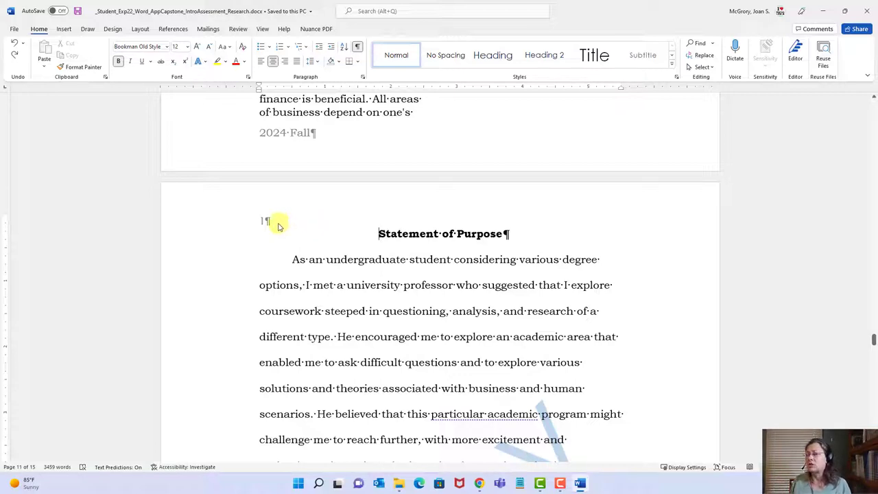
{"action": "double_click", "coordinate": [270, 224]}
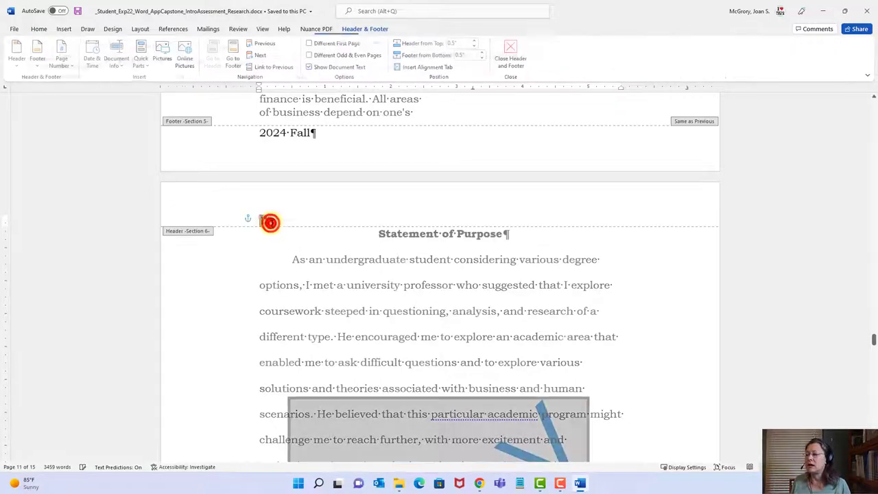
{"action": "double_click", "coordinate": [267, 222]}
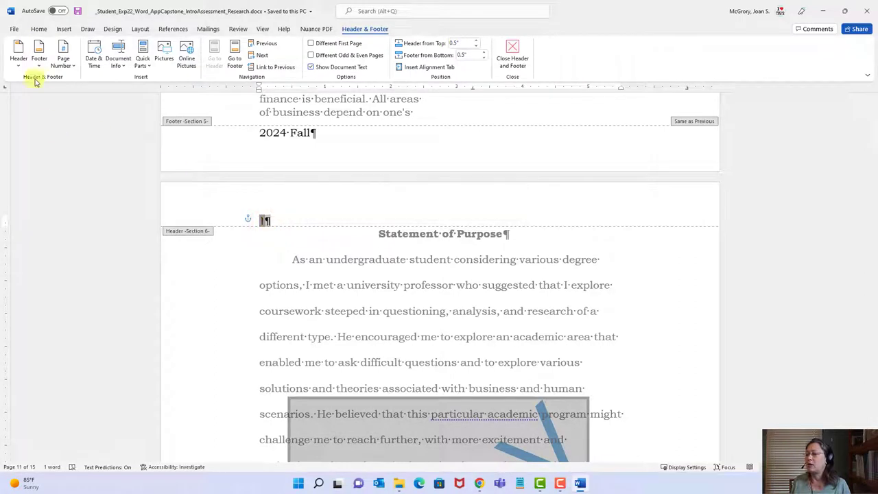
{"action": "left_click", "coordinate": [62, 56]}
{"action": "mouse_move", "coordinate": [87, 85]}
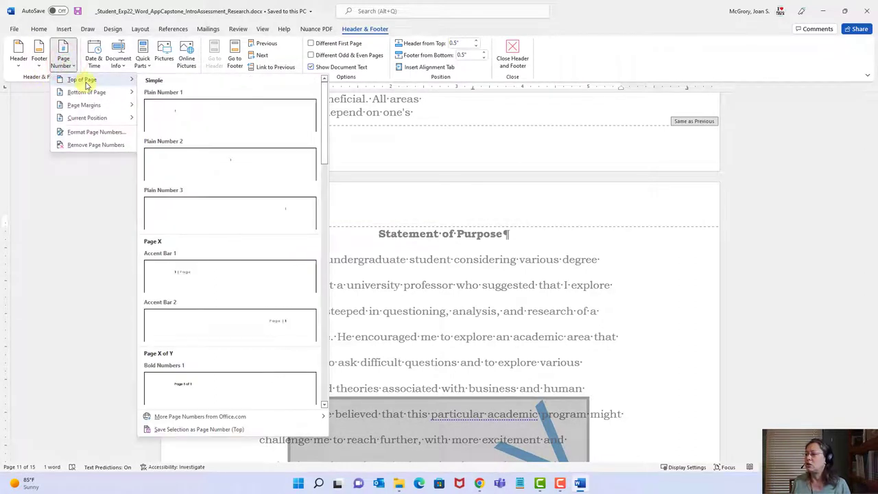
{"action": "left_click", "coordinate": [192, 121]}
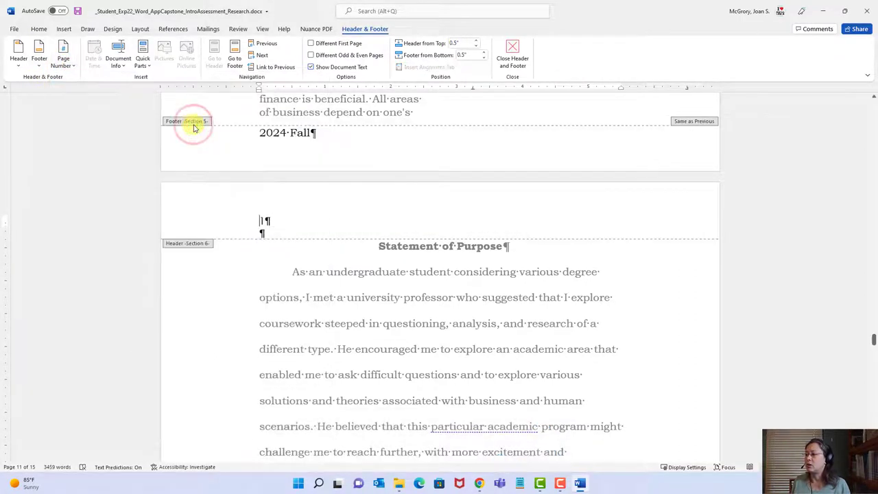
Check the alignment of the Section 6 header's page number, close the header, and save the document.
{"action": "left_click", "coordinate": [40, 29]}
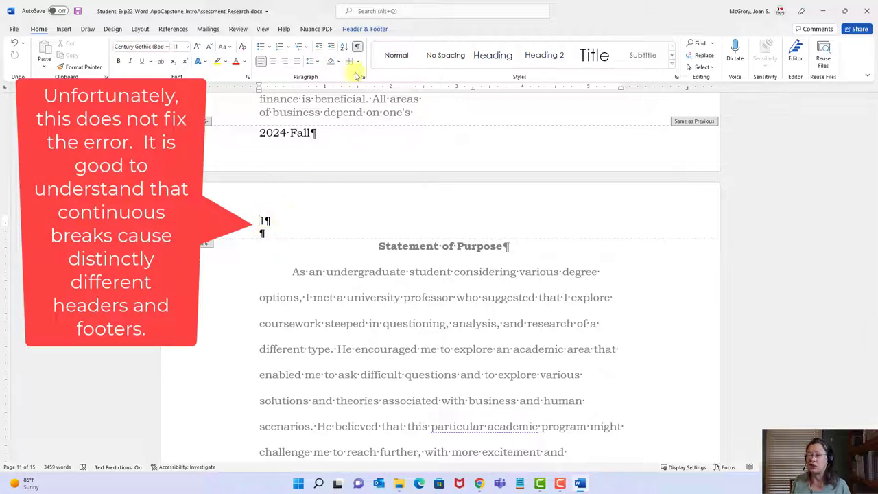
{"action": "left_click", "coordinate": [364, 29]}
{"action": "left_click", "coordinate": [511, 55]}
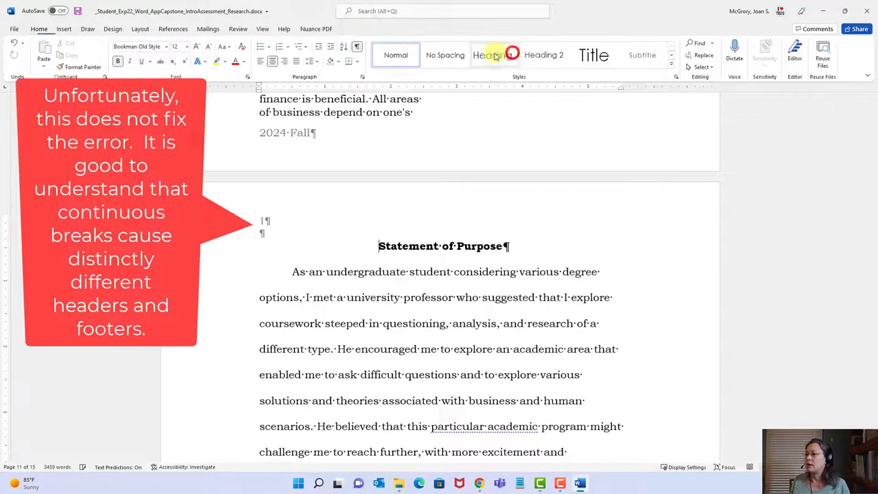
{"action": "left_click", "coordinate": [79, 11]}
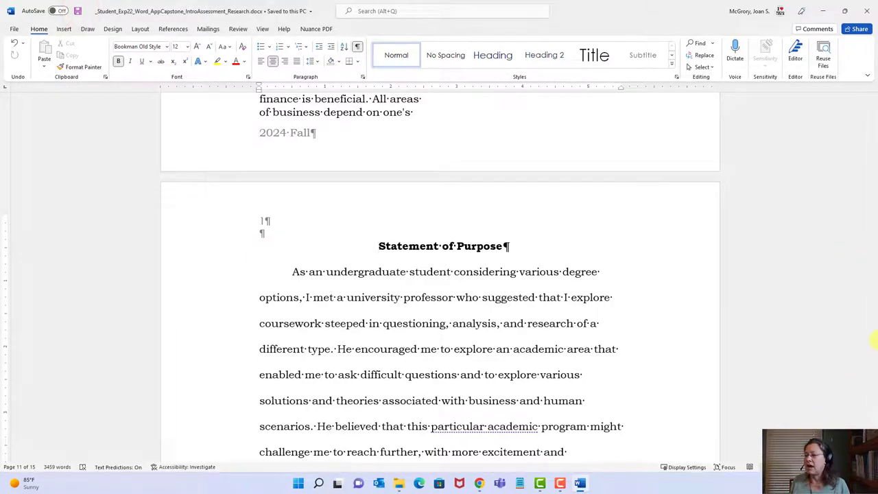
Go to the end of the document and examine the page numbers in the headers of the last pages.
{"action": "mouse_move", "coordinate": [874, 341]}
{"action": "left_mouse_down"}
{"action": "mouse_move", "coordinate": [873, 349]}
{"action": "mouse_move", "coordinate": [874, 340]}
{"action": "left_mouse_up"}
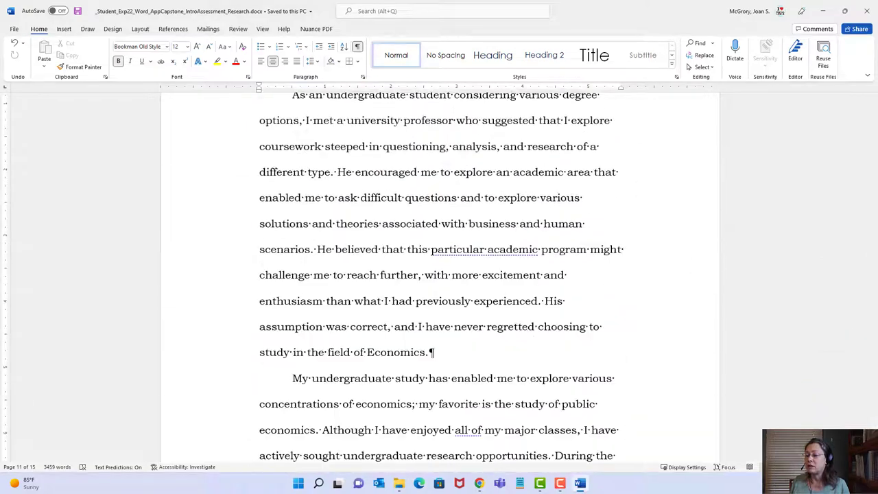
{"action": "left_click", "coordinate": [529, 330]}
{"action": "key", "text": "ctrl+End"}
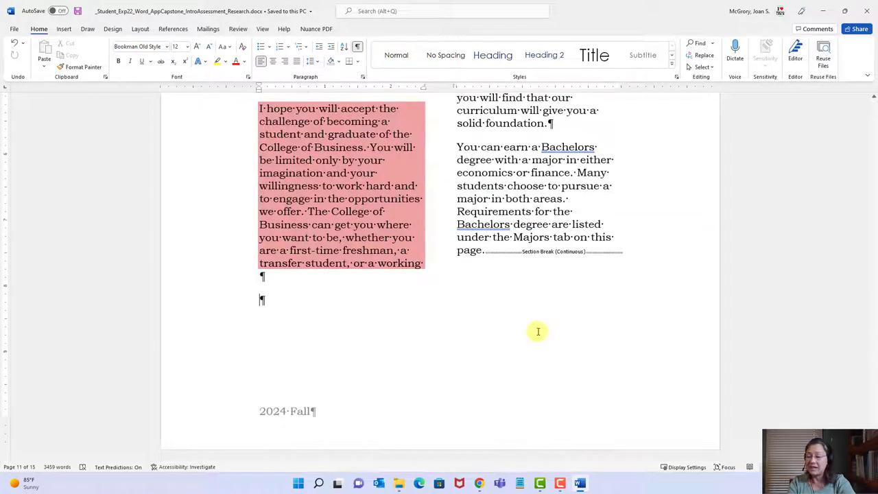
{"action": "scroll", "coordinate": [537, 330], "scroll_direction": "up", "scroll_amount": 15}
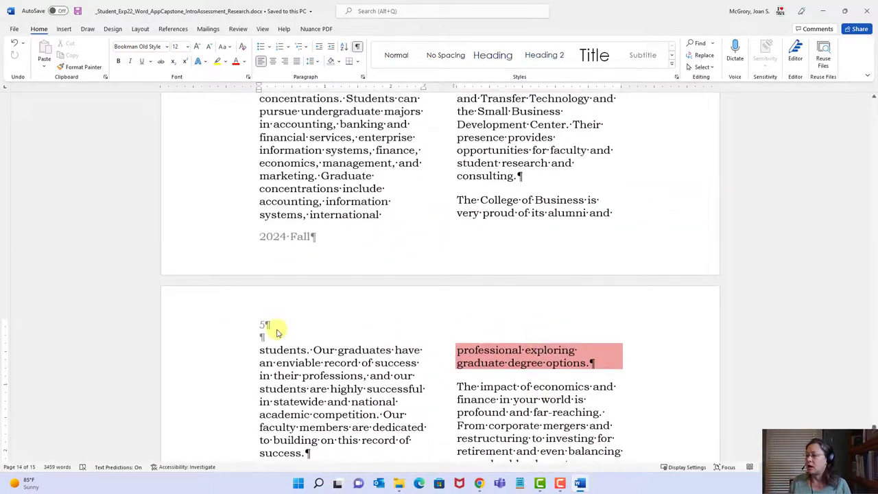
Check the Section 8 header's page number and examine the headers on the preceding pages for missing page numbers.
{"action": "double_click", "coordinate": [276, 327]}
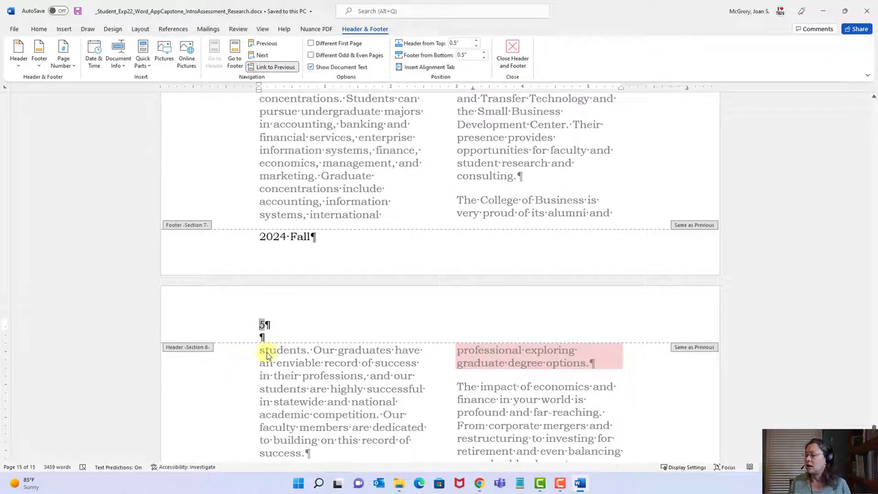
{"action": "left_click", "coordinate": [364, 28]}
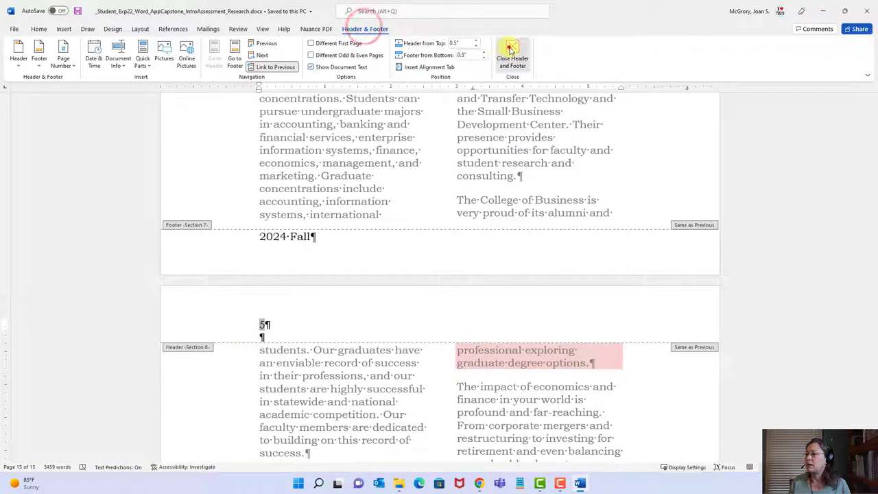
{"action": "left_click", "coordinate": [512, 55]}
{"action": "scroll", "coordinate": [274, 341], "scroll_direction": "up", "scroll_amount": 8}
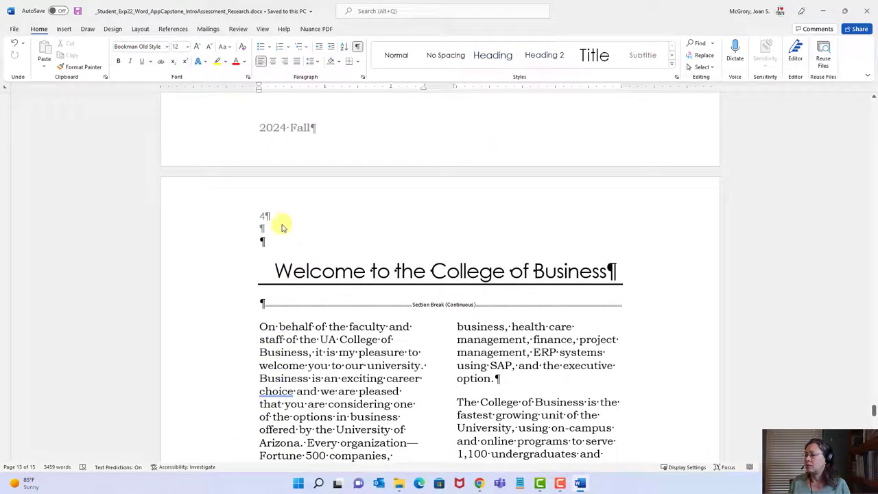
{"action": "scroll", "coordinate": [267, 261], "scroll_direction": "up", "scroll_amount": 12}
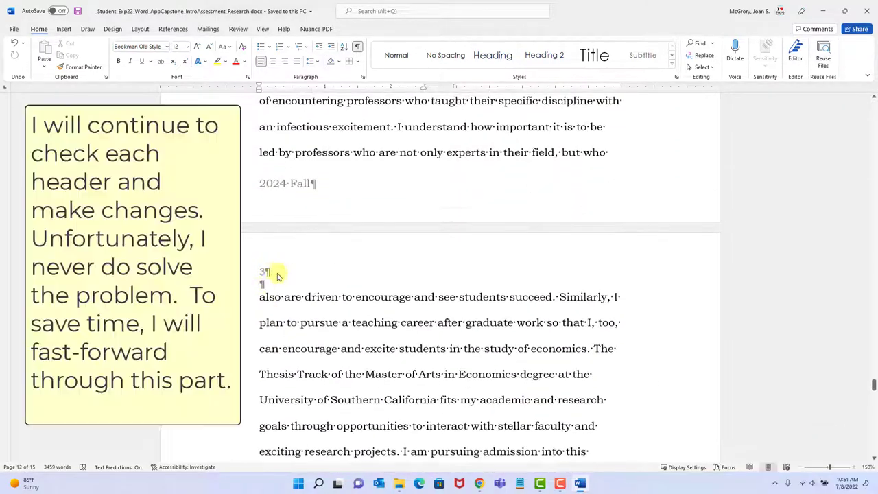
{"action": "scroll", "coordinate": [277, 275], "scroll_direction": "up", "scroll_amount": 15}
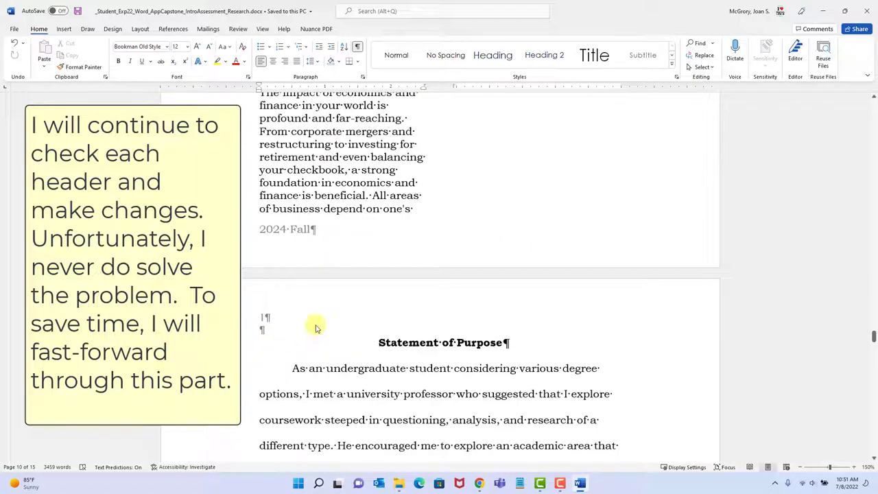
{"action": "scroll", "coordinate": [314, 329], "scroll_direction": "up", "scroll_amount": 15}
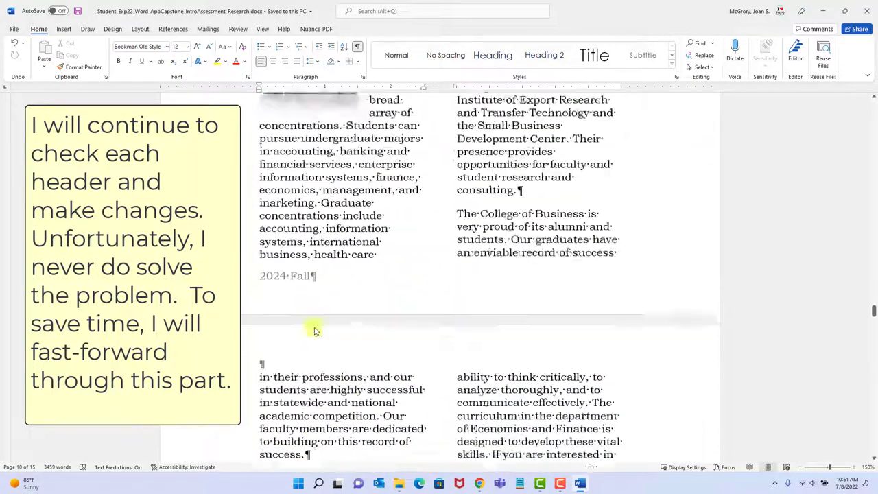
{"action": "scroll", "coordinate": [314, 328], "scroll_direction": "down", "scroll_amount": 15}
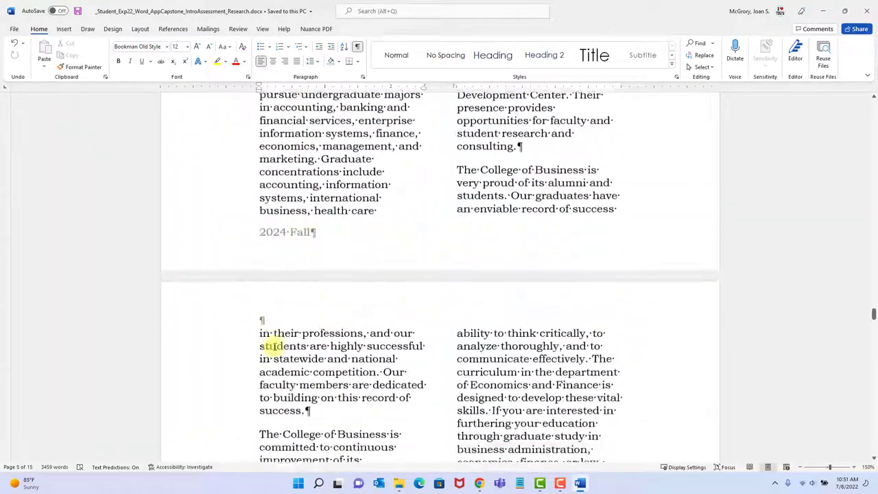
Insert a page number at the top of the page in the Section 5 header that has none.
{"action": "scroll", "coordinate": [285, 432], "scroll_direction": "up", "scroll_amount": 10}
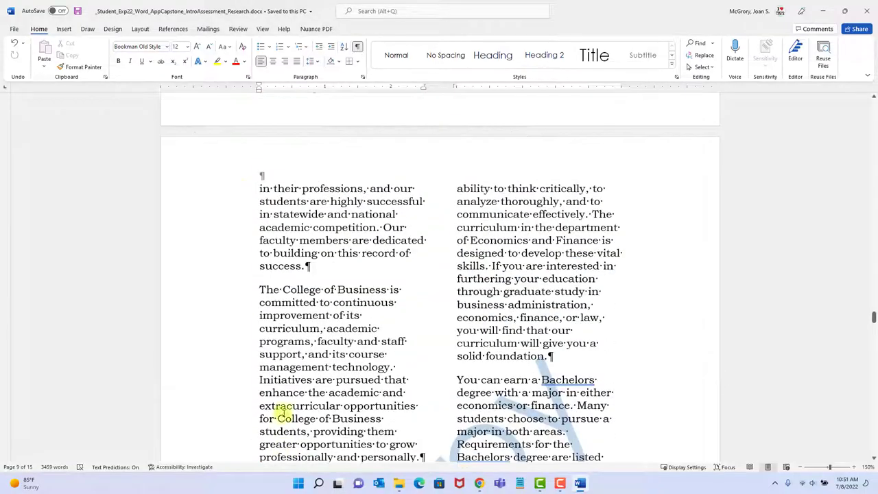
{"action": "double_click", "coordinate": [278, 180]}
{"action": "left_click", "coordinate": [63, 58]}
{"action": "left_click", "coordinate": [184, 120]}
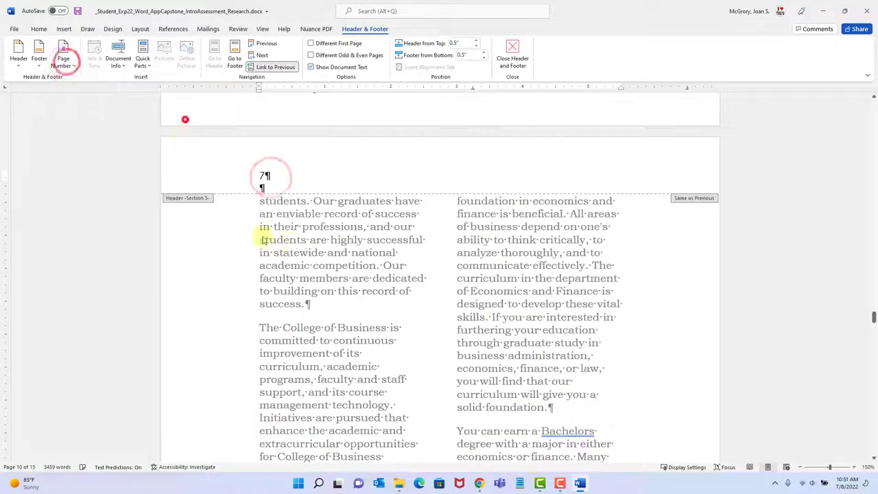
Check the header page numbers back to Section 1, leave header editing, and save and close the document.
{"action": "scroll", "coordinate": [302, 261], "scroll_direction": "up", "scroll_amount": 20}
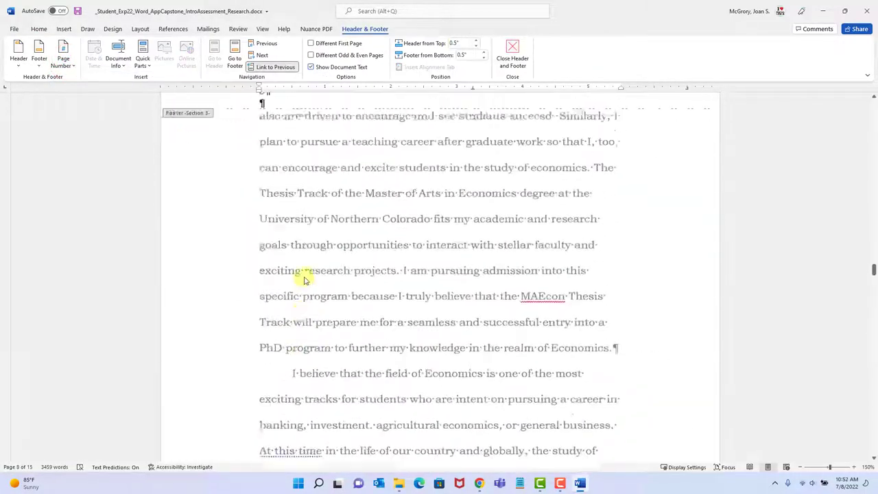
{"action": "scroll", "coordinate": [305, 280], "scroll_direction": "up", "scroll_amount": 15}
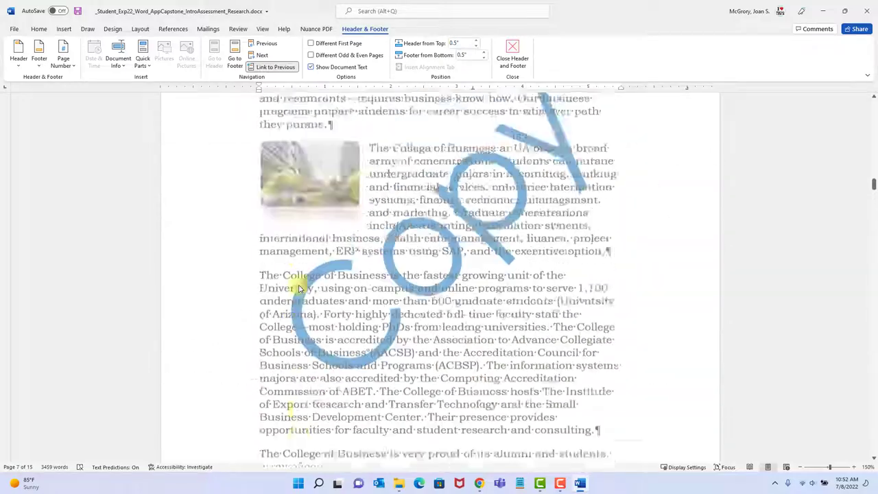
{"action": "scroll", "coordinate": [299, 288], "scroll_direction": "up", "scroll_amount": 20}
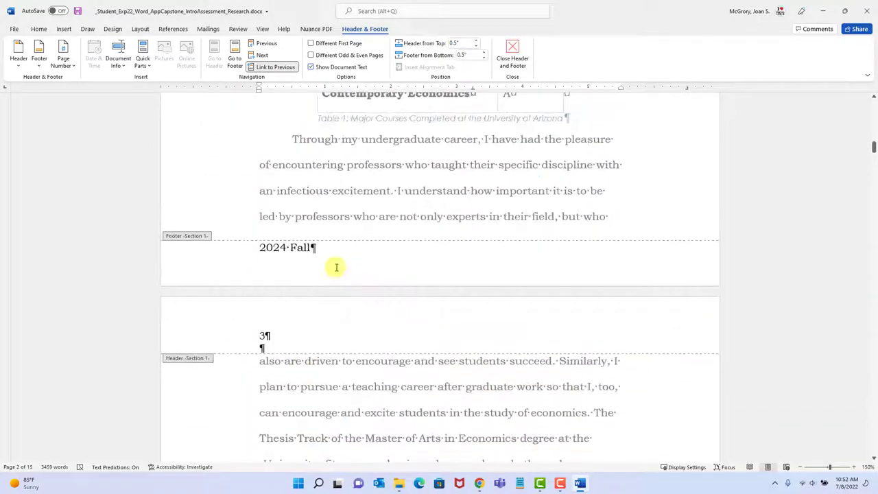
{"action": "scroll", "coordinate": [336, 268], "scroll_direction": "up", "scroll_amount": 15}
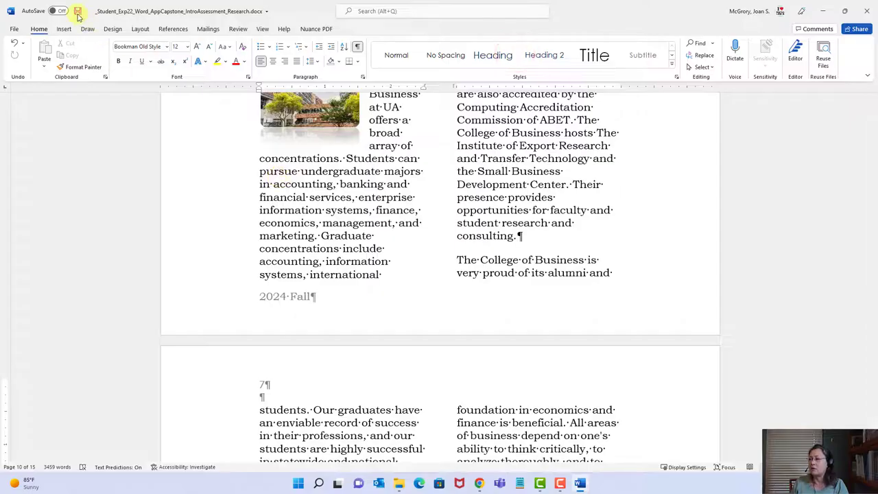
{"action": "left_click", "coordinate": [77, 12]}
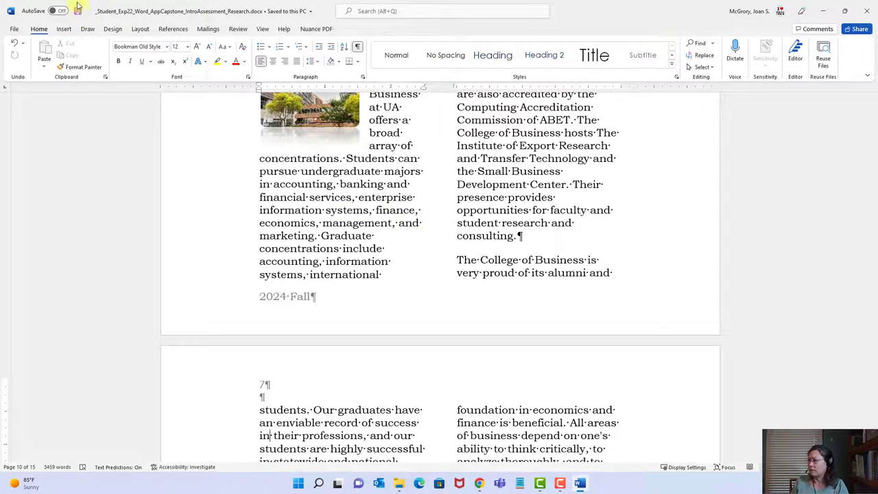
{"action": "left_click", "coordinate": [868, 13]}
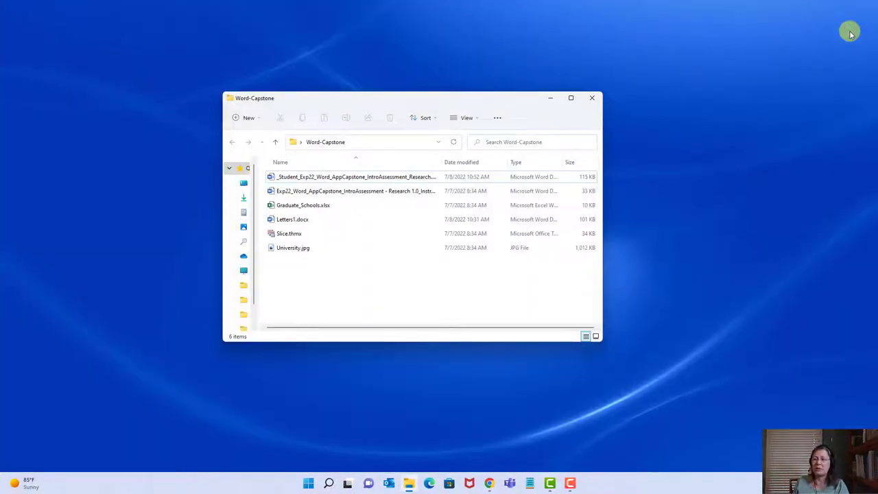
Switch to MyLab IT in Chrome, close the score card, and reopen the Word Application Capstone Assessment (Chapters 1-4).
{"action": "left_click", "coordinate": [489, 483]}
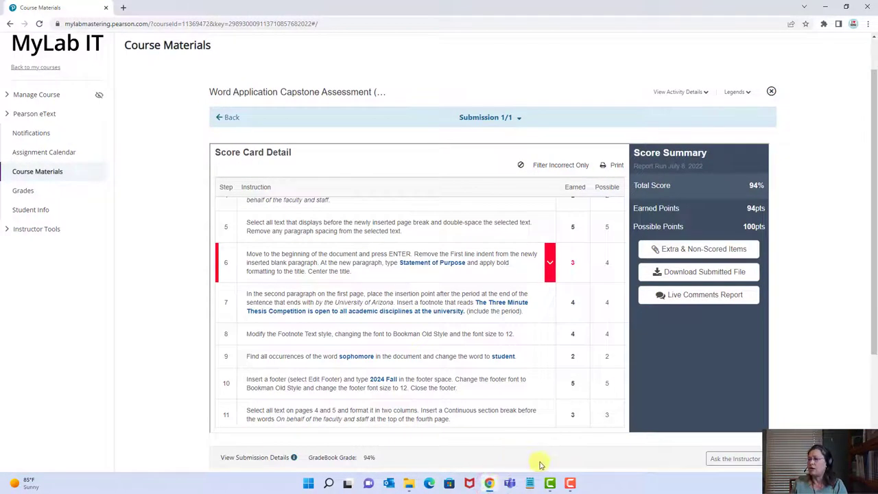
{"action": "left_click", "coordinate": [771, 92]}
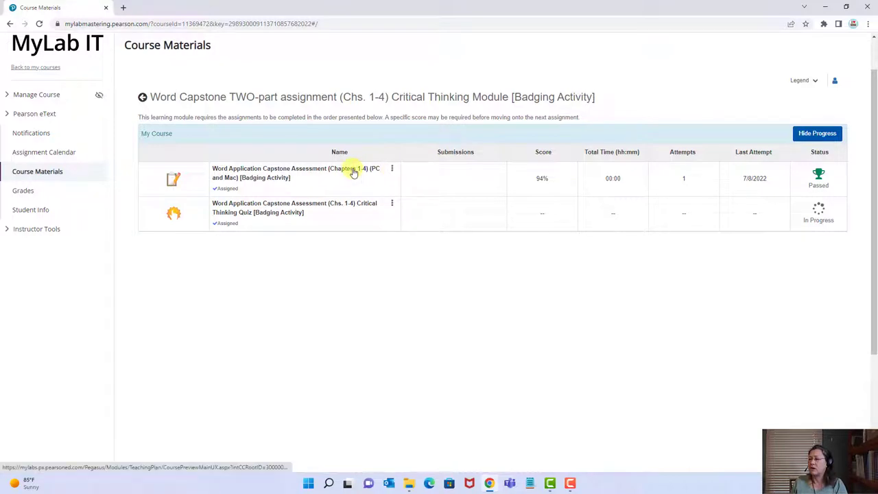
{"action": "left_click", "coordinate": [315, 171]}
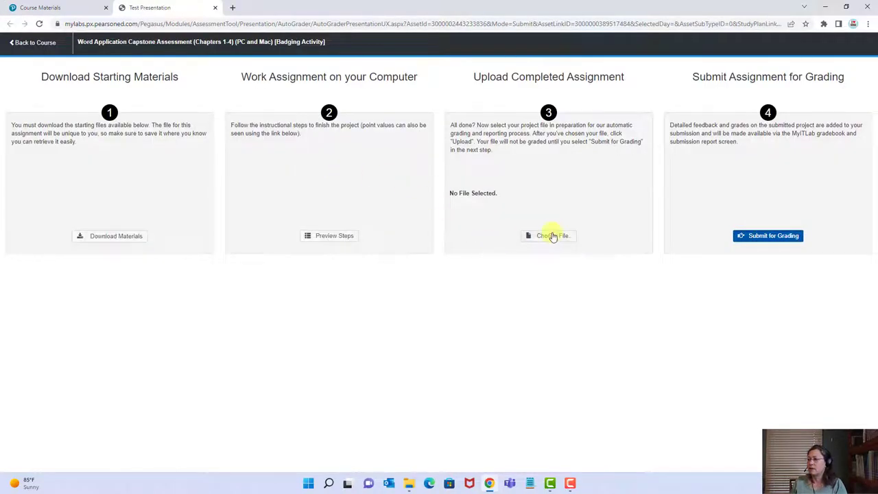
Upload _Student_Exp22_Word_AppCapstone_IntroAssessment_Research.docx from the Word-Capstone folder, submit it for grading, and close the assignment.
{"action": "left_click", "coordinate": [552, 235]}
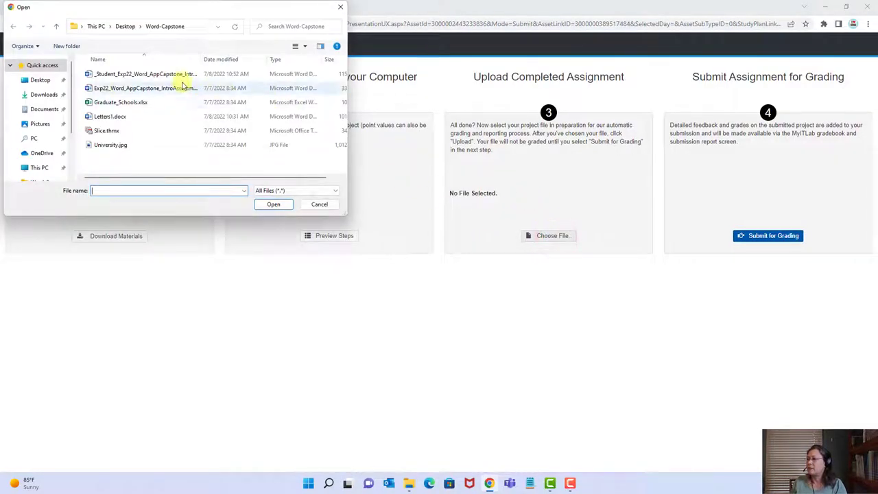
{"action": "left_click", "coordinate": [176, 75]}
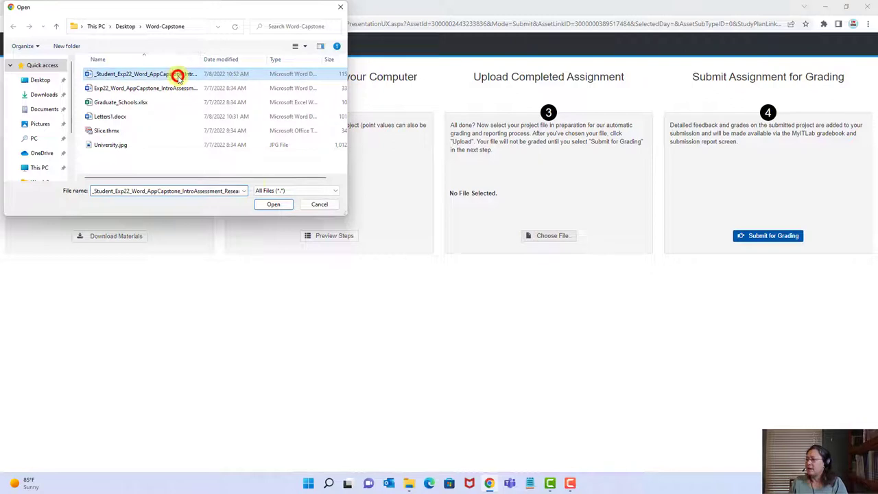
{"action": "left_click", "coordinate": [274, 205]}
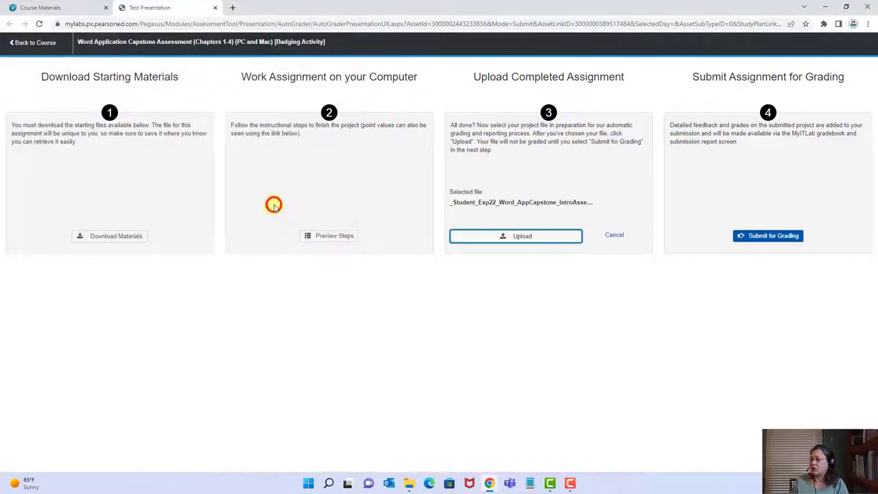
{"action": "left_click", "coordinate": [499, 238]}
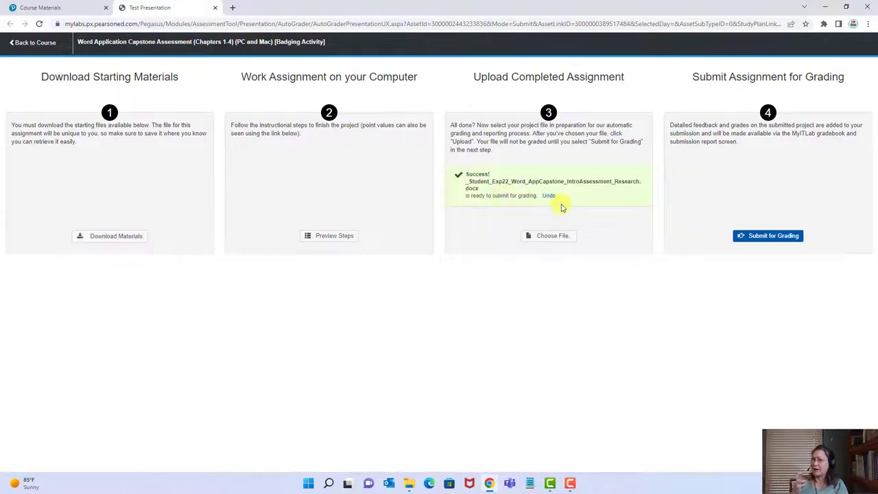
{"action": "left_click", "coordinate": [767, 238]}
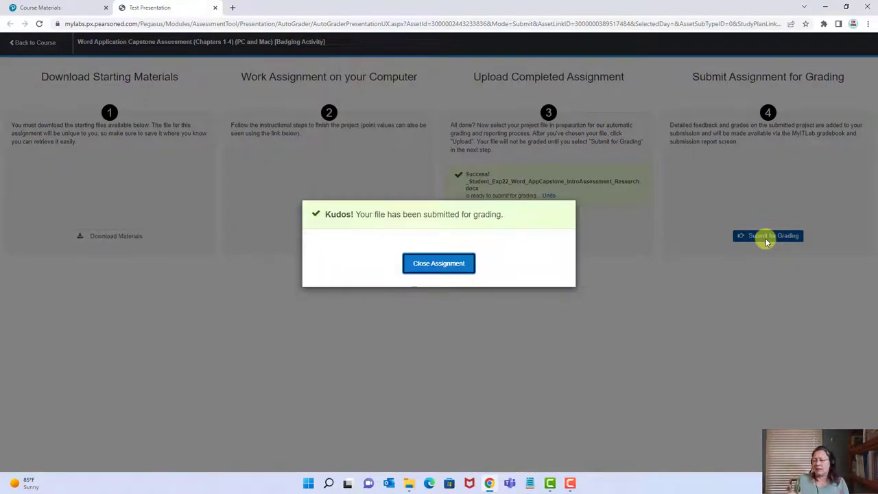
{"action": "left_click", "coordinate": [459, 264]}
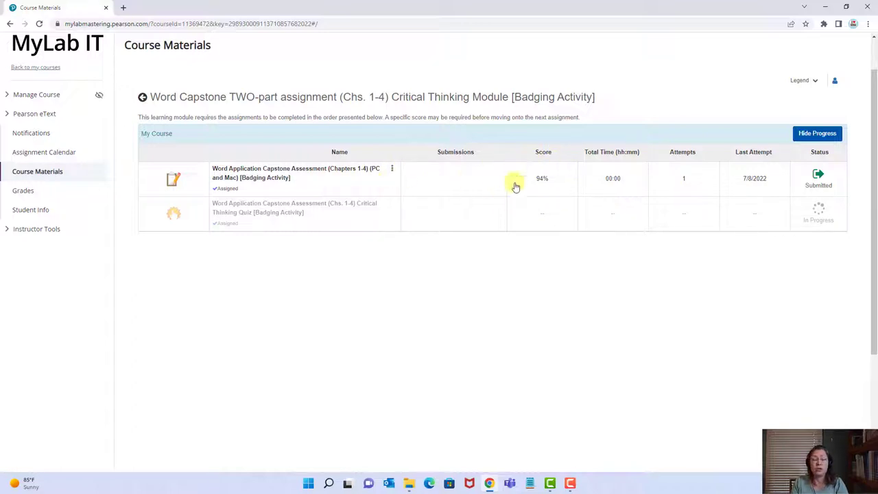
View the submissions of the Word Application Capstone Assessment (Chapters 1-4).
{"action": "left_click", "coordinate": [391, 171]}
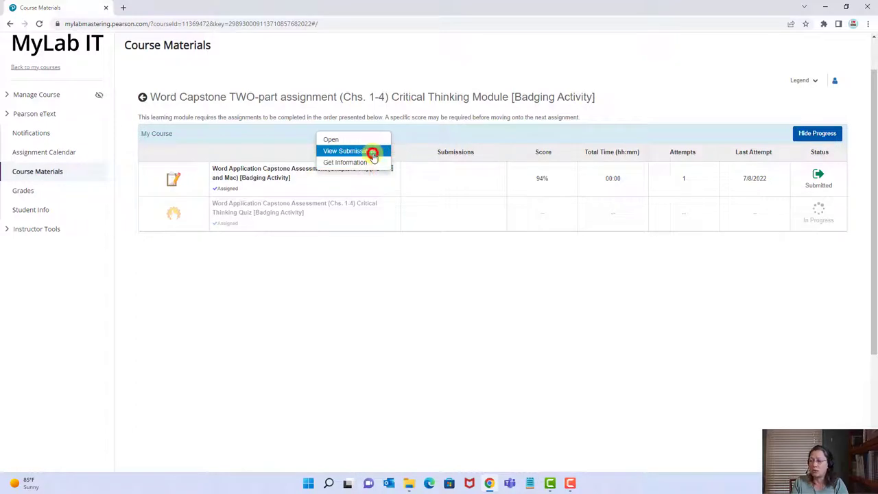